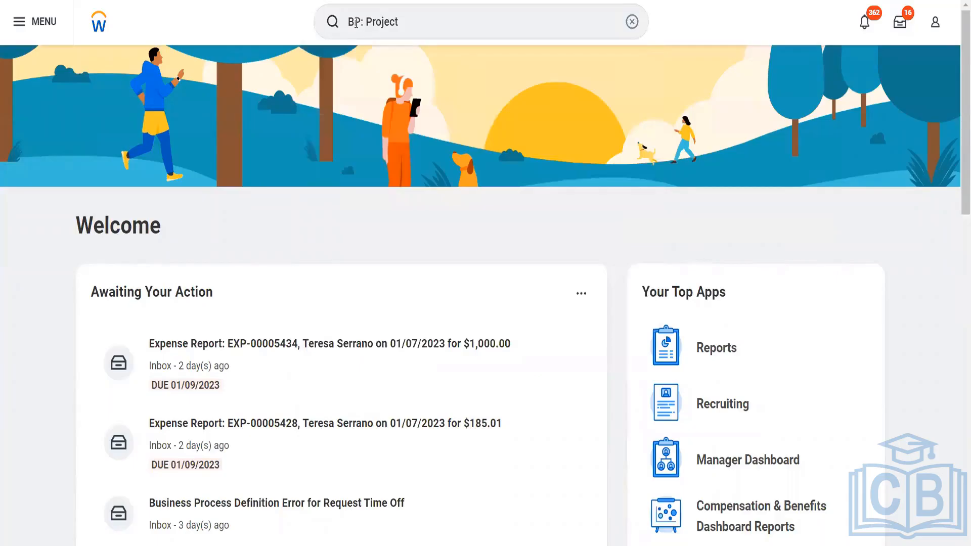
- Search for 'BP: Project' and scroll the results to Create Project (Default Definition)
key("Return")
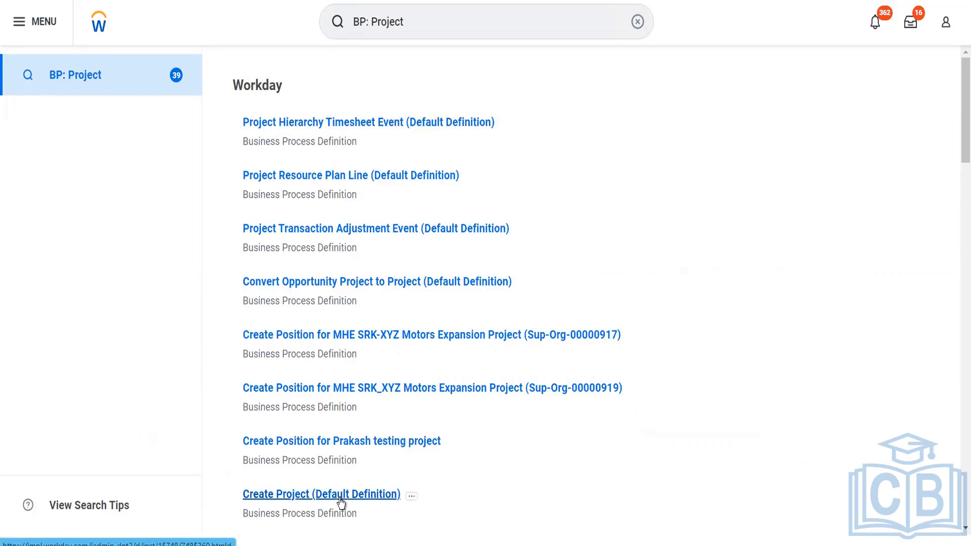
scroll(341, 500, "down", 3)
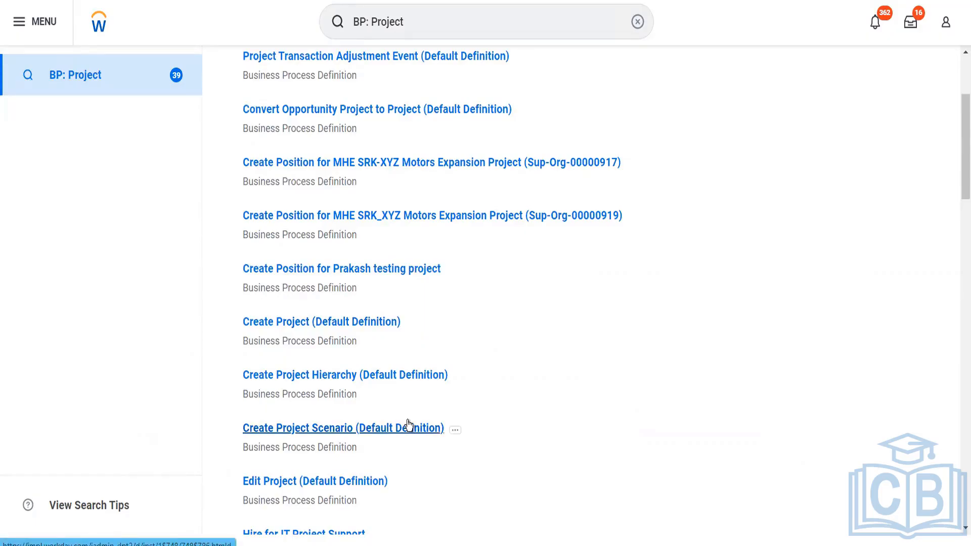
- Open Create Project (Default Definition), expand its security group restrictions, and view its security policy
left_click(342, 323)
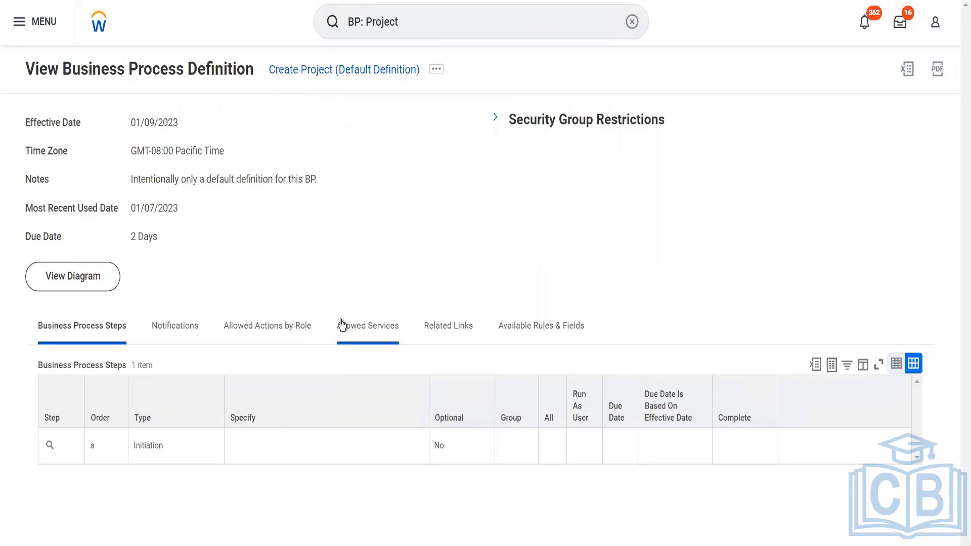
left_click(496, 120)
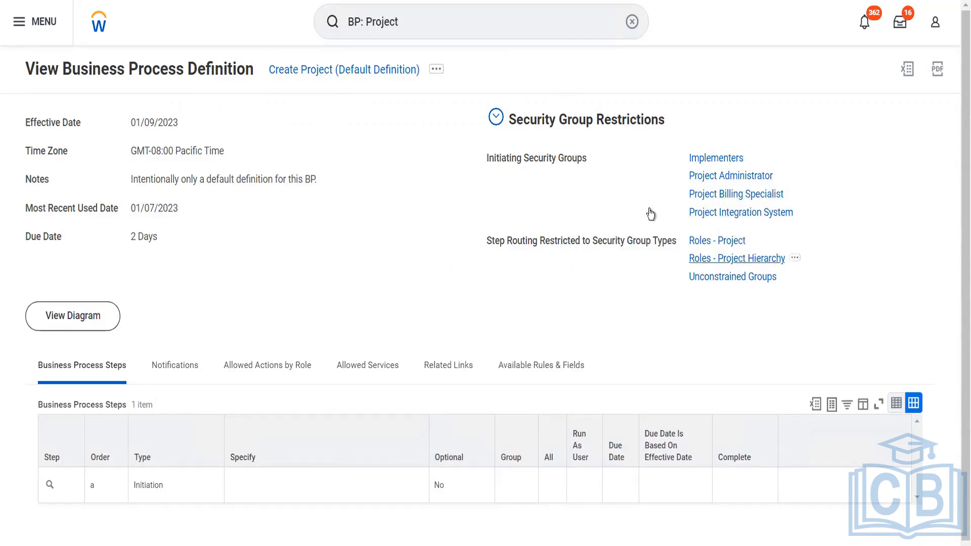
left_click(435, 69)
left_click(435, 70)
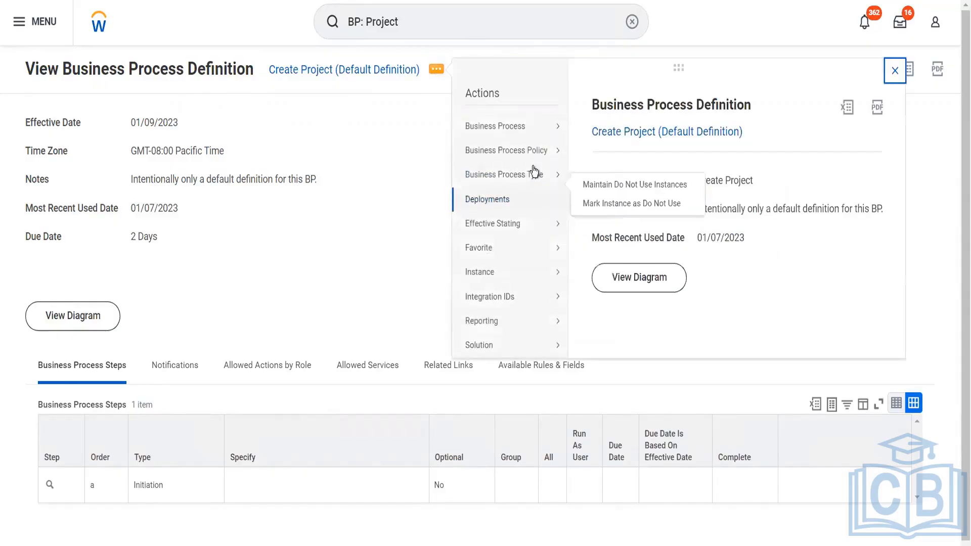
mouse_move(549, 158)
left_click(590, 157)
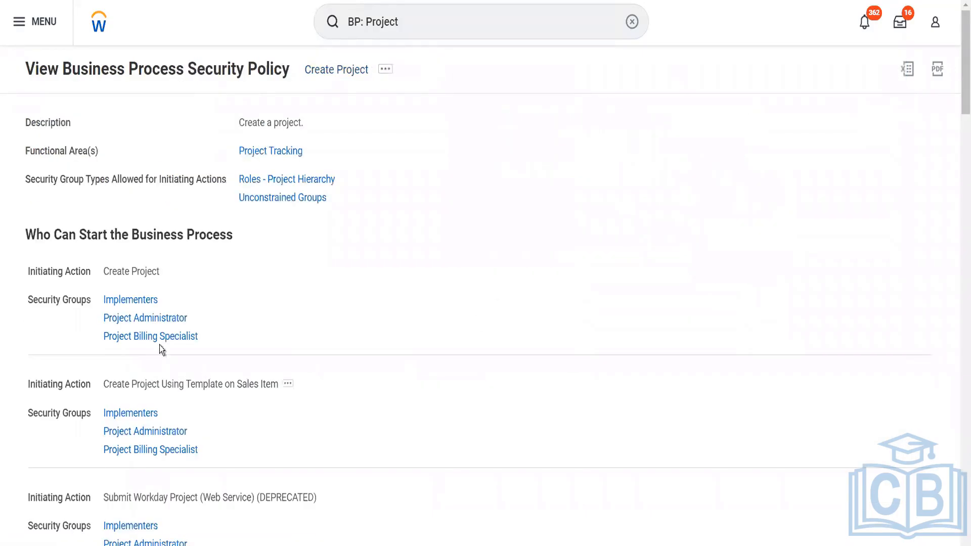
- Scroll through the Create Project security policy to review each action's security groups, then return to the top
mouse_move(160, 292)
scroll(260, 411, "down", 2)
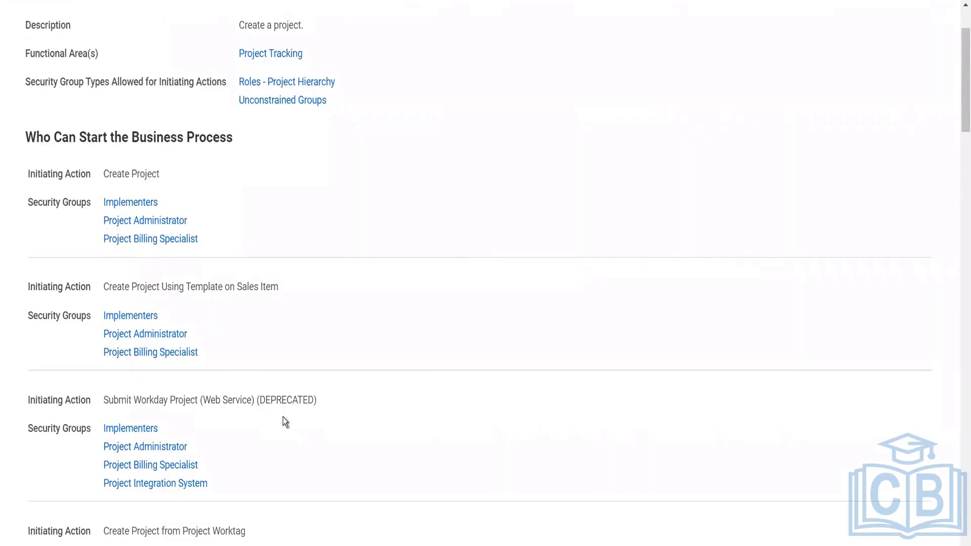
scroll(285, 422, "down", 3)
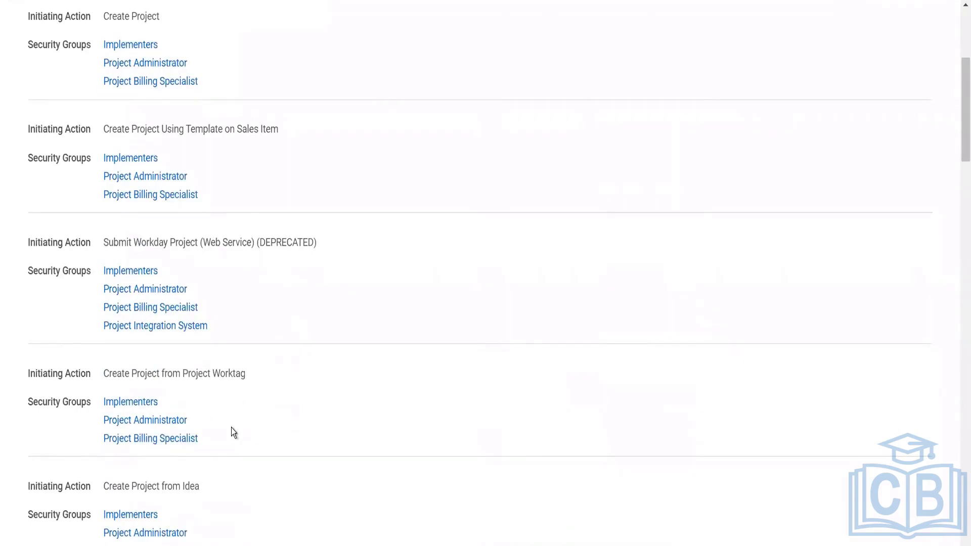
scroll(232, 427, "down", 3)
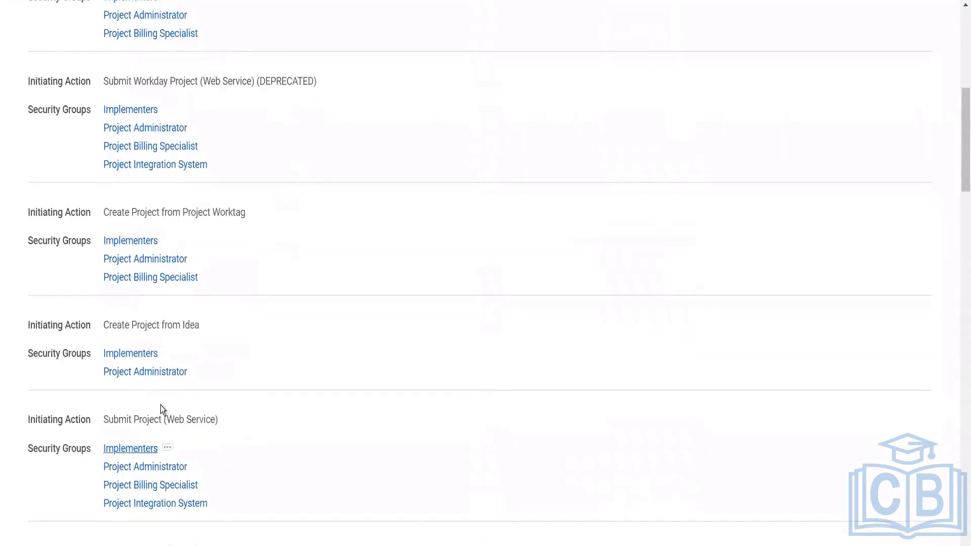
scroll(221, 373, "down", 4)
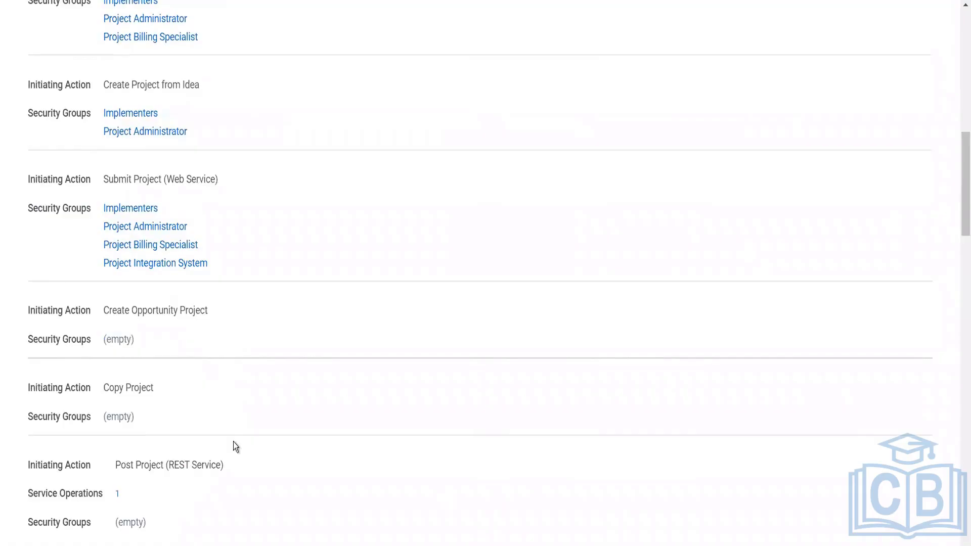
scroll(233, 445, "down", 2)
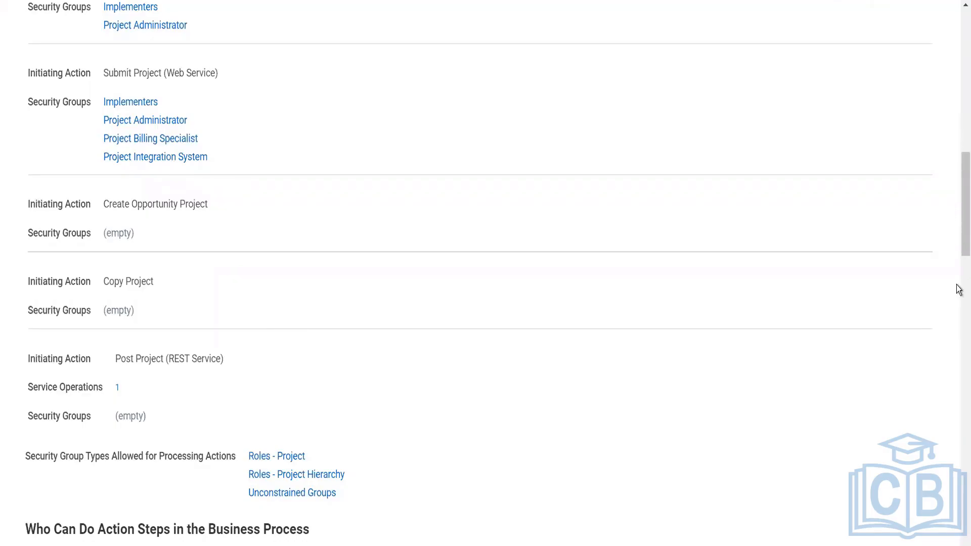
left_click_drag(959, 240, 959, 357)
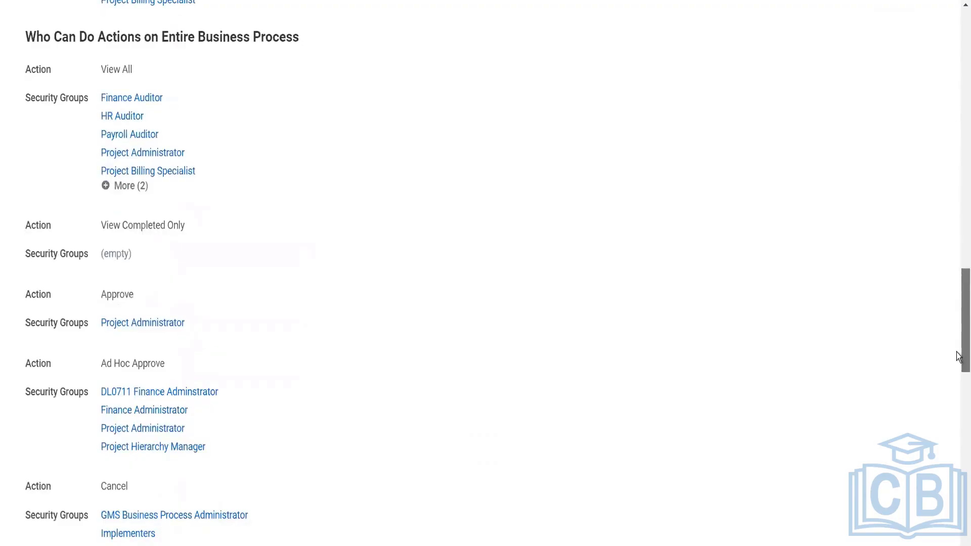
left_click_drag(959, 357, 959, 365)
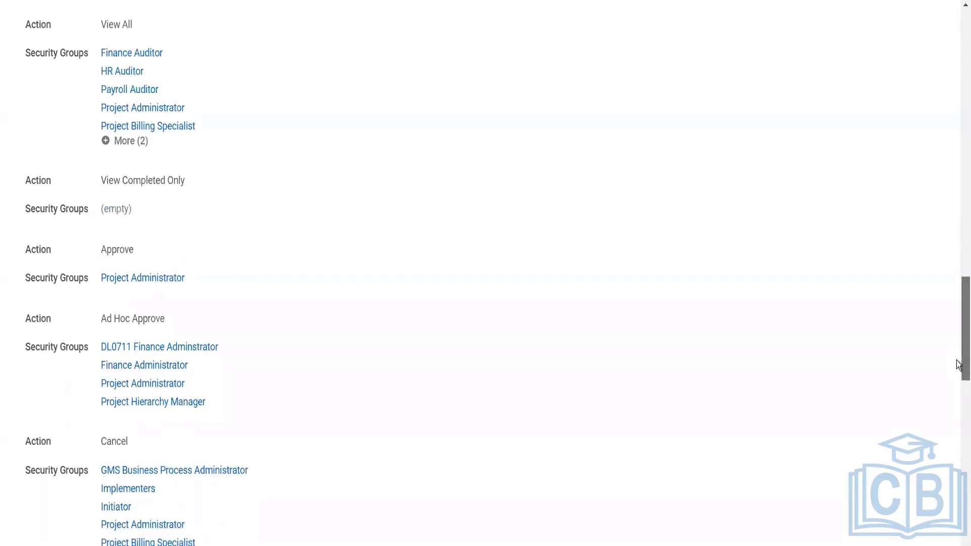
left_click_drag(959, 365, 959, 396)
scroll(959, 396, "down", 4)
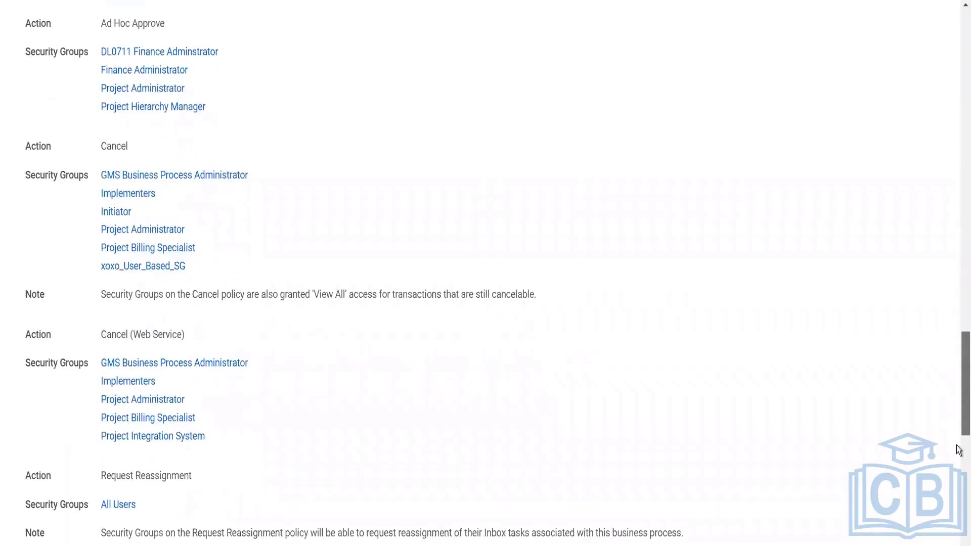
scroll(959, 374, "up", 20)
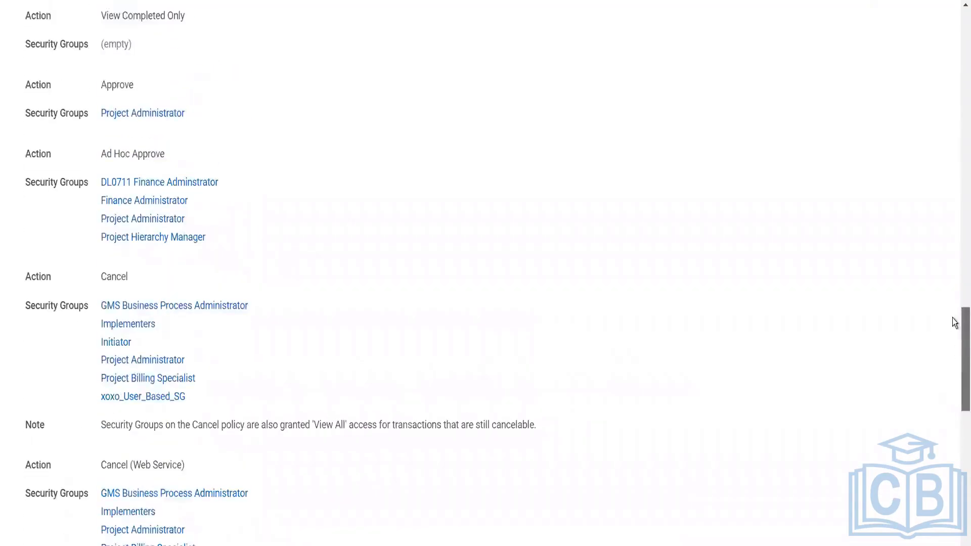
scroll(936, 172, "up", 4)
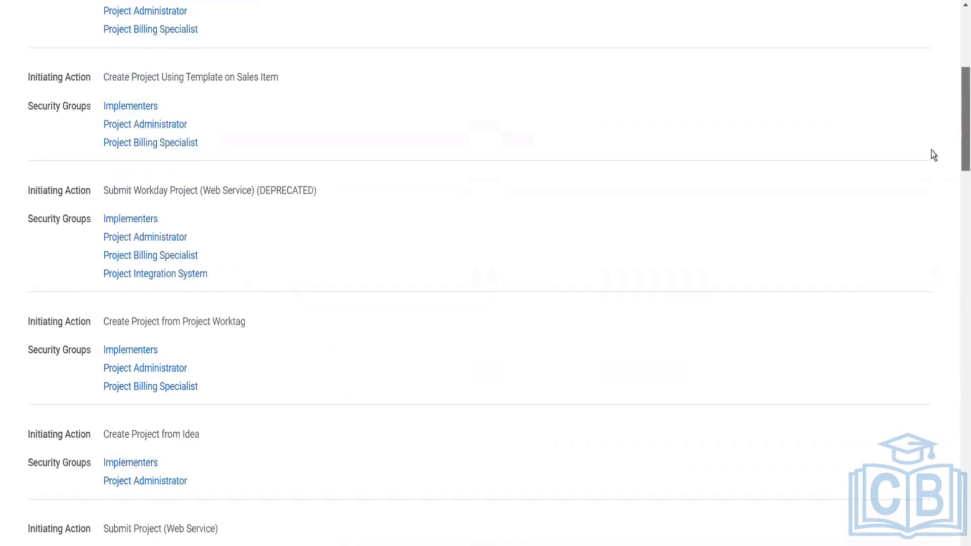
scroll(921, 112, "up", 6)
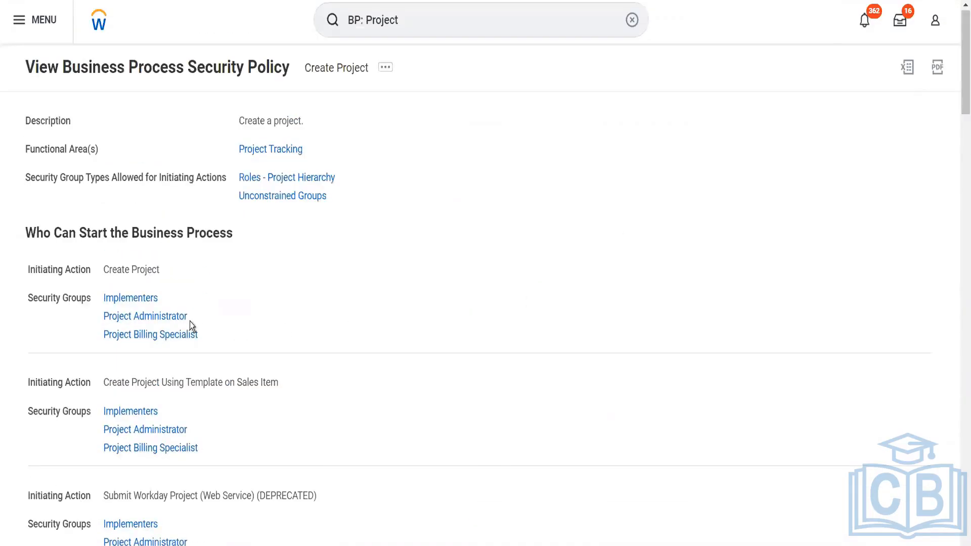
- Start editing the Create Project business process security policy and scroll to Copy Project
left_click(385, 69)
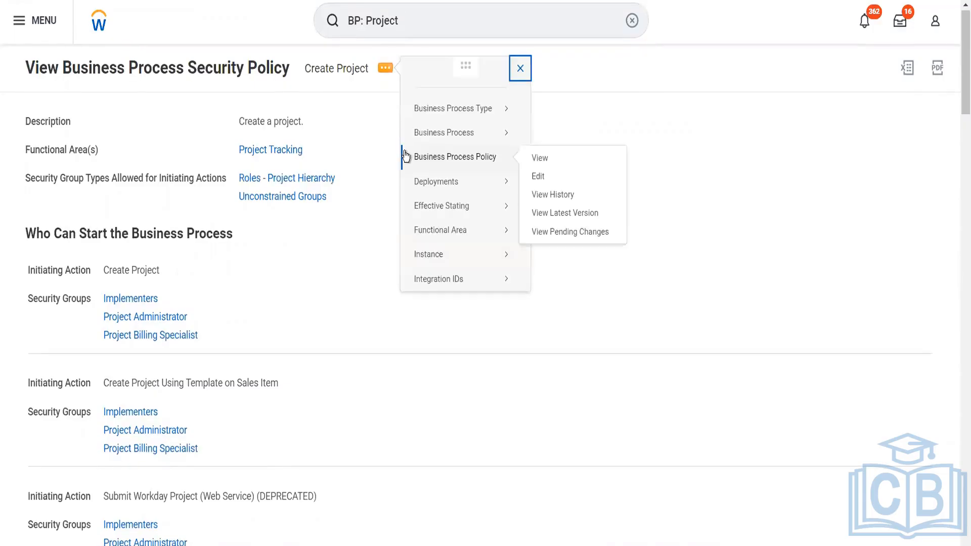
mouse_move(501, 159)
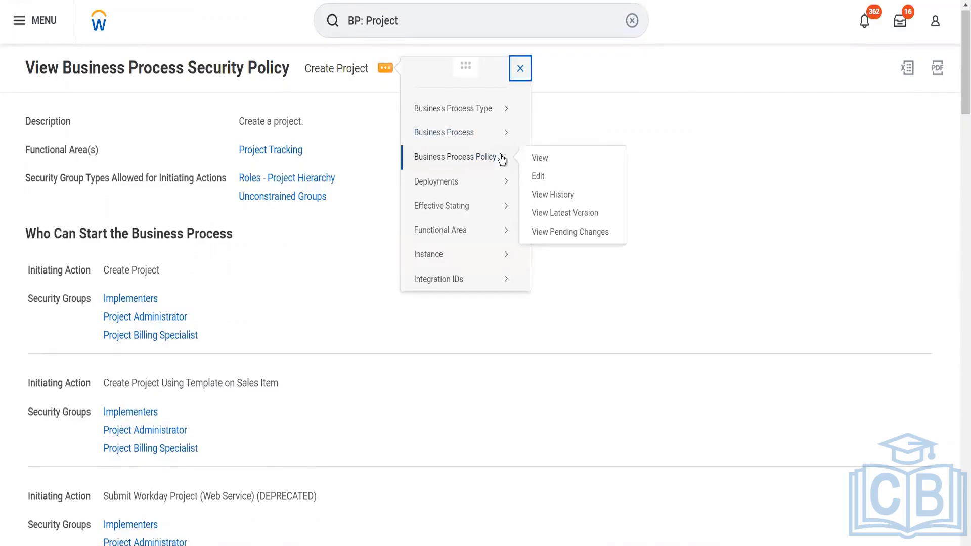
left_click(536, 177)
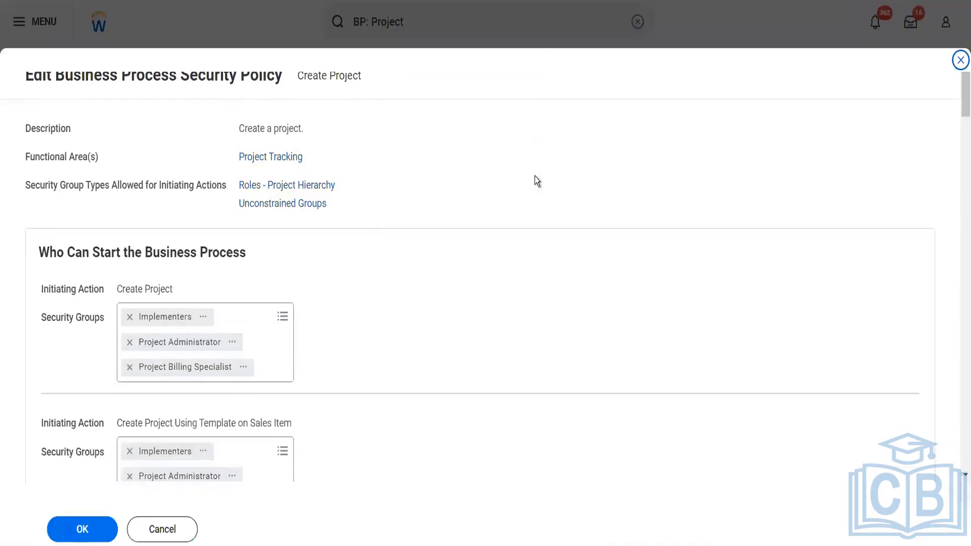
scroll(504, 272, "down", 10)
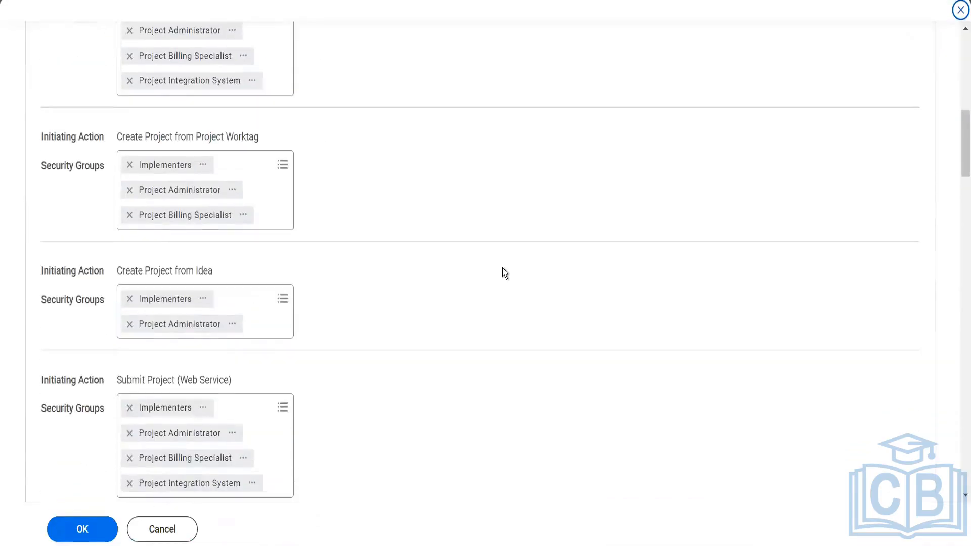
scroll(502, 268, "down", 8)
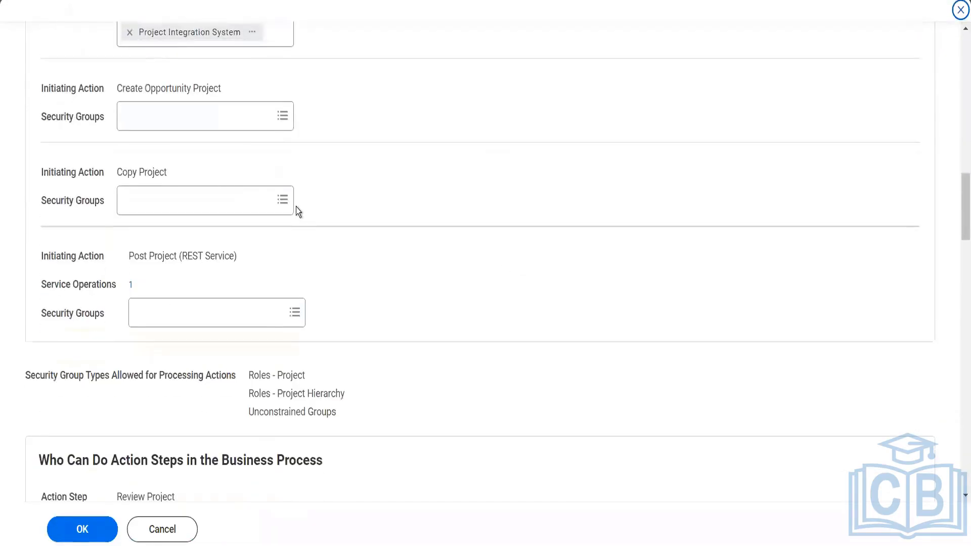
- Add Implementers and Project Billing Specialist to Copy Project's security groups and save the policy
left_click(197, 204)
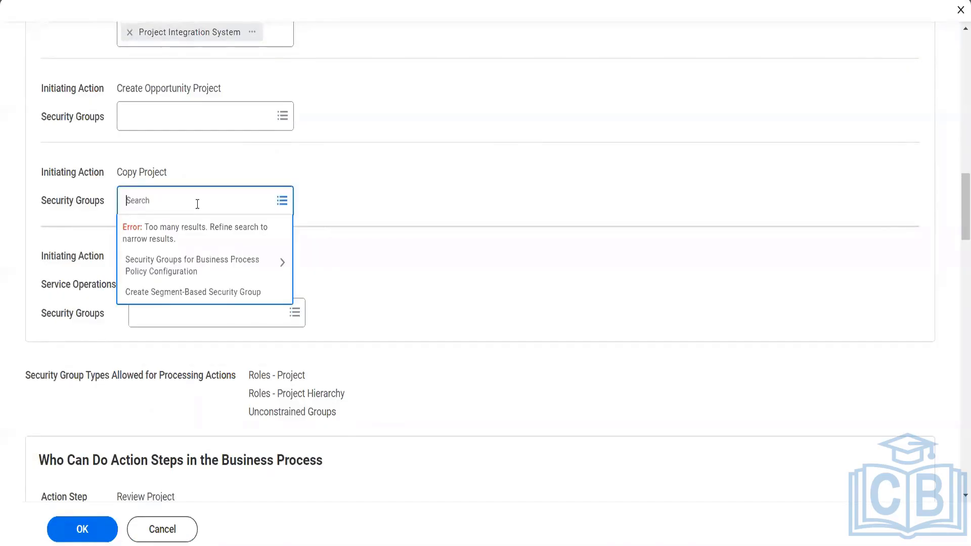
type("imple")
key("Return")
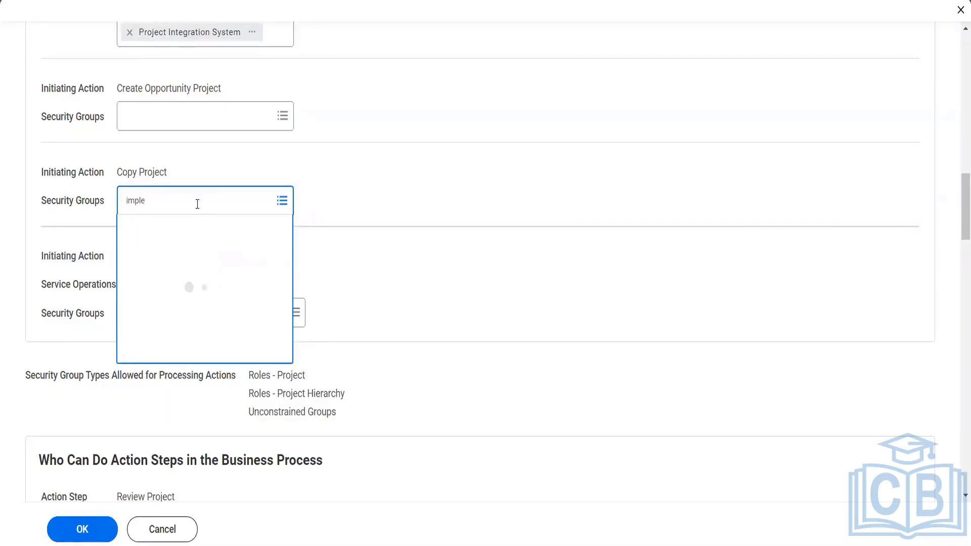
left_click(132, 283)
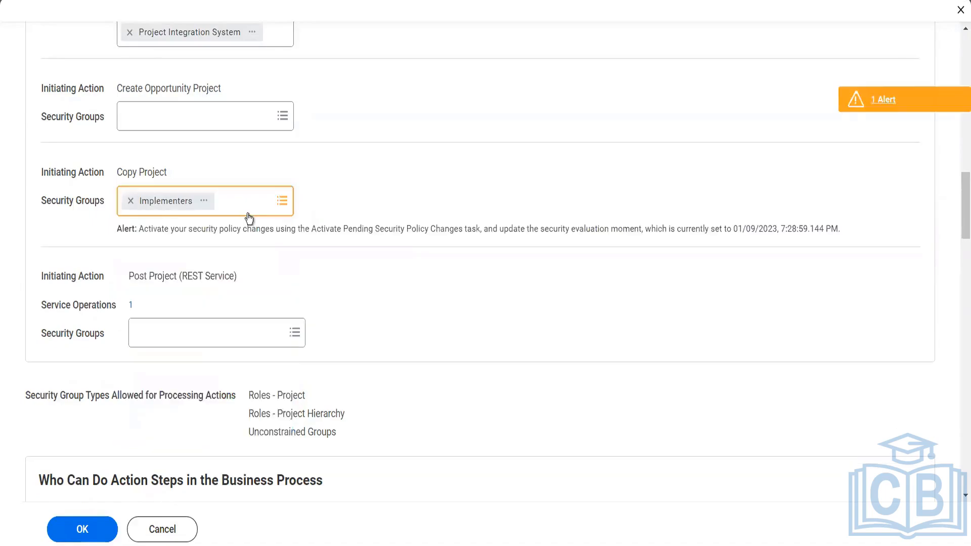
left_click(251, 211)
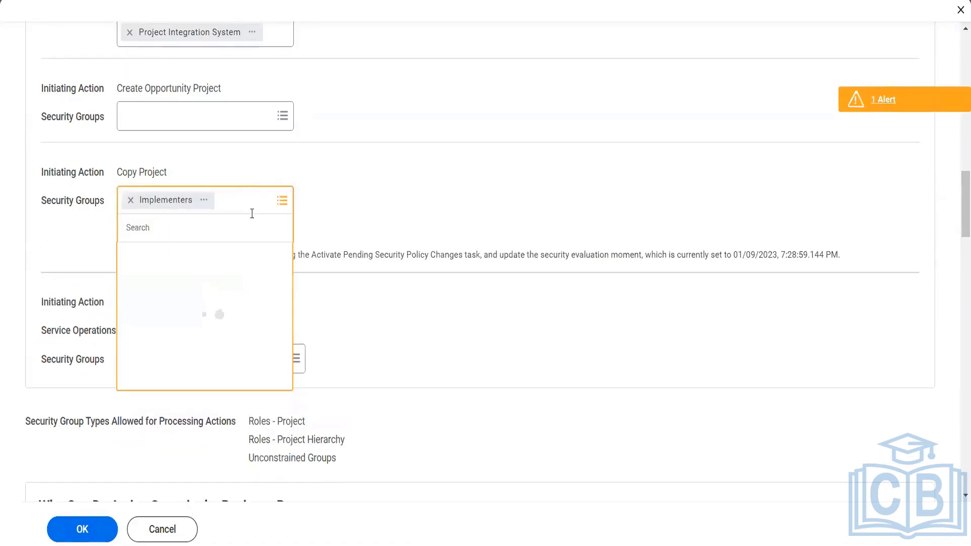
type("project")
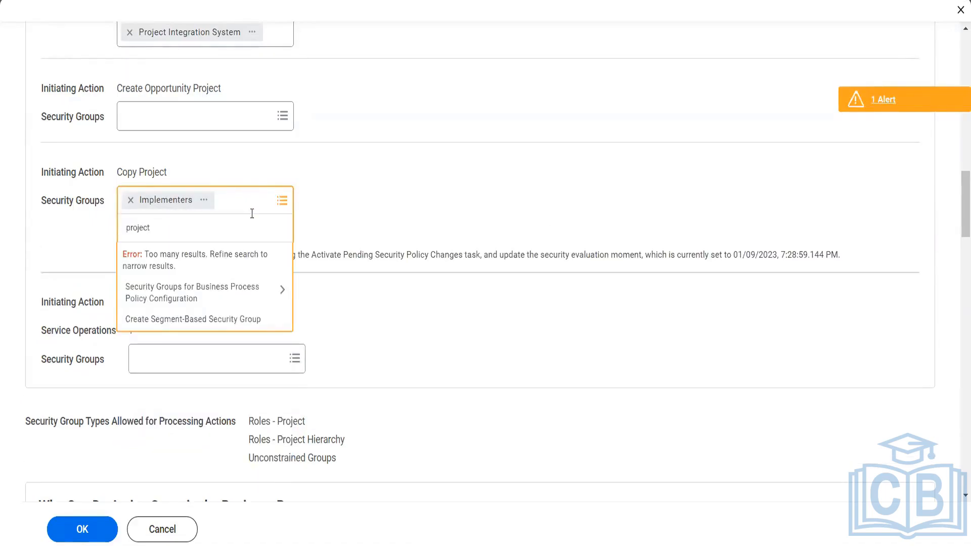
type(" billing")
key("Return")
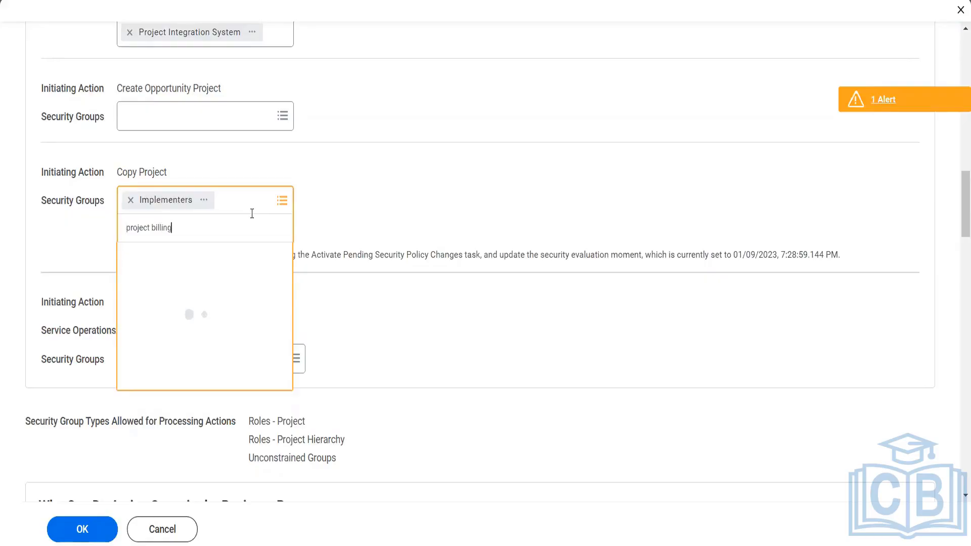
left_click(409, 272)
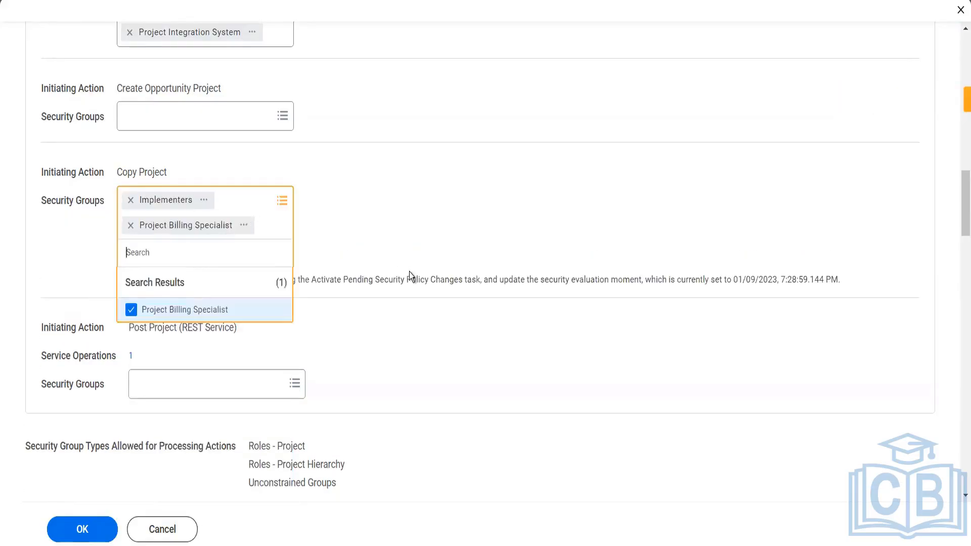
left_click(82, 530)
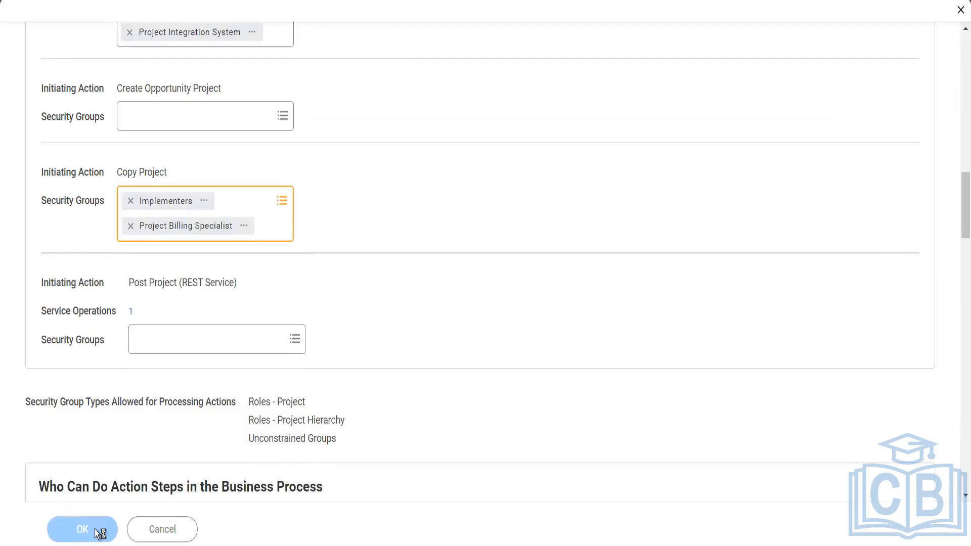
left_click(96, 529)
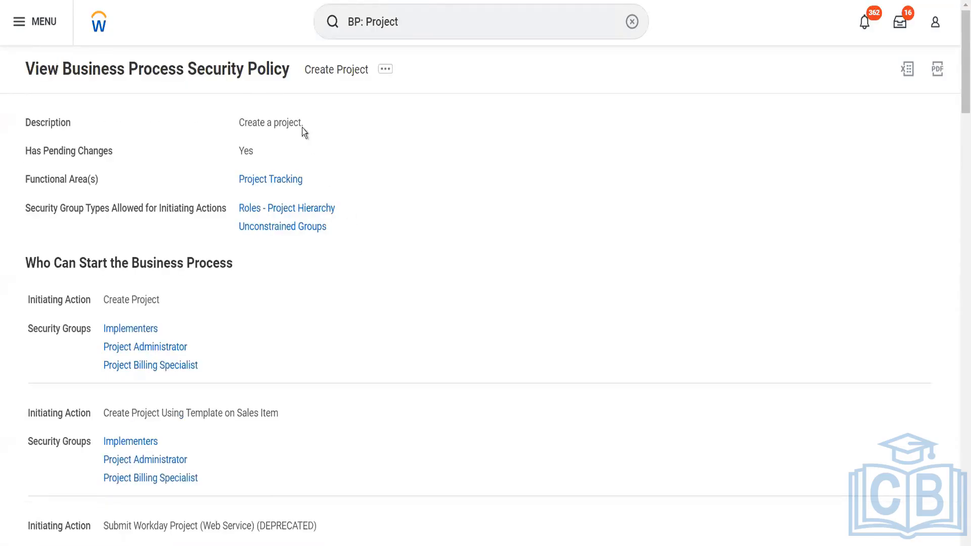
left_click(413, 29)
key("Return")
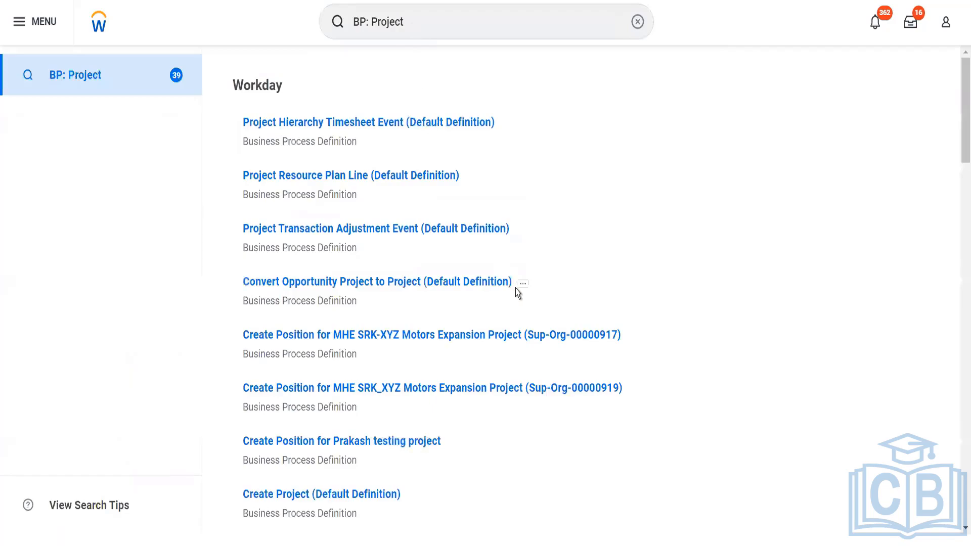
scroll(515, 290, "down", 20)
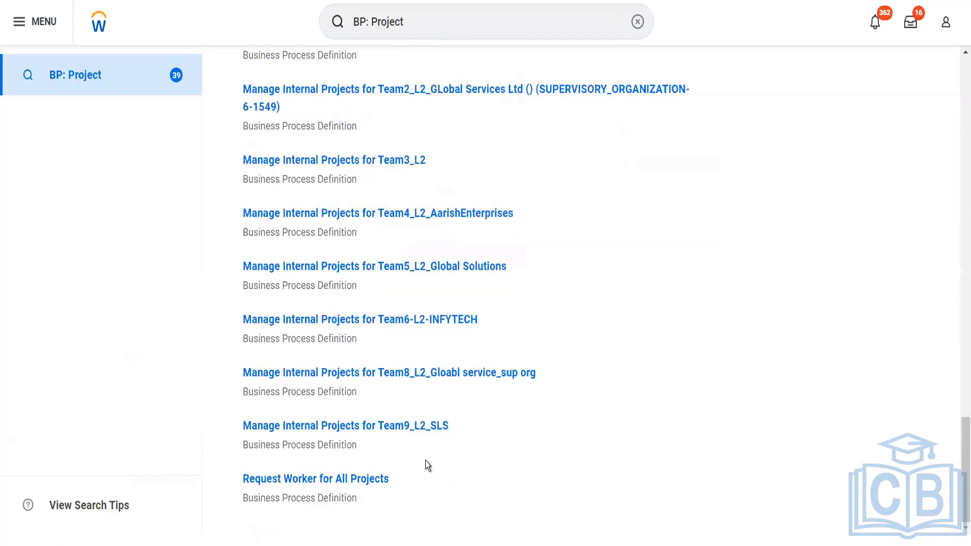
scroll(451, 380, "up", 4)
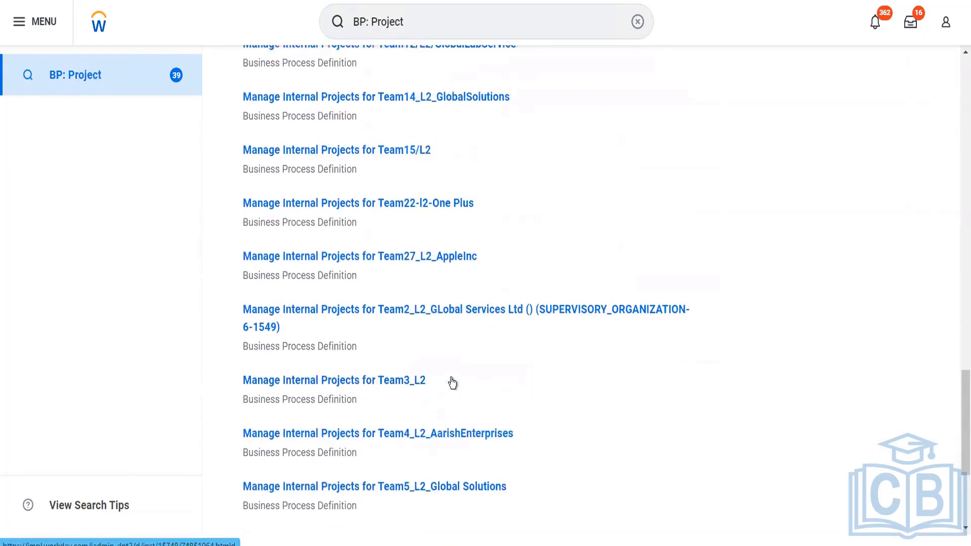
scroll(451, 379, "up", 10)
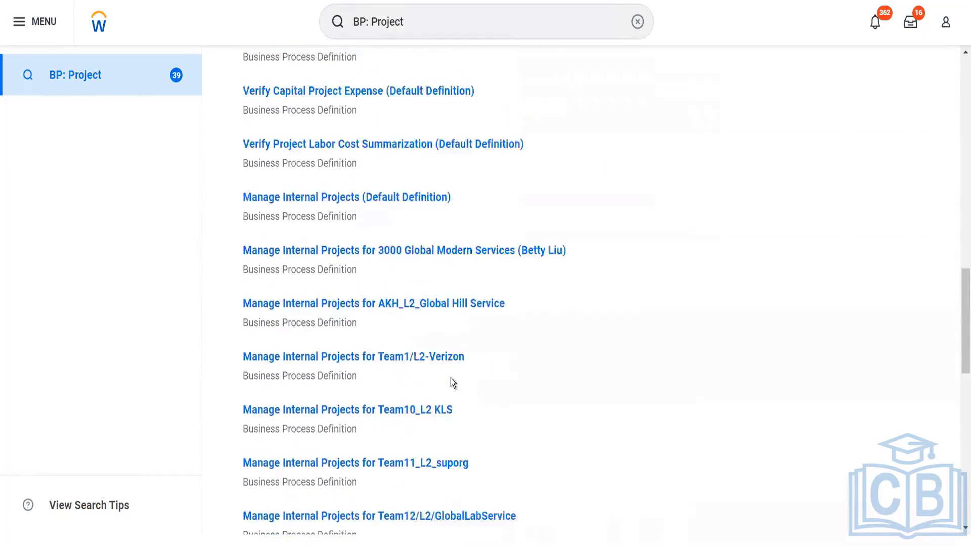
scroll(451, 380, "up", 8)
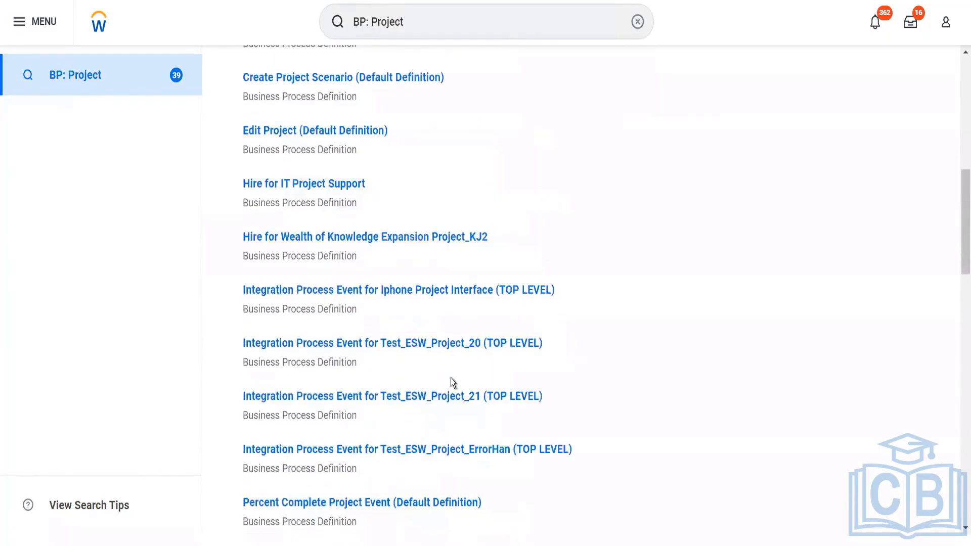
scroll(450, 383, "up", 5)
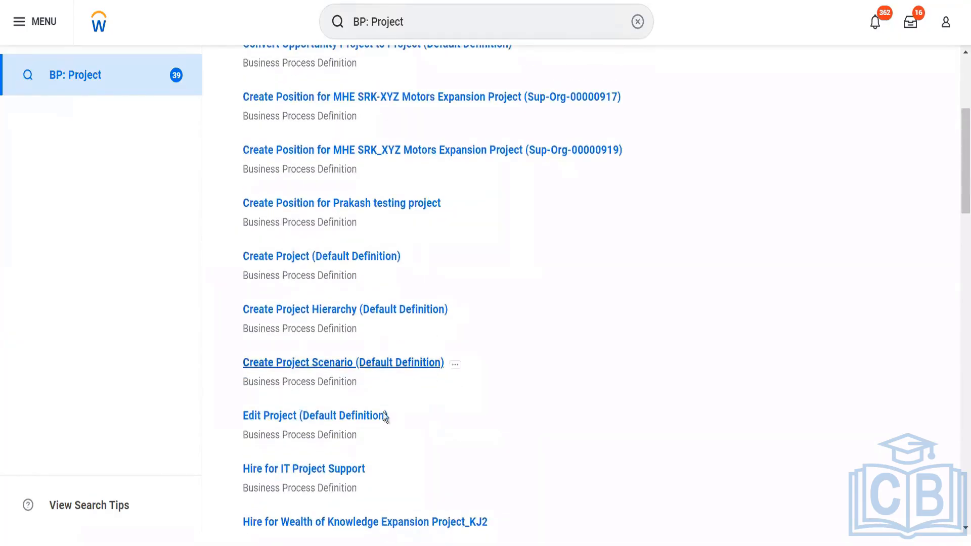
- Open Edit Project (Default Definition) and expand its security group restrictions showing four initiating groups
left_click(362, 417)
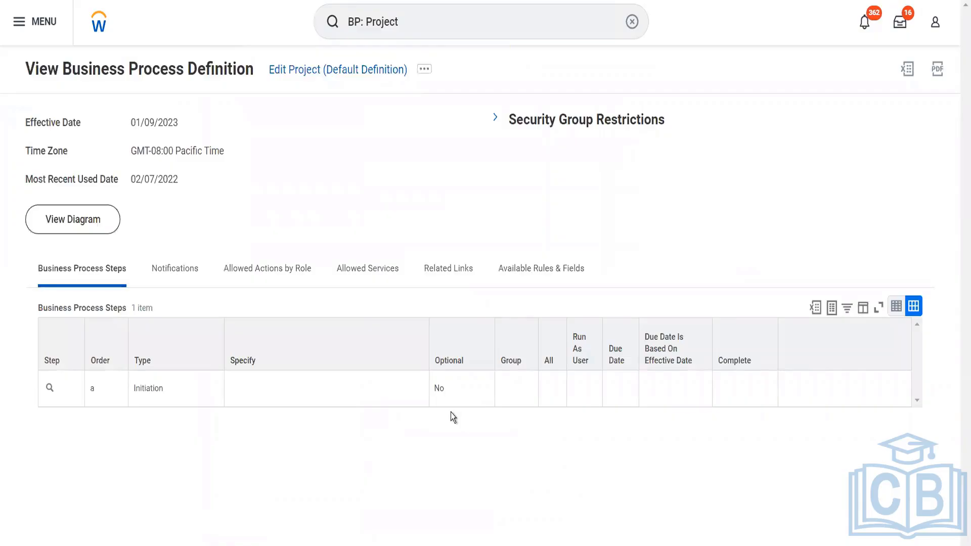
left_click(496, 118)
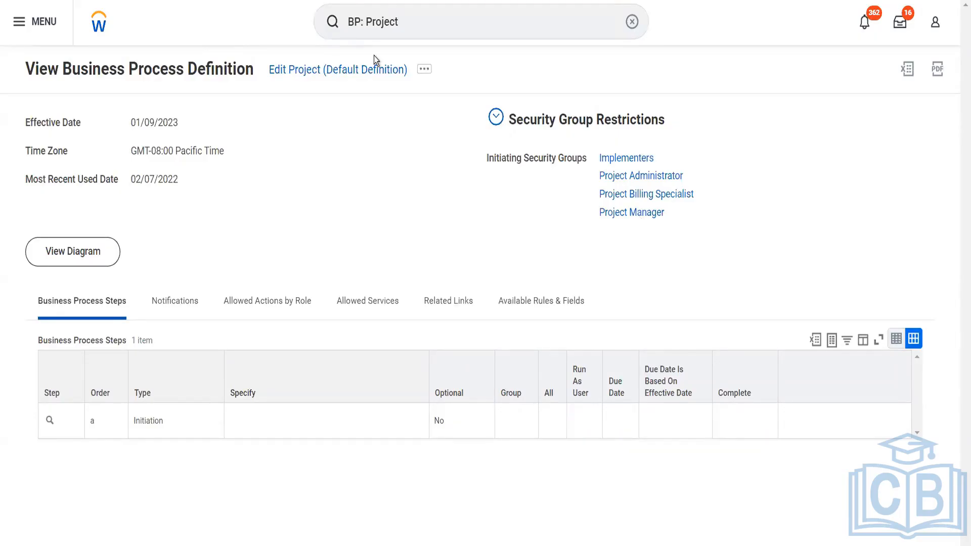
left_click(428, 16)
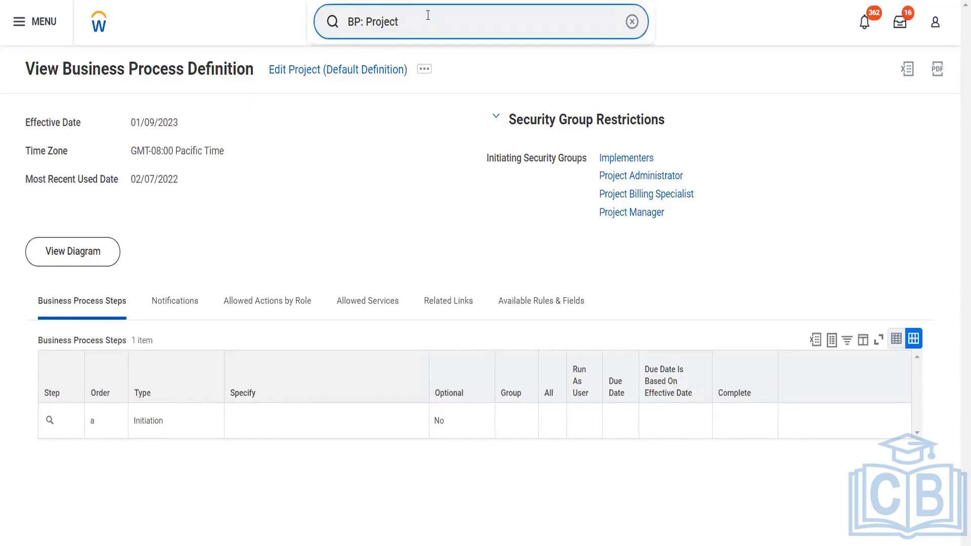
left_click_drag(428, 16, 353, 7)
- Open Create Project Hierarchy via 'cr proj hier' and name it 'Blinkit Proposed EMEA market'
type("cr")
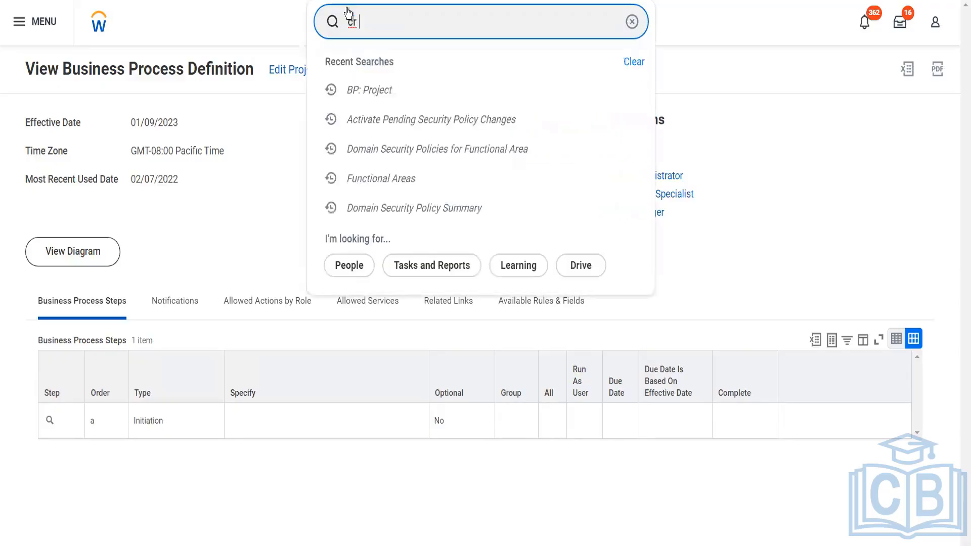
type(" proj hier")
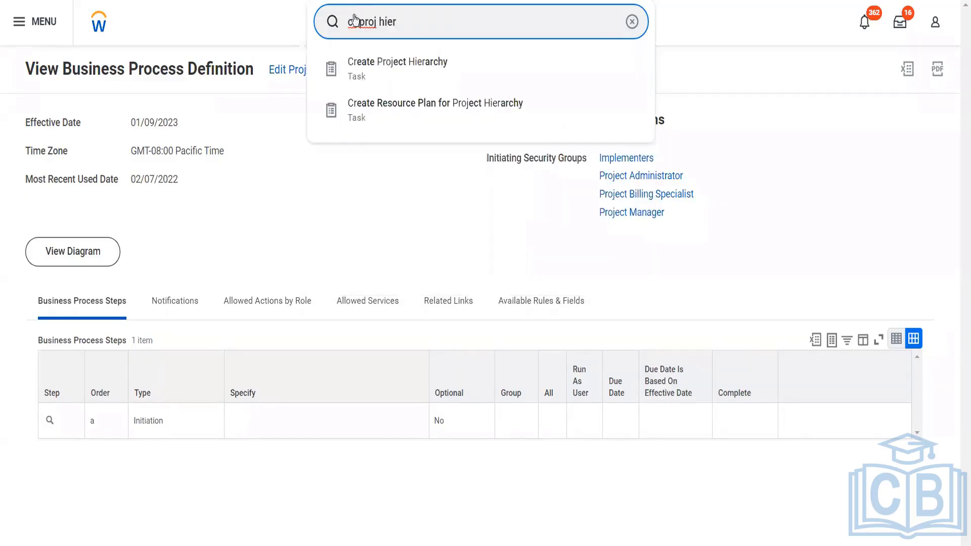
left_click(379, 77)
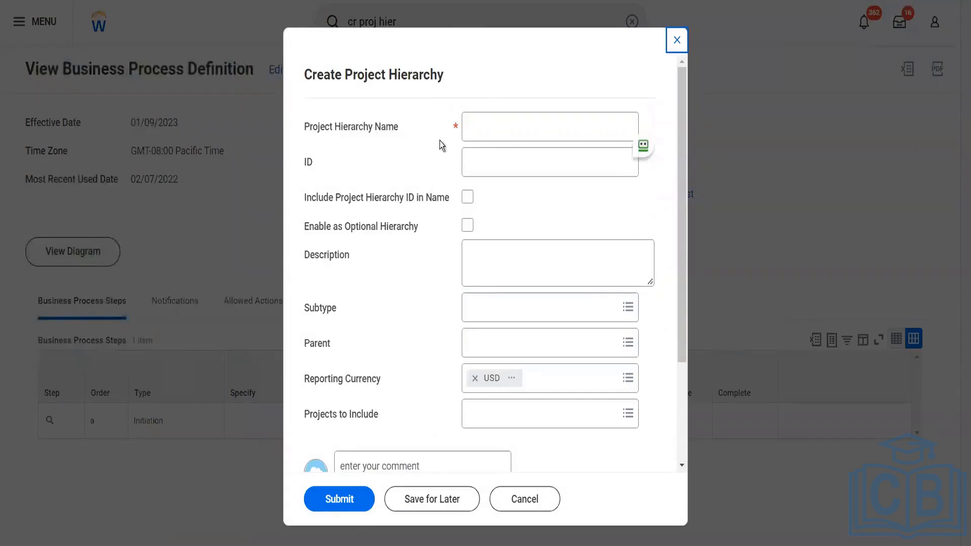
left_click(500, 132)
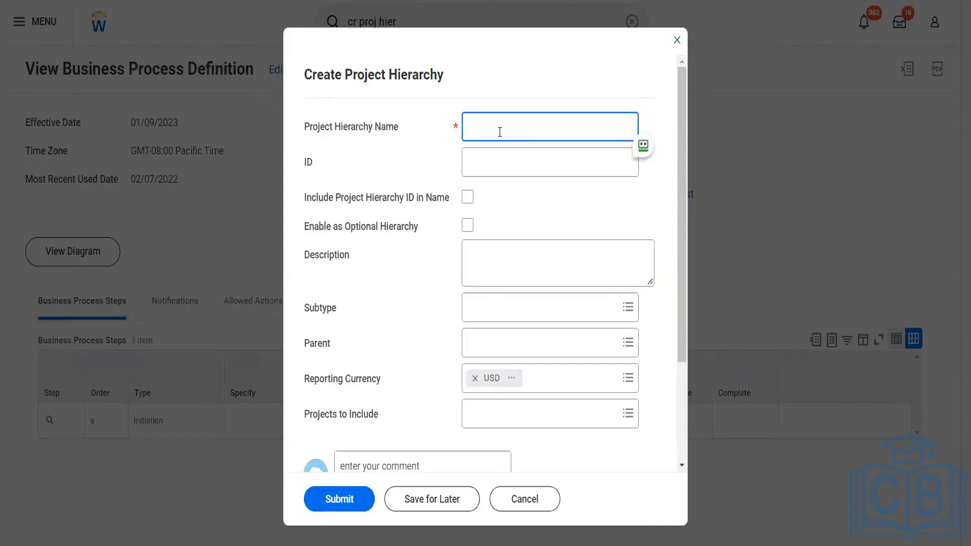
type("Blinkit")
type(" EMEA")
key("BackSpace")
key("BackSpace")
key("BackSpace")
key("BackSpace")
type("Pr")
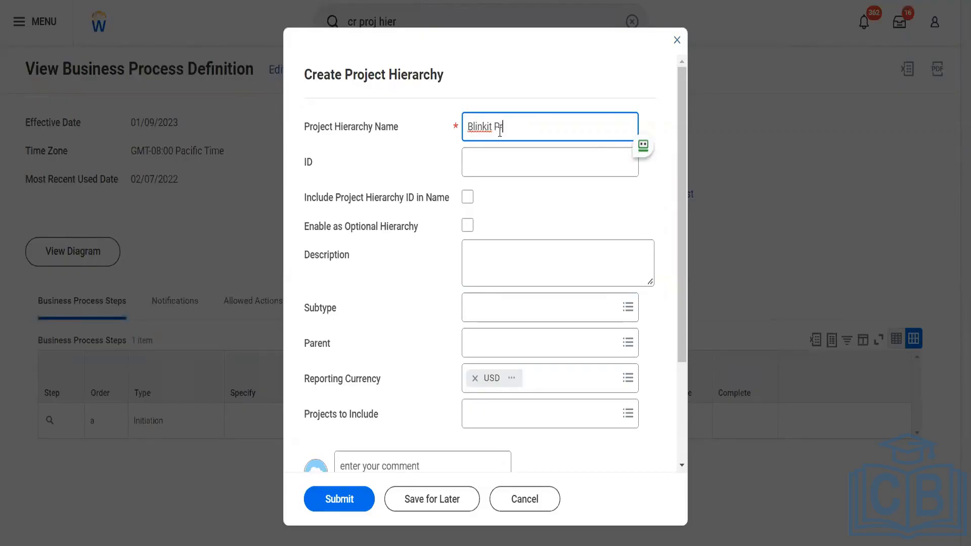
type("oposed EMEA")
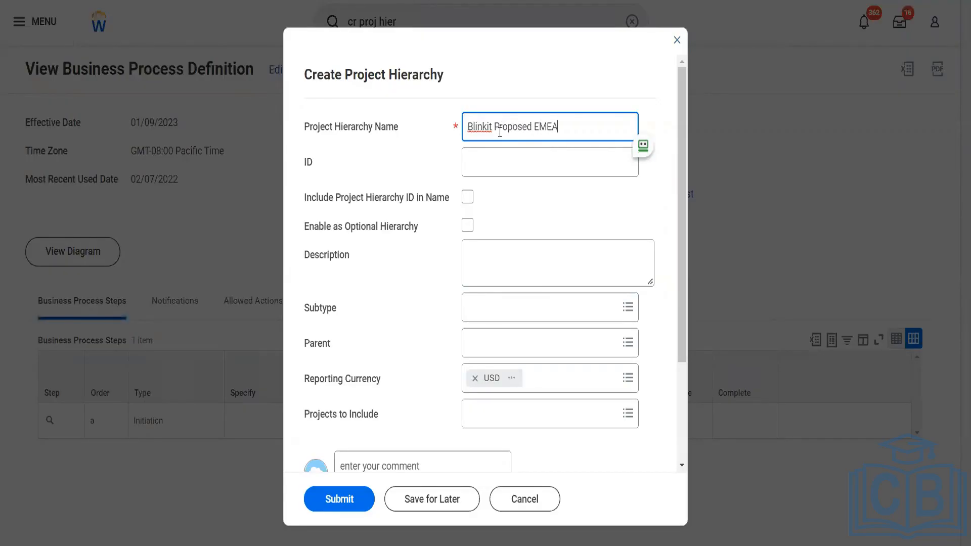
type(" market")
- Enter the hierarchy ID Bl25141
left_click(501, 157)
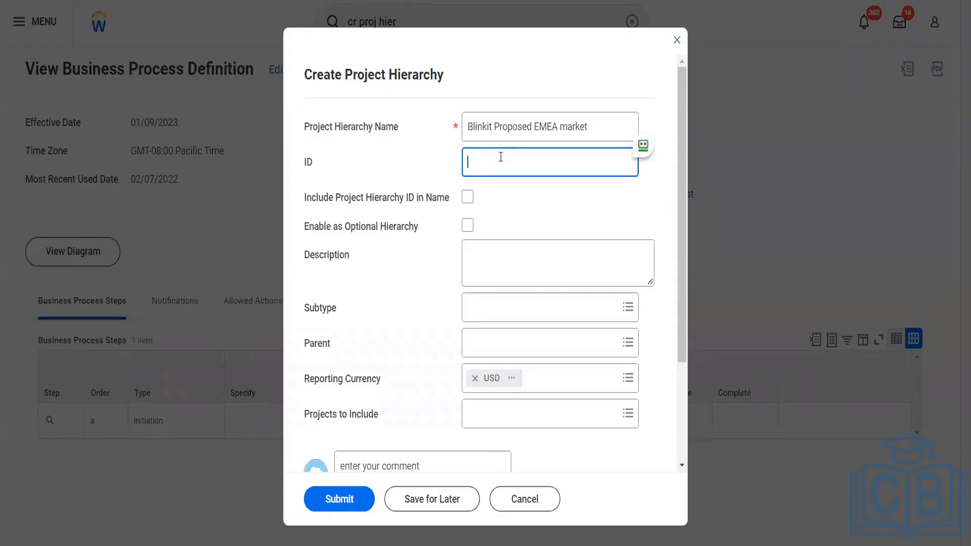
type("Blinkt")
key("BackSpace")
type("it&")
key("BackSpace")
type("25141")
key("Tab")
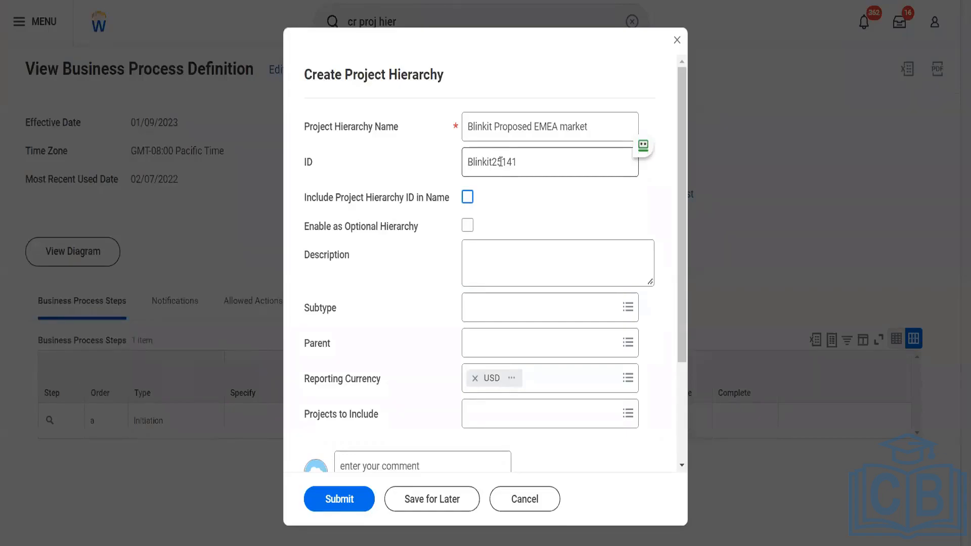
left_click(494, 174)
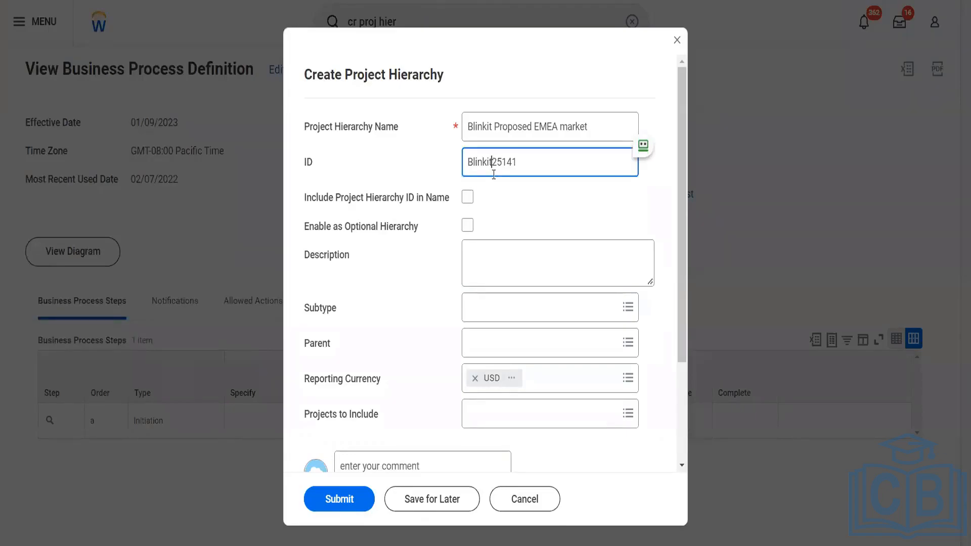
key("BackSpace")
key("BackSpace")
key("BackSpace")
key("BackSpace")
key("BackSpace")
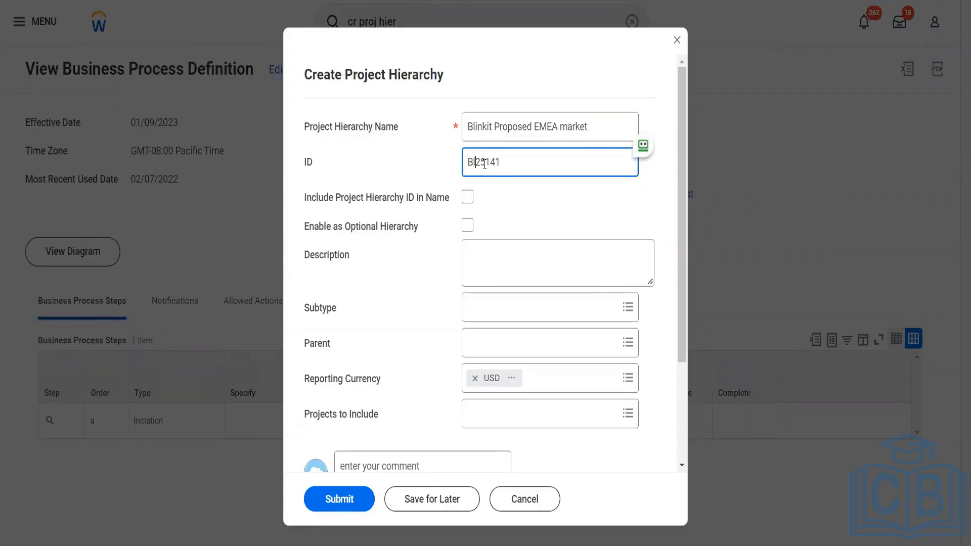
- Include the ID in the hierarchy name, set subtype SBI_SS, leave Parent empty, and submit
left_click(467, 199)
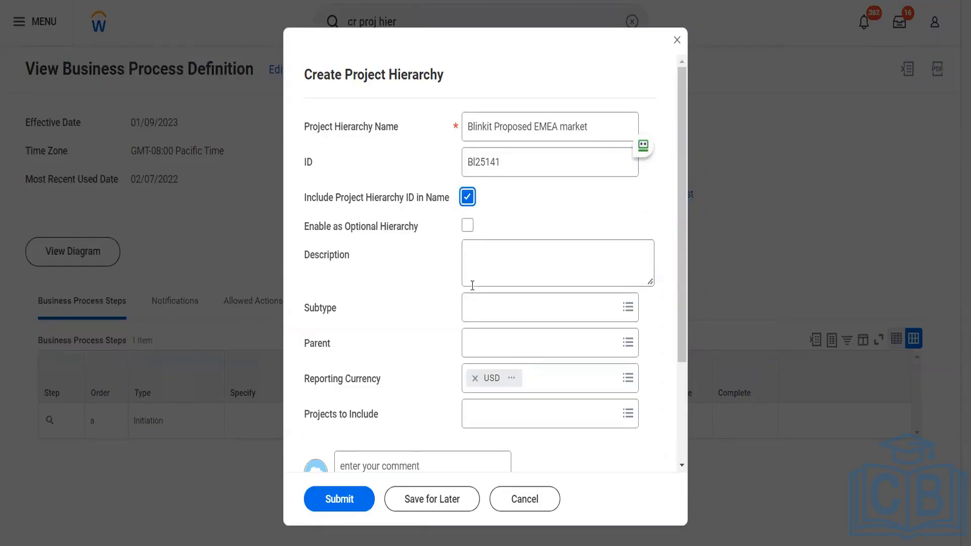
left_click(485, 307)
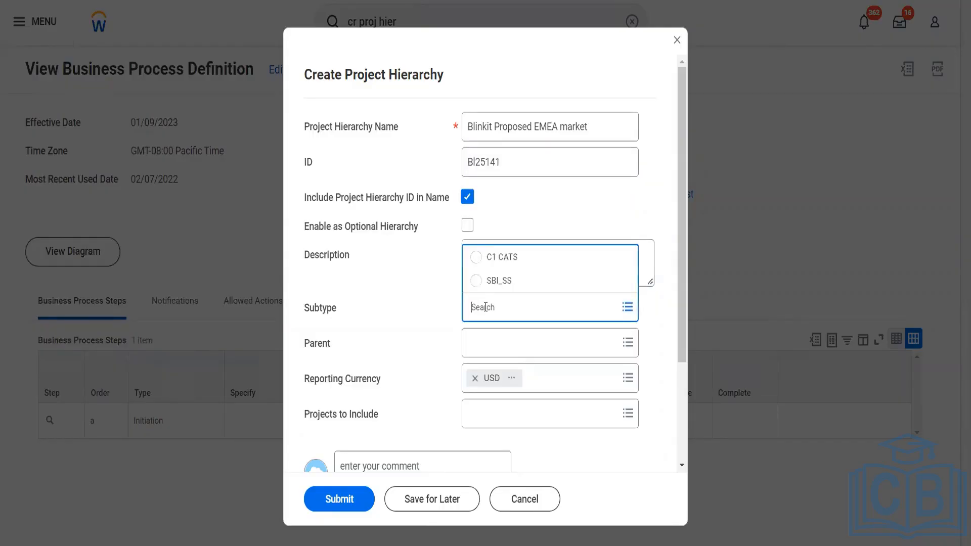
left_click(507, 282)
left_click(485, 345)
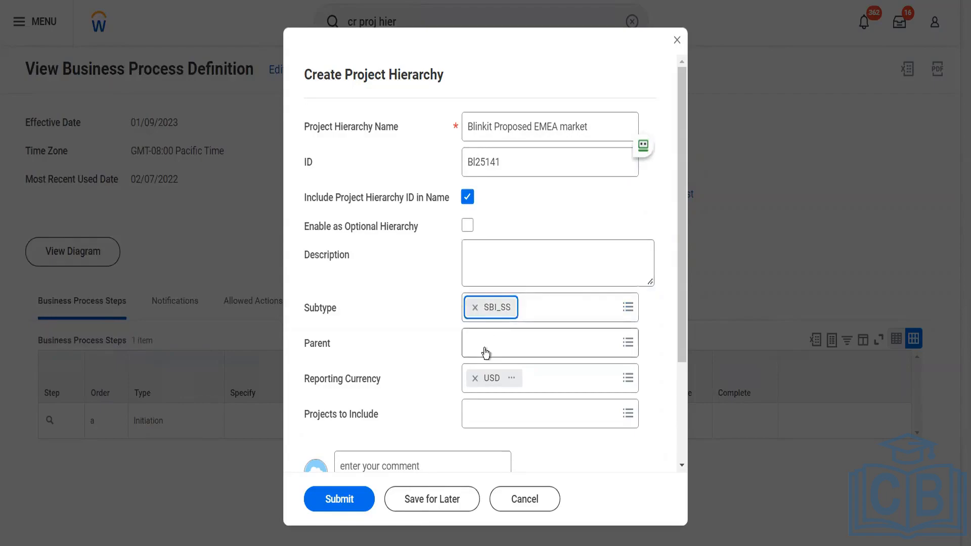
left_click(415, 351)
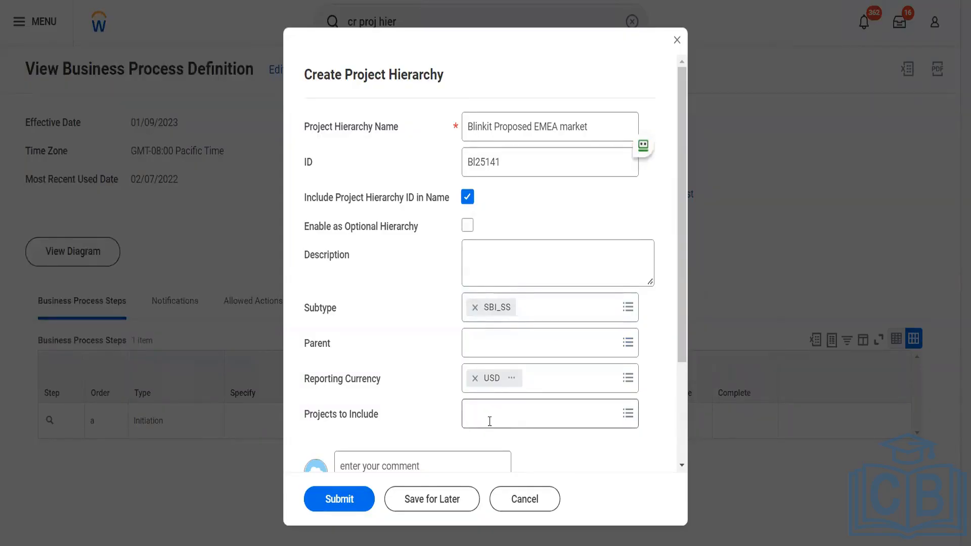
scroll(490, 421, "down", 3)
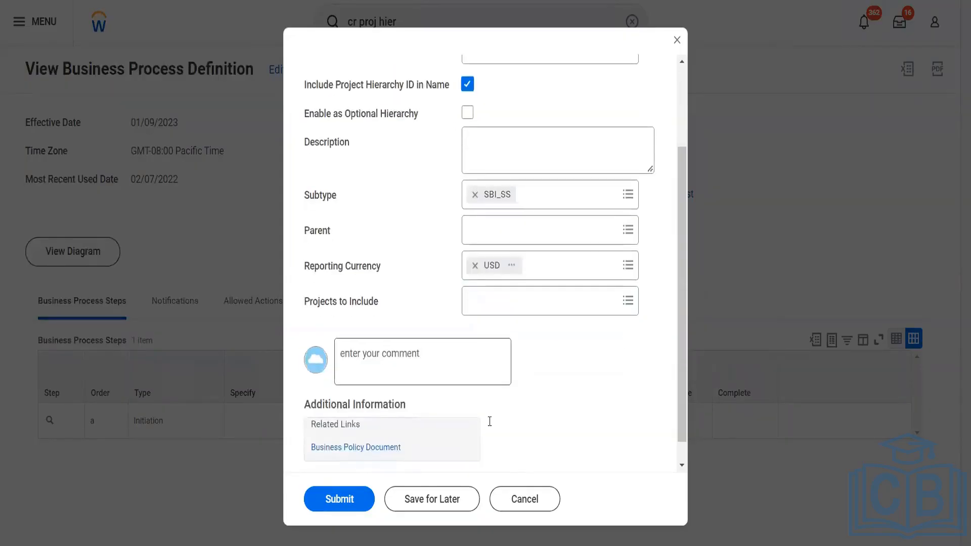
left_click(349, 498)
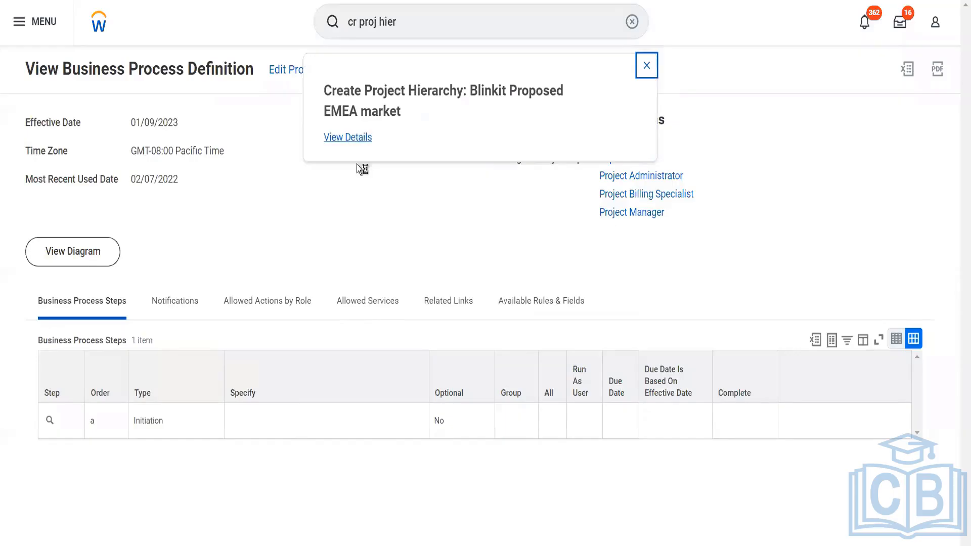
- Open the new Blinkit Proposed EMEA market hierarchy from the completed process details
left_click(351, 139)
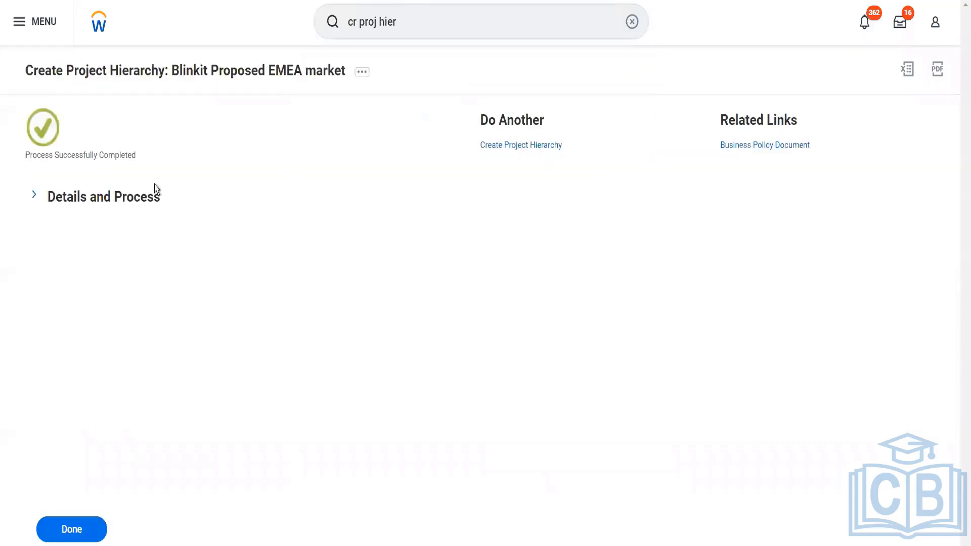
left_click(136, 210)
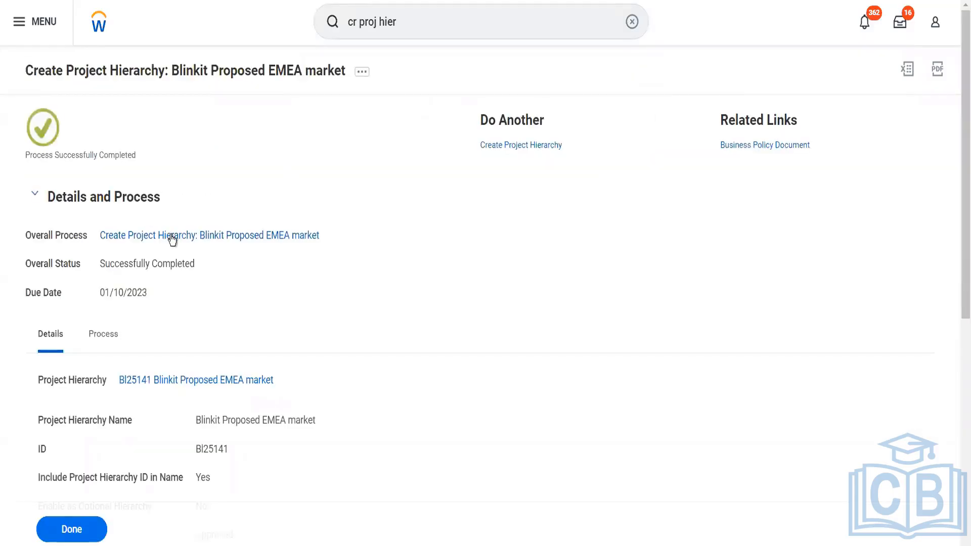
left_click(256, 381)
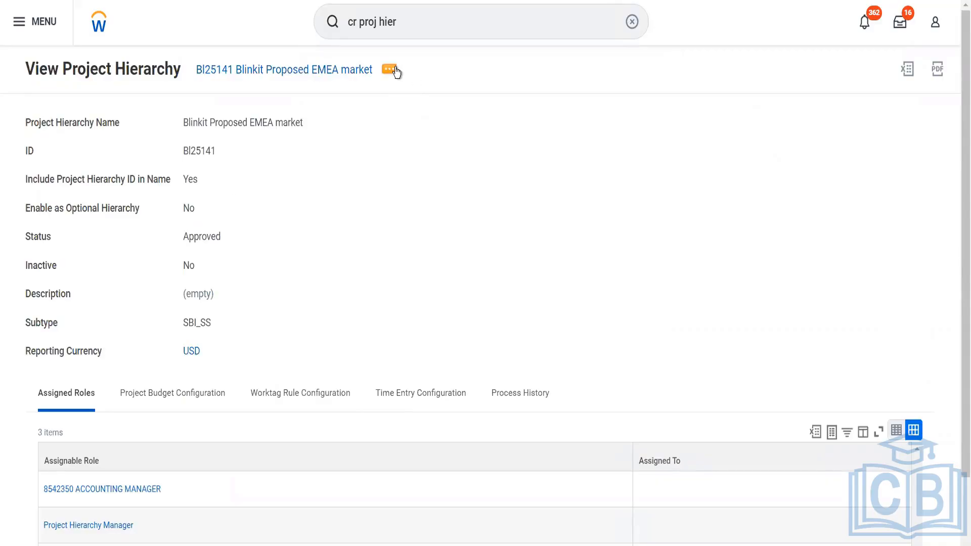
left_click_drag(214, 156, 182, 157)
- Bring up the hierarchy's related actions, reaching the Integration IDs options
left_click(389, 70)
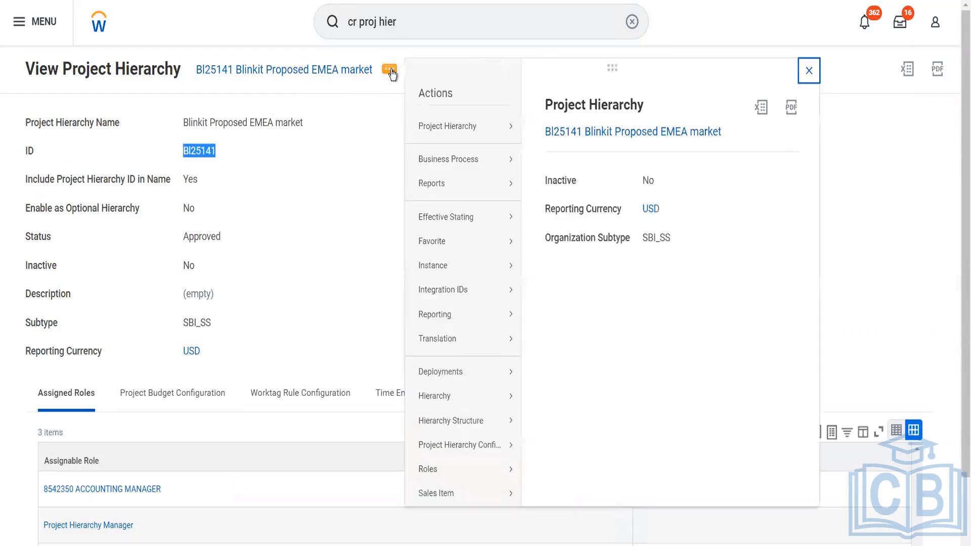
mouse_move(432, 296)
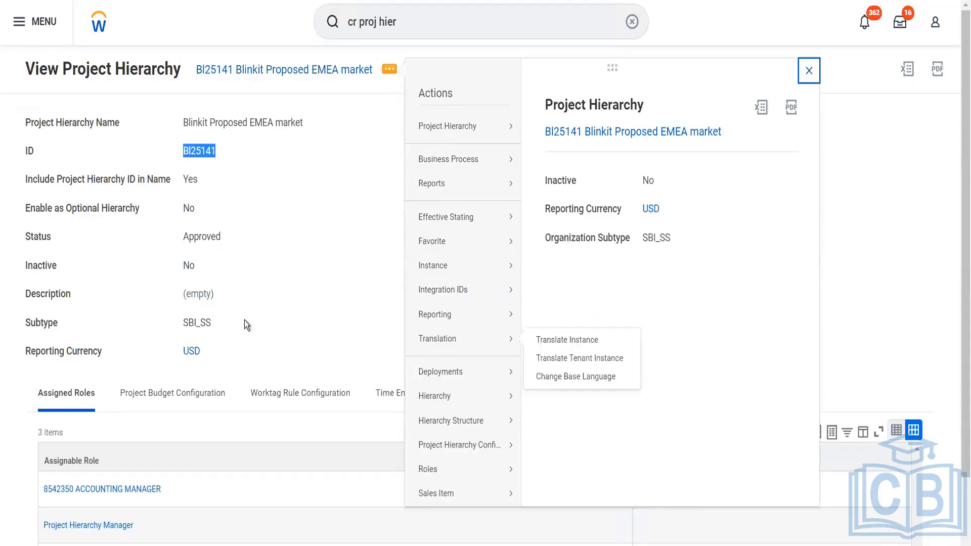
left_click(221, 323)
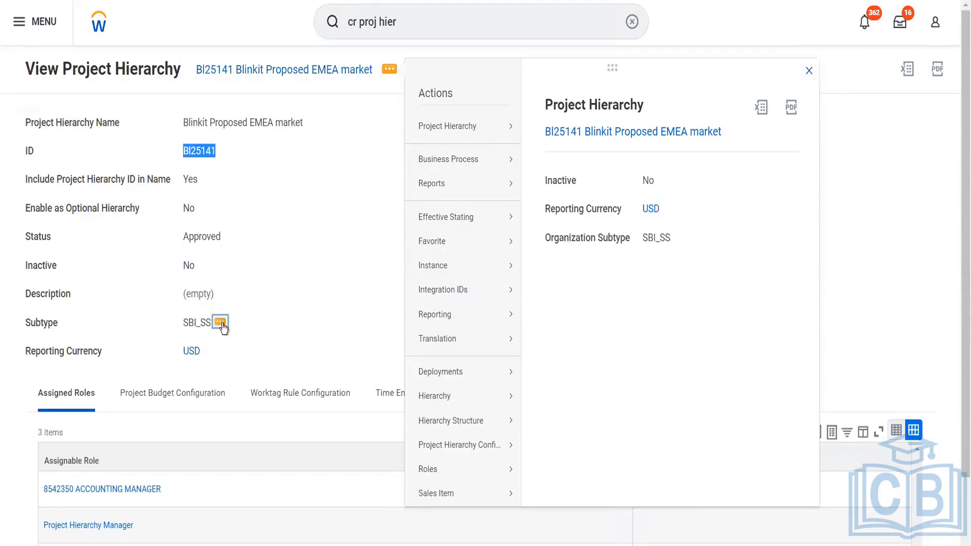
left_click(163, 323)
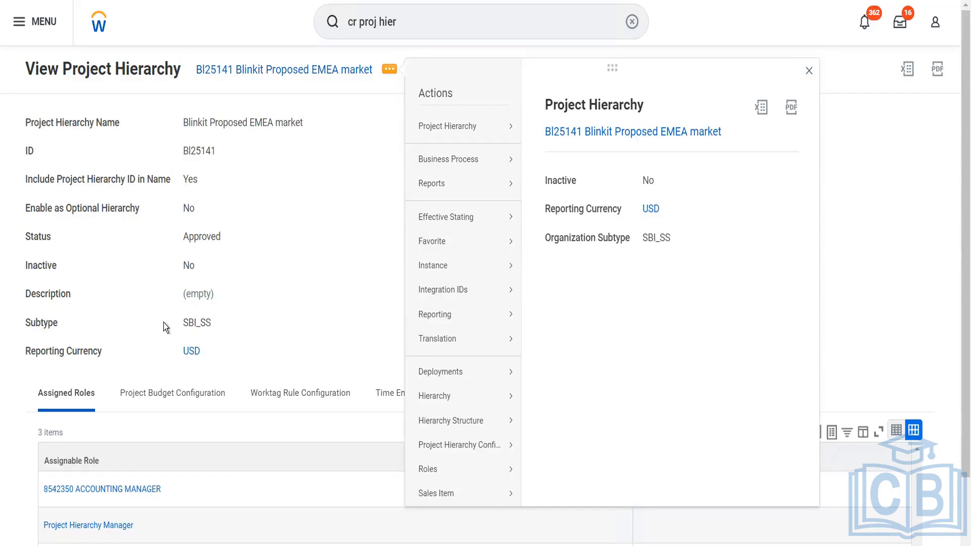
mouse_move(412, 315)
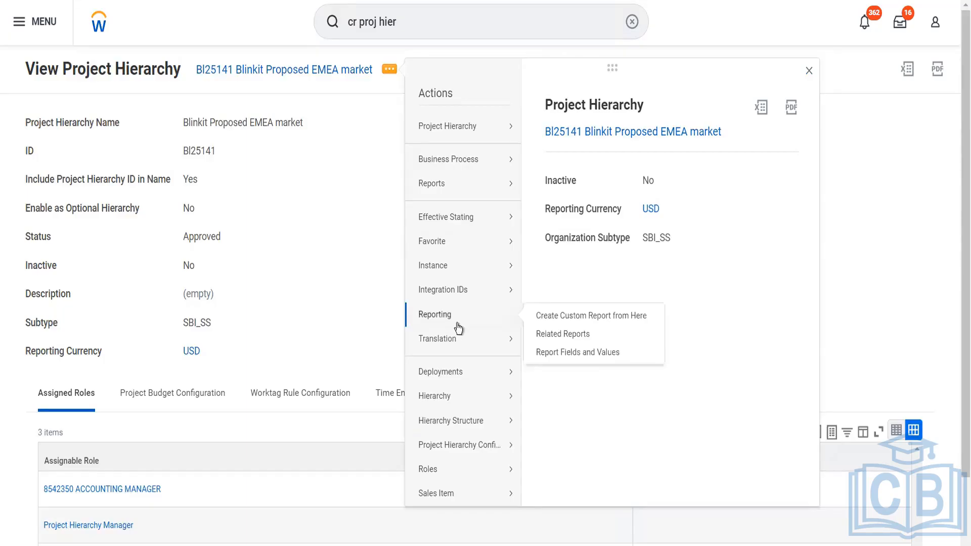
mouse_move(511, 299)
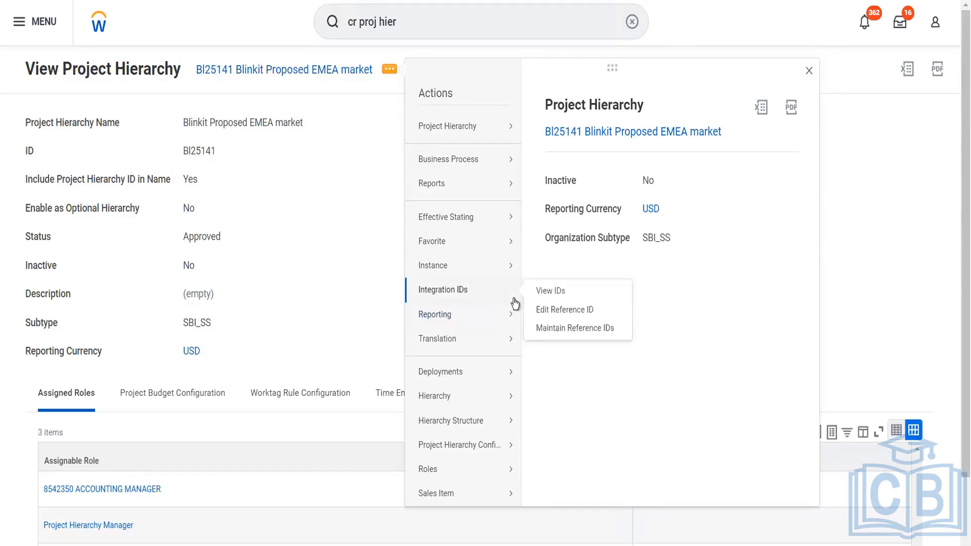
- Keep the hierarchy's reference ID as BI25141 through Edit Reference ID
left_click(557, 309)
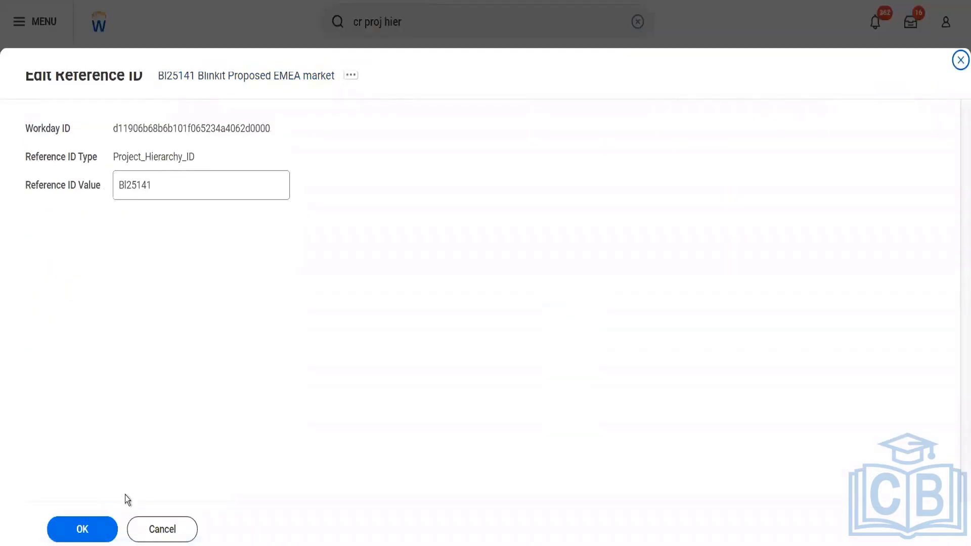
left_click(83, 529)
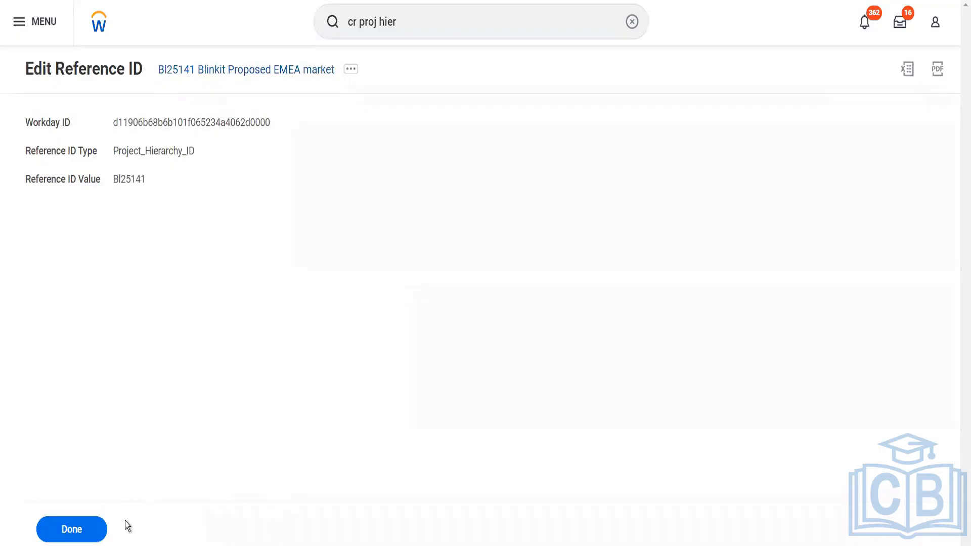
left_click(71, 529)
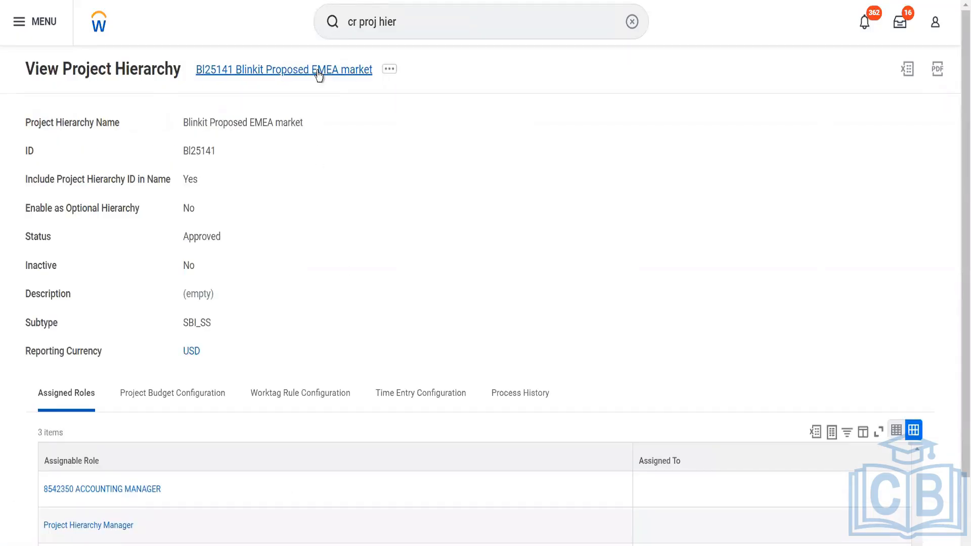
- Review the Worktag Rule, Time Entry and Project Budget Configuration tabs
scroll(295, 363, "down", 2)
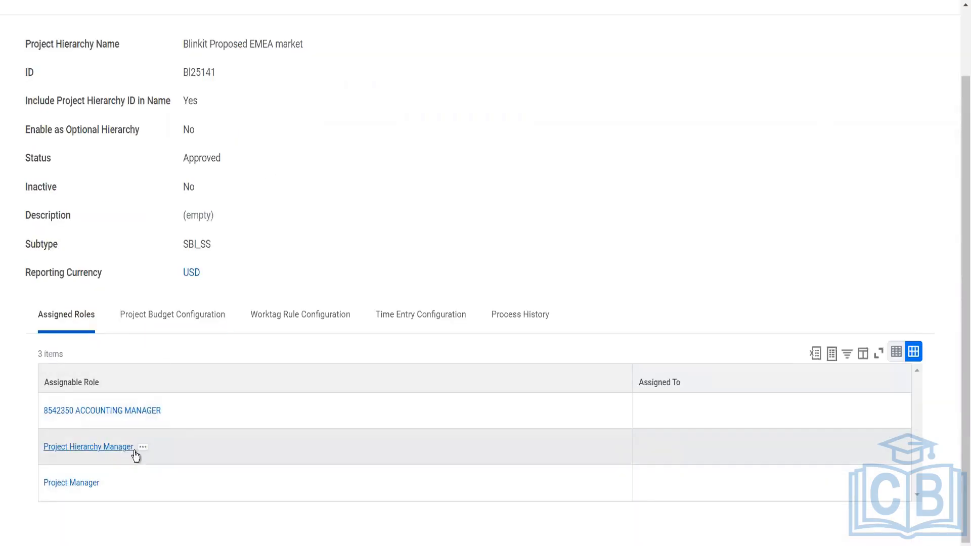
mouse_move(104, 484)
left_click(303, 311)
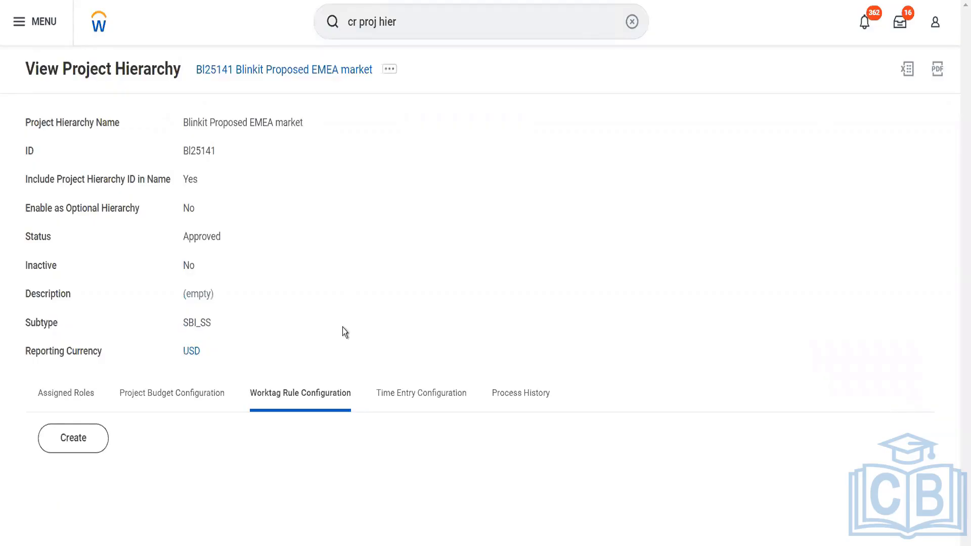
left_click(393, 403)
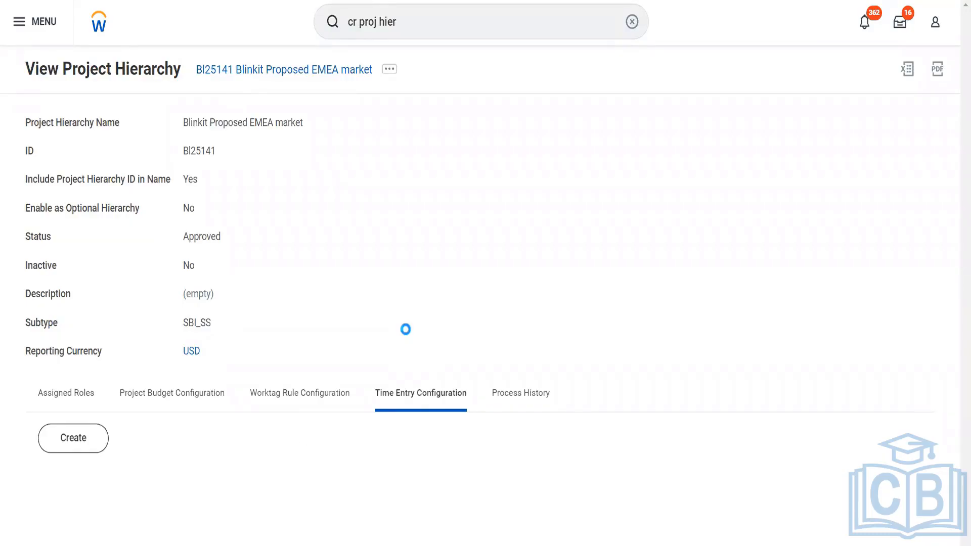
left_click(205, 397)
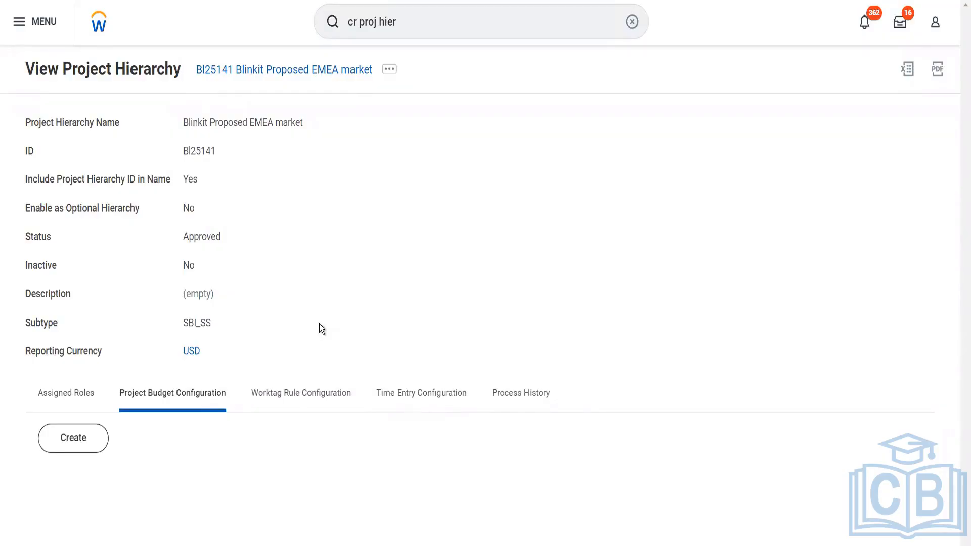
- Start Assign Roles on the hierarchy, accepting the 01/09/2023 effective date and organization
left_click(390, 70)
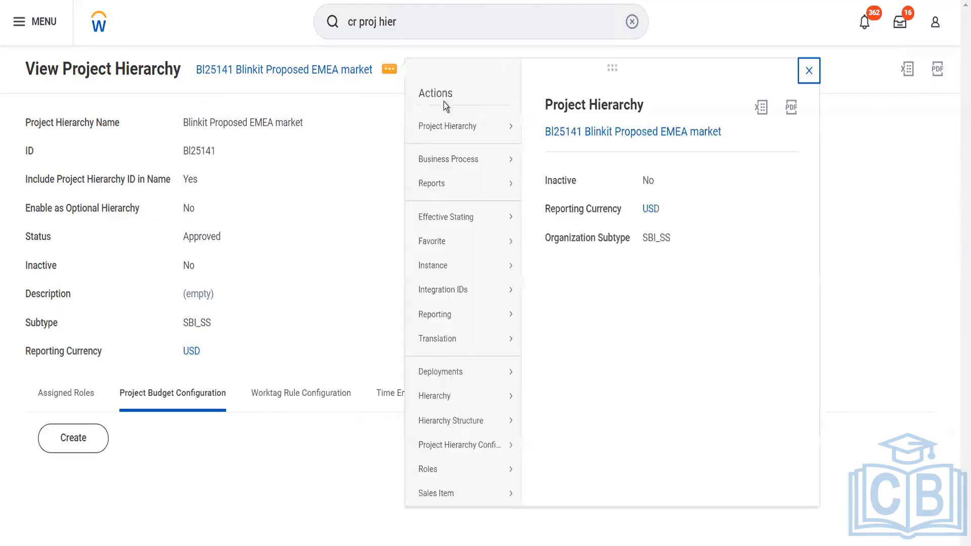
mouse_move(485, 138)
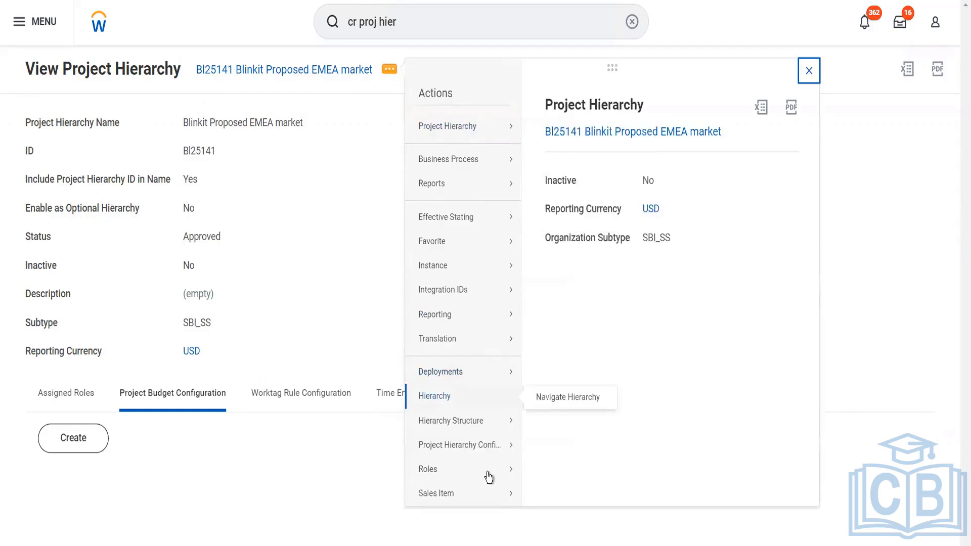
mouse_move(488, 476)
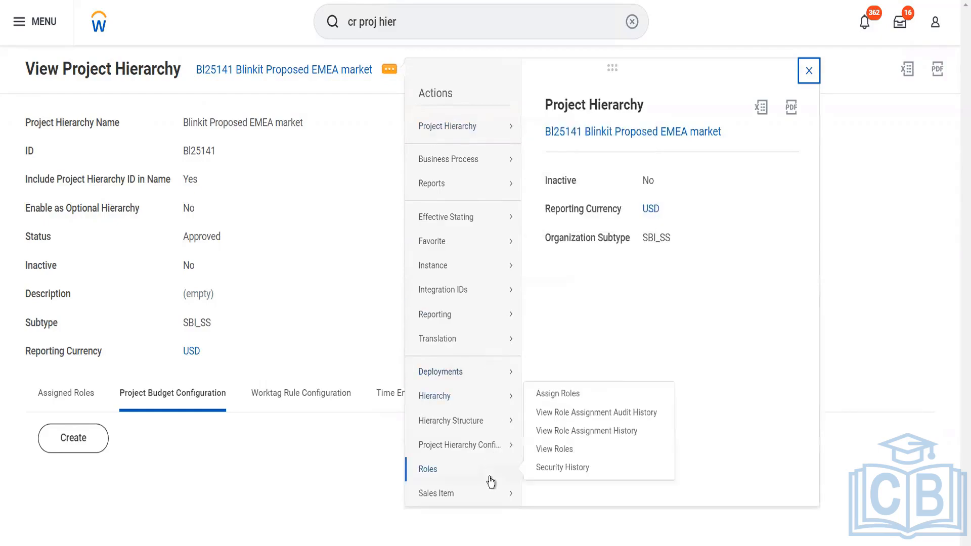
left_click(557, 400)
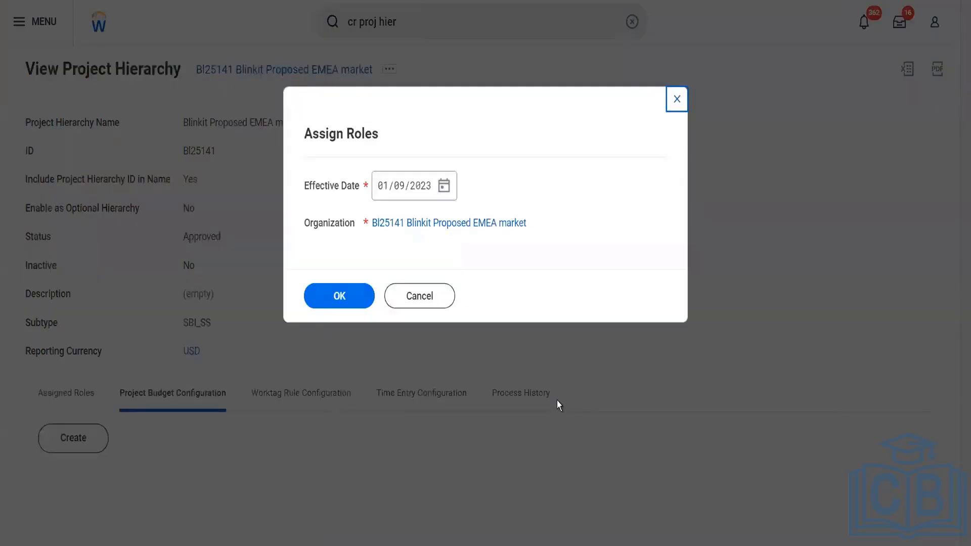
left_click(365, 299)
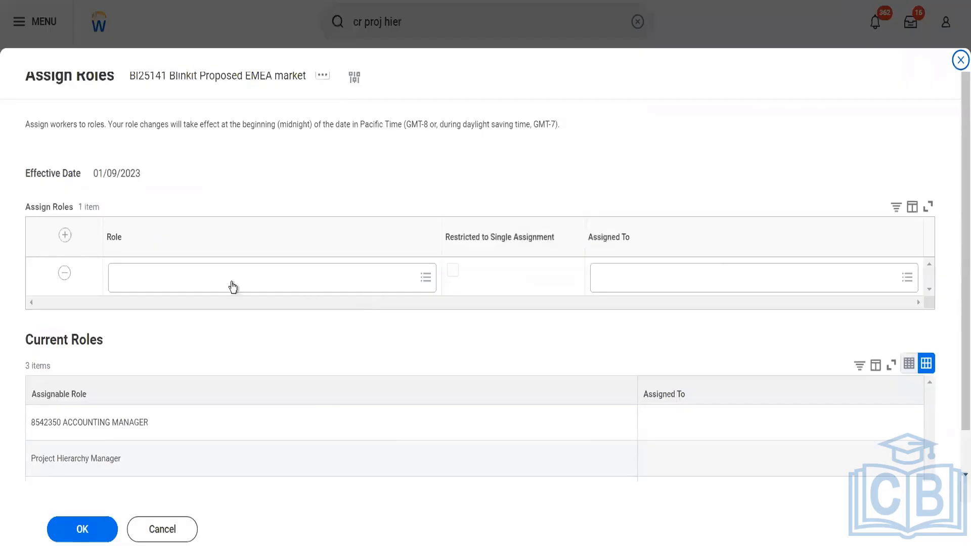
- Assign the Project Billing Specialist role to the senior financial analyst and submit
left_click(233, 279)
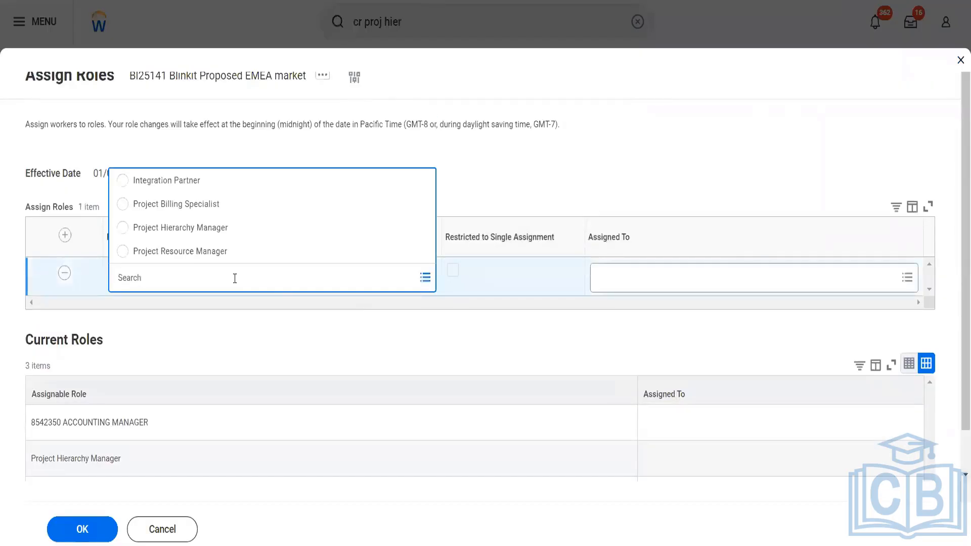
type("proj billing")
left_click(220, 205)
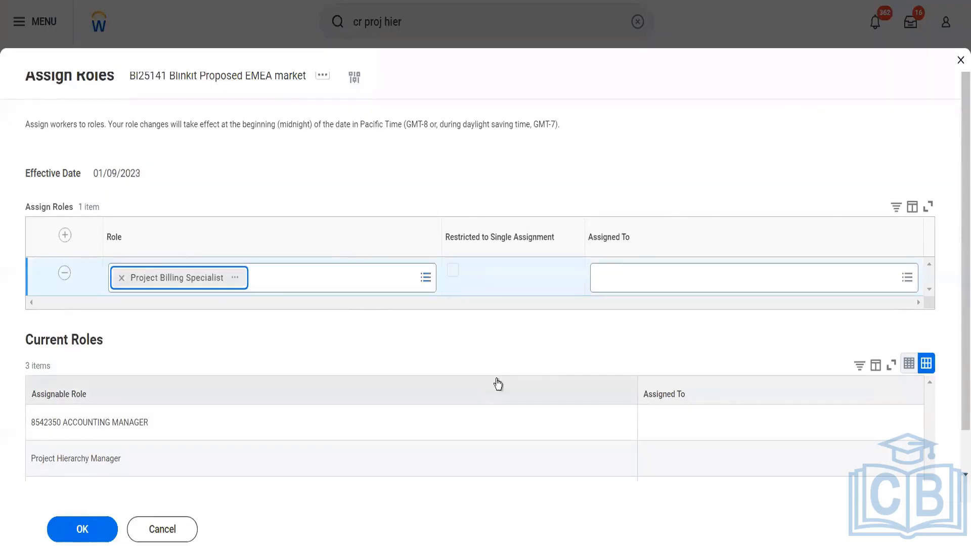
left_click(614, 280)
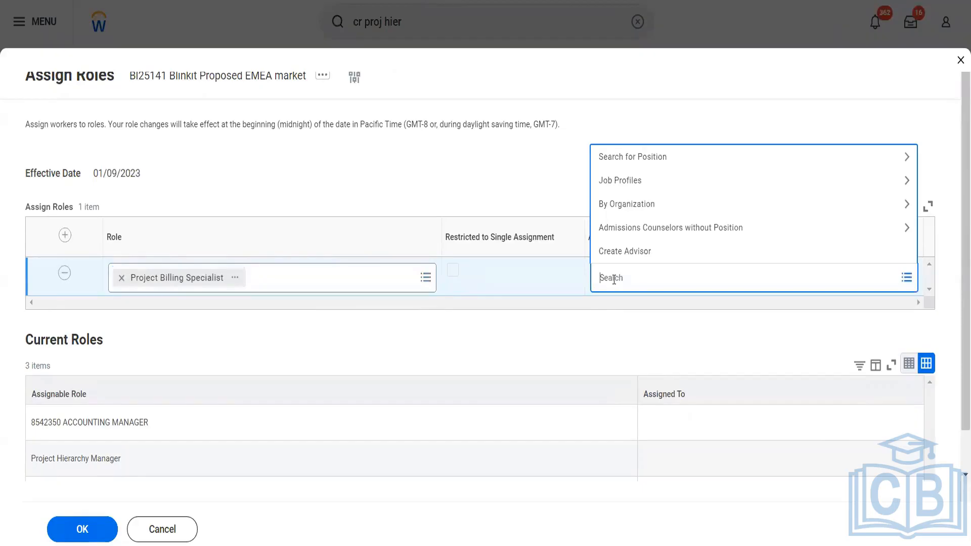
type("ter ser")
key("Return")
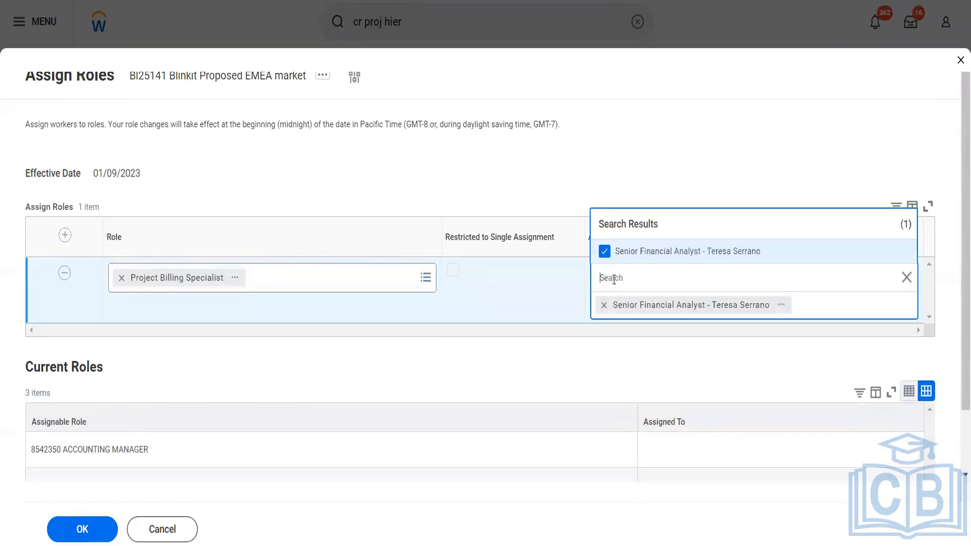
left_click(93, 537)
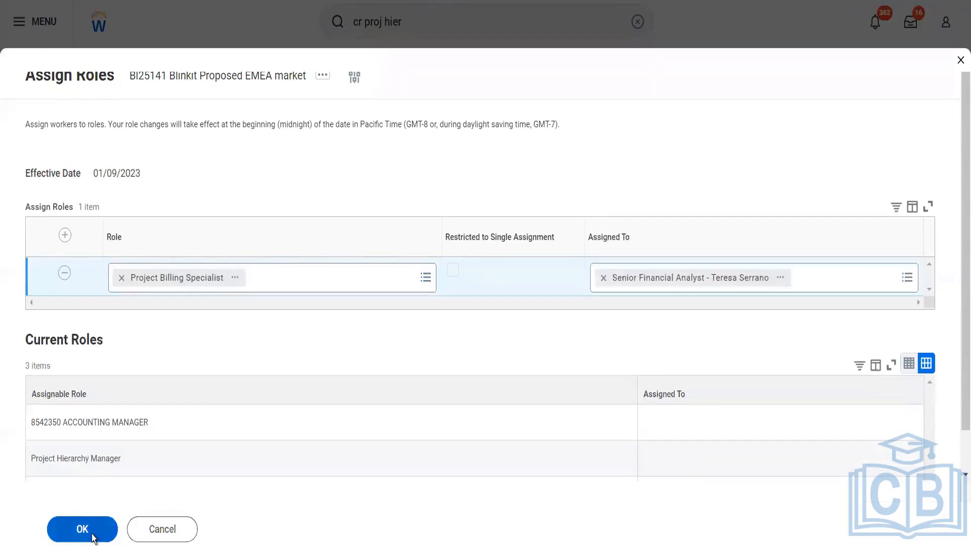
left_click(83, 529)
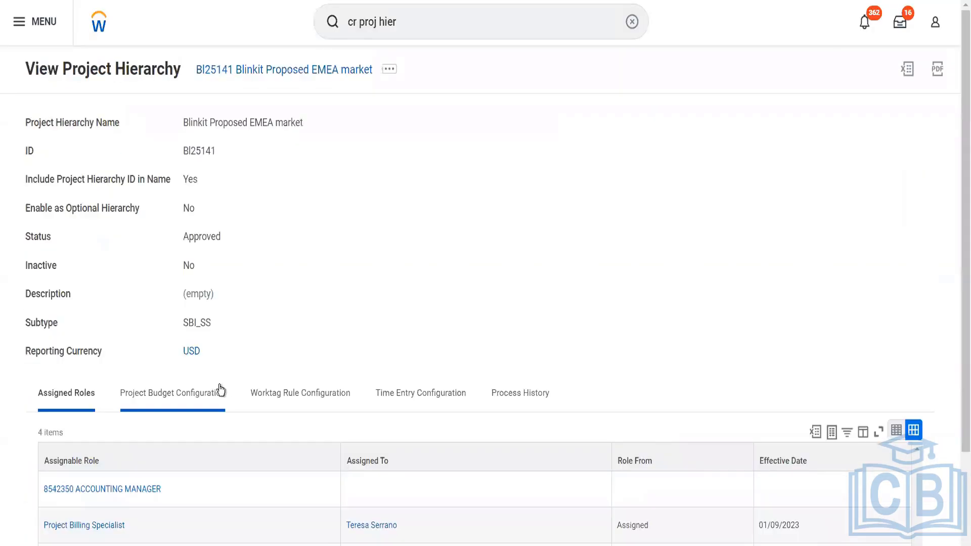
scroll(274, 327, "down", 2)
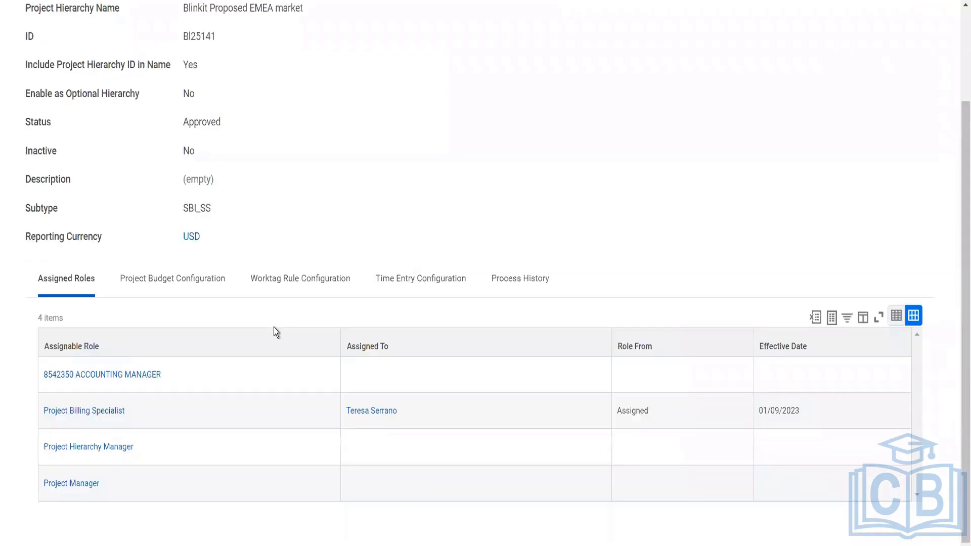
left_click(183, 284)
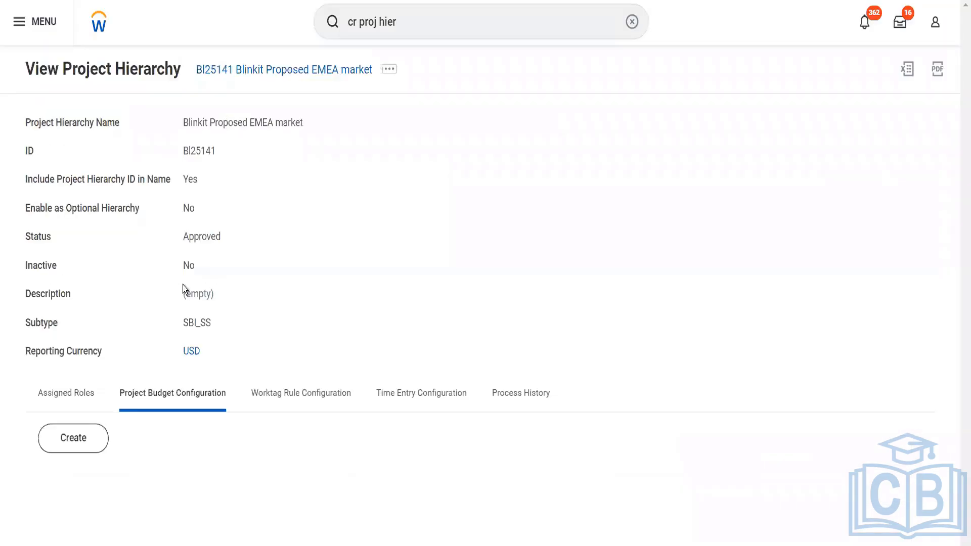
left_click(96, 447)
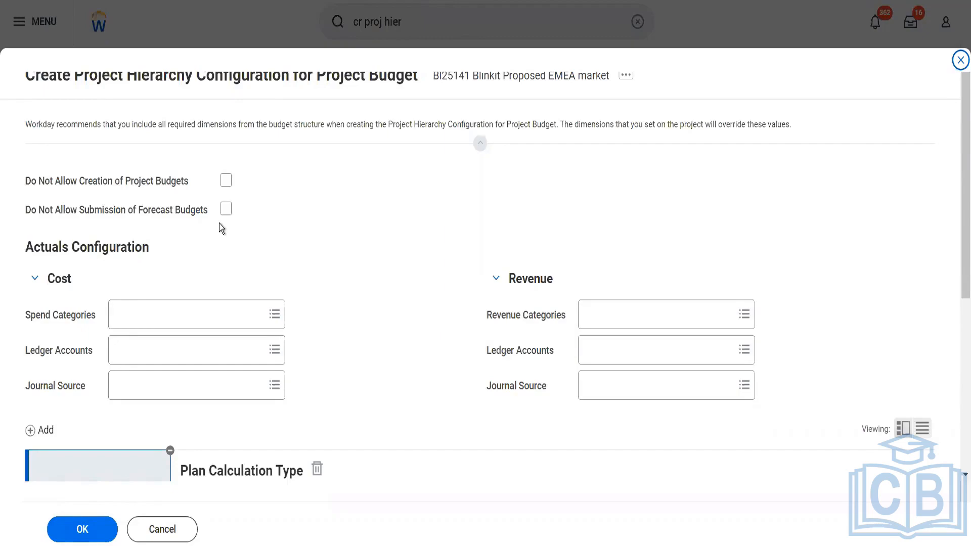
scroll(219, 223, "down", 5)
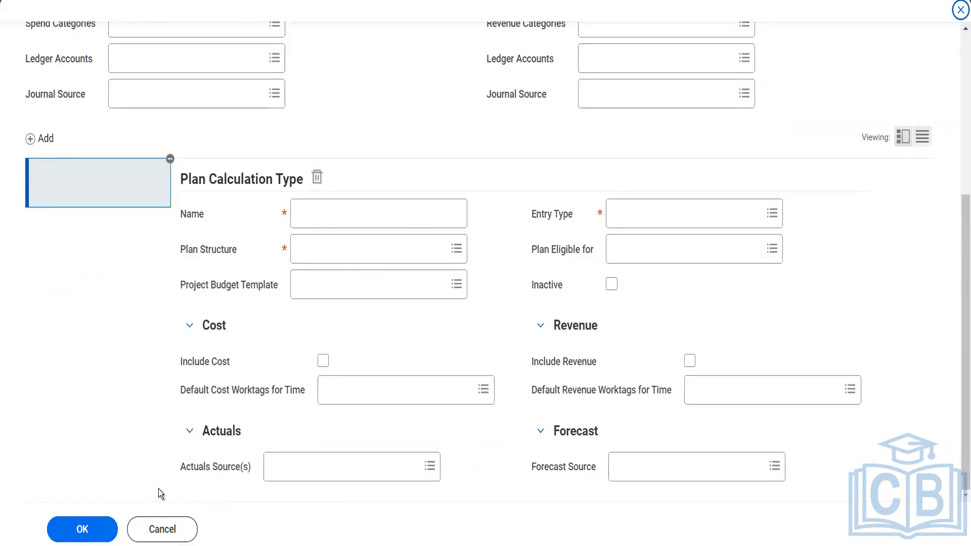
left_click(162, 529)
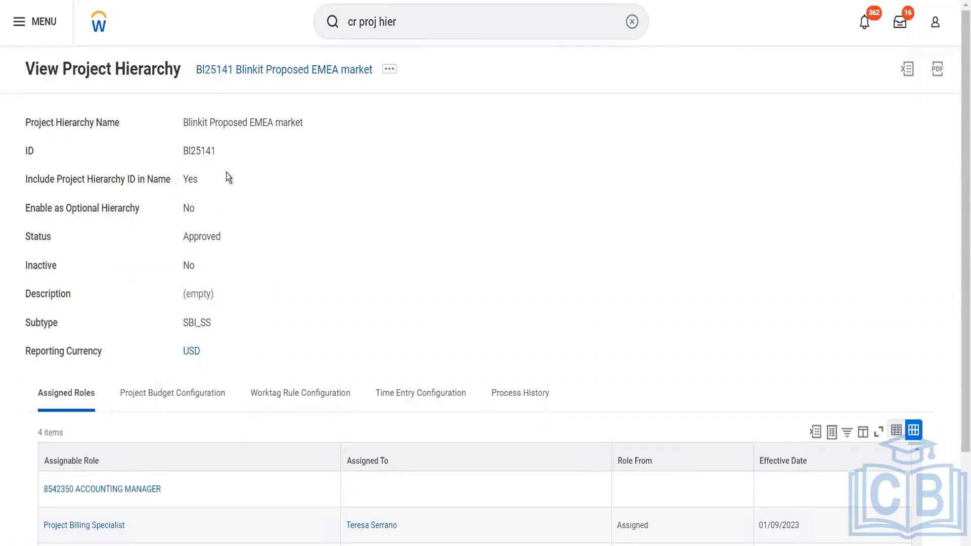
left_click(343, 411)
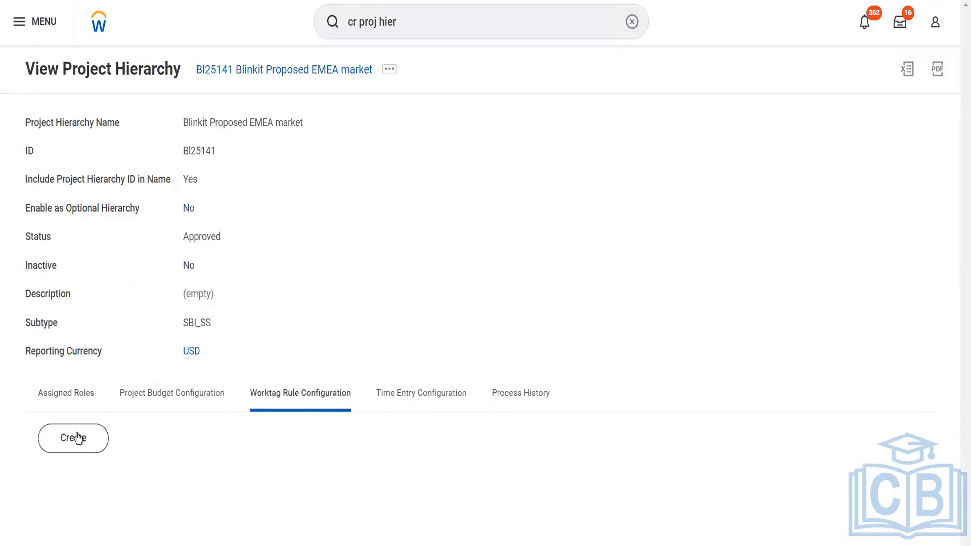
left_click(76, 438)
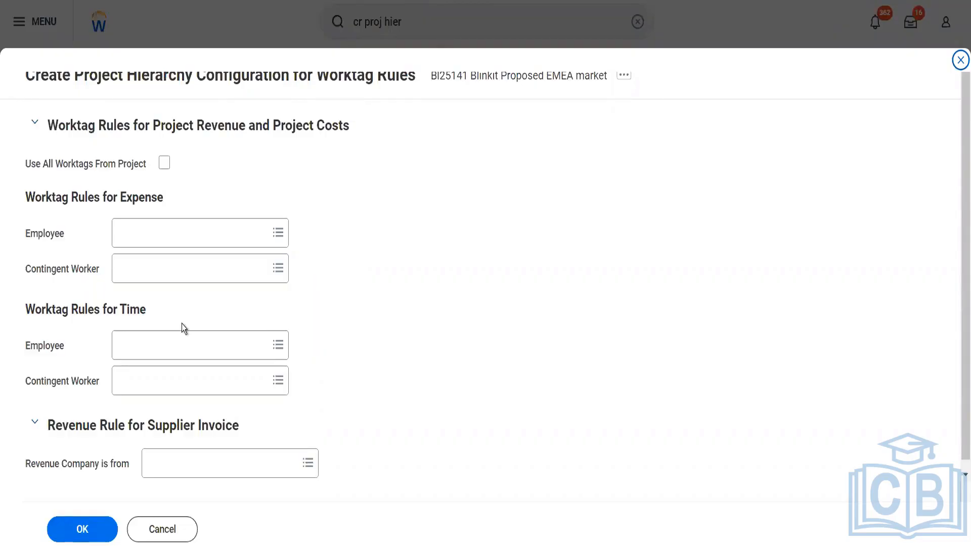
left_click(151, 531)
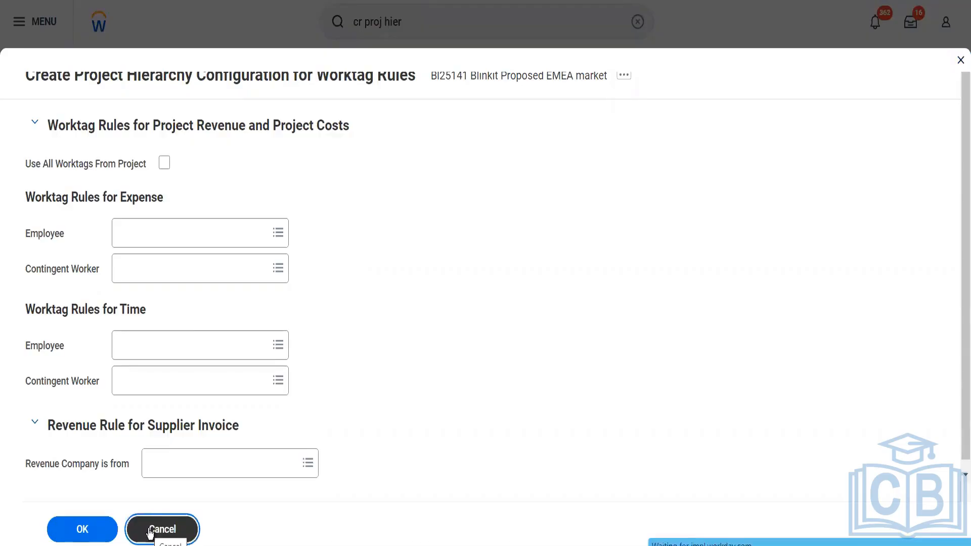
left_click(388, 396)
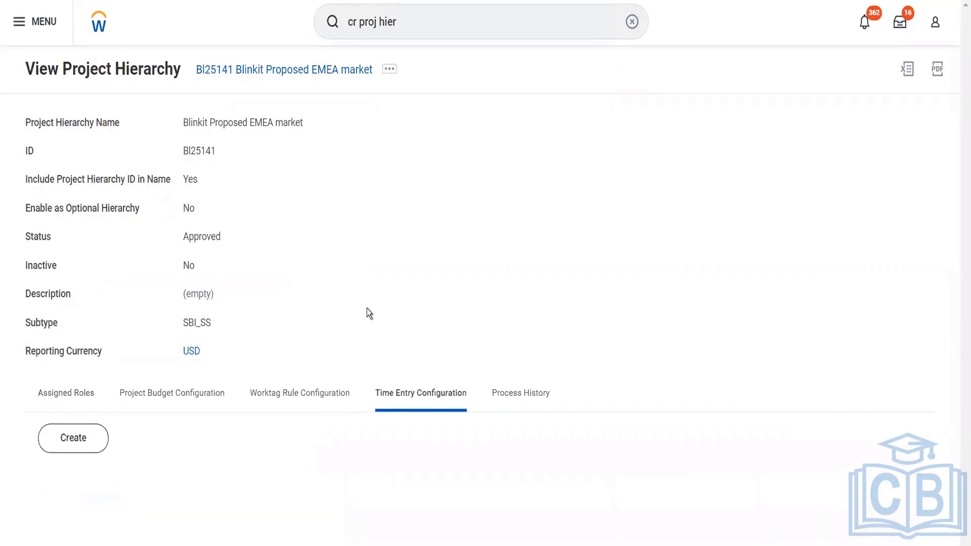
- Create a time entry configuration with Restrict Future Time Entry ticked and save it
left_click(59, 452)
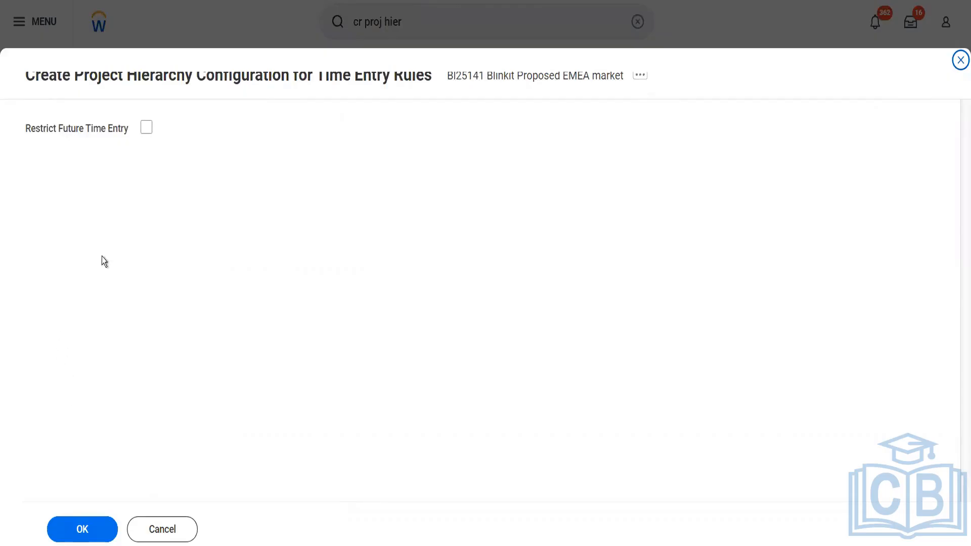
left_click(146, 128)
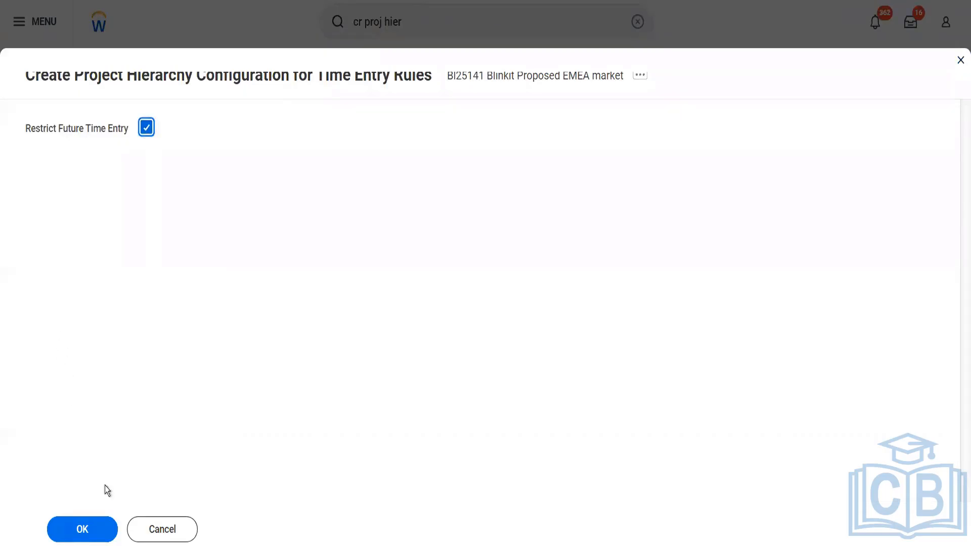
left_click(91, 531)
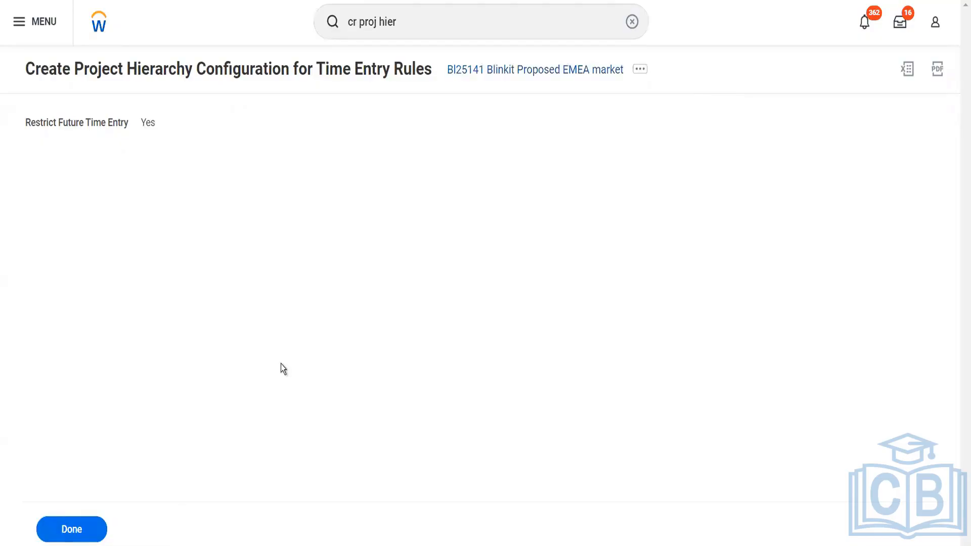
left_click(82, 526)
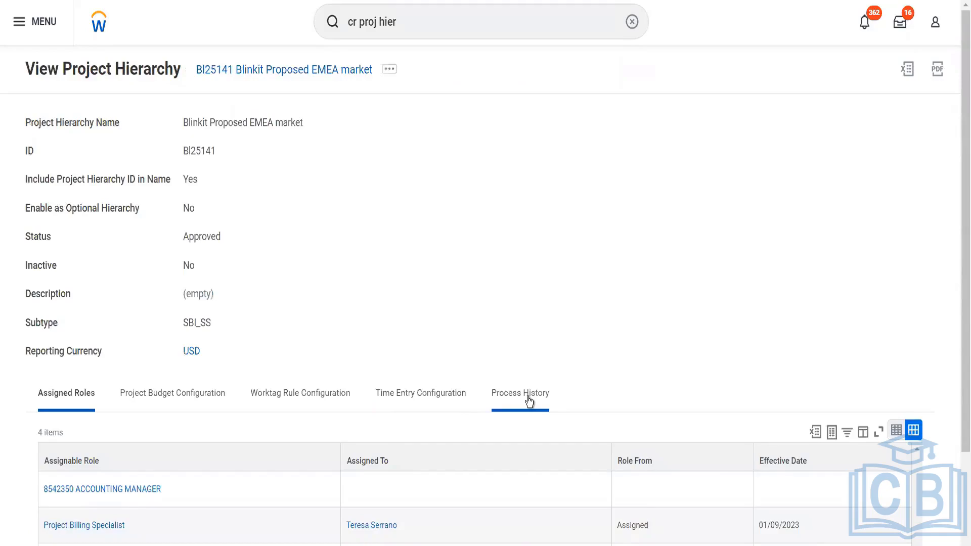
left_click(528, 399)
scroll(527, 396, "down", 1)
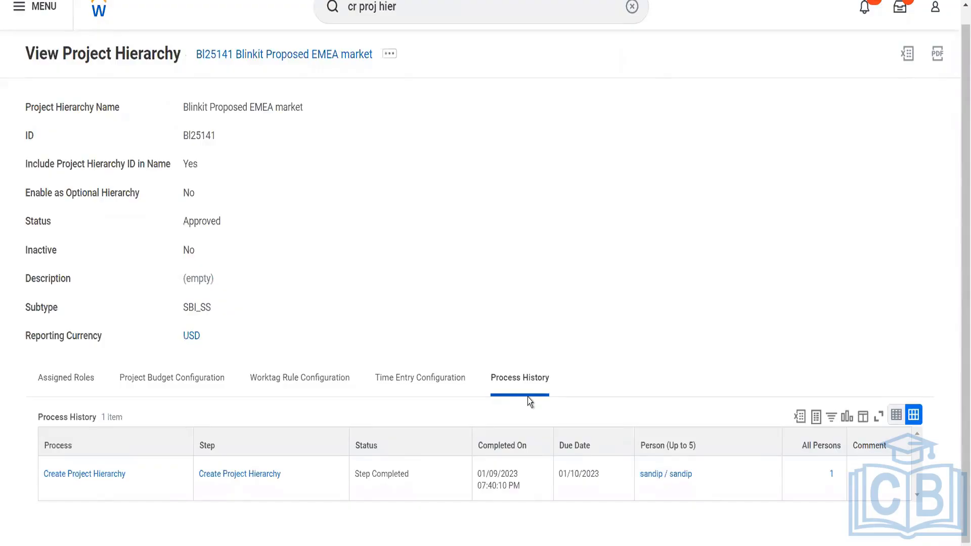
left_click(81, 380)
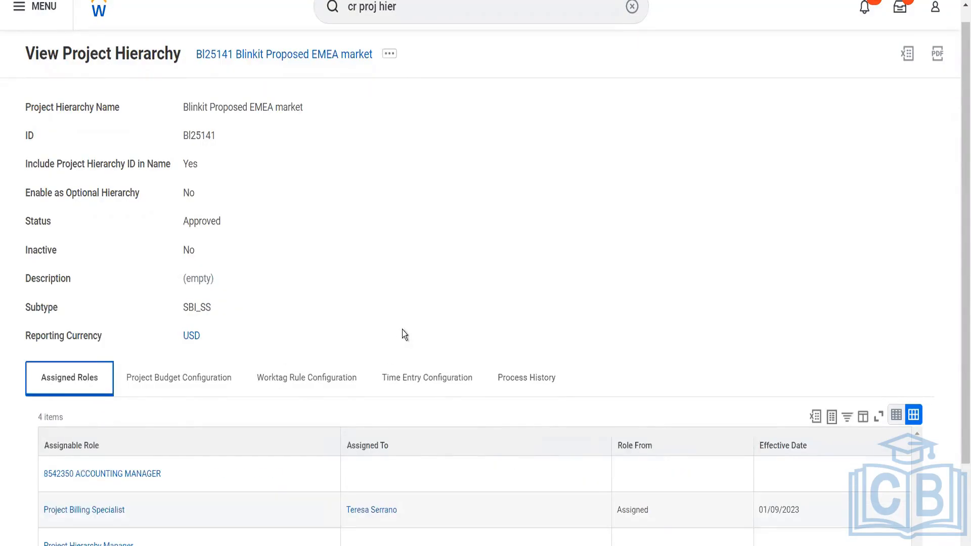
scroll(405, 335, "down", 2)
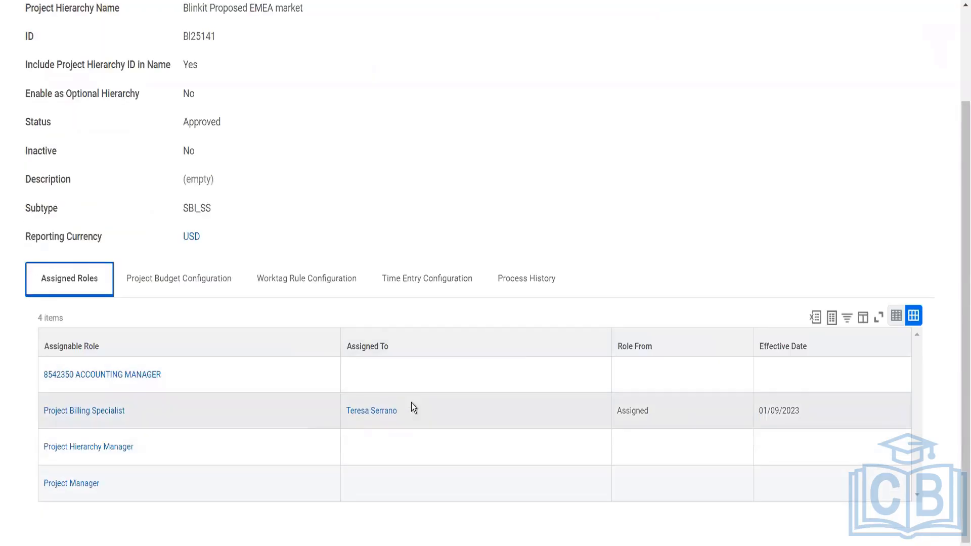
scroll(365, 215, "up", 2)
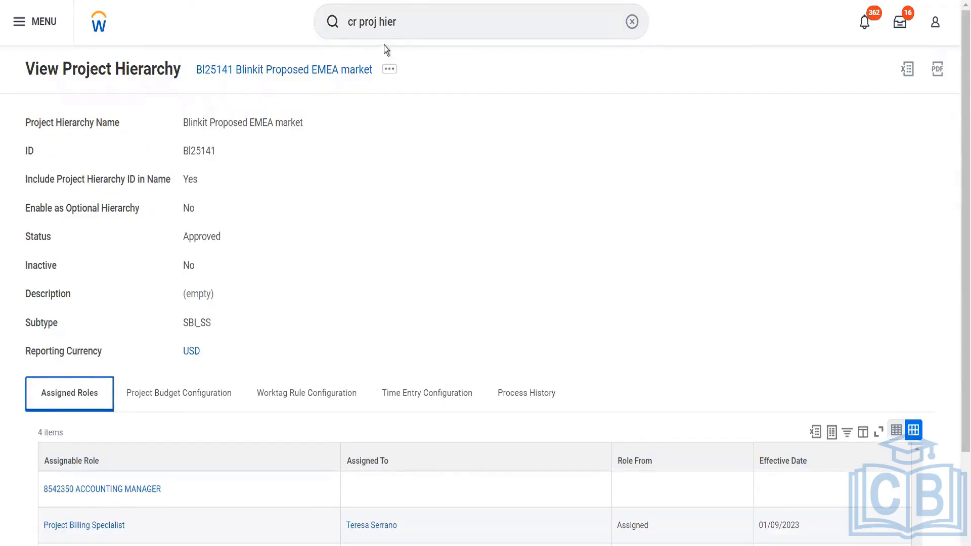
- Replace the search text with 'mai org sub' and open Maintain Organization Subtypes
left_click(408, 16)
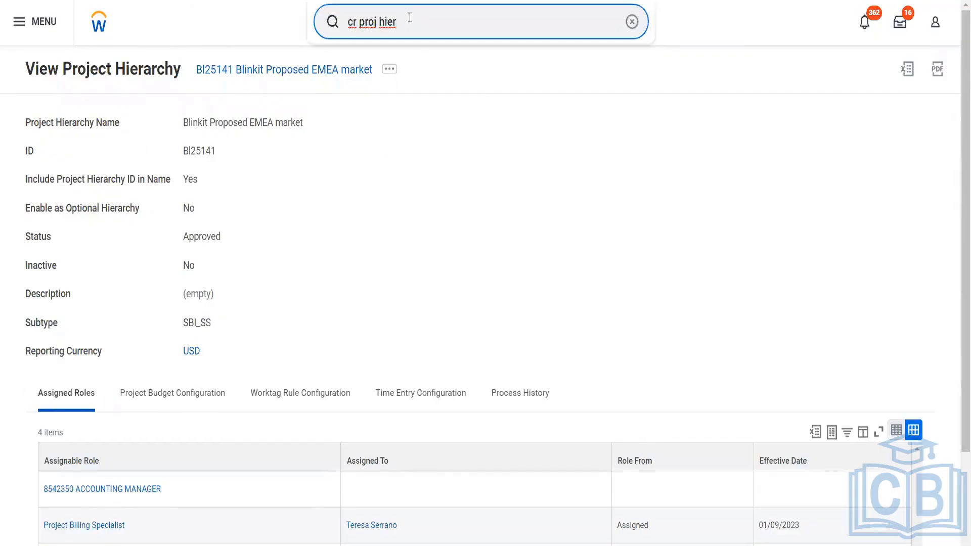
left_click_drag(410, 20, 345, 21)
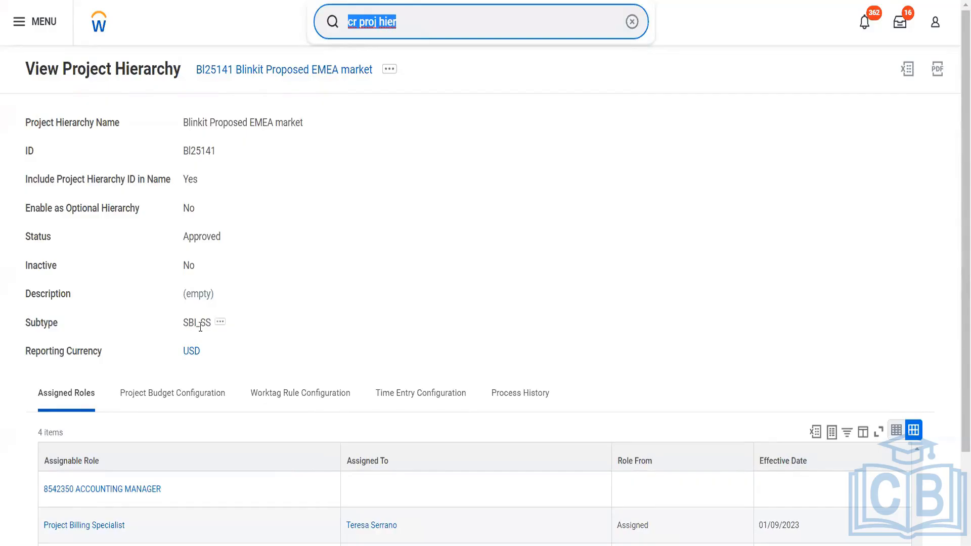
key("BackSpace")
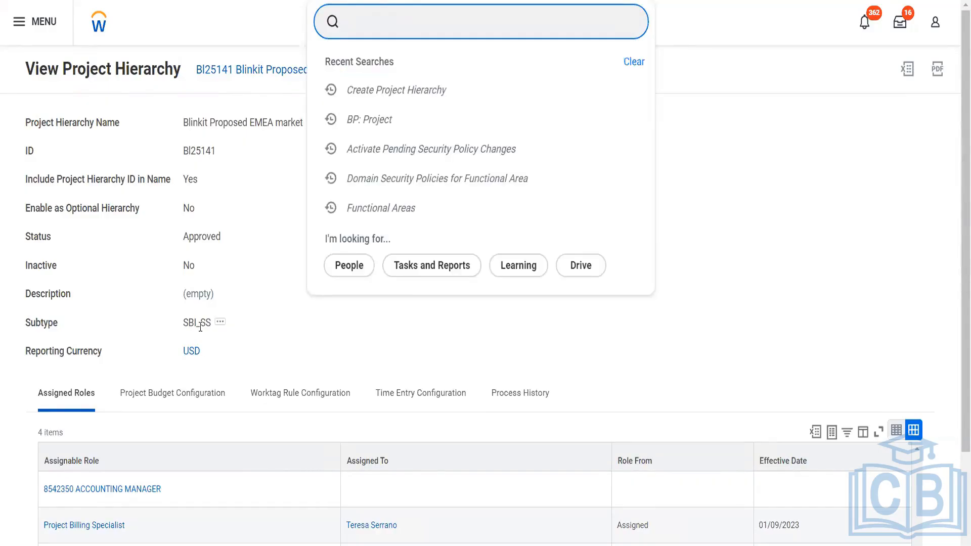
type("cust org")
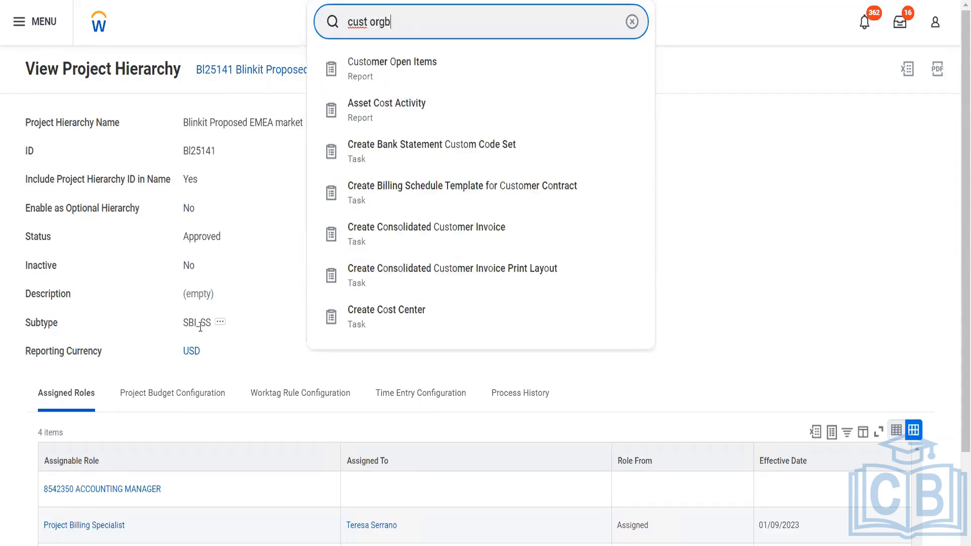
type(" sub")
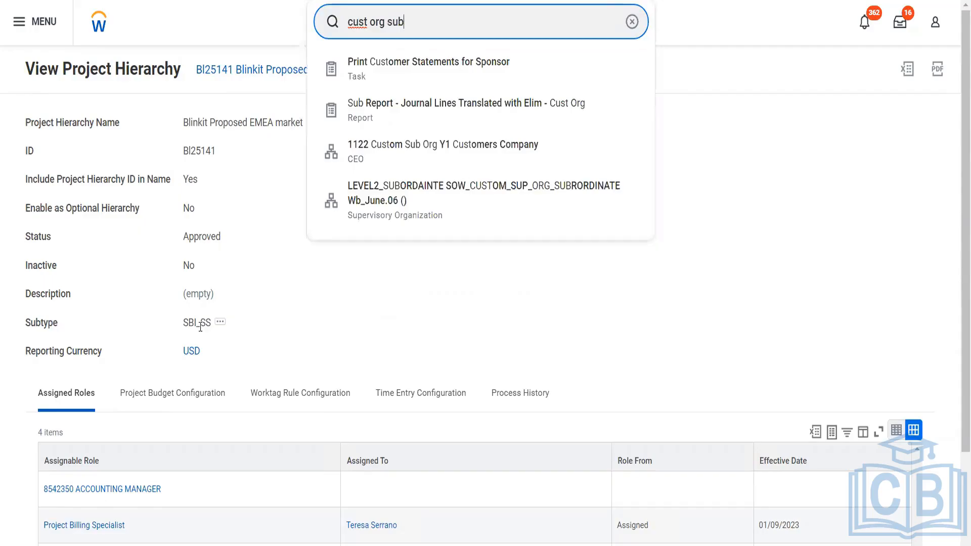
key("BackSpace")
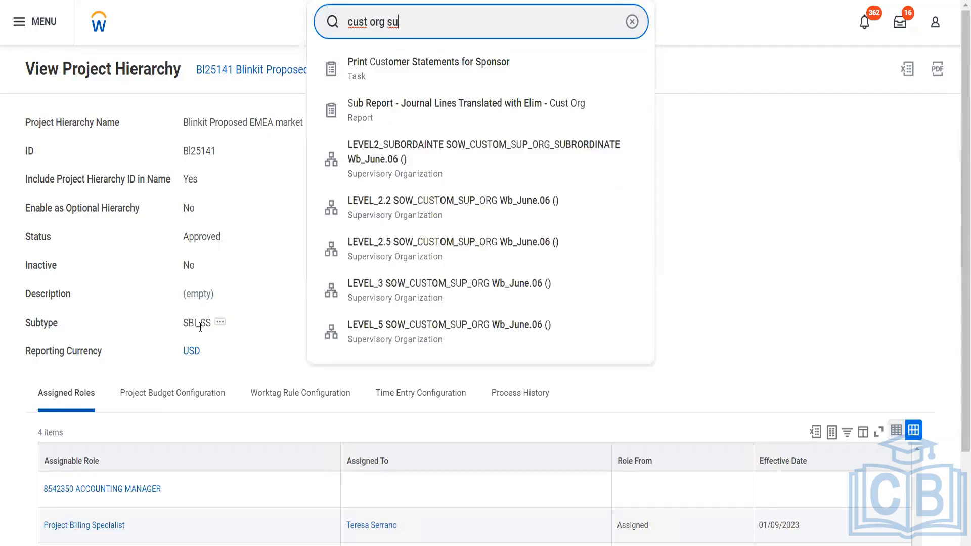
key("BackSpace")
key("BackSpace")
key("BackSpace")
key("BackSpace")
key("BackSpace")
key("BackSpace")
key("BackSpace")
key("BackSpace")
key("BackSpace")
key("BackSpace")
key("BackSpace")
type("mai")
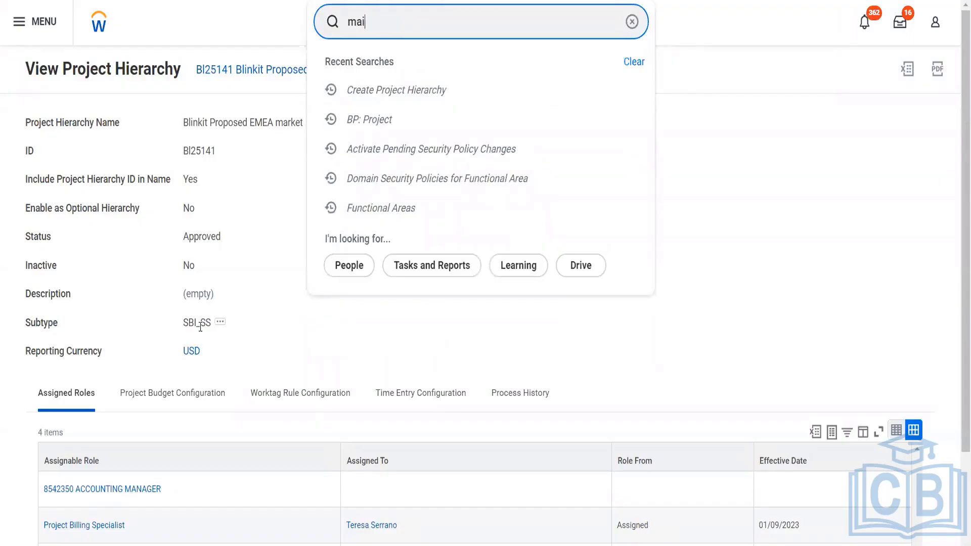
type(" org sub")
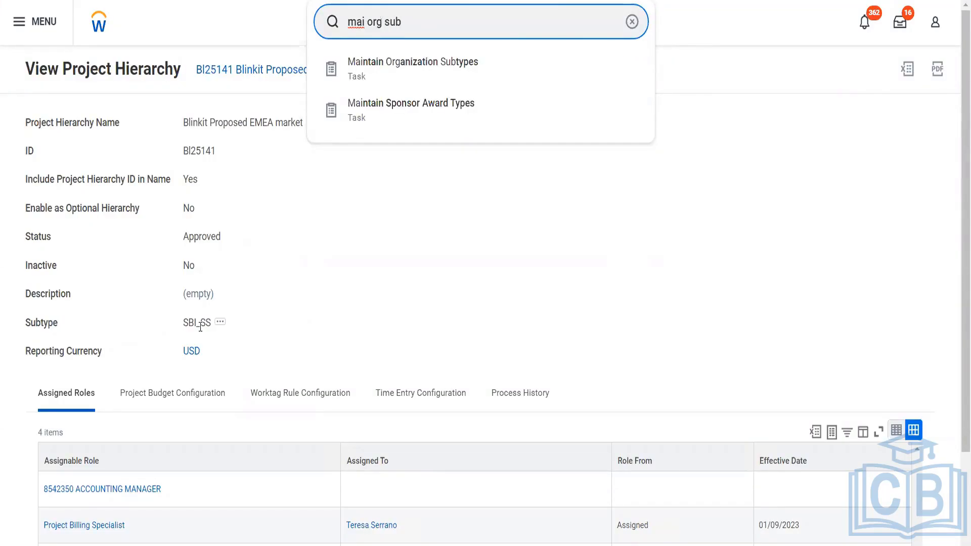
key("Down")
key("Return")
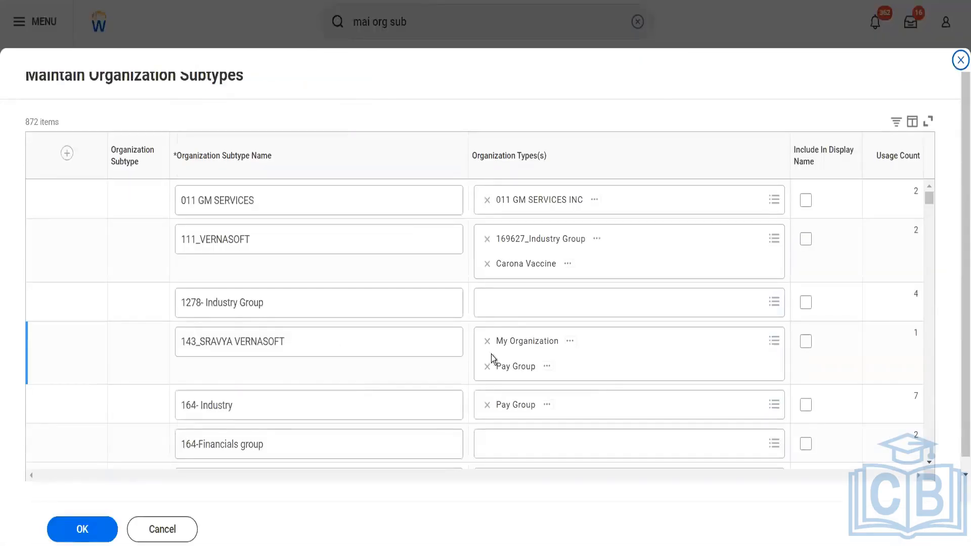
- Search the Organization Type(s) column filter values for 'projects'
scroll(579, 398, "down", 5)
scroll(579, 393, "up", 5)
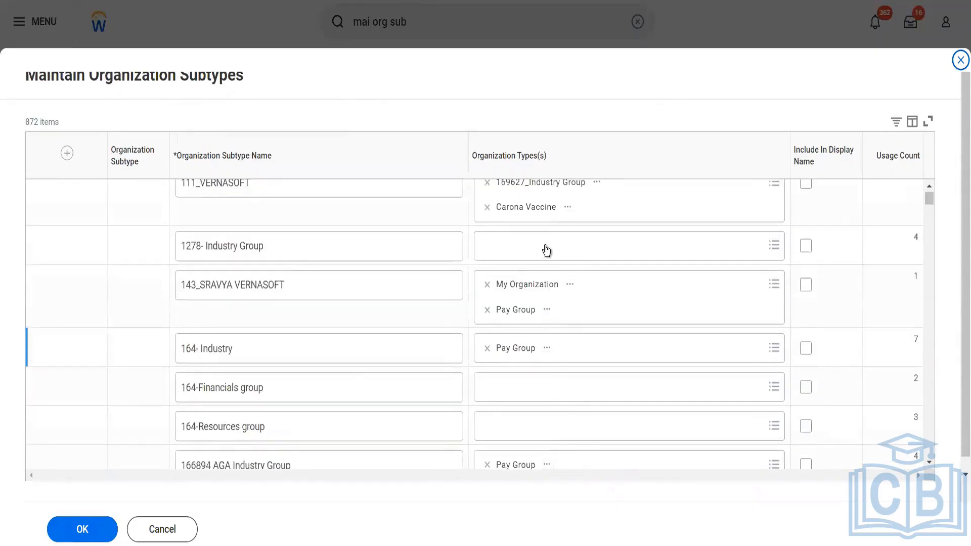
left_click(551, 167)
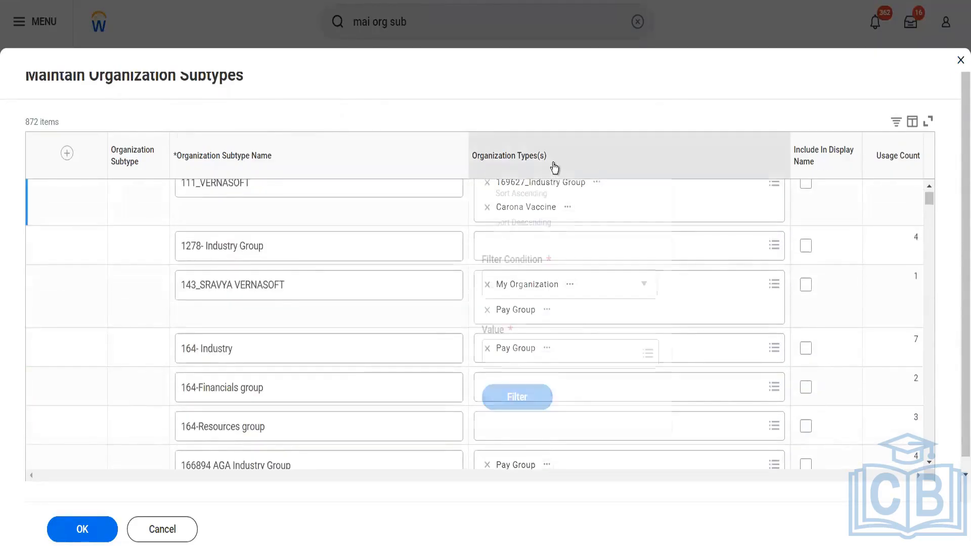
left_click(519, 354)
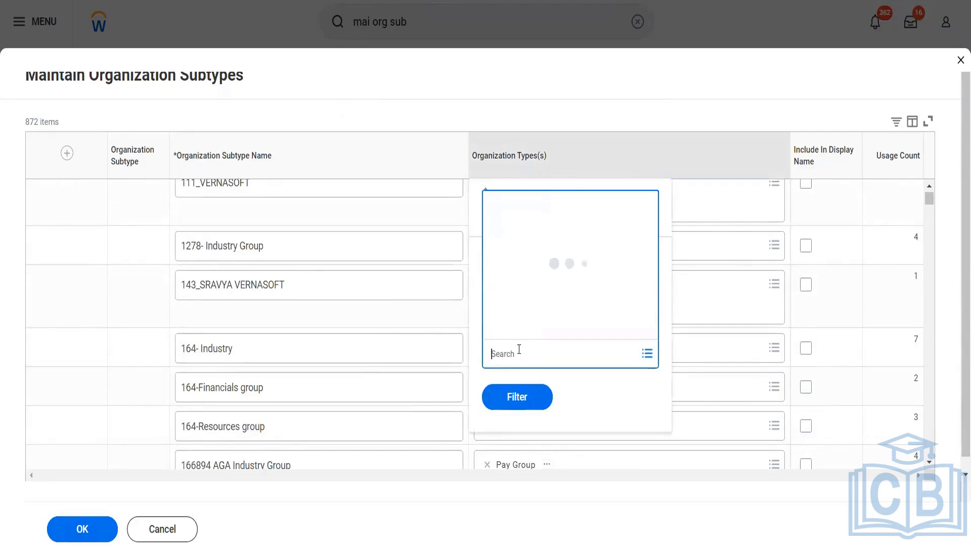
type("p")
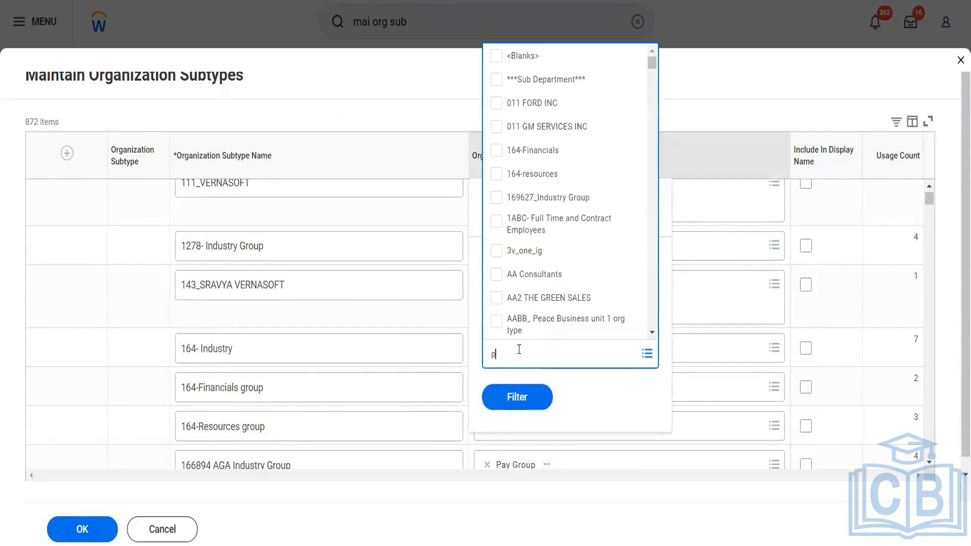
type("rojects")
key("Return")
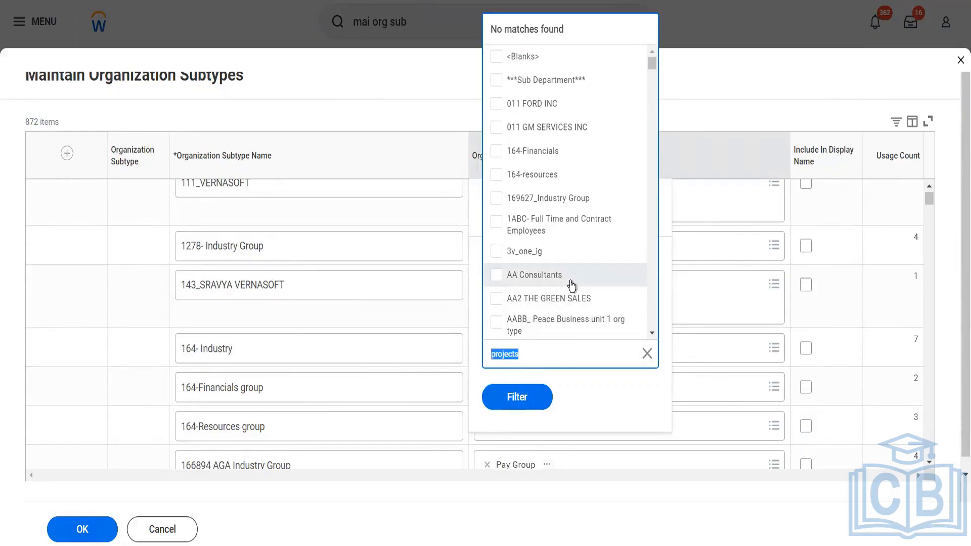
scroll(570, 284, "down", 5)
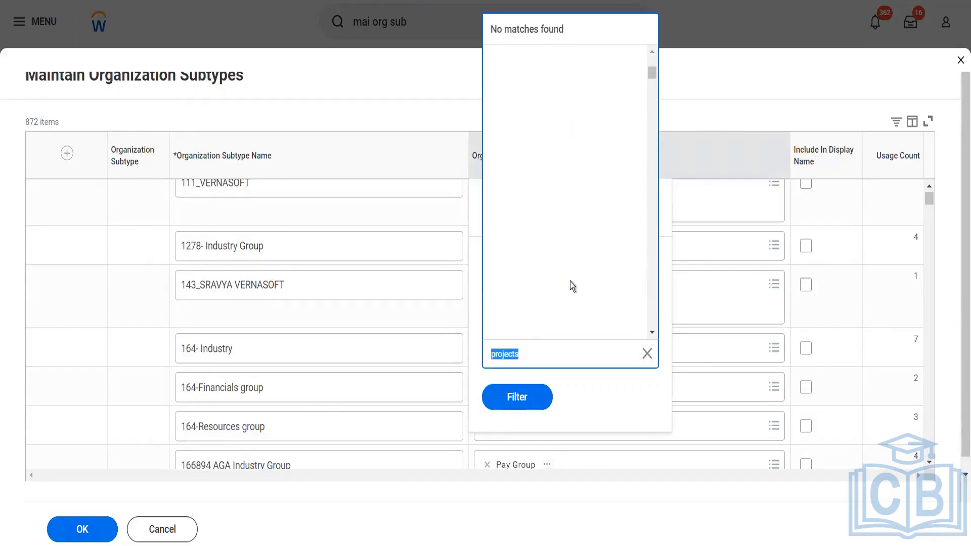
scroll(570, 282, "down", 4)
scroll(569, 281, "down", 5)
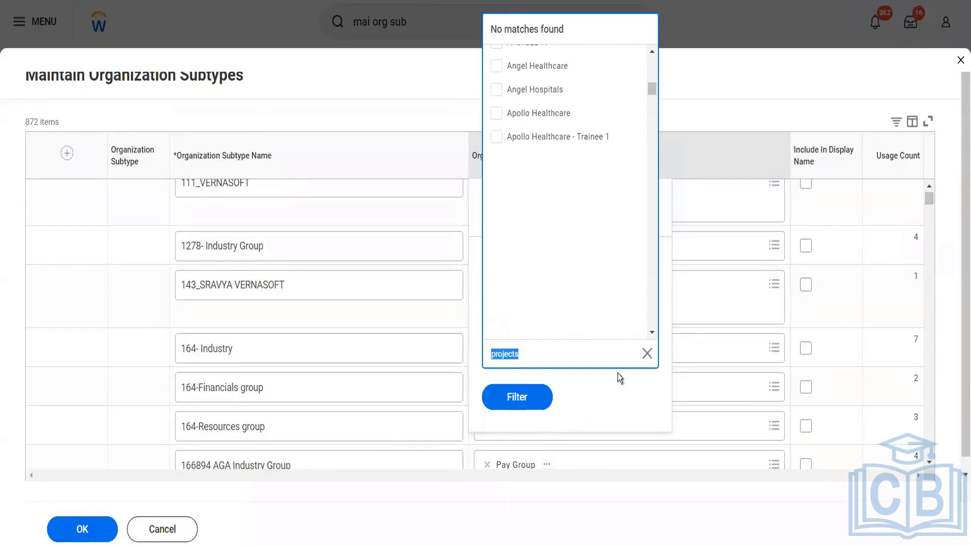
- Dismiss the filter unapplied and close the organization subtypes list
left_click(348, 112)
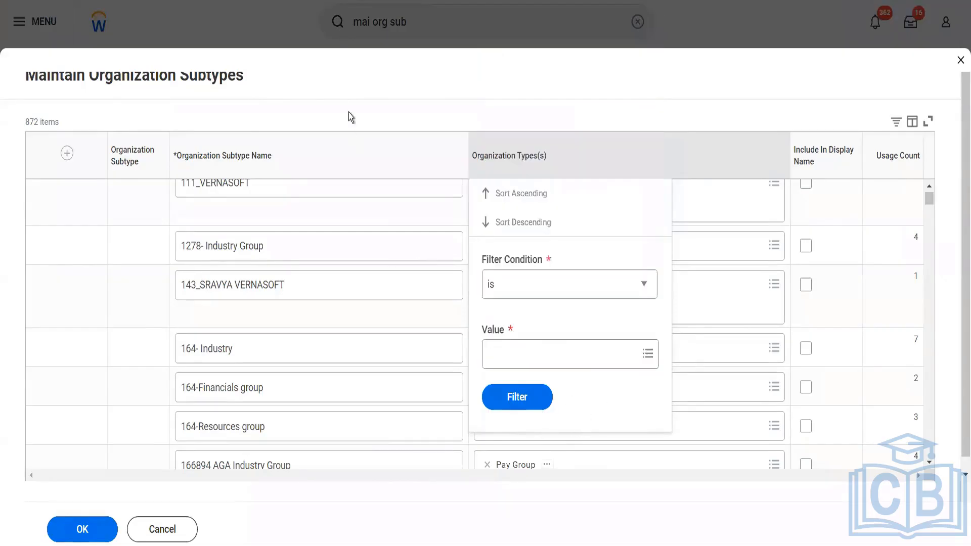
left_click(348, 112)
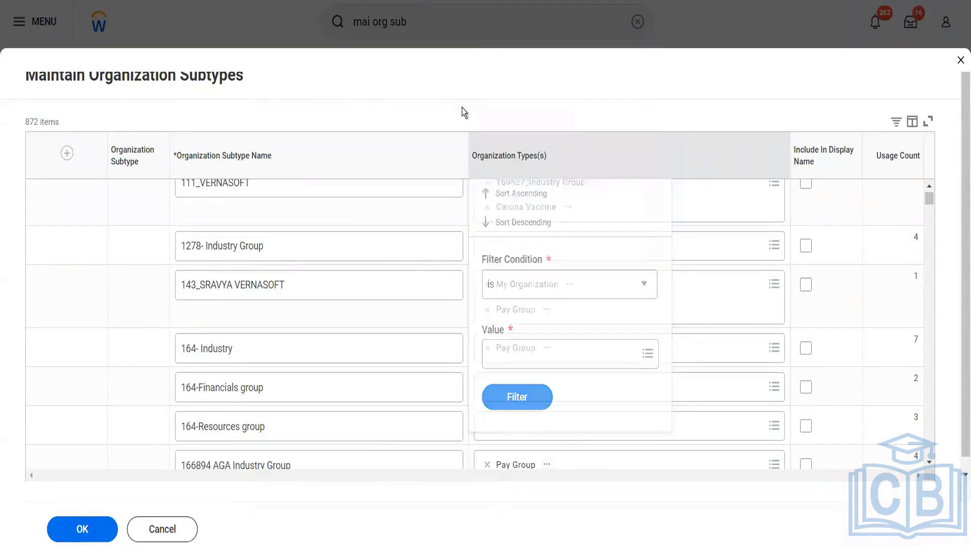
left_click(959, 62)
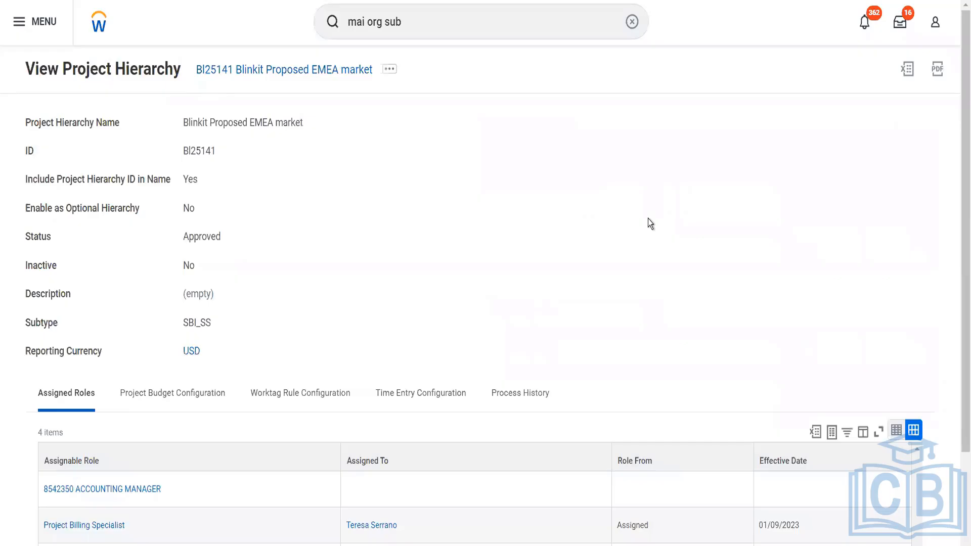
- Change the search to 'mai org type' and open Maintain Organization Types
left_click(406, 18)
key("BackSpace")
key("BackSpace")
key("BackSpace")
key("BackSpace")
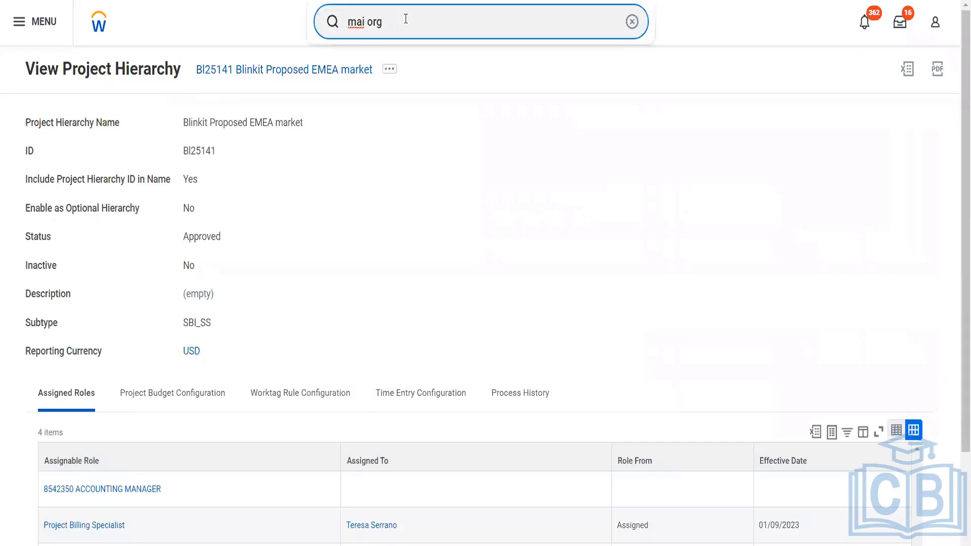
type("type")
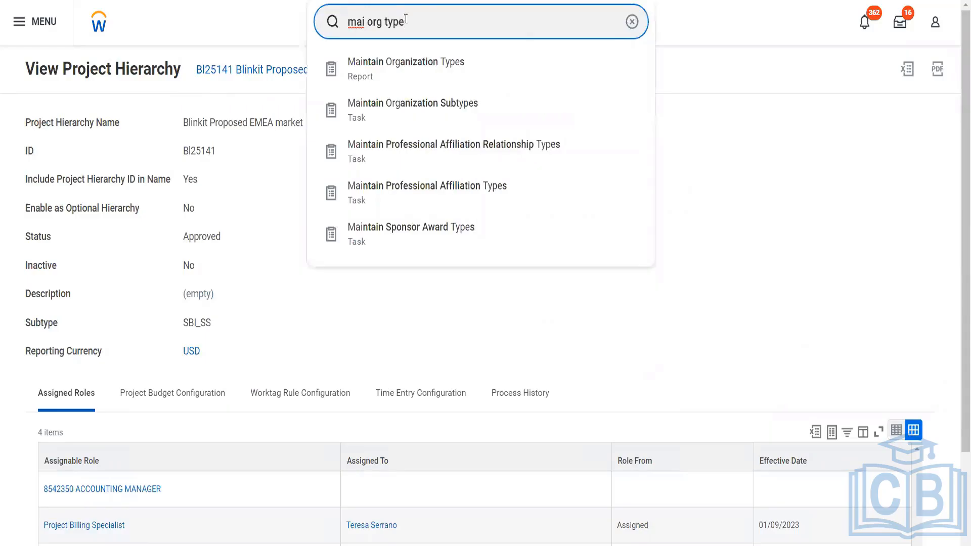
left_click(414, 59)
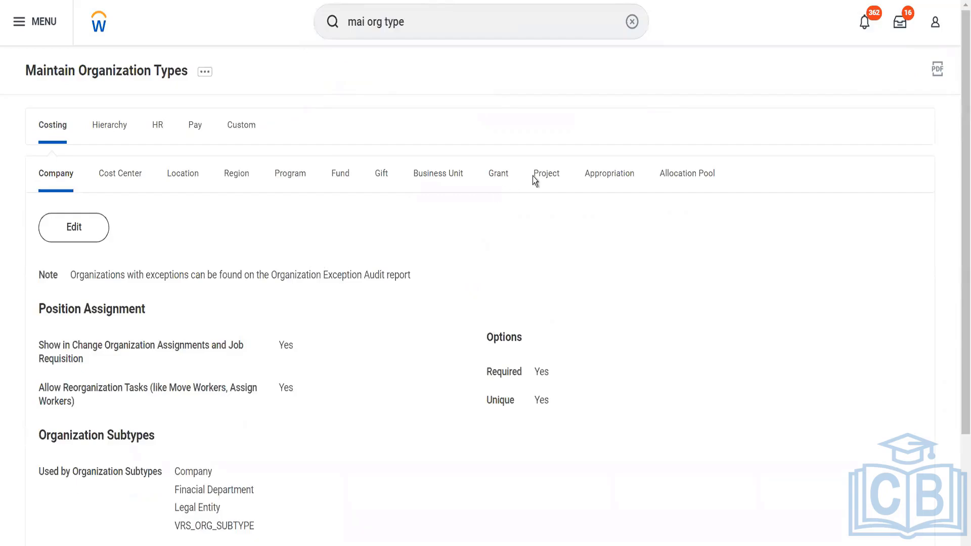
- Open the Project organization type for editing, then cancel without changes
left_click(540, 178)
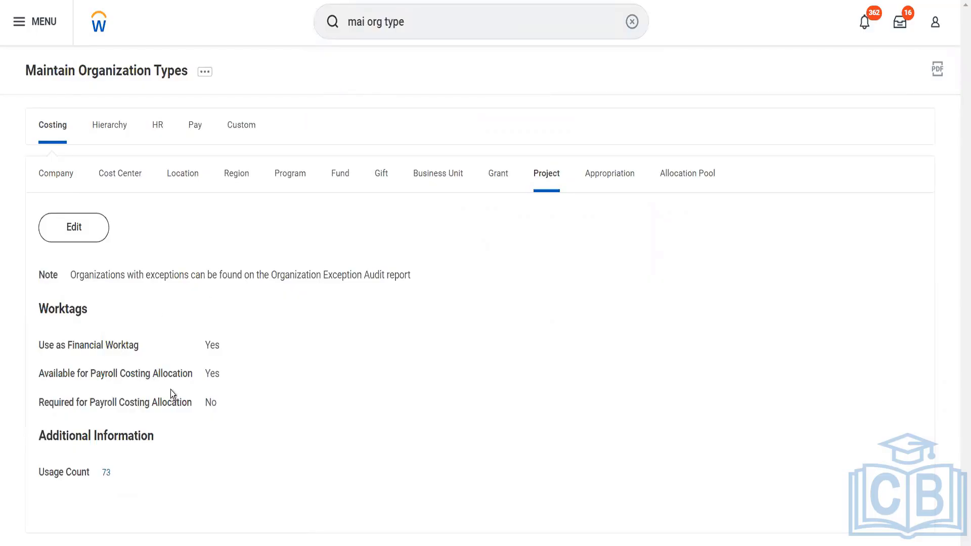
left_click(75, 230)
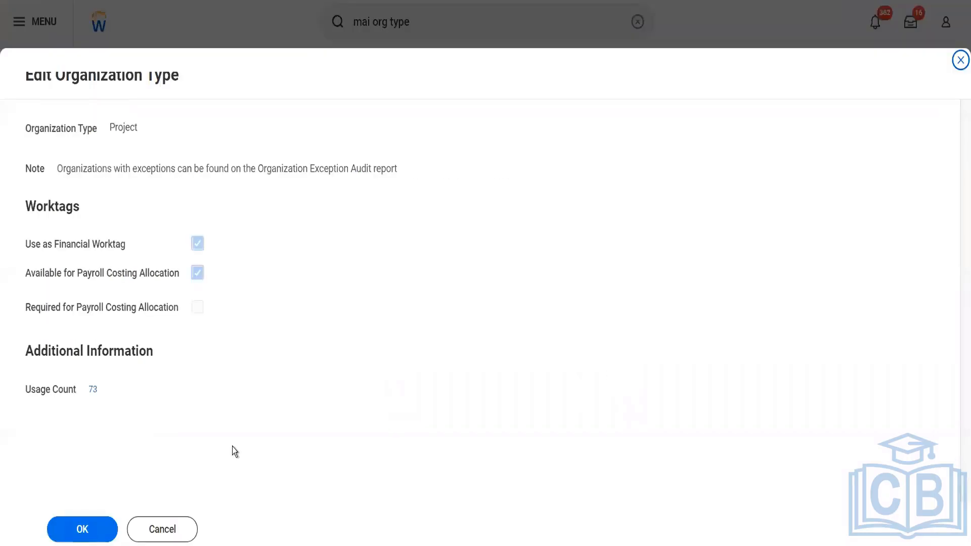
left_click(191, 535)
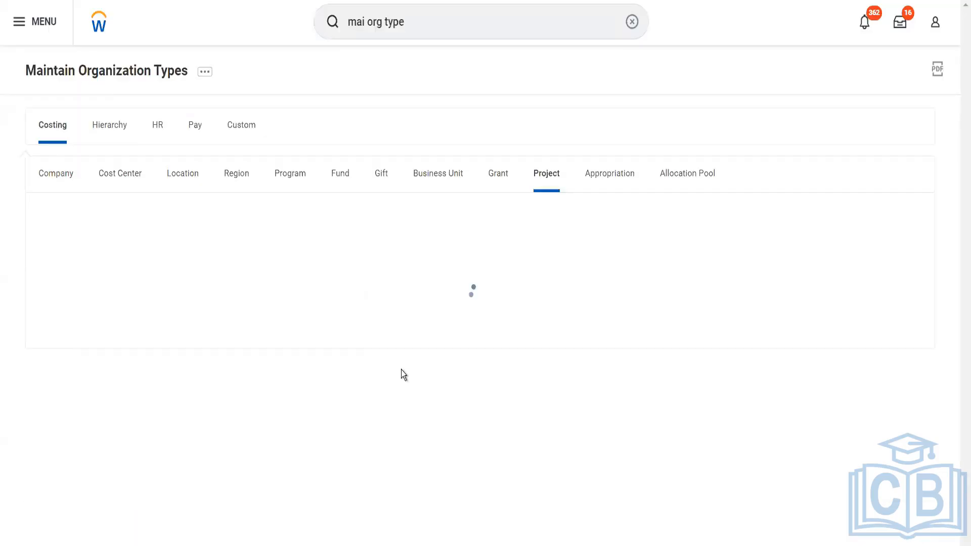
- On the Custom tab, filter Organization Type Name to contain 'project' and scroll right
left_click(242, 136)
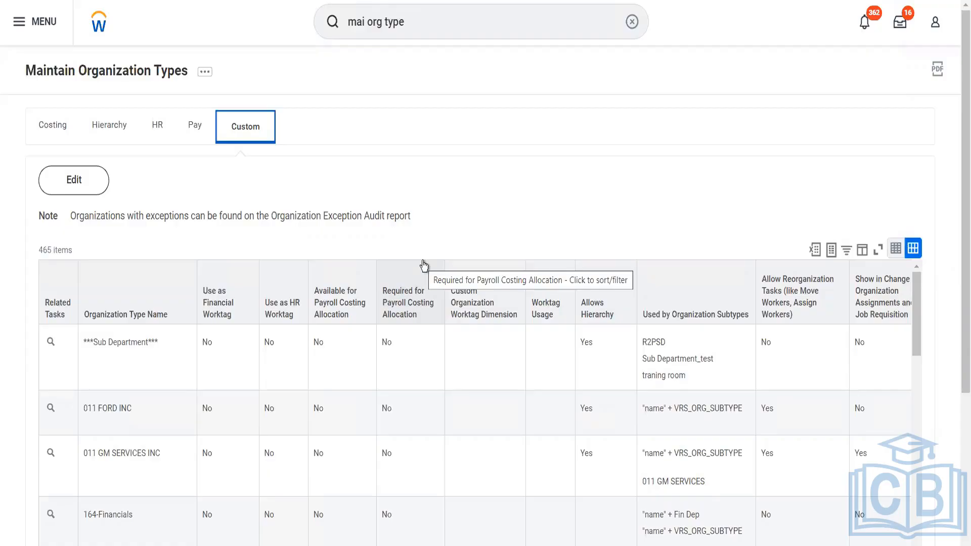
left_click(156, 298)
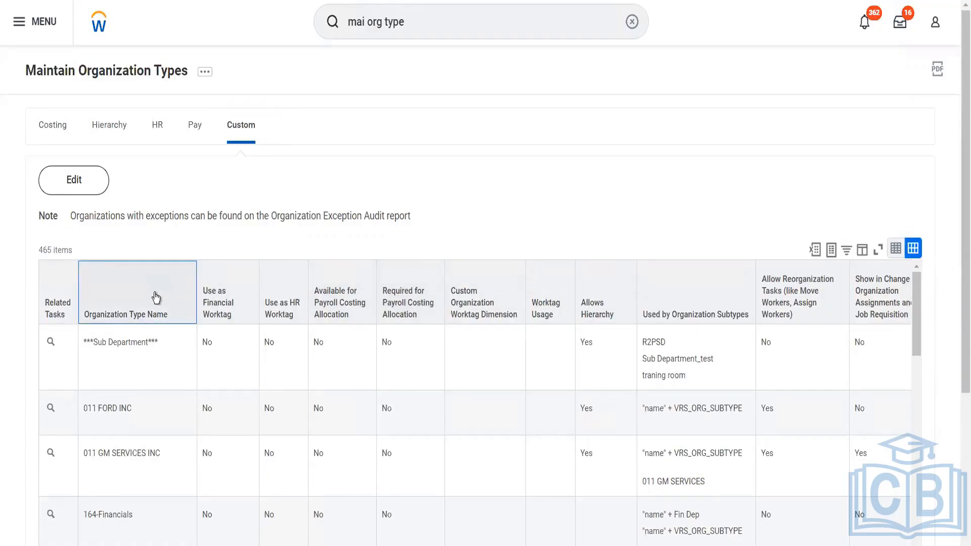
left_click(191, 185)
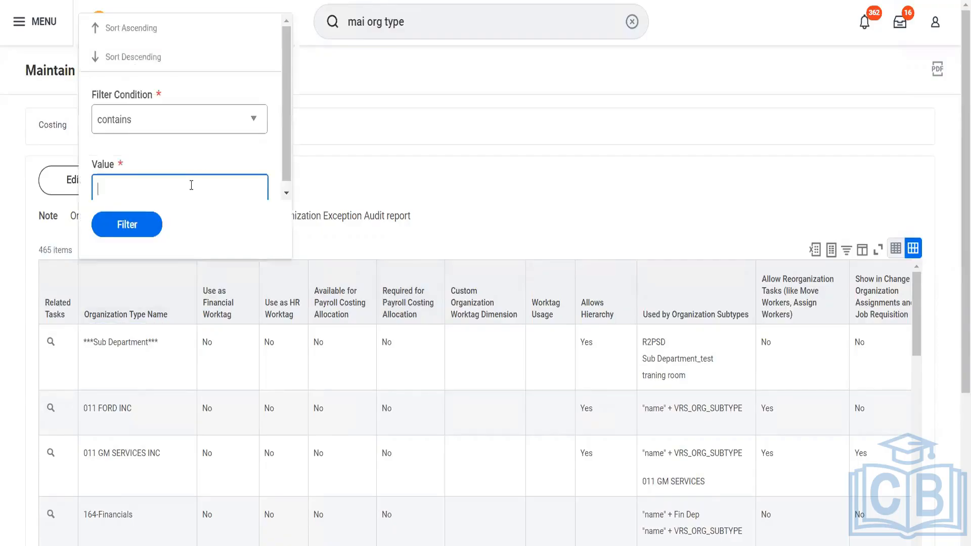
type("project")
left_click(135, 237)
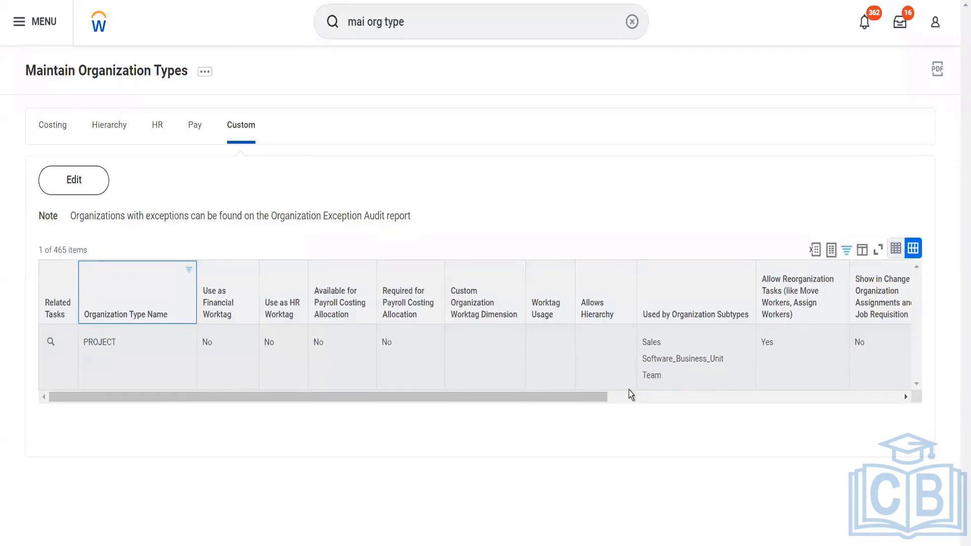
left_click_drag(590, 397, 908, 375)
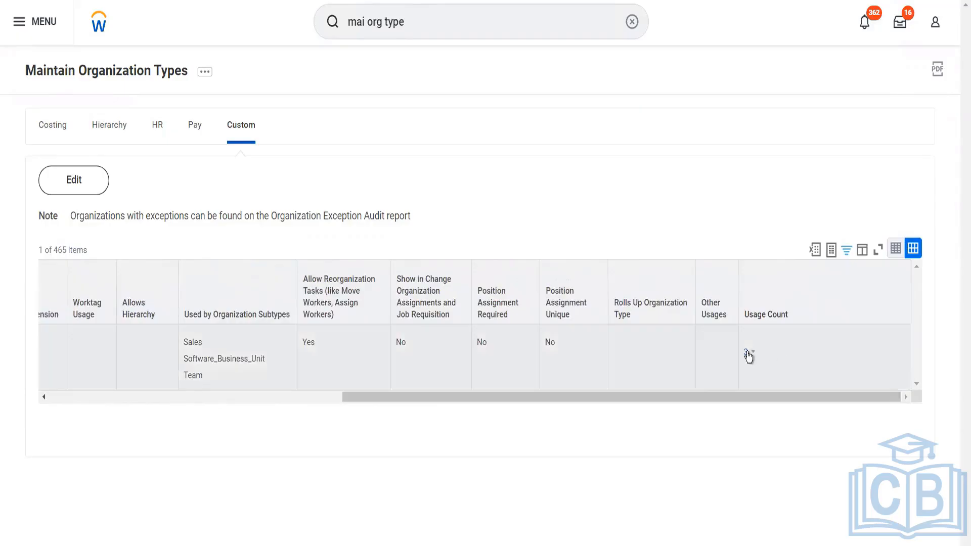
- Review the 3 organizations using PROJECT, then view the Costing Project type's worktag settings
left_click(748, 354)
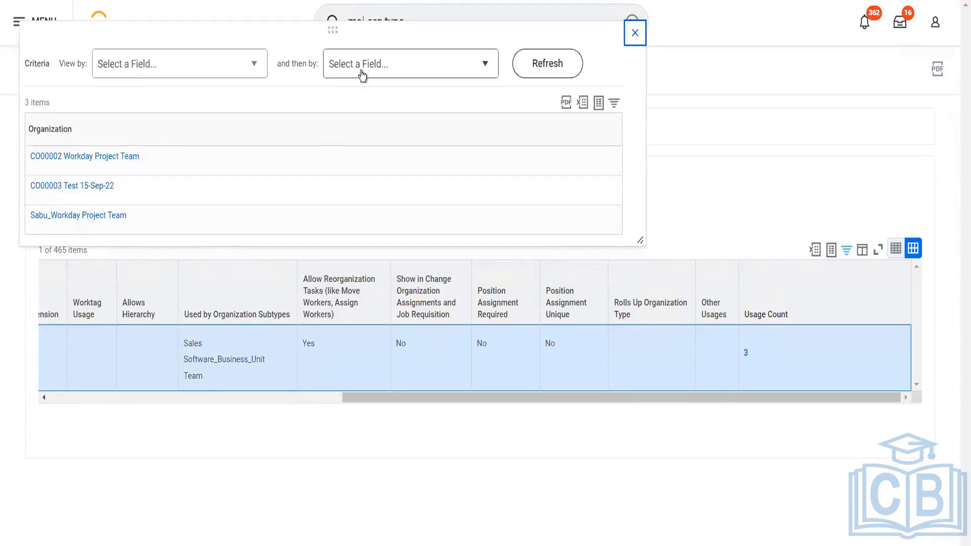
left_click(636, 34)
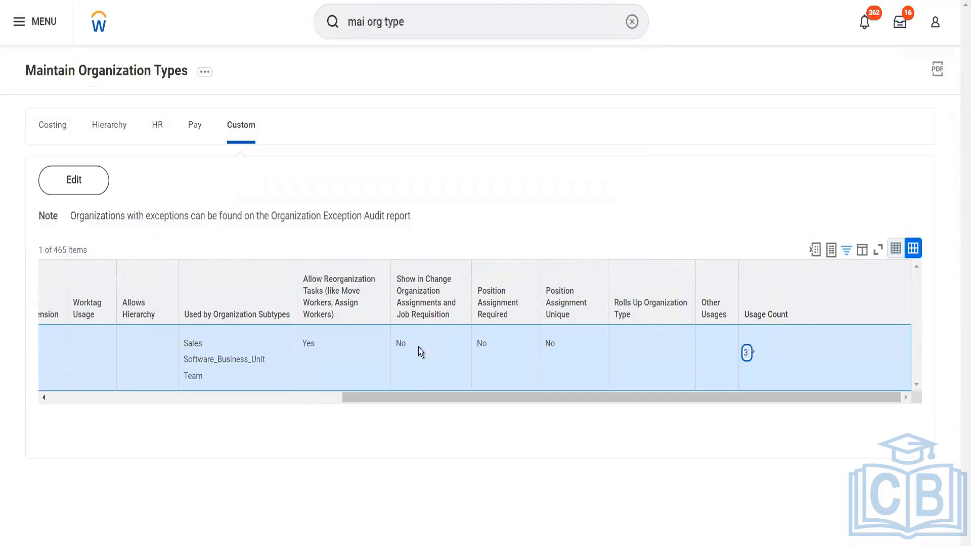
left_click(240, 400)
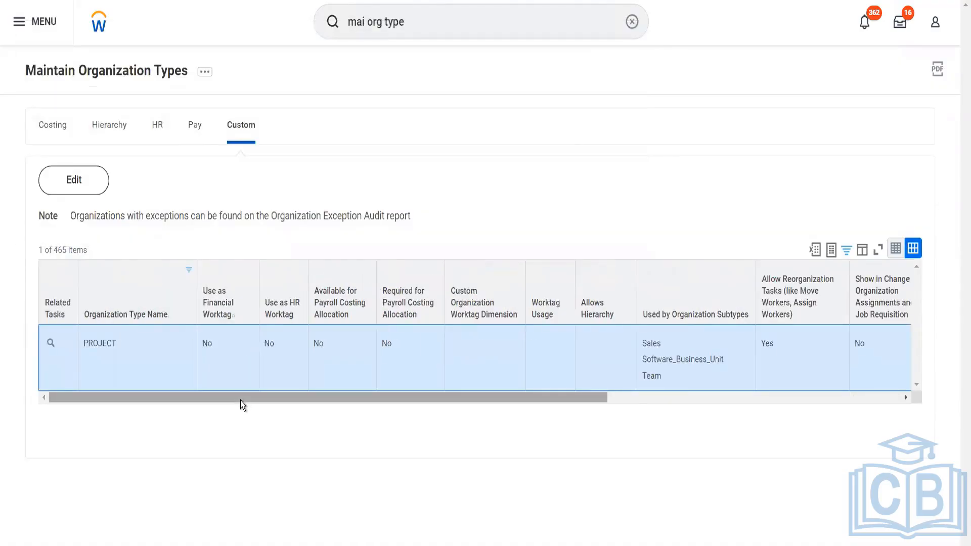
mouse_move(241, 401)
left_mouse_down()
mouse_move(378, 443)
mouse_move(251, 385)
left_mouse_up()
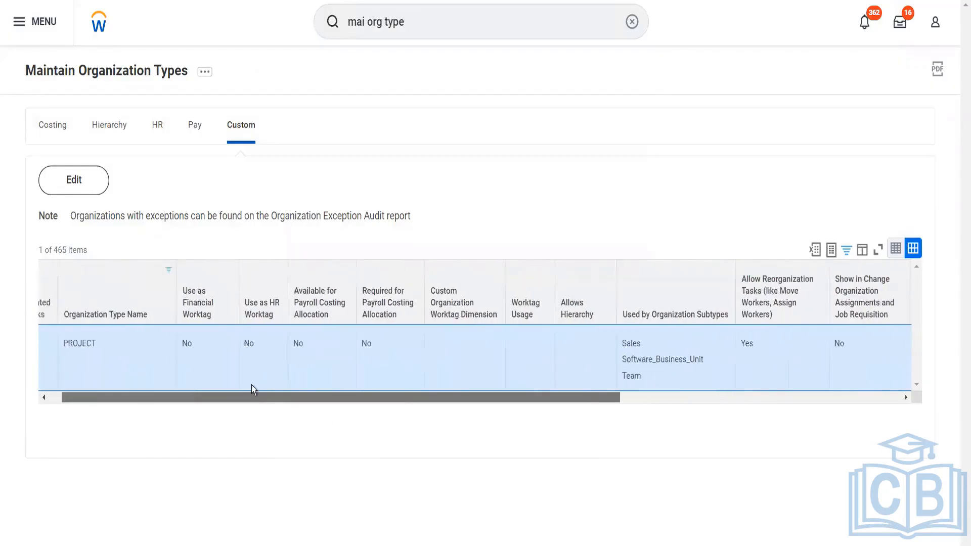
left_click(64, 133)
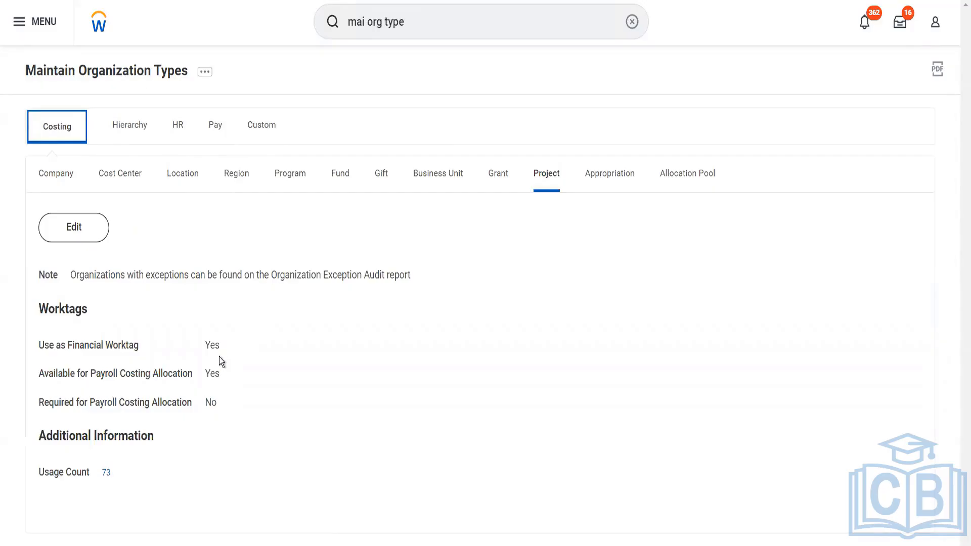
- Clear the global search box and run a search for 'Project: Blinkit'
left_click(428, 31)
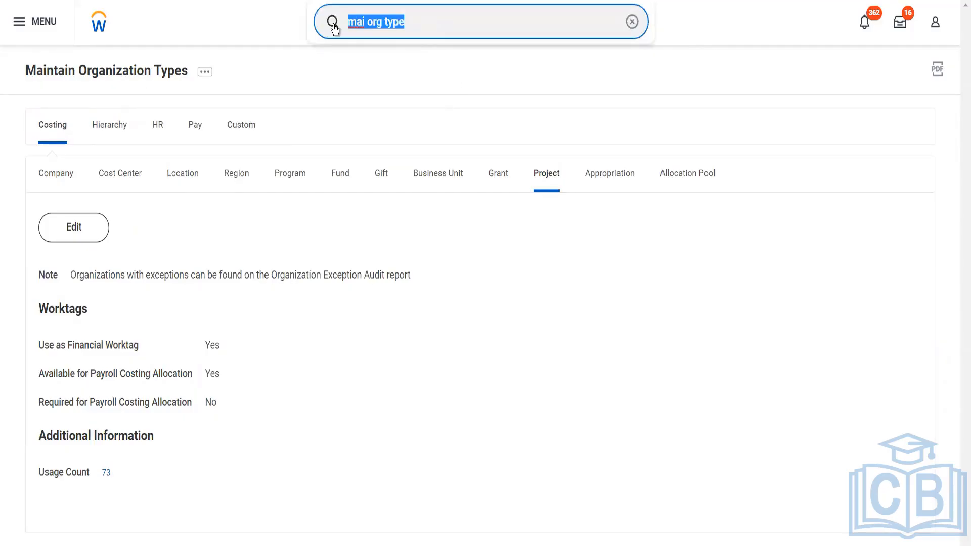
type("project ")
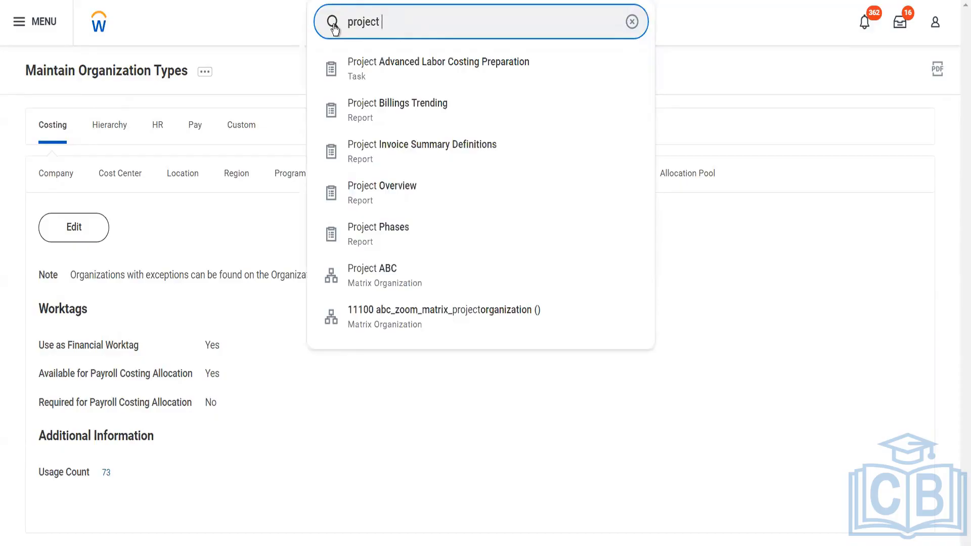
type("sub")
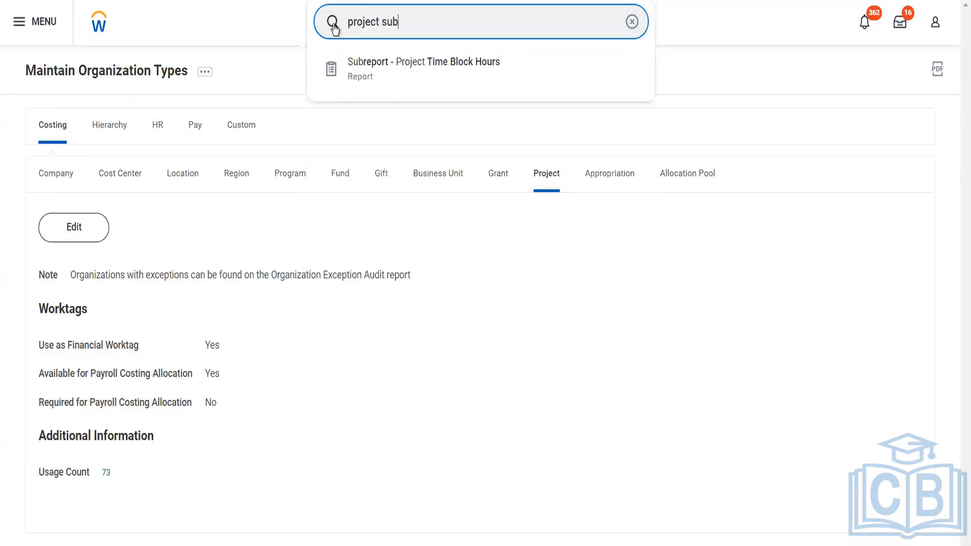
type("type")
key("BackSpace")
key("ctrl+a")
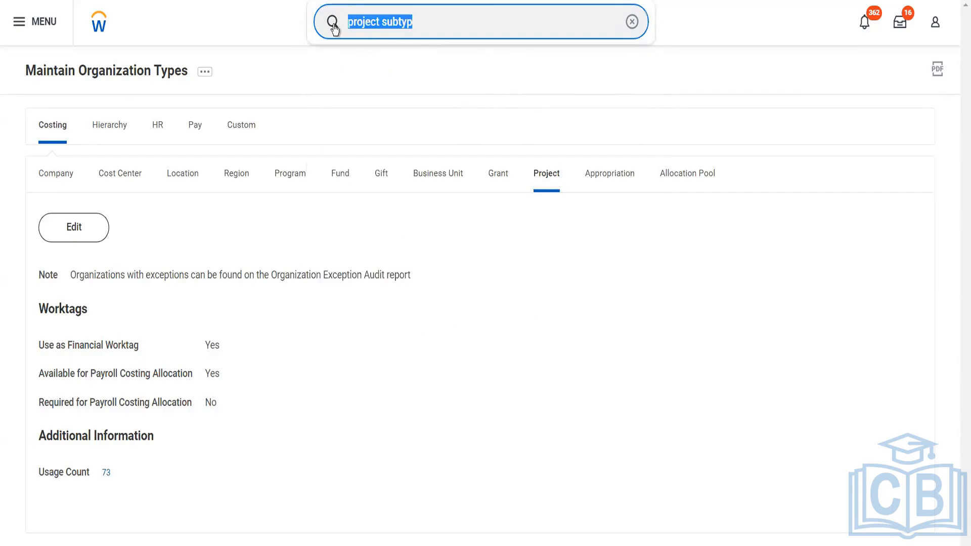
type("ma")
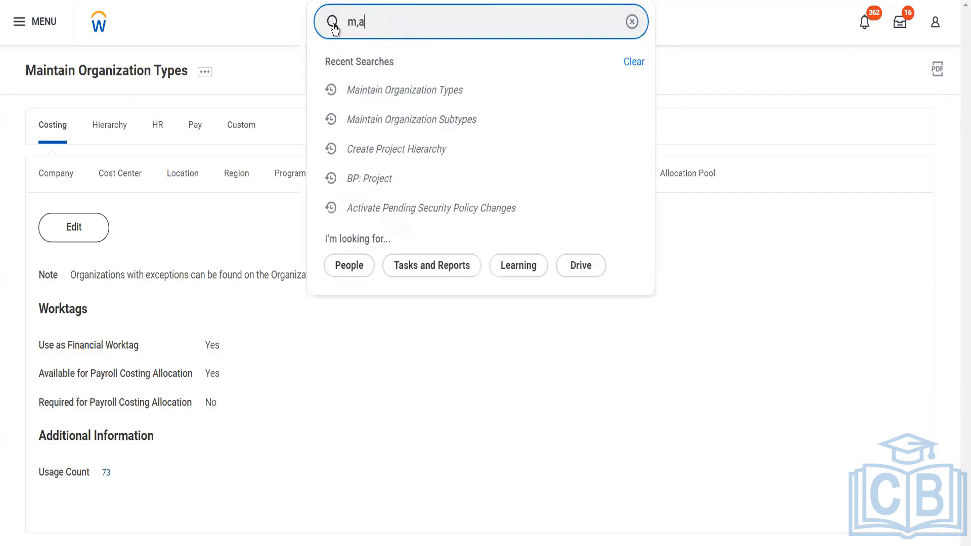
key("BackSpace")
key("BackSpace")
type("Project: W")
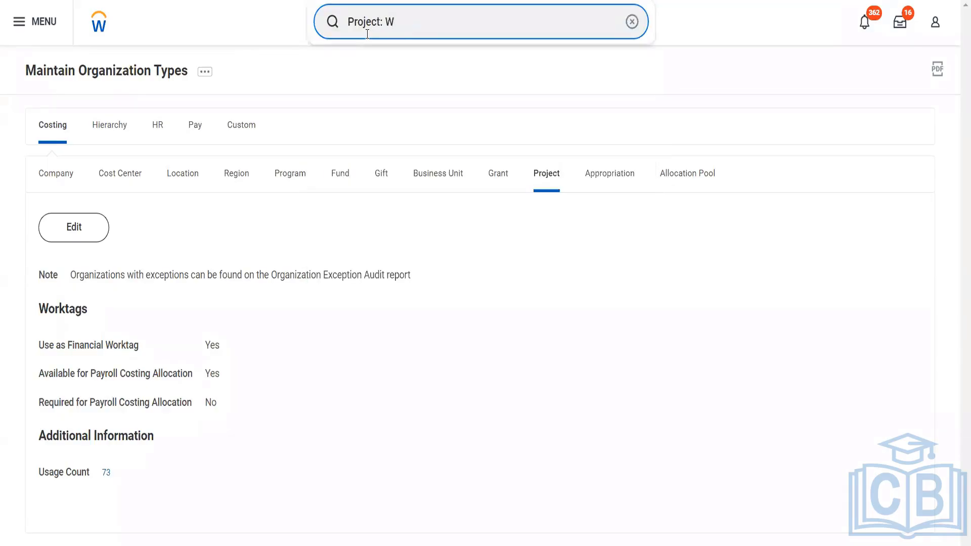
key("BackSpace")
type("Blinkit")
key("Return")
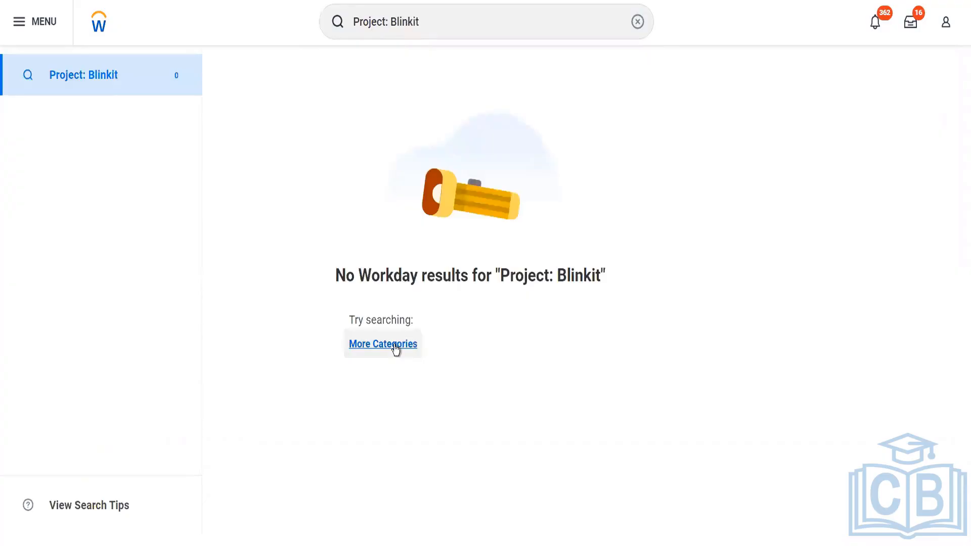
- Extend the 'Project: Blinkit' search to More Categories
left_click(394, 348)
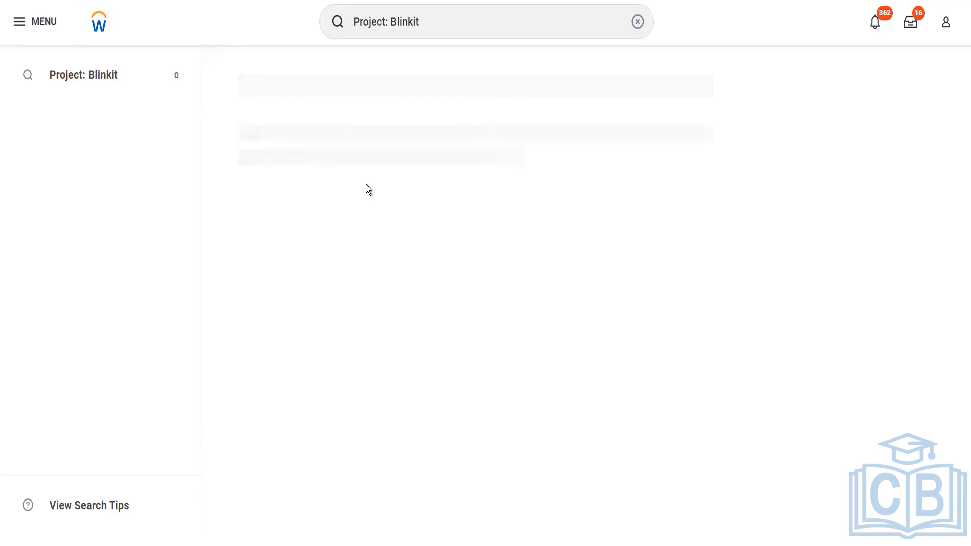
left_click(439, 34)
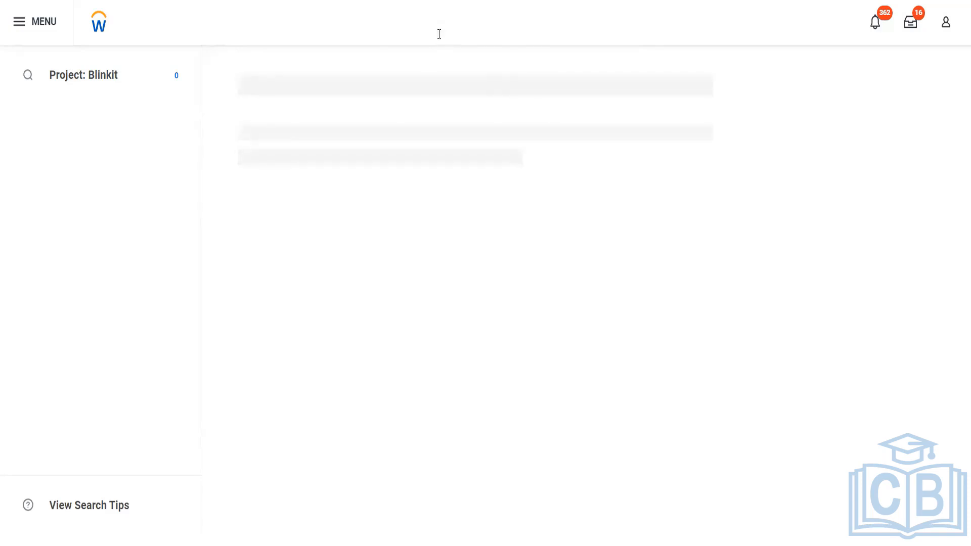
key("Return")
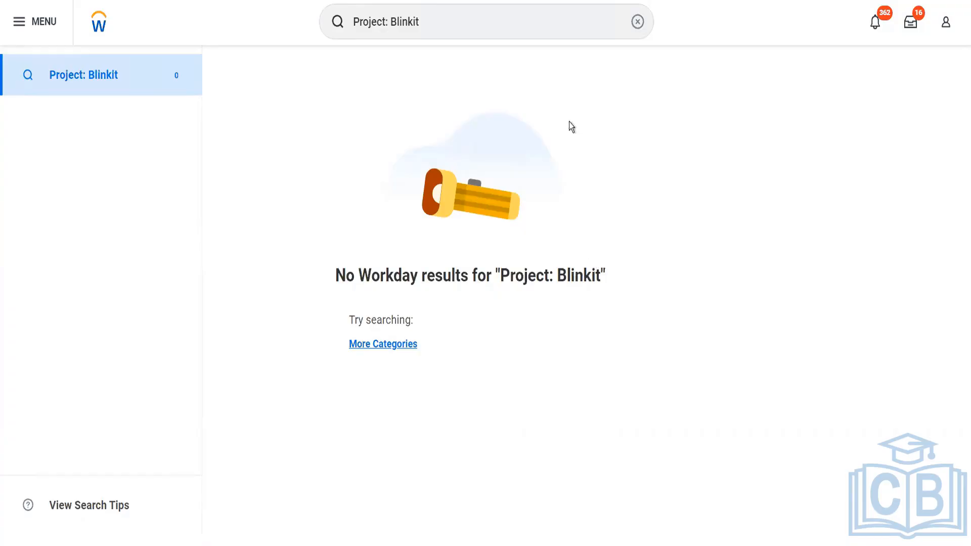
left_click(437, 18)
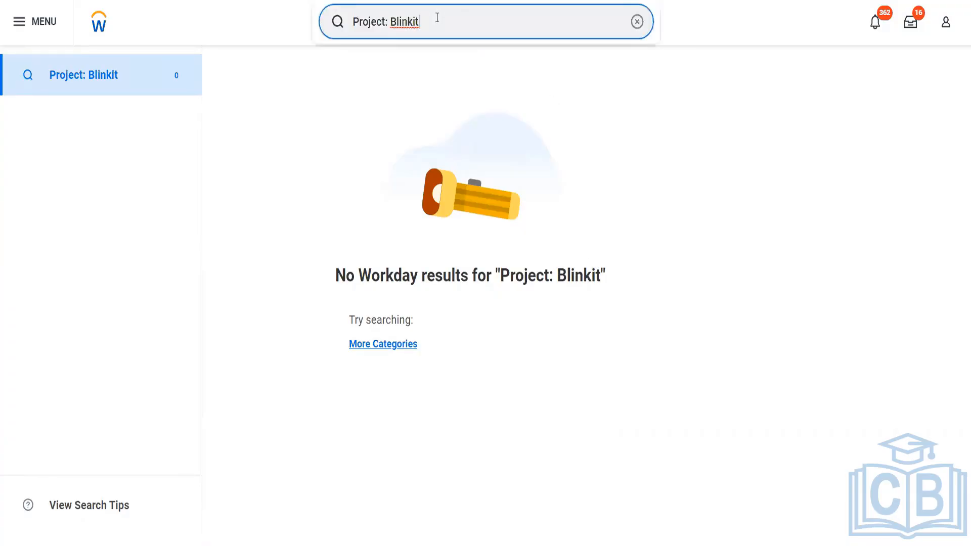
key("Return")
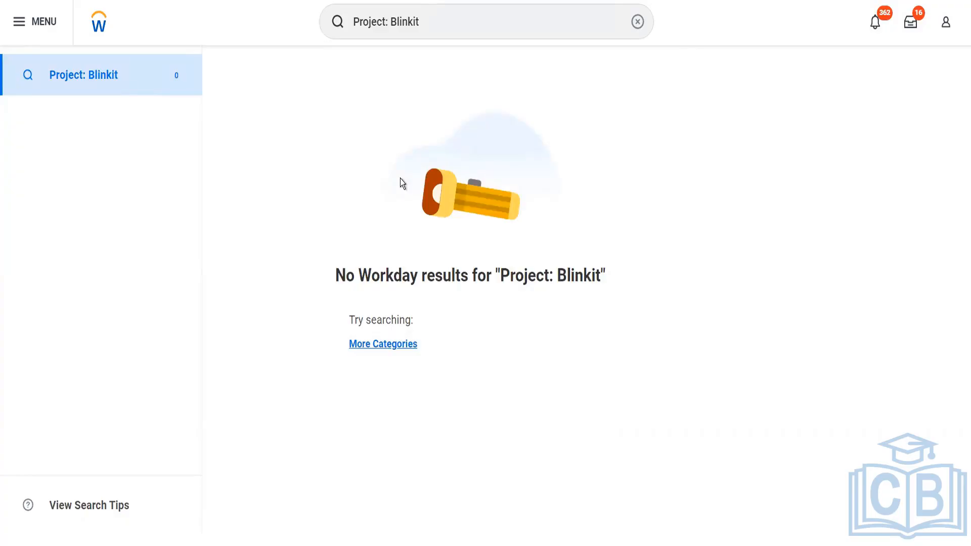
left_click_drag(426, 22, 329, 28)
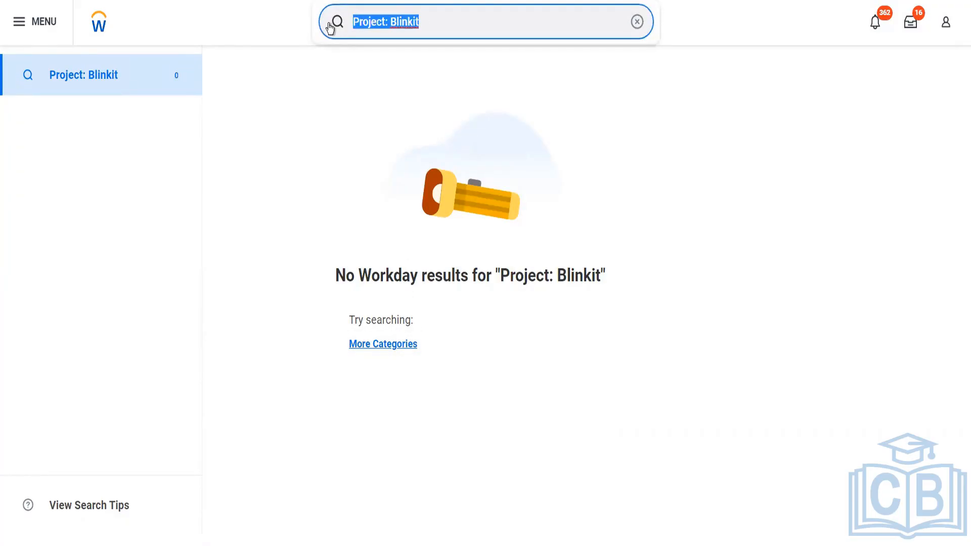
- Search for 'Find Projects' and open the Find Projects report
type("project")
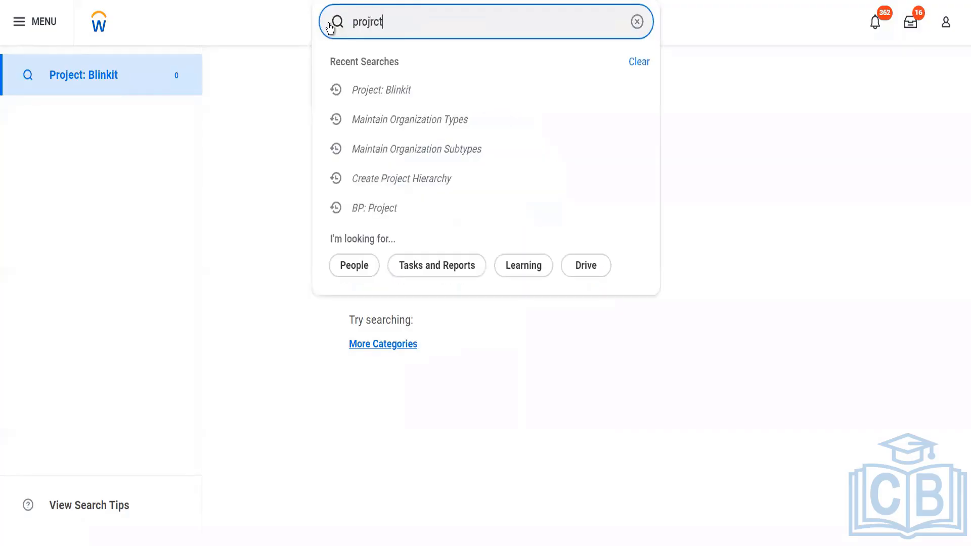
key("BackSpace")
key("BackSpace")
key("BackSpace")
type("r")
key("BackSpace")
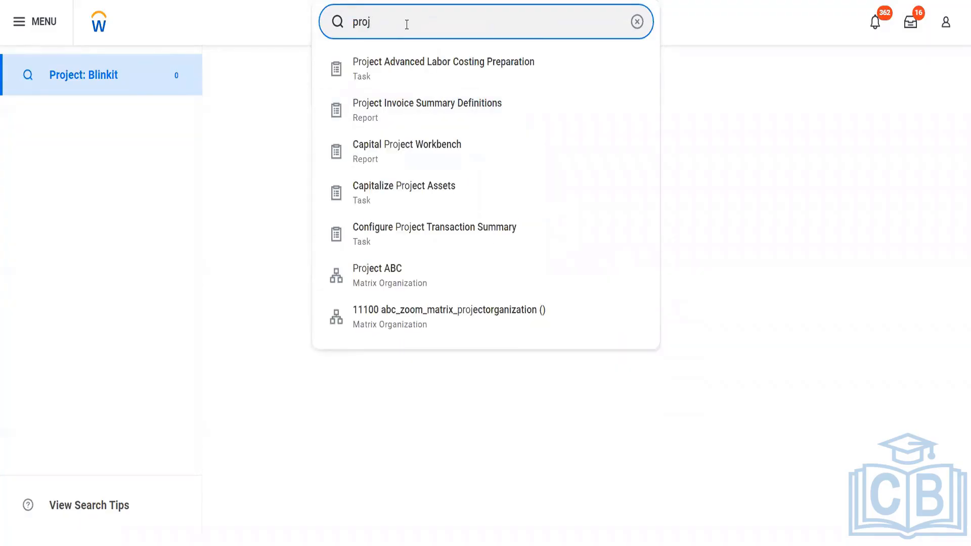
key("BackSpace")
key("BackSpace")
key("BackSpace")
key("BackSpace")
type("Find Projet")
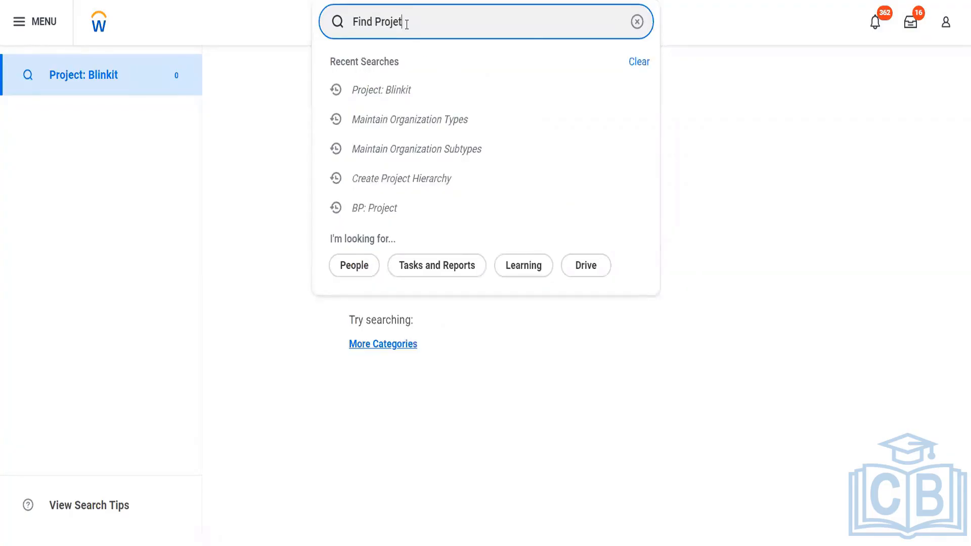
key("BackSpace")
type("ct")
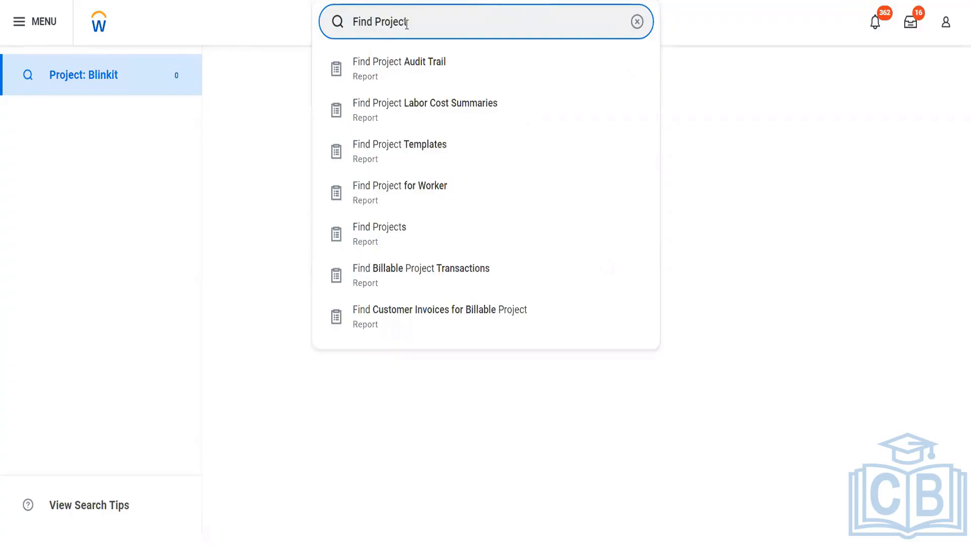
key("Down")
key("Down")
key("Down")
key("Down")
key("Down")
key("Return")
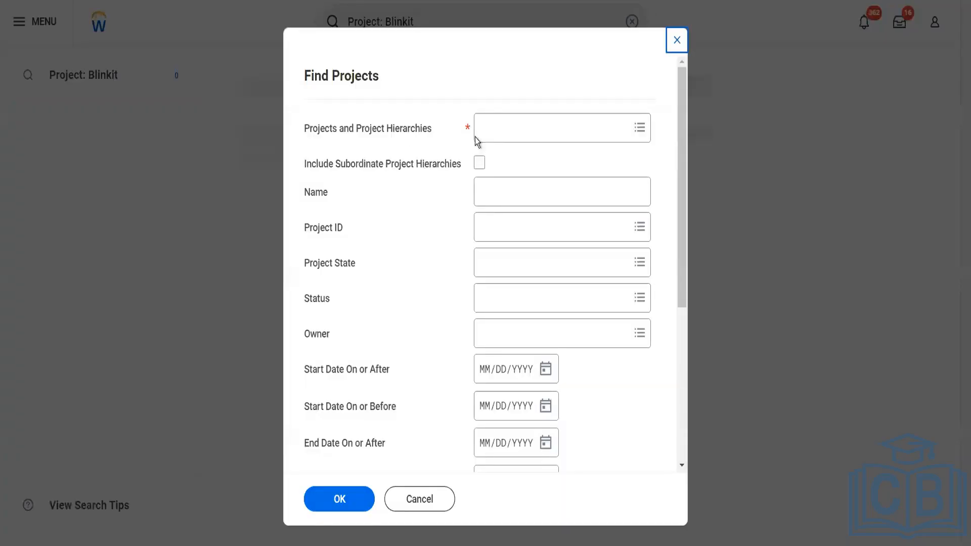
- Run the report for the BI25141 Blinkit Proposed EMEA market hierarchy
left_click(510, 125)
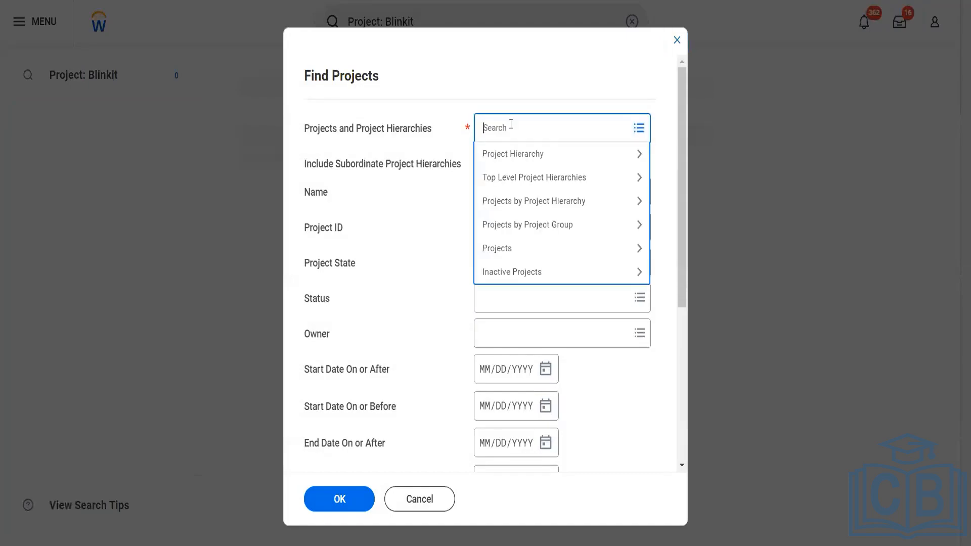
type("blinkit")
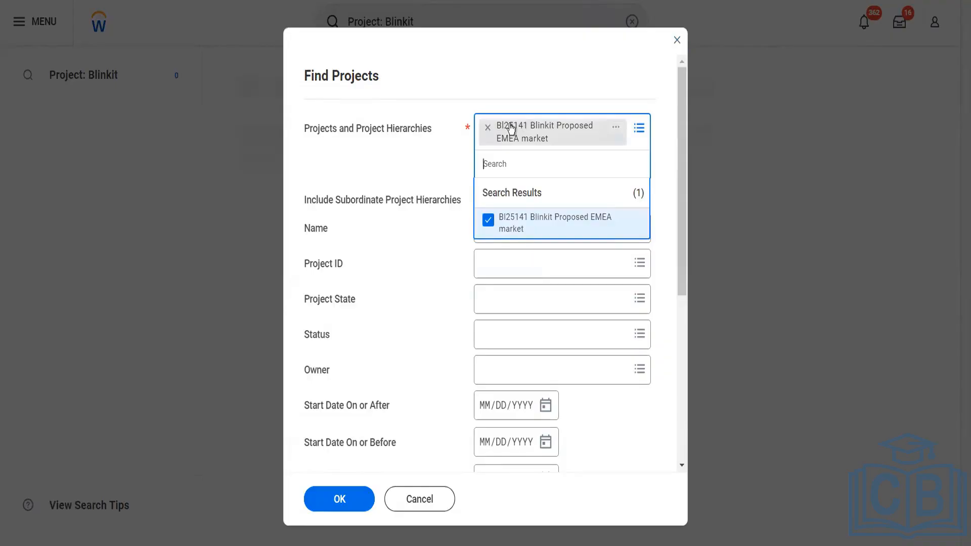
left_click(389, 322)
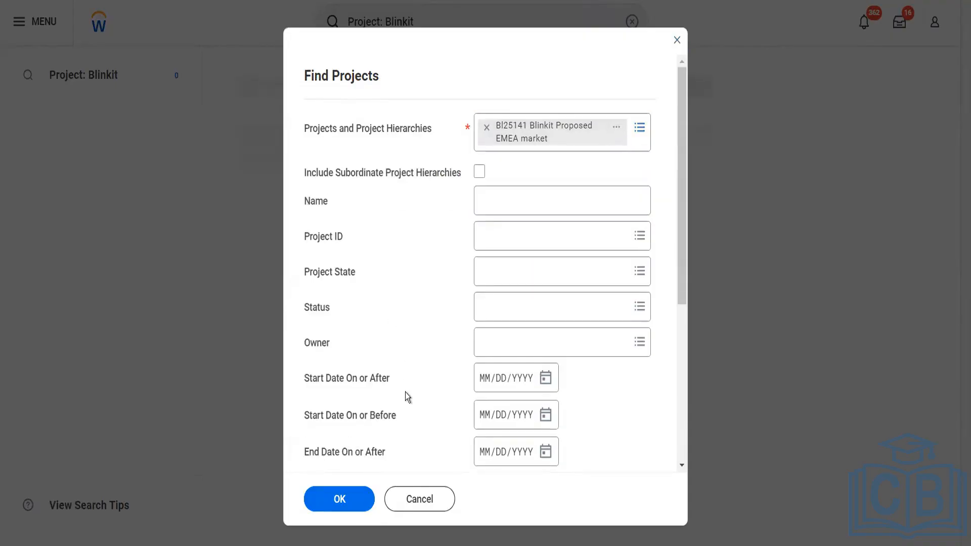
left_click(341, 501)
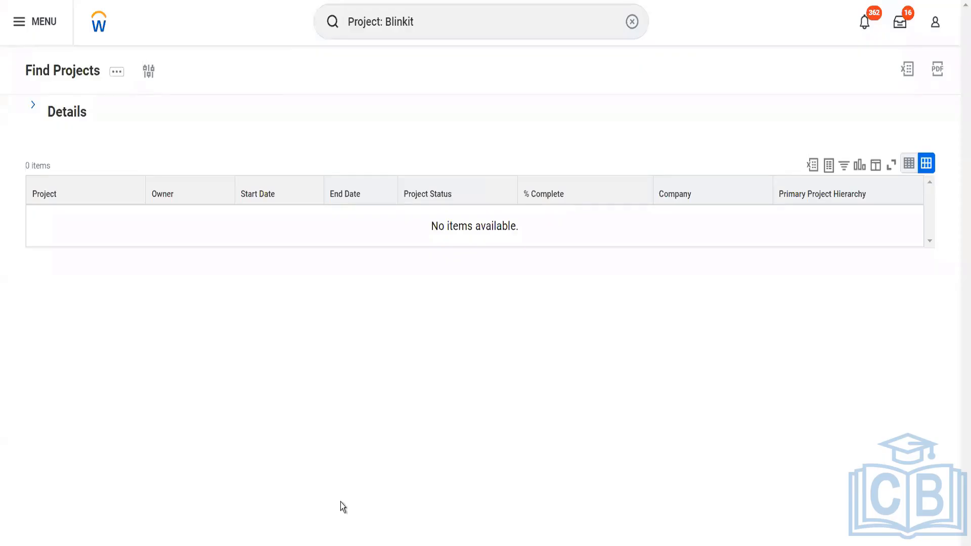
- Open the BI25141 Blinkit Proposed EMEA market hierarchy and choose Project Hierarchy > Edit
left_click(75, 112)
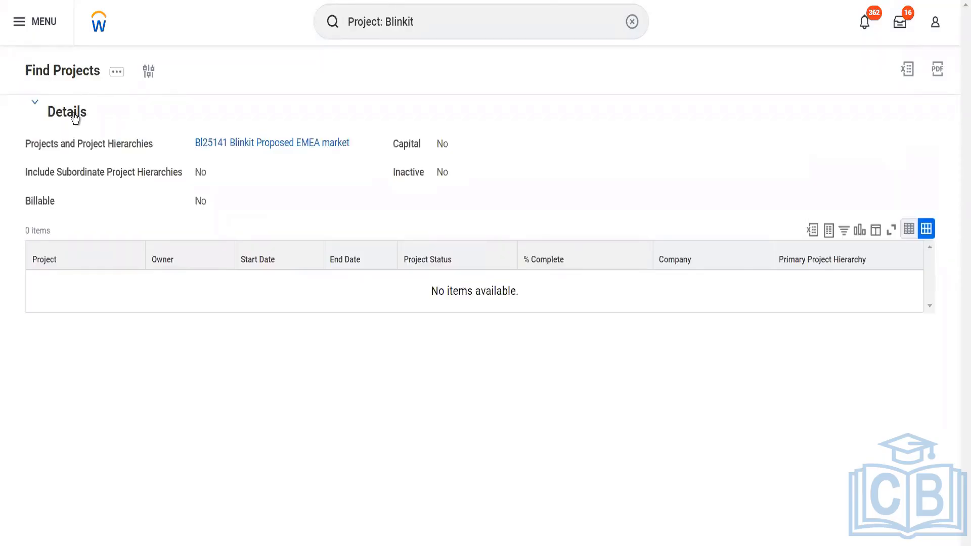
left_click(246, 147)
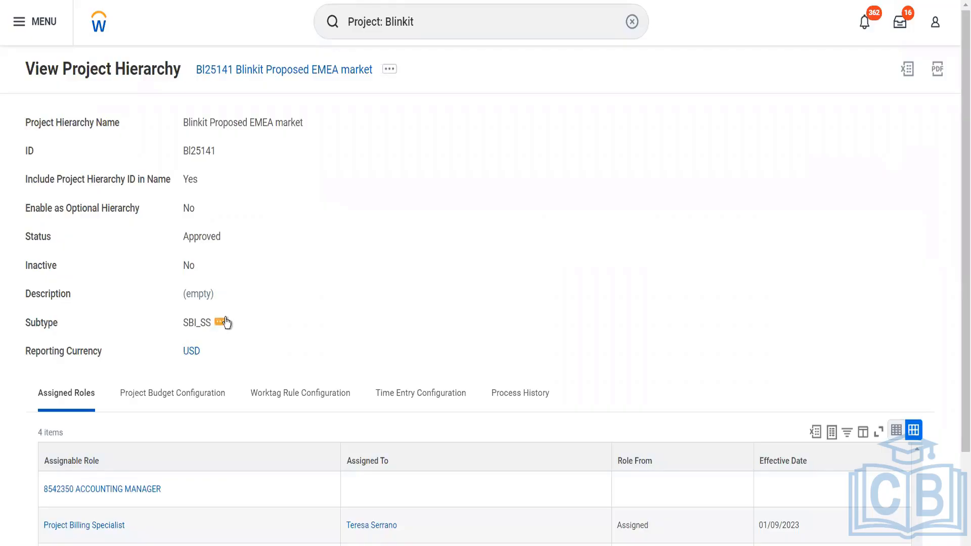
left_click(222, 321)
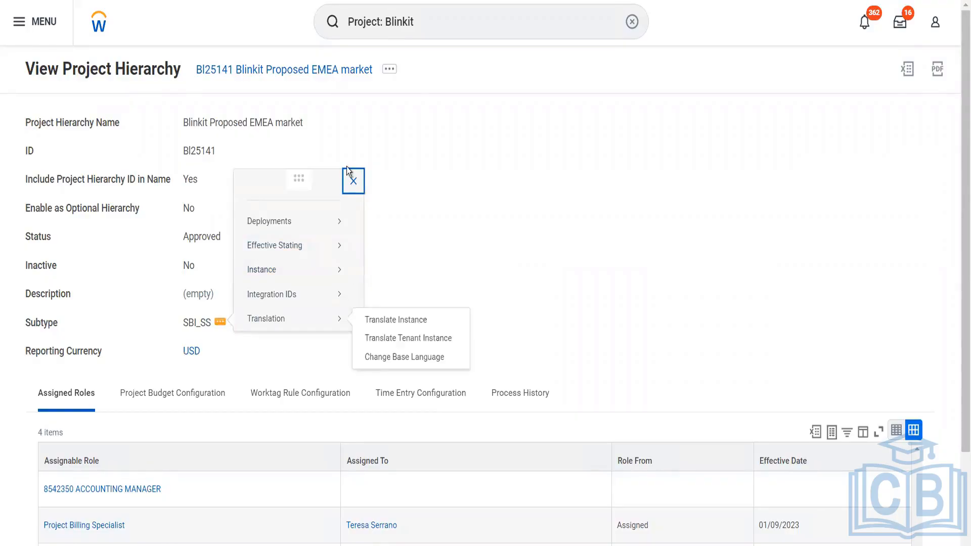
left_click(391, 70)
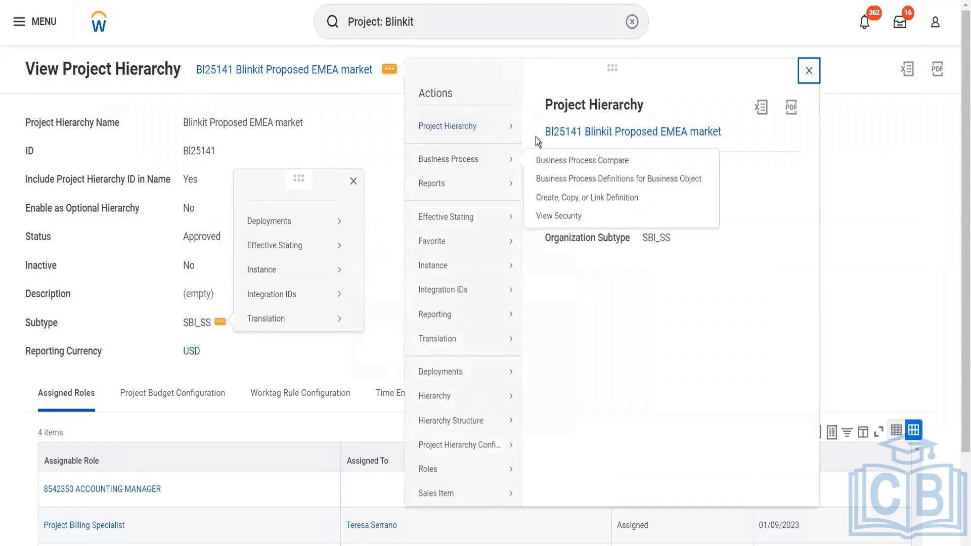
left_click(542, 147)
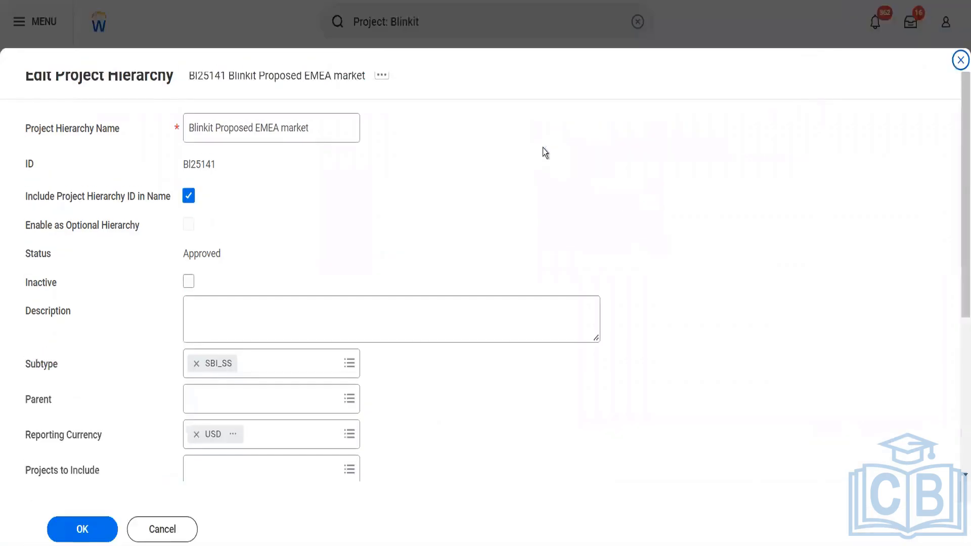
- Review the subtype choices, then cancel the hierarchy edit without saving
left_click(332, 377)
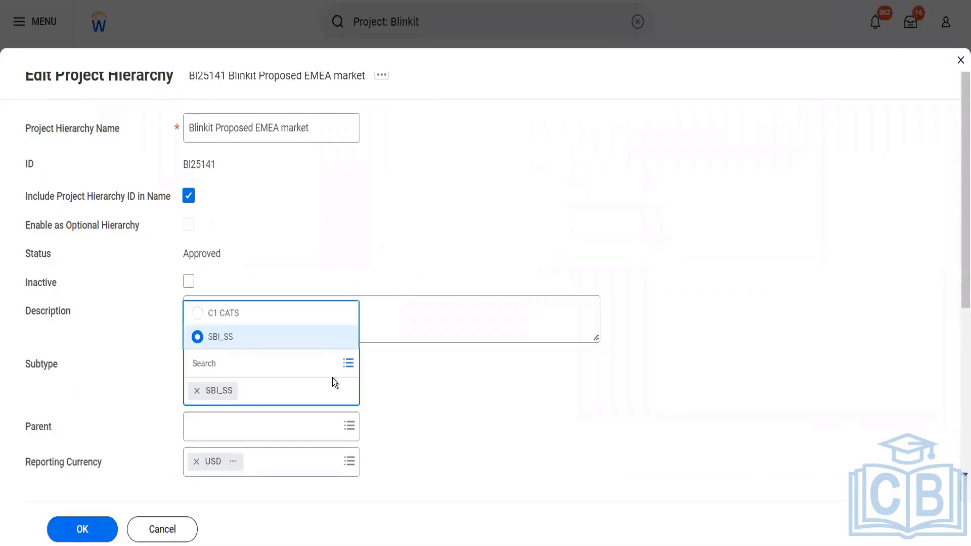
left_click(483, 399)
left_click(183, 527)
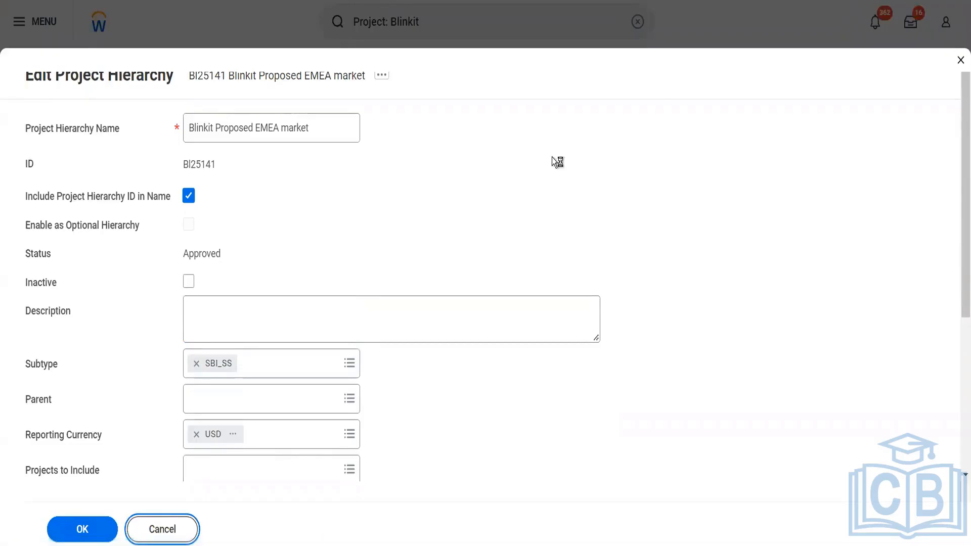
- Search for the organization subtypes task with 'mai org sub'
left_click(440, 24)
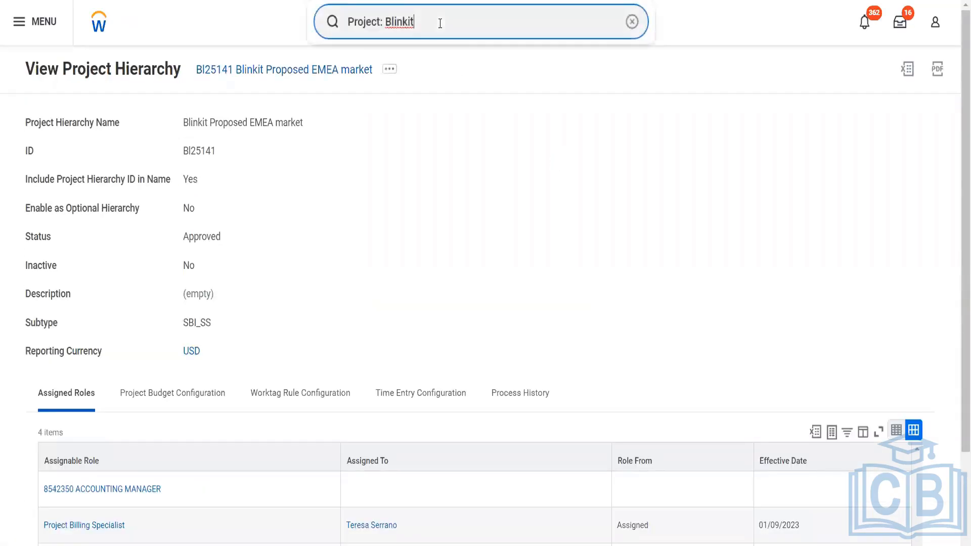
key("ctrl+a")
type("ma")
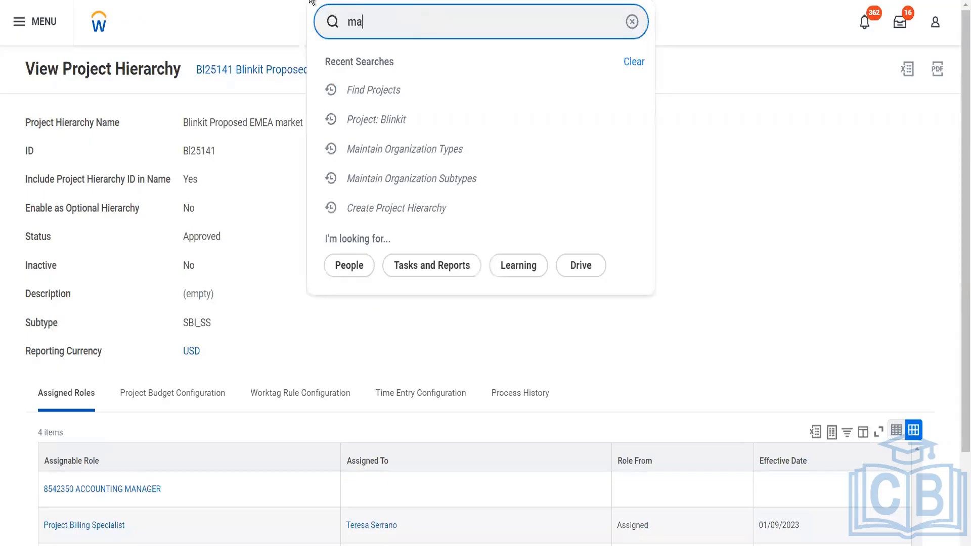
type("i org sub")
- Open Maintain Organization Subtypes, filter names containing 'sbi', and add a blank row
left_click(387, 62)
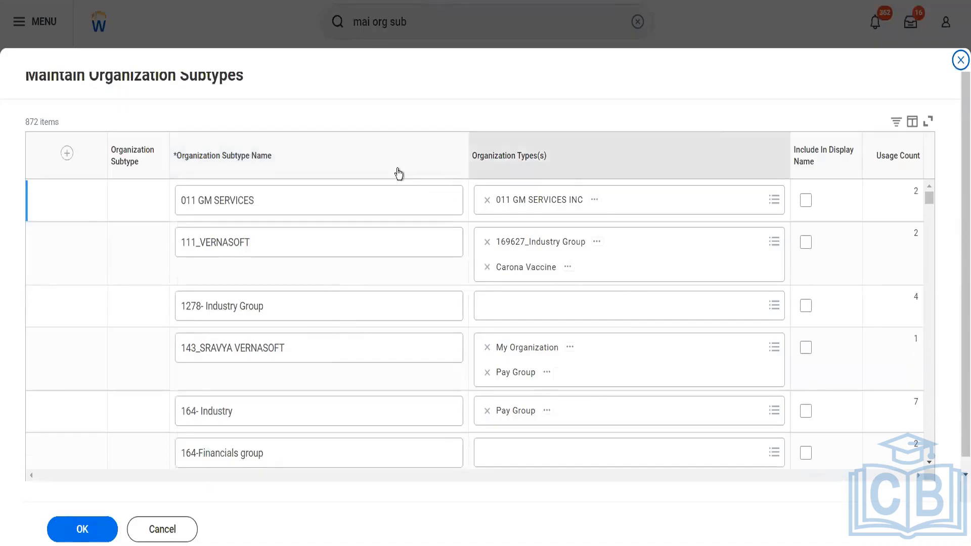
left_click(356, 165)
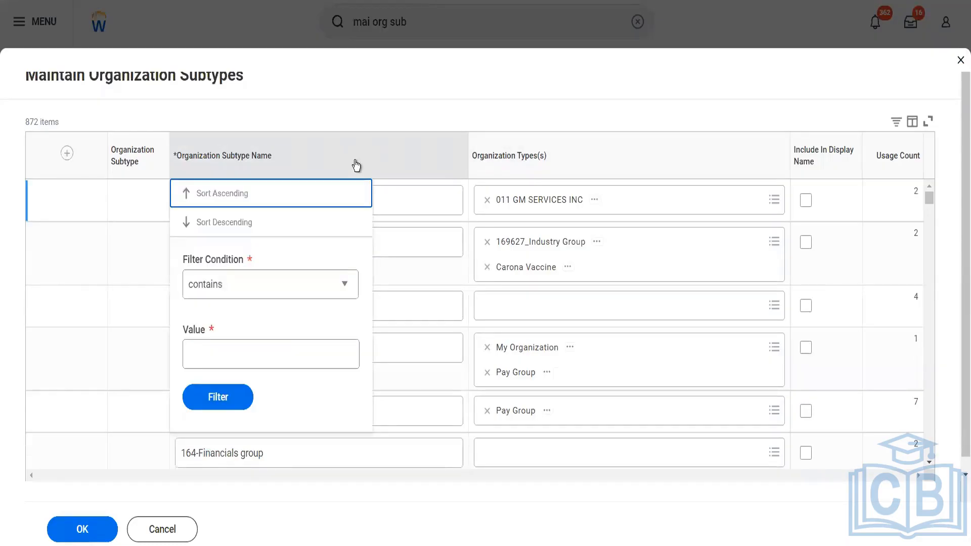
left_click(250, 350)
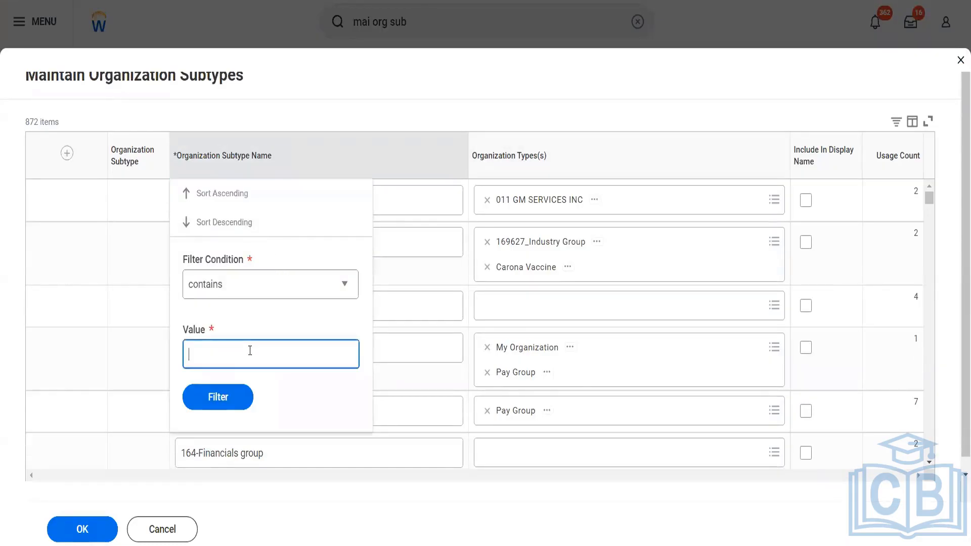
type("sbi")
left_click(226, 396)
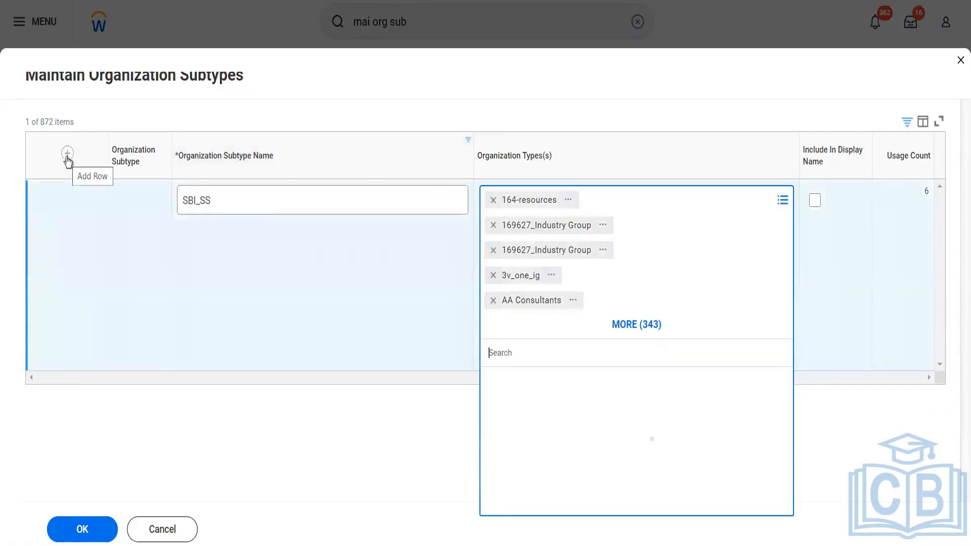
left_click(67, 153)
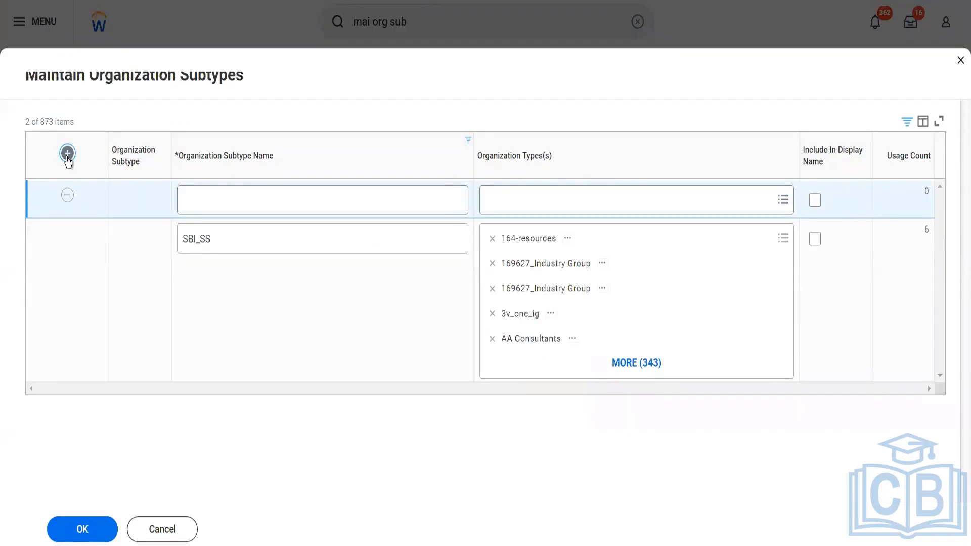
- Name the new subtype row 'Blinkit Project Hierarchy'
left_click(222, 206)
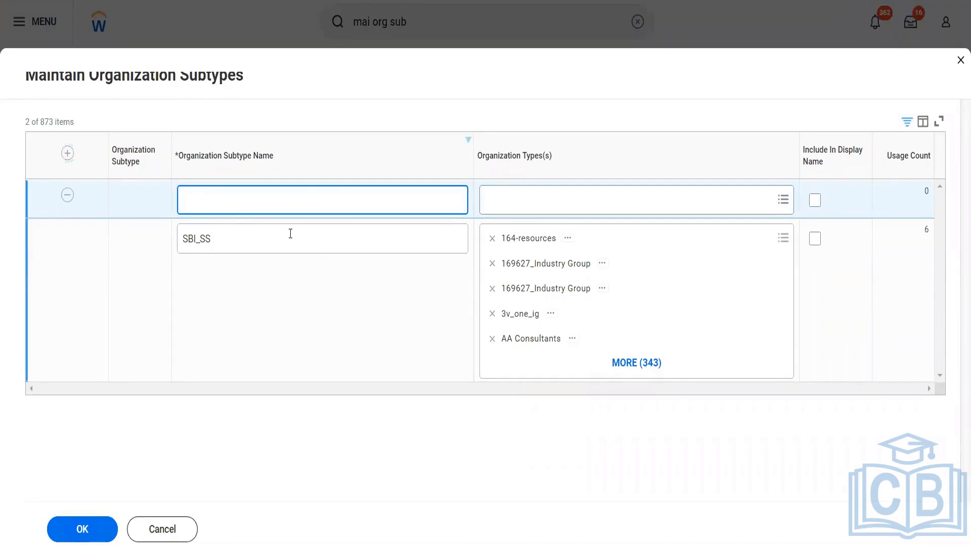
type("Projet")
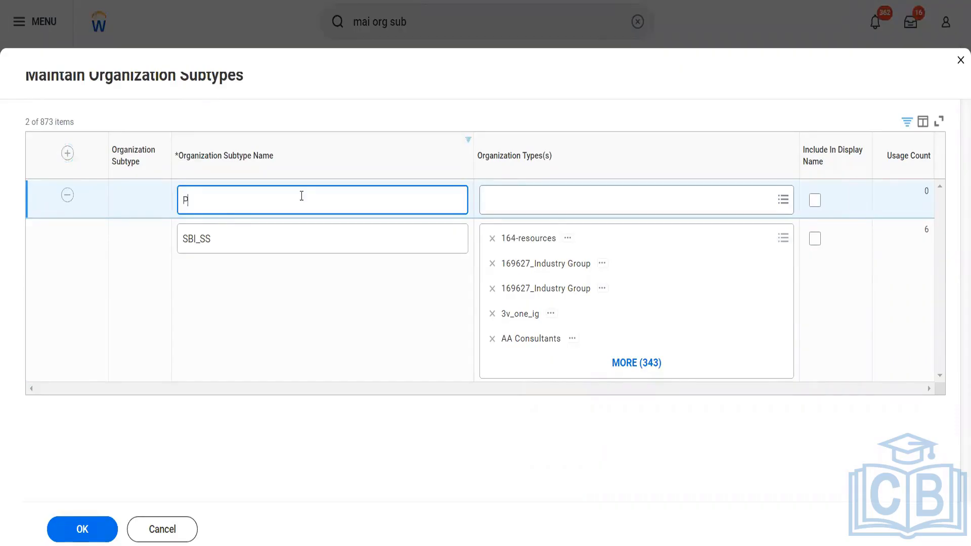
key("BackSpace")
key("BackSpace")
key("BackSpace")
key("BackSpace")
key("BackSpace")
key("BackSpace")
type("Blinkit Project HJier")
key("BackSpace")
key("BackSpace")
key("BackSpace")
key("BackSpace")
type("ierarcy")
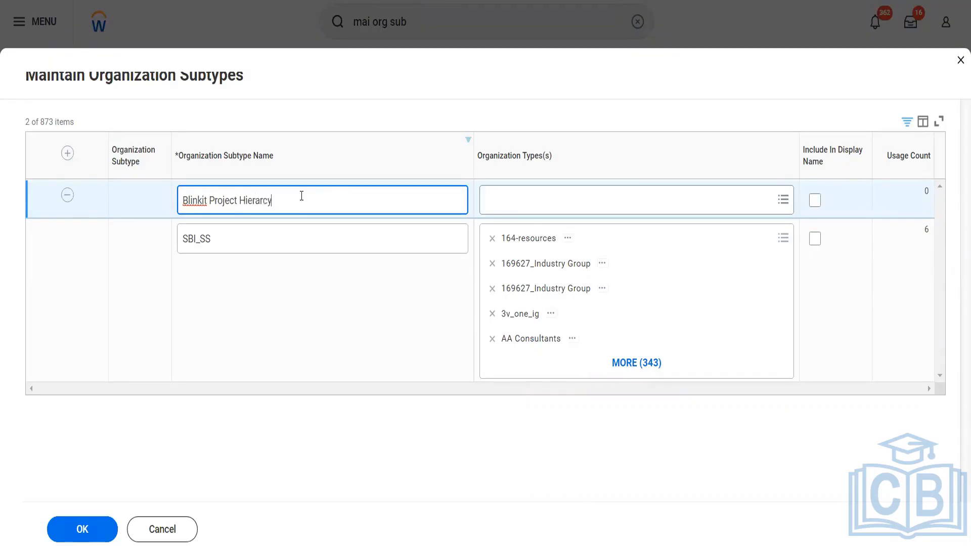
key("BackSpace")
type("hy")
- Assign the Project Hierarchy organization type and save the new subtype
key("Tab")
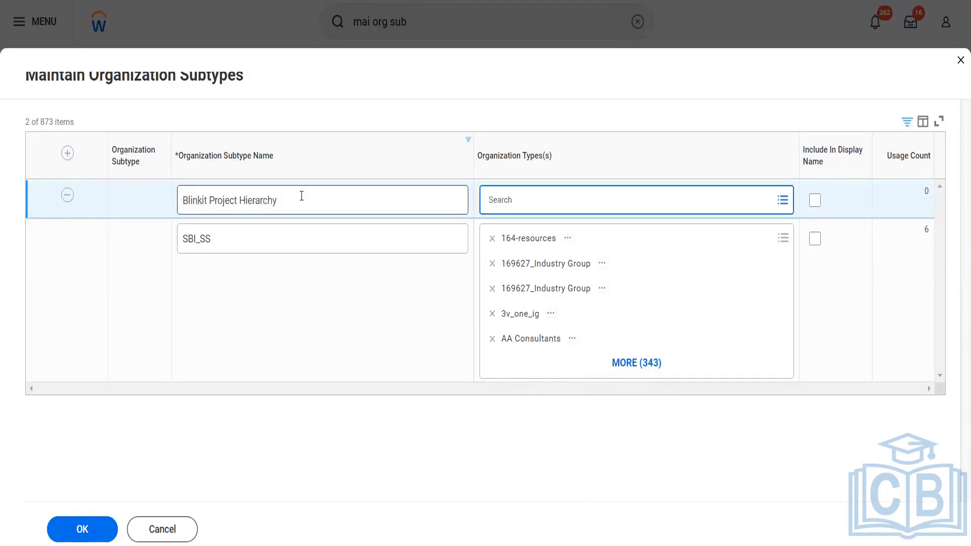
type("Project")
key("Return")
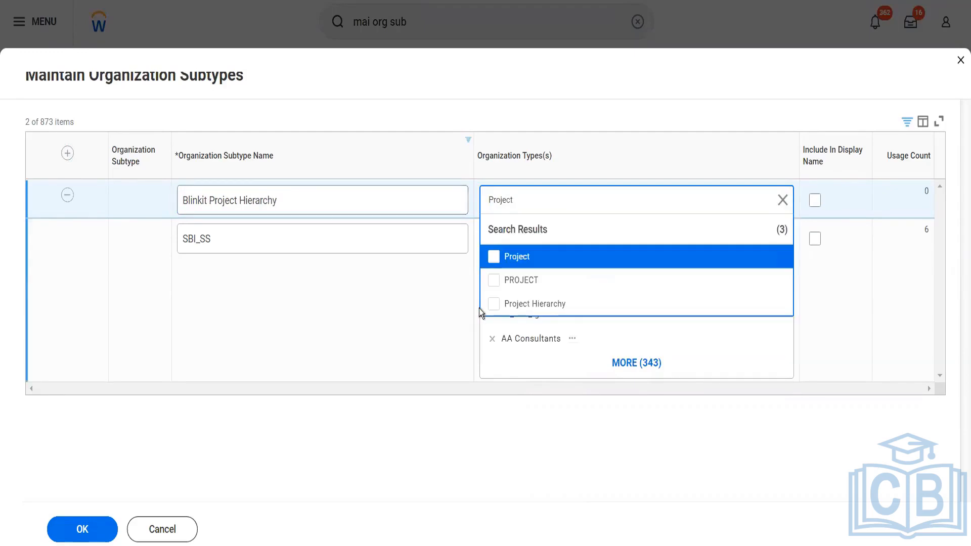
left_click(494, 304)
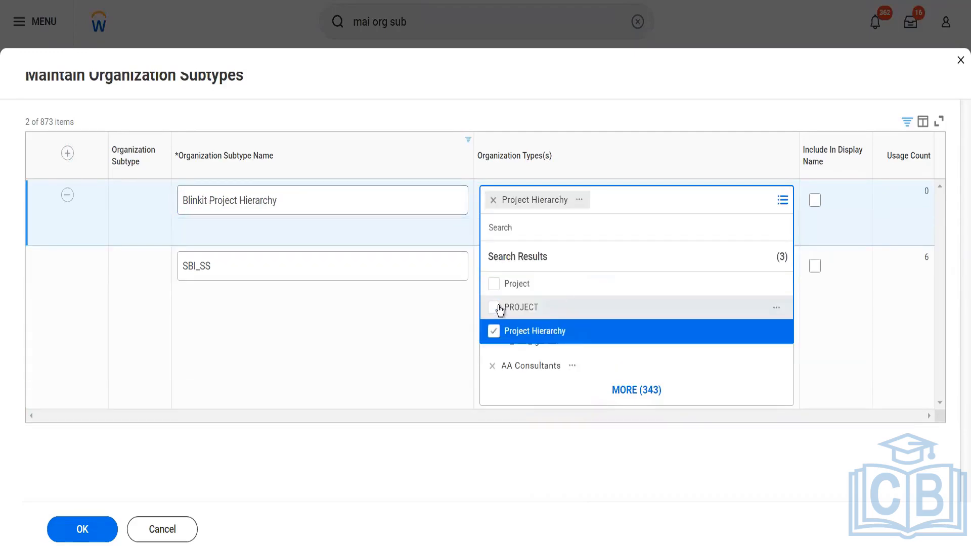
left_click(399, 331)
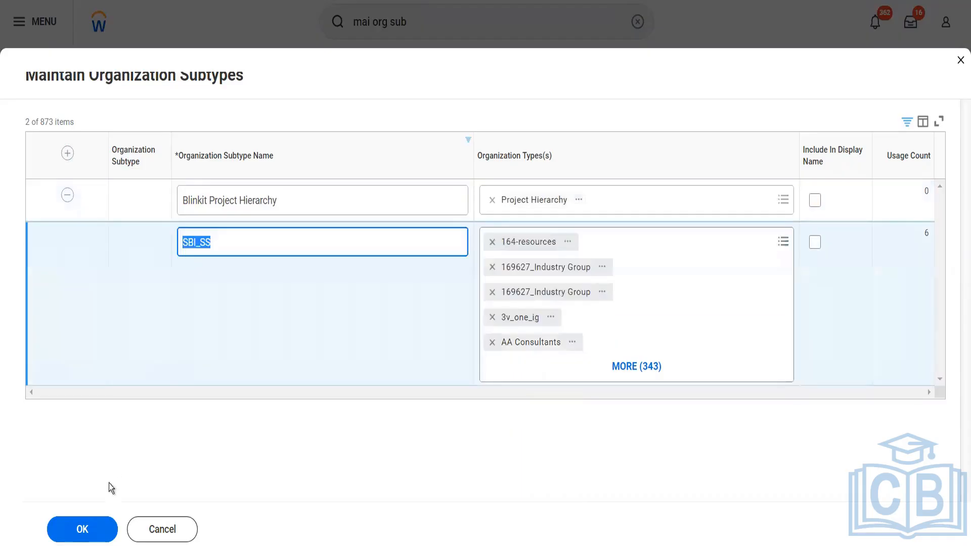
left_click(84, 531)
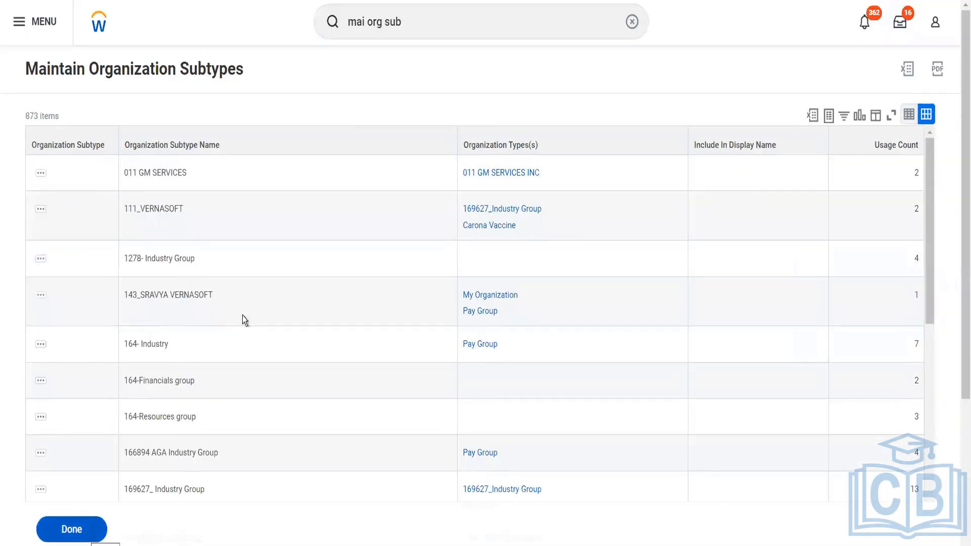
left_click_drag(414, 20, 332, 21)
- Open the Create Project Hierarchy task by searching 'cr project hier'
type("cr ")
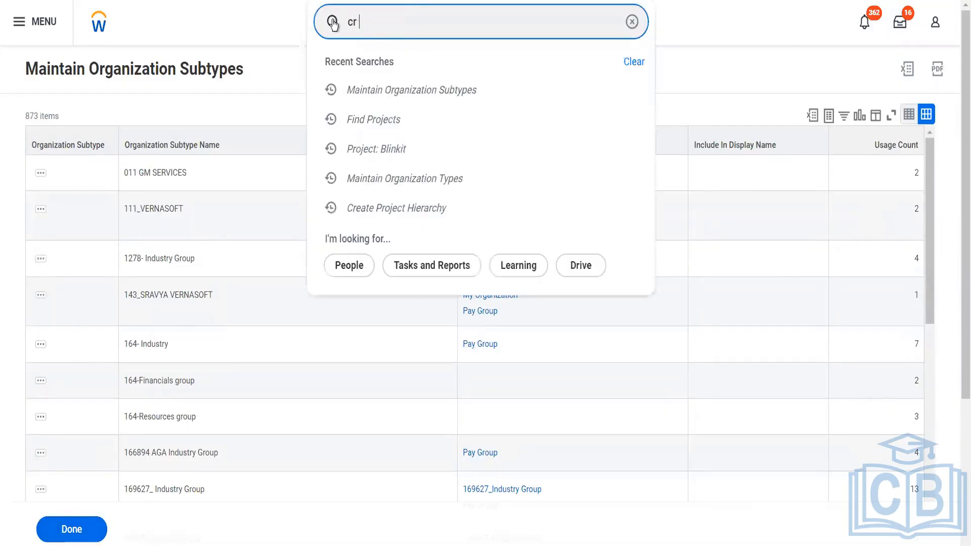
type("project heir")
key("BackSpace")
key("BackSpace")
key("BackSpace")
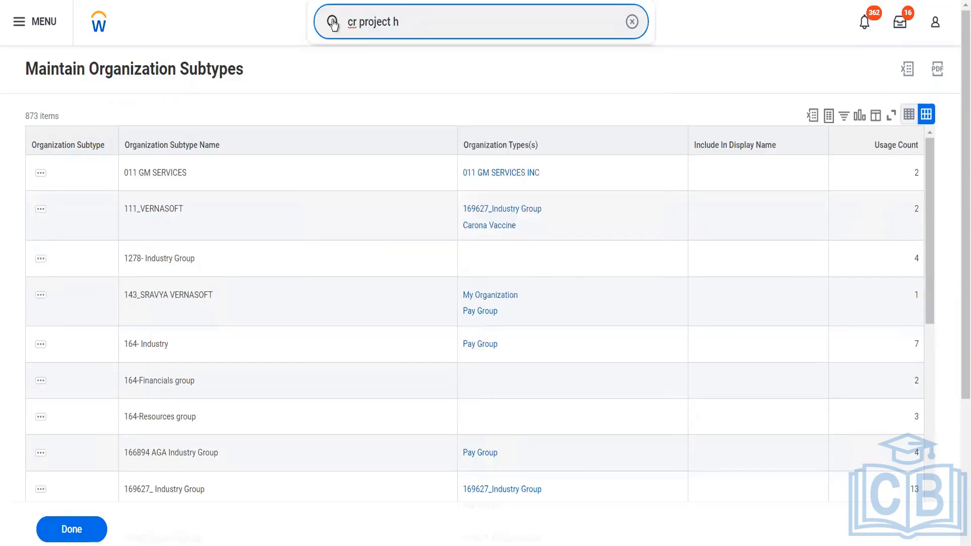
type("ier")
key("Down")
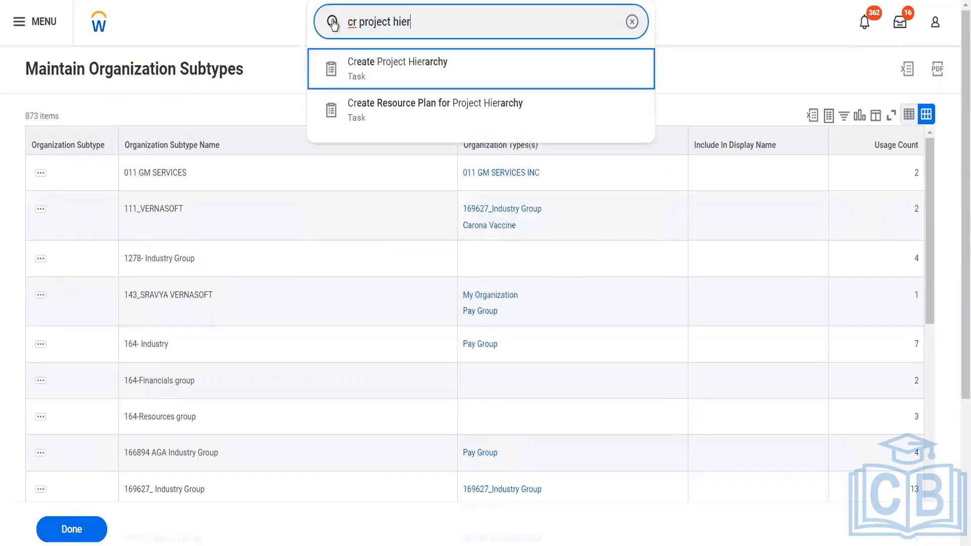
key("Return")
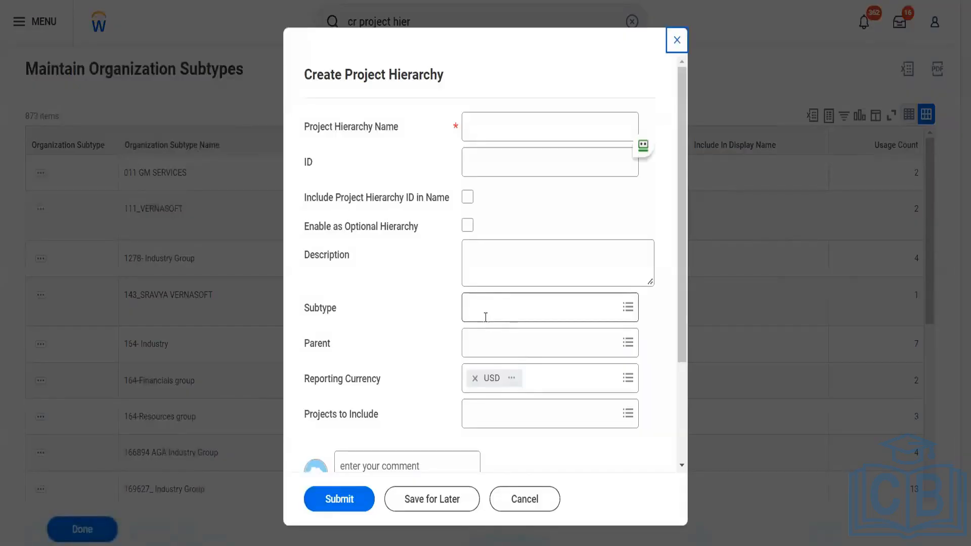
- Confirm Blinkit Project Hierarchy is offered as a subtype, then cancel and close the subtypes form
left_click(485, 318)
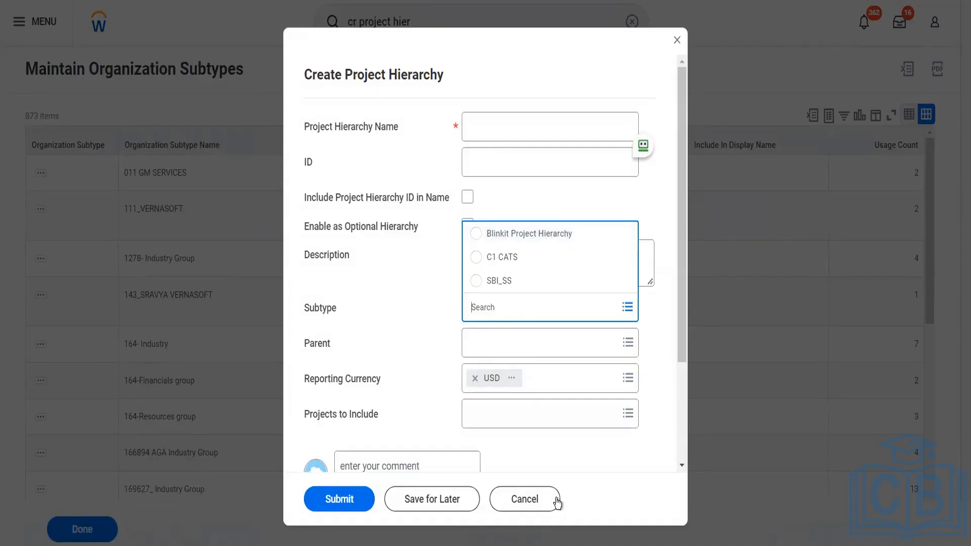
left_click(548, 501)
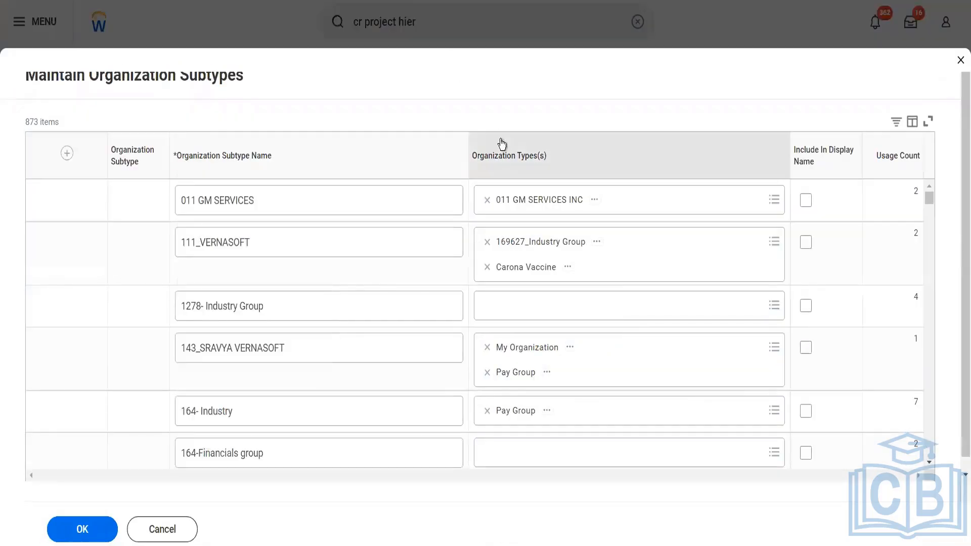
left_click(959, 63)
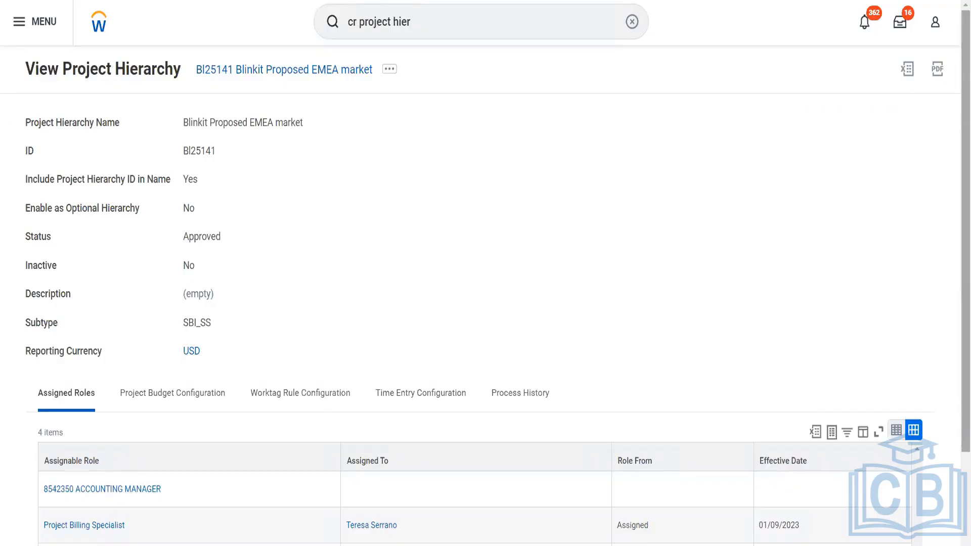
- Start a new project under hierarchy BI25141 Blinkit Proposed EMEA market
left_click(434, 28)
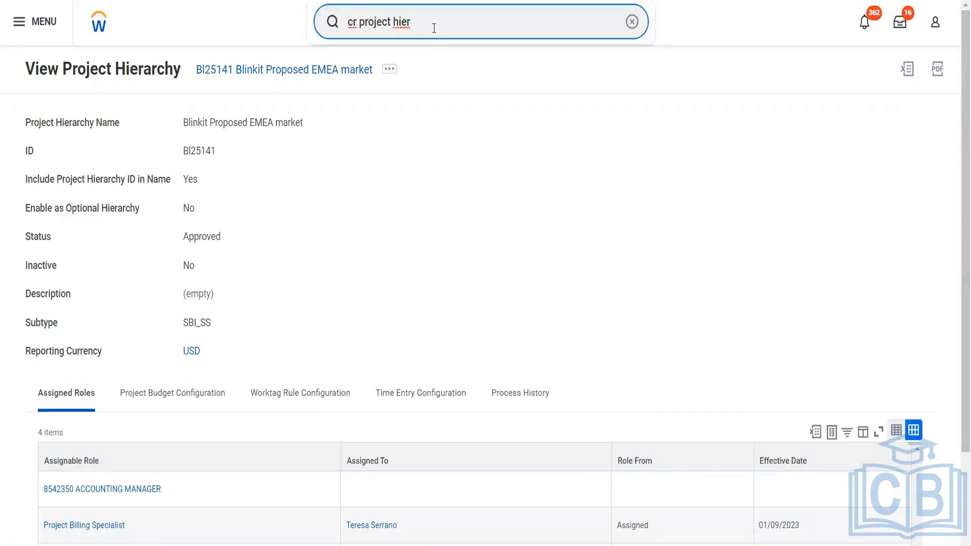
key("BackSpace")
key("BackSpace")
key("BackSpace")
key("BackSpace")
key("BackSpace")
key("BackSpace")
type("t")
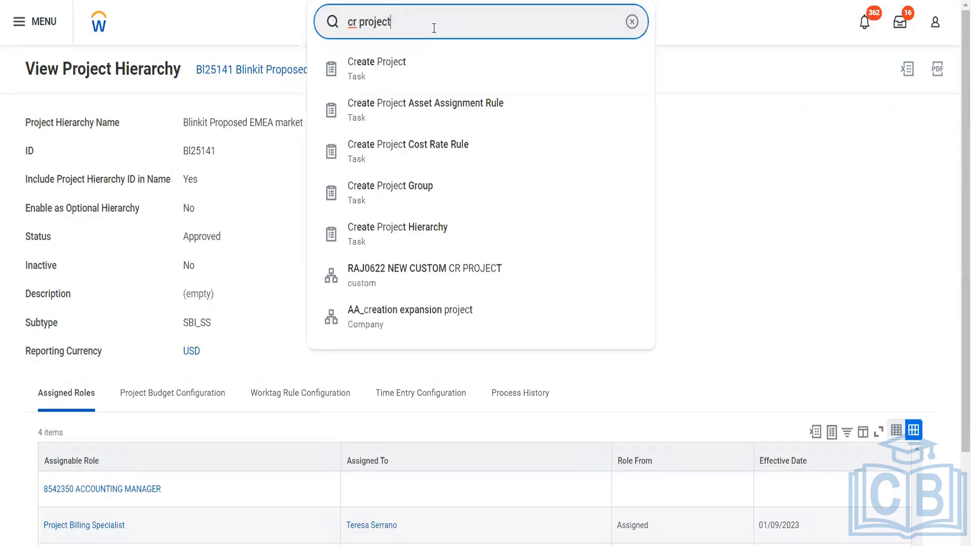
left_click(412, 70)
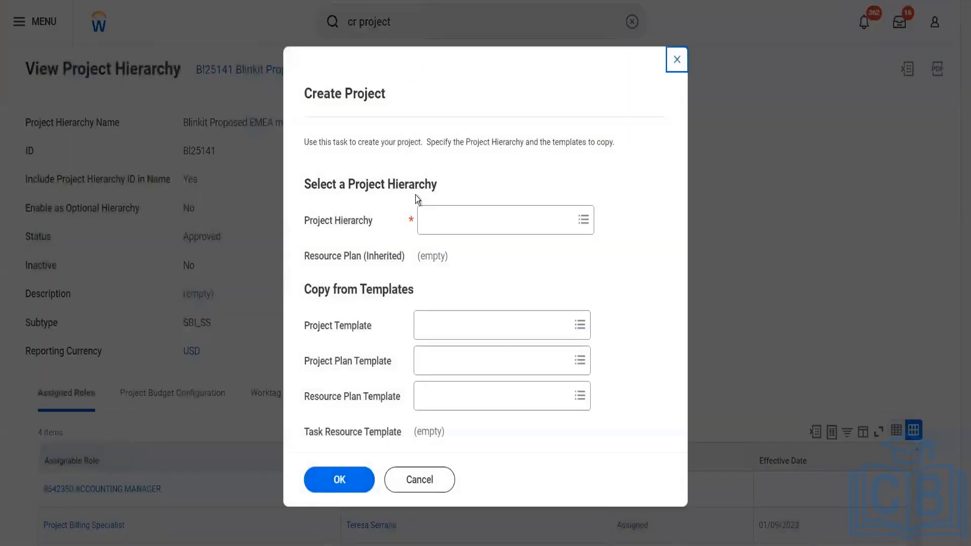
left_click(464, 221)
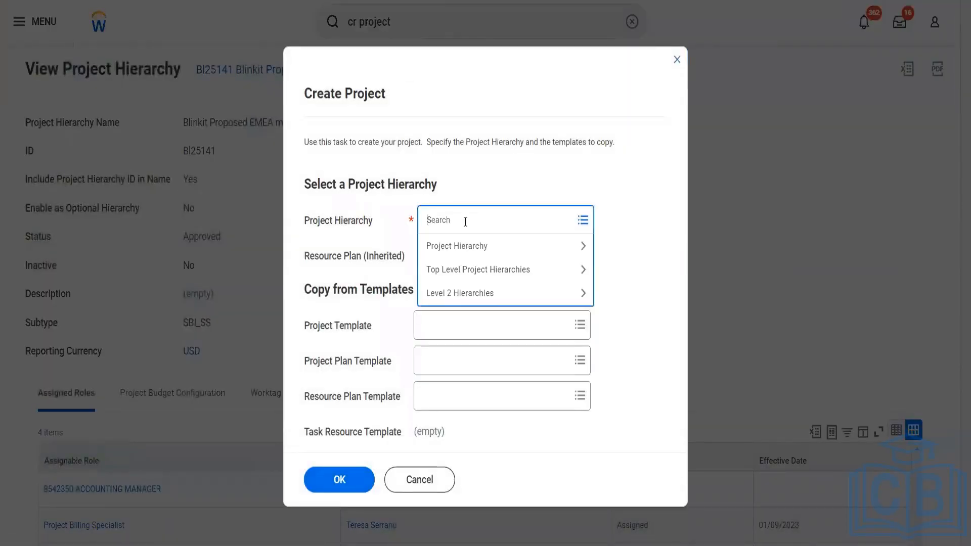
type("blinkit")
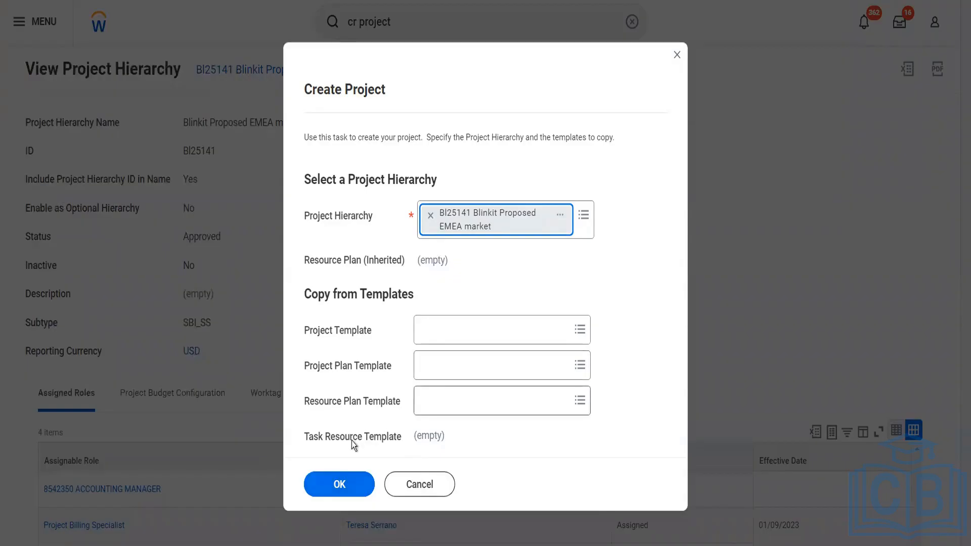
left_click(340, 486)
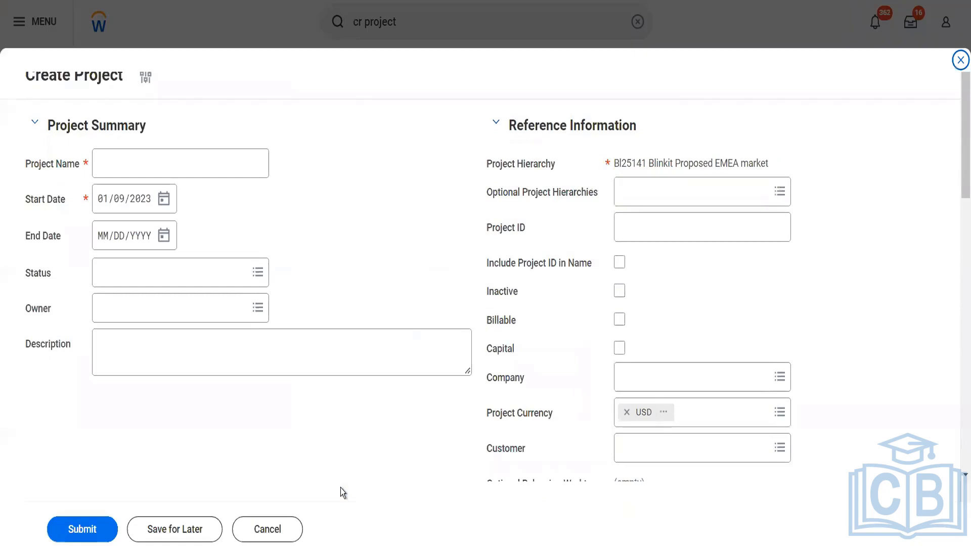
- Name the project 'Blinkit Project Chennai', set status Approved, and select the owner
left_click(178, 166)
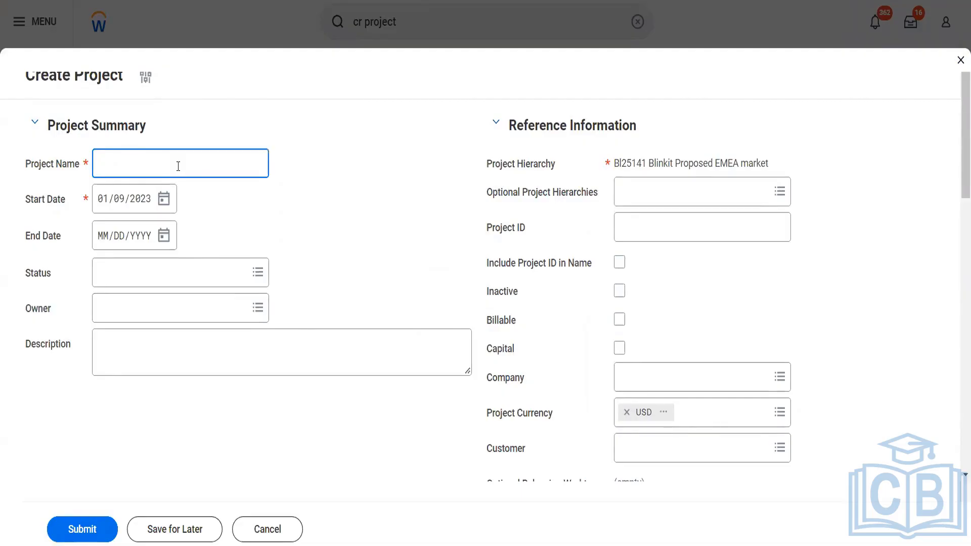
type("Blinkit Project C")
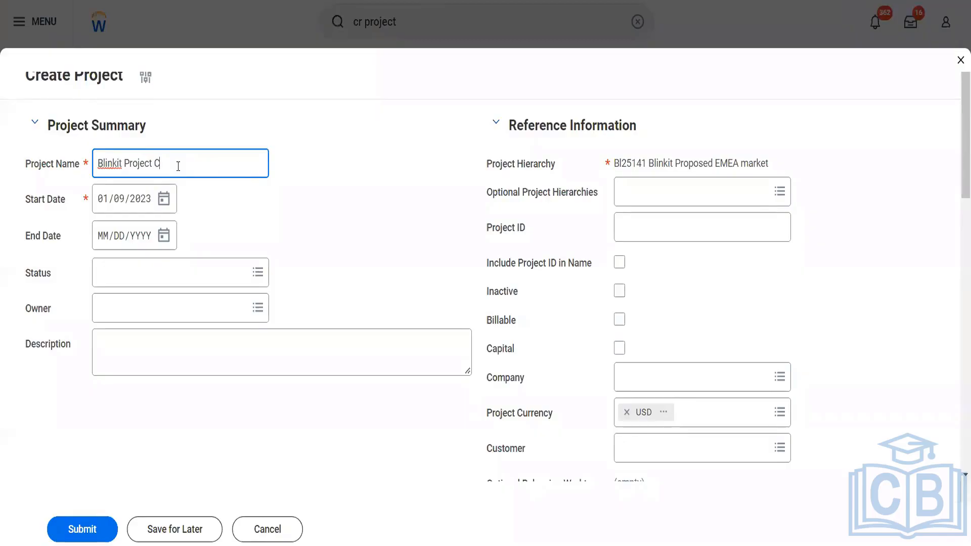
type("hennai")
left_click(214, 286)
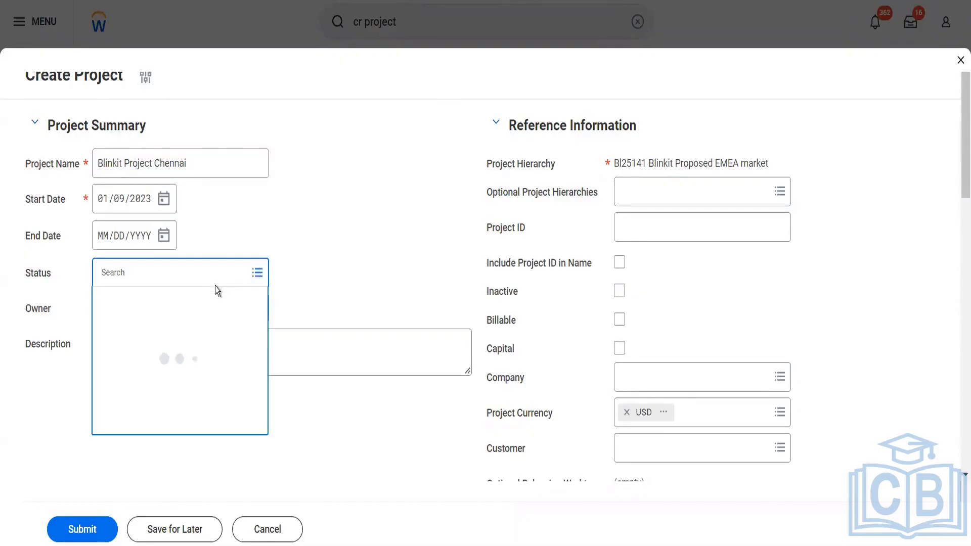
left_click(192, 307)
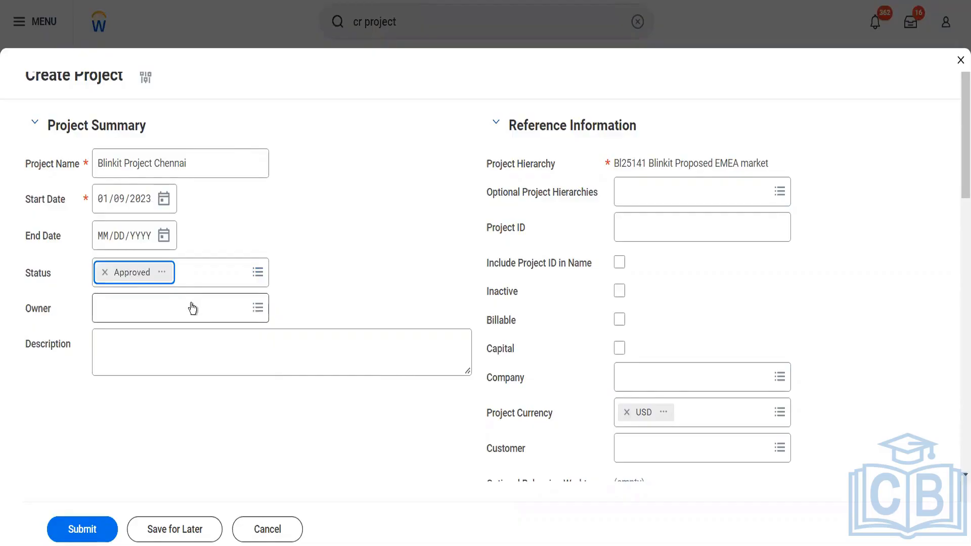
left_click(191, 318)
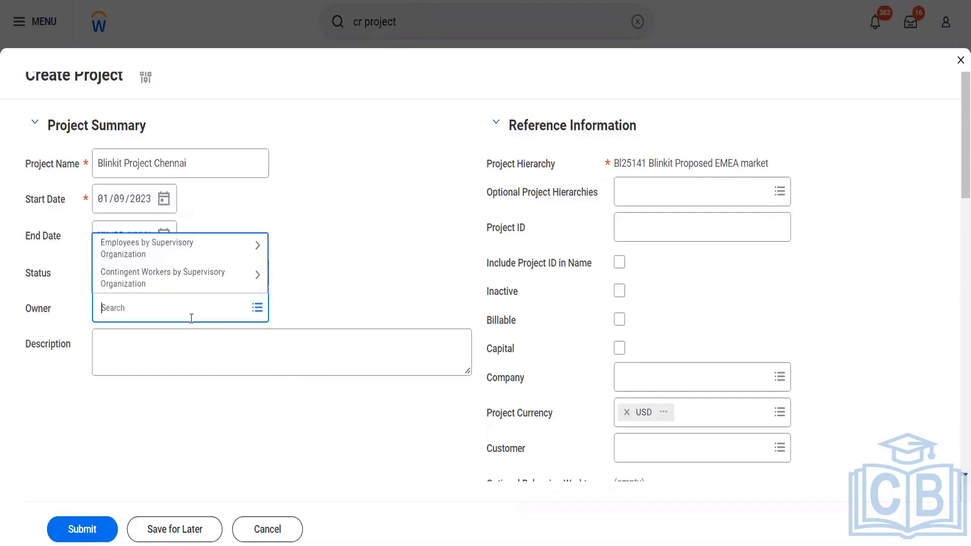
type("ter ser")
key("Return")
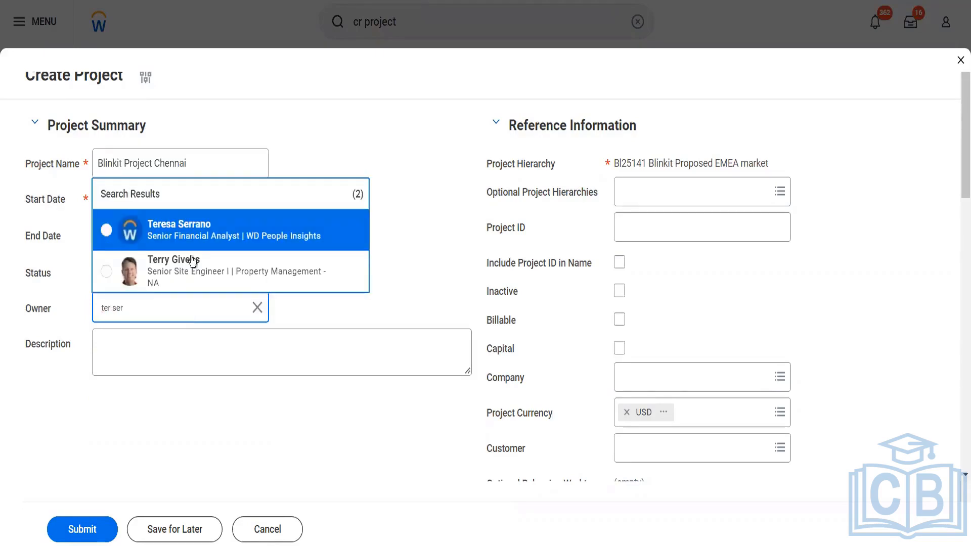
left_click(190, 230)
- Add a Chennai market-capture description and Project ID BPC01, included in the name
left_click(227, 344)
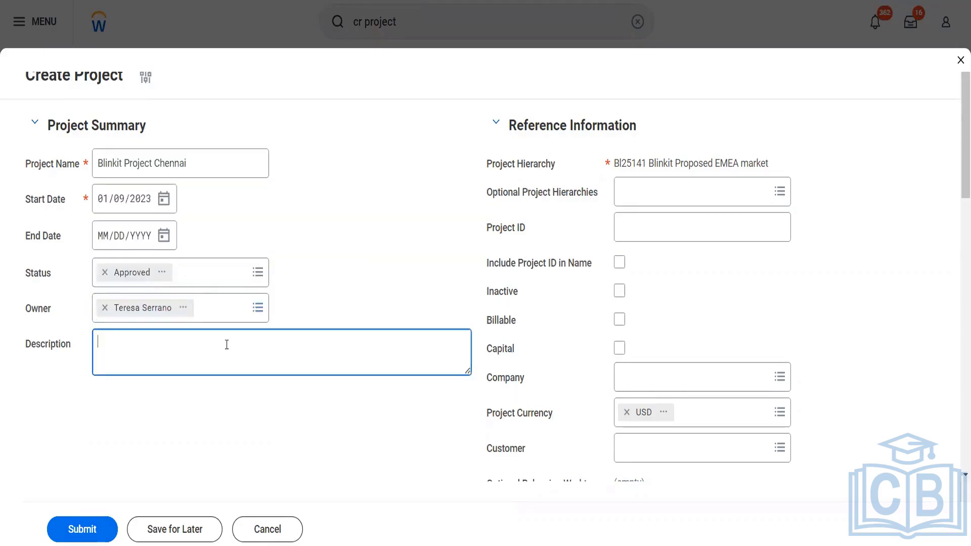
type("This project is created t")
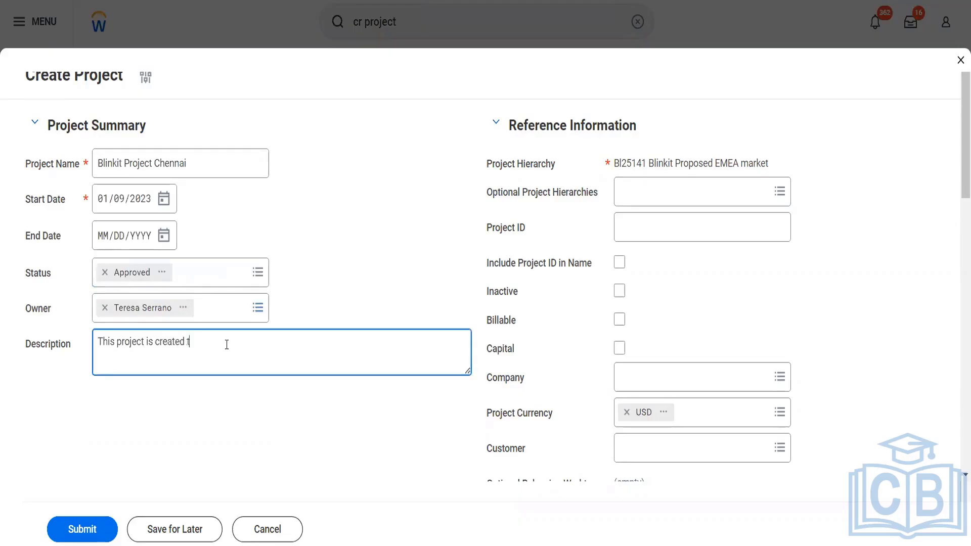
type("o have a petter market cap")
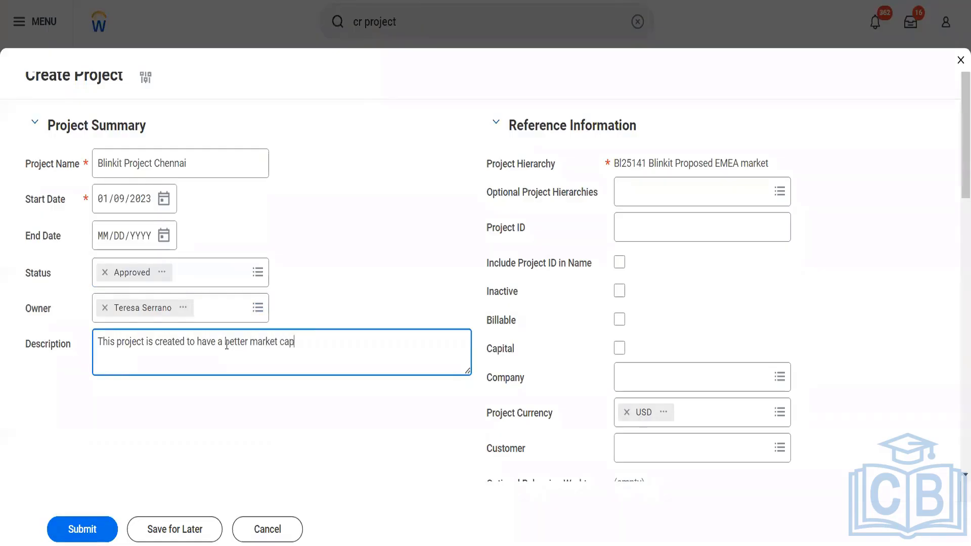
type("ture in the Chennai")
left_click(668, 253)
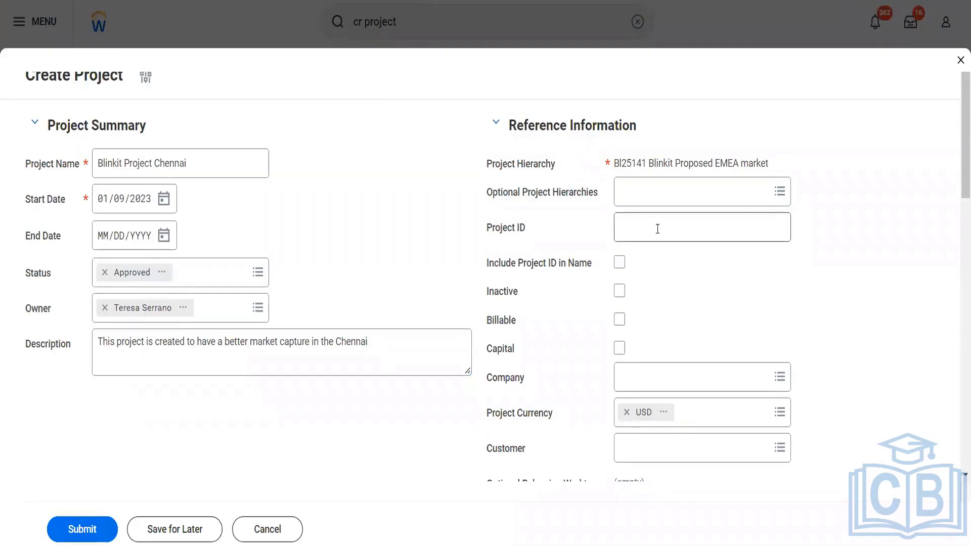
left_click(658, 229)
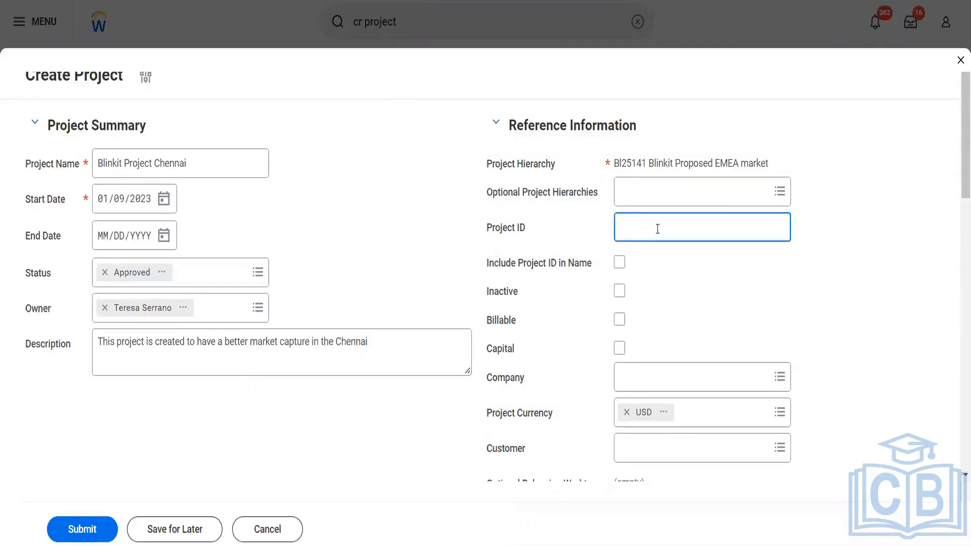
type("BPC01")
left_click(620, 263)
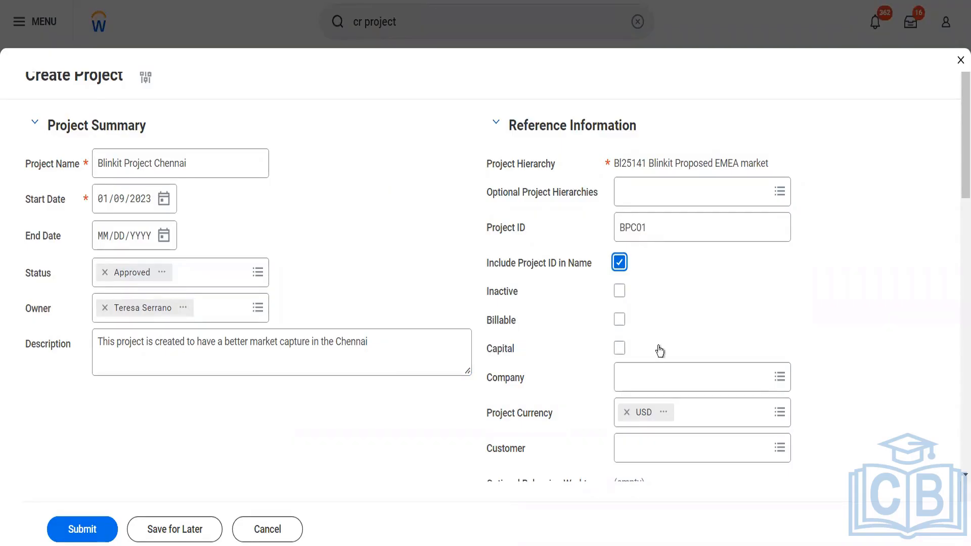
- Set company to BGC Blinkit Grocery Delivery and customer to Reliance Hotels
scroll(660, 350, "down", 2)
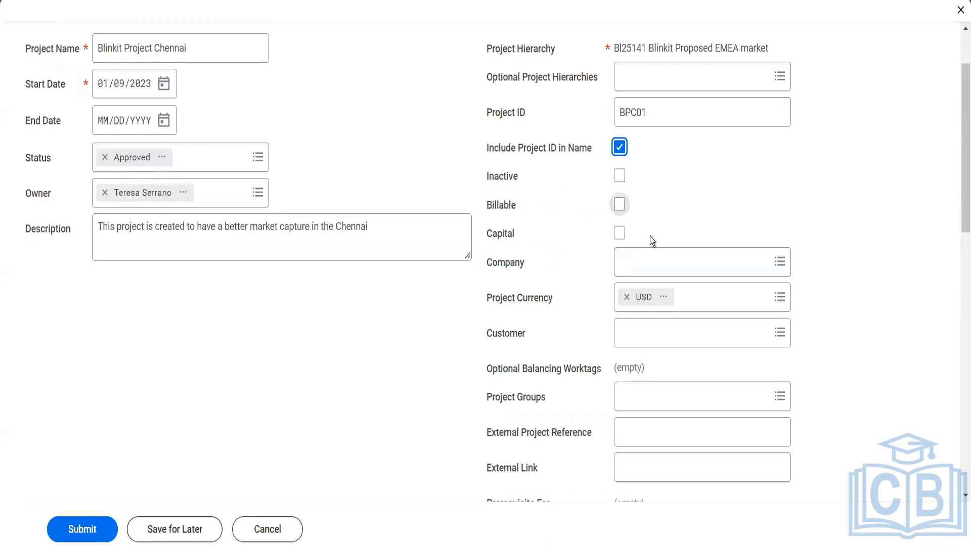
left_click(645, 263)
type("bgc")
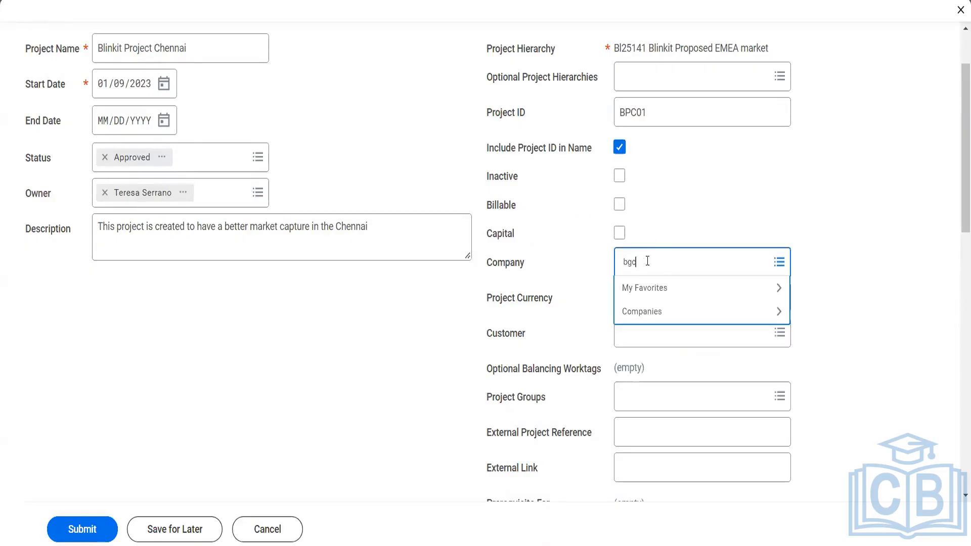
key("Return")
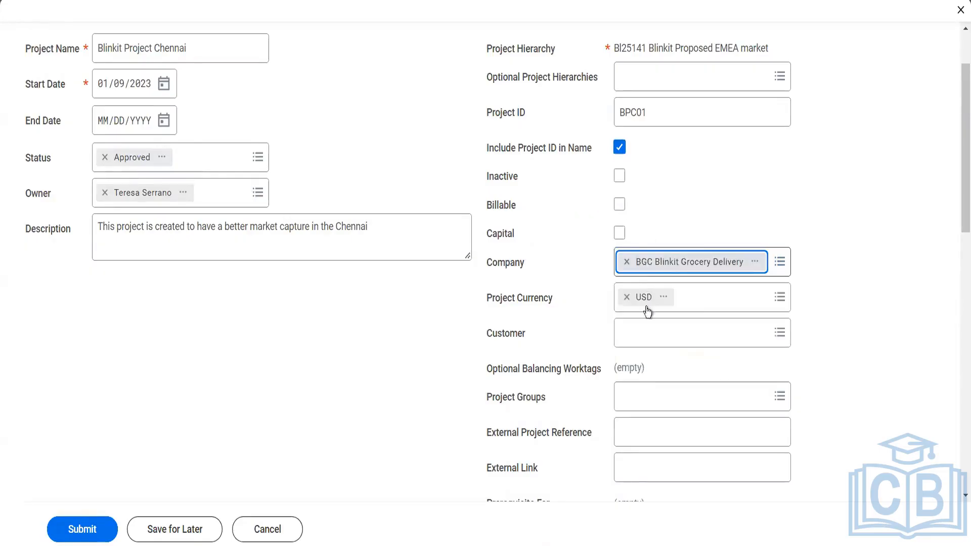
left_click(642, 337)
type("rel")
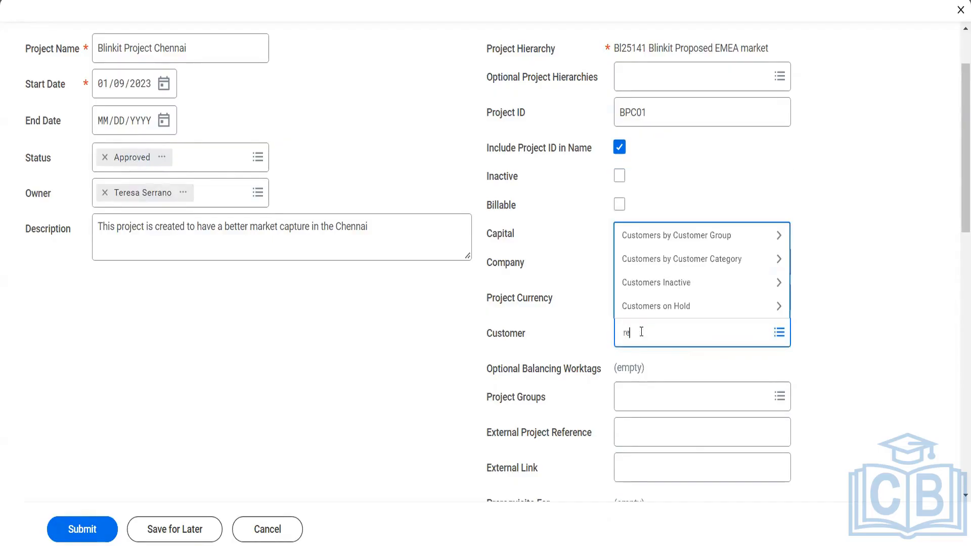
type(" hotel")
key("Return")
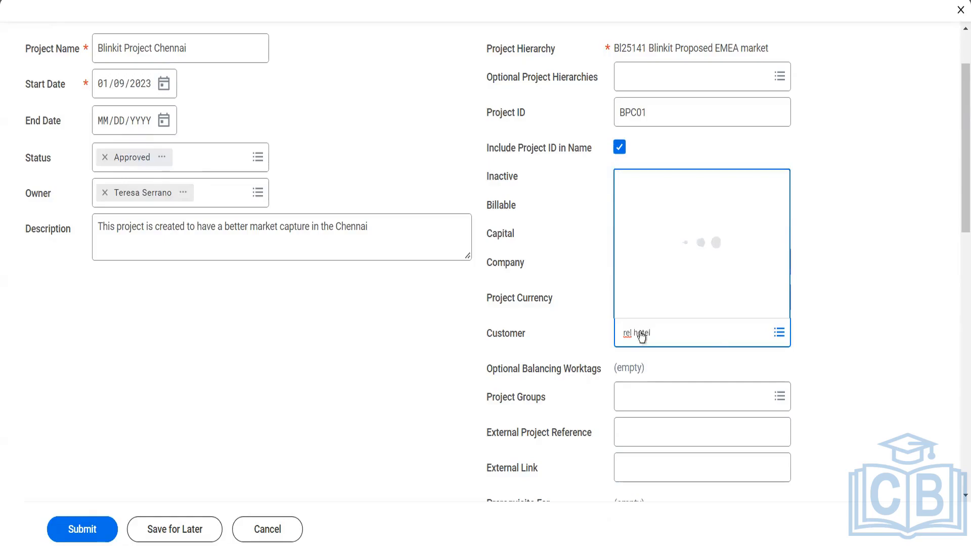
- Switch the customer to Dell Imports and the company to GMS USA Global Modern Services,USA
left_click(747, 332)
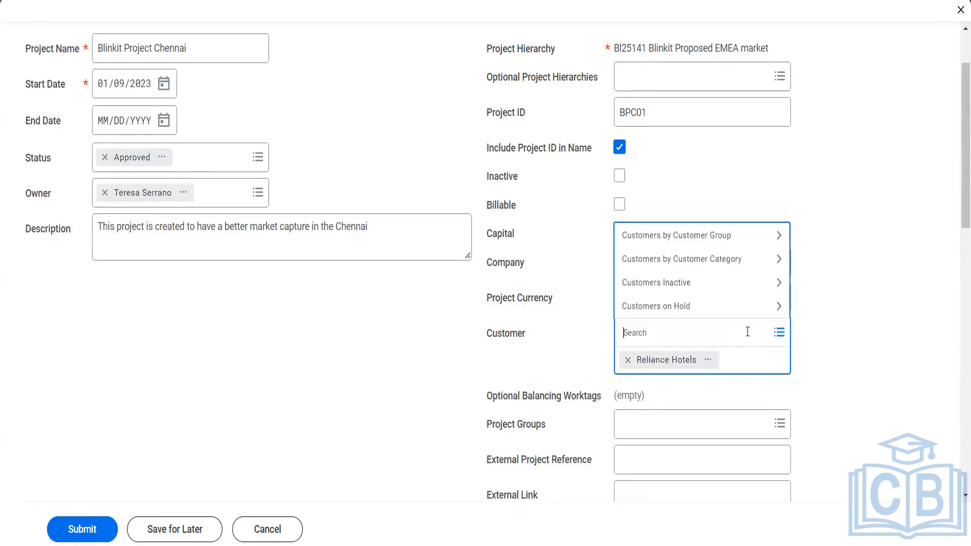
type("dell")
key("Return")
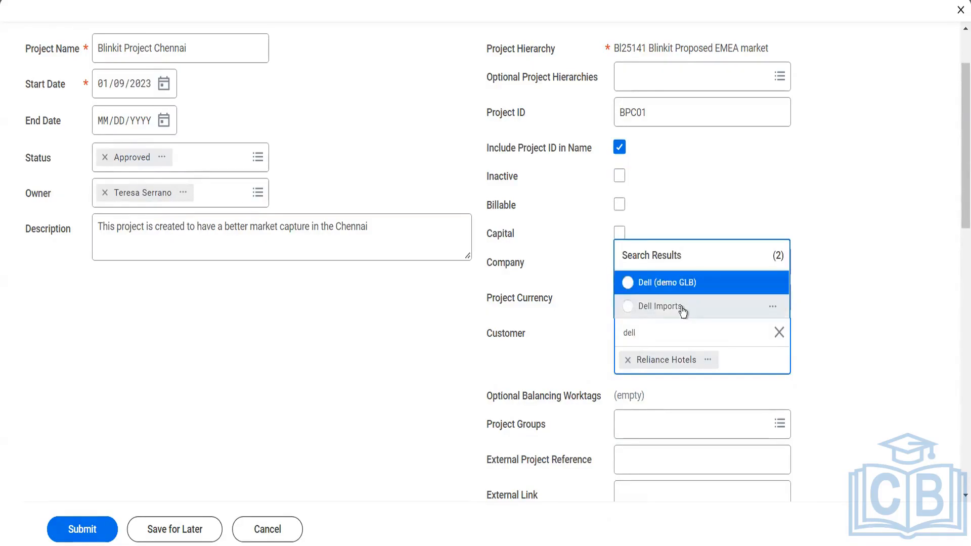
left_click(660, 307)
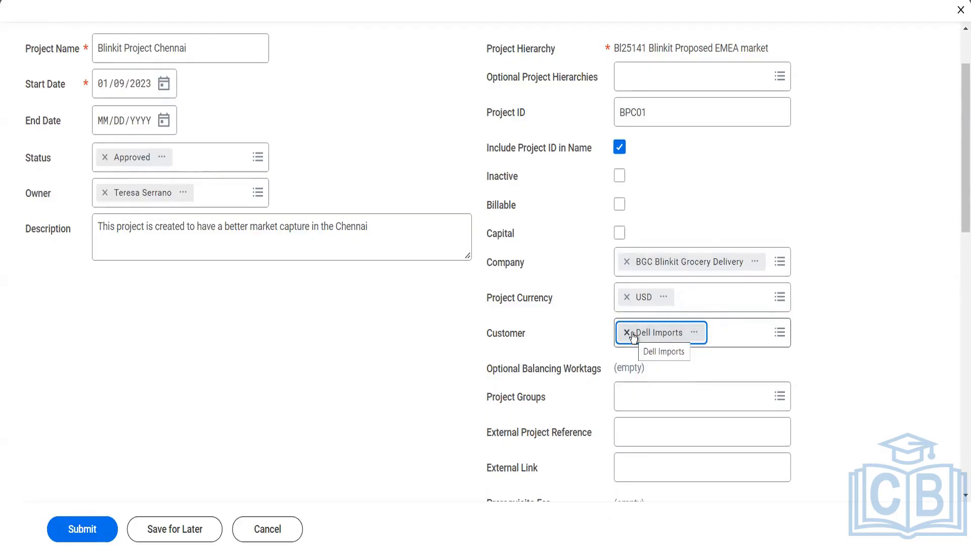
left_click(626, 261)
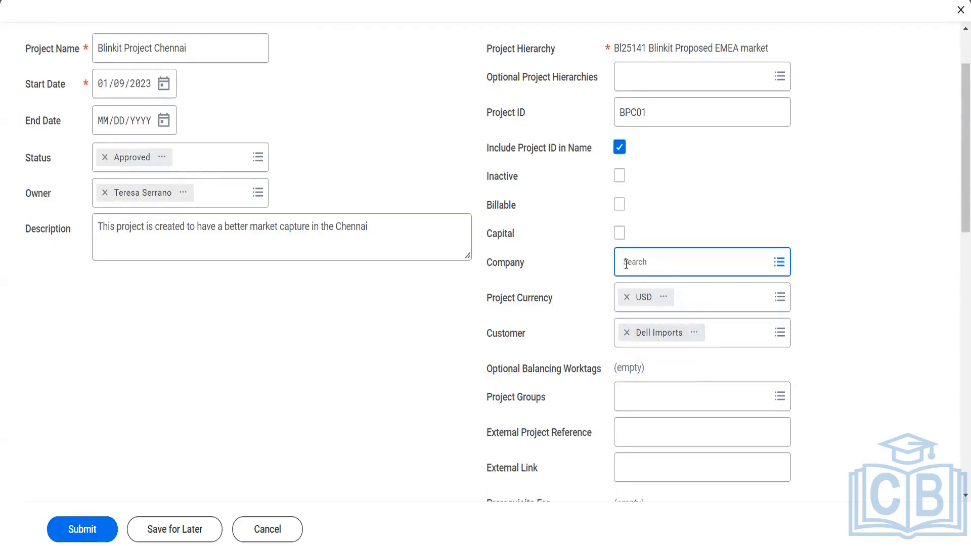
type("gms usas")
key("Return")
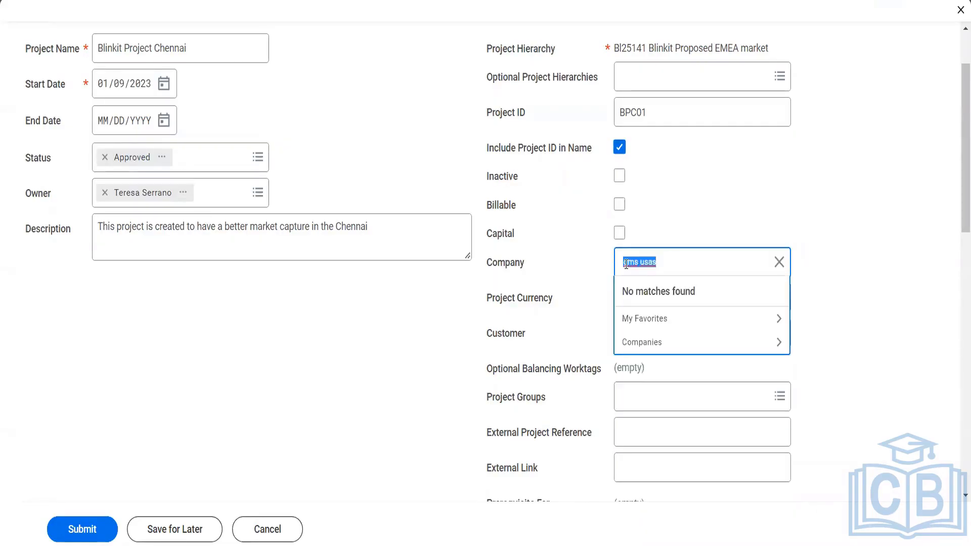
key("End")
key("BackSpace")
key("Return")
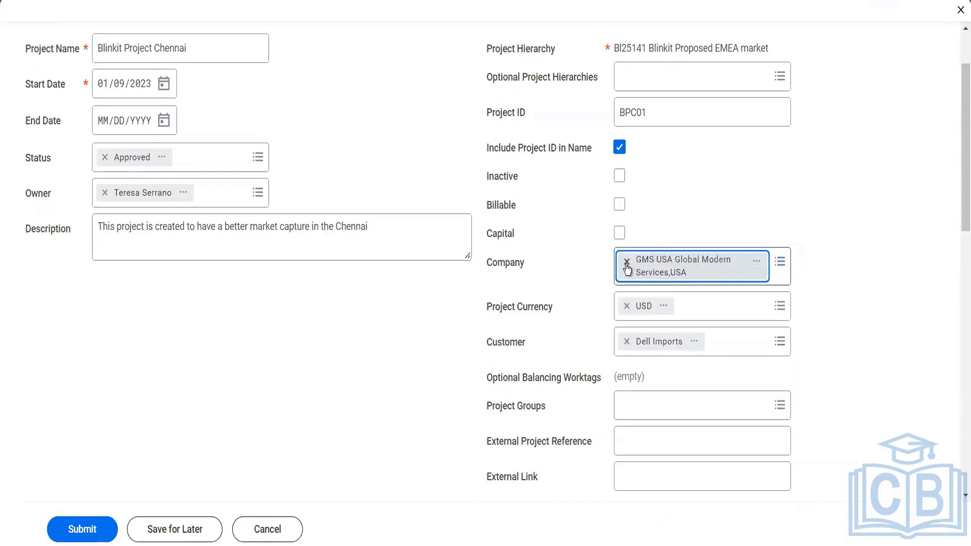
- Restore company BGC Blinkit Grocery Delivery and begin replacing Dell Imports with a hotel customer
left_click(781, 263)
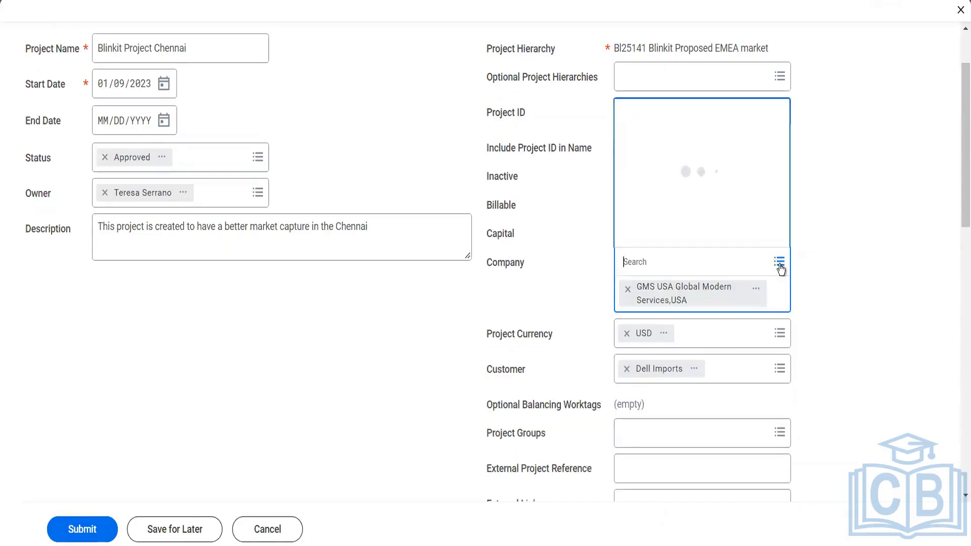
type("blinkit")
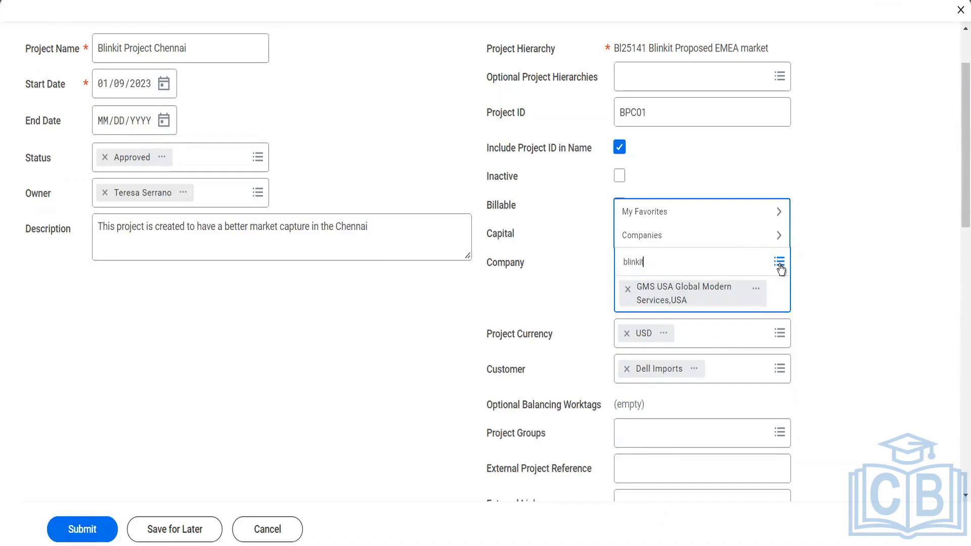
key("Return")
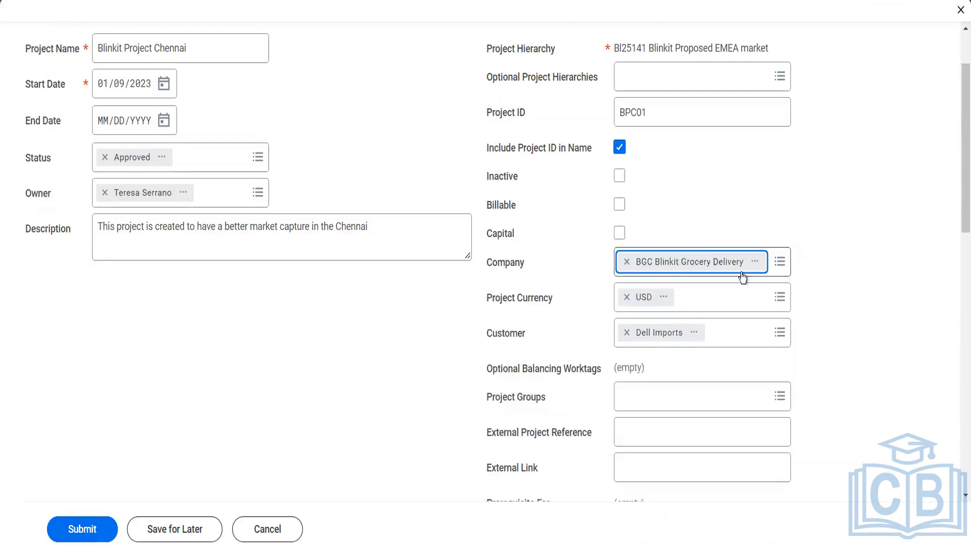
left_click(628, 261)
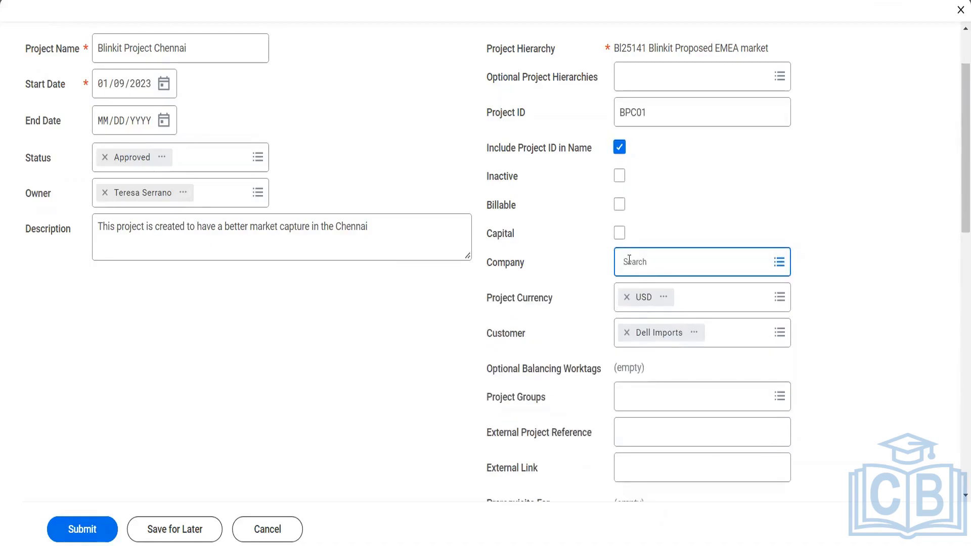
type("bgc")
key("Return")
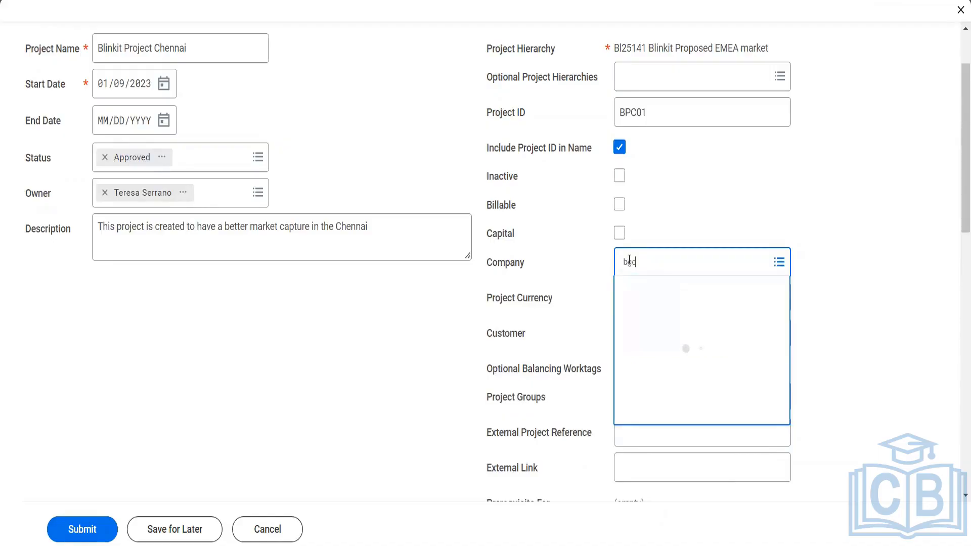
left_click(628, 338)
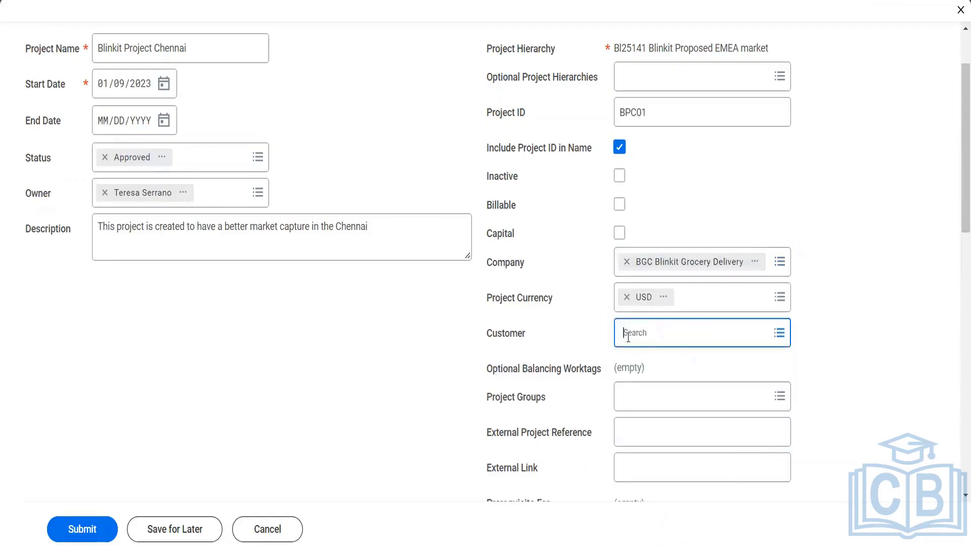
type("de")
type(" hotels")
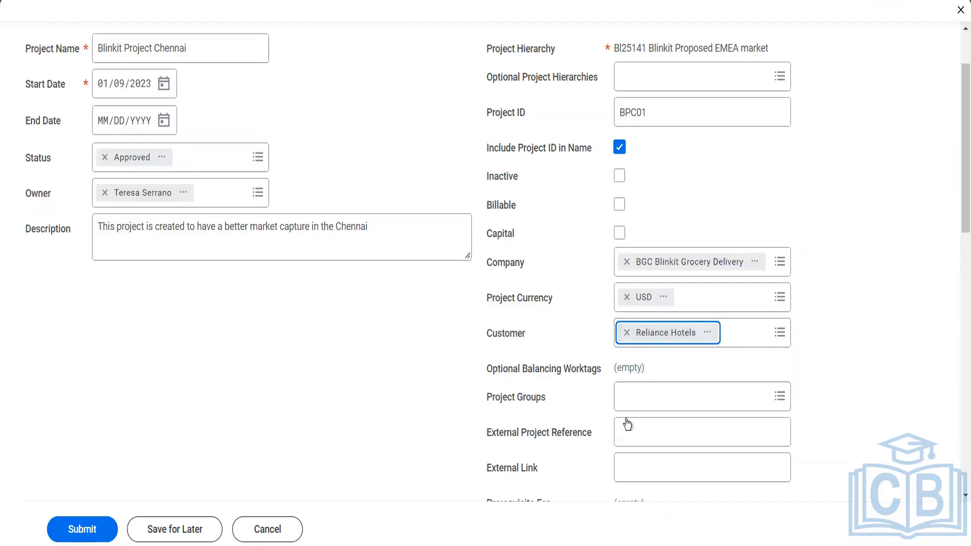
scroll(626, 416, "down", 3)
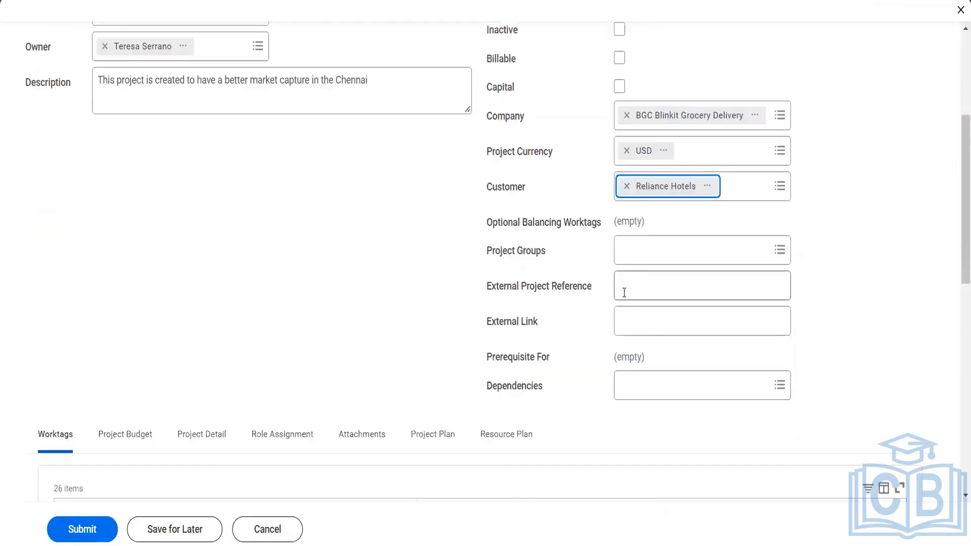
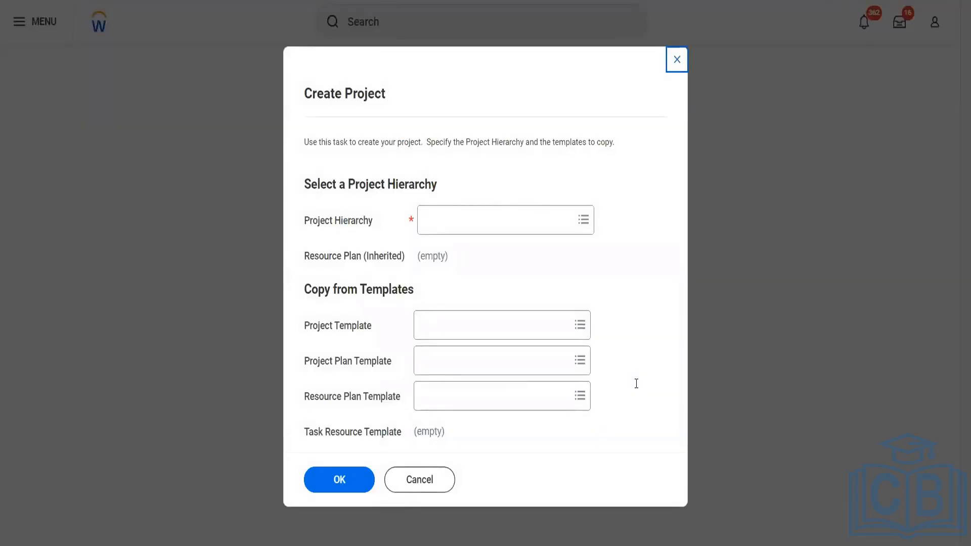
- Search 'blinkit' and confirm Bl25141 Blinkit Proposed EMEA market as the project hierarchy
left_click(470, 225)
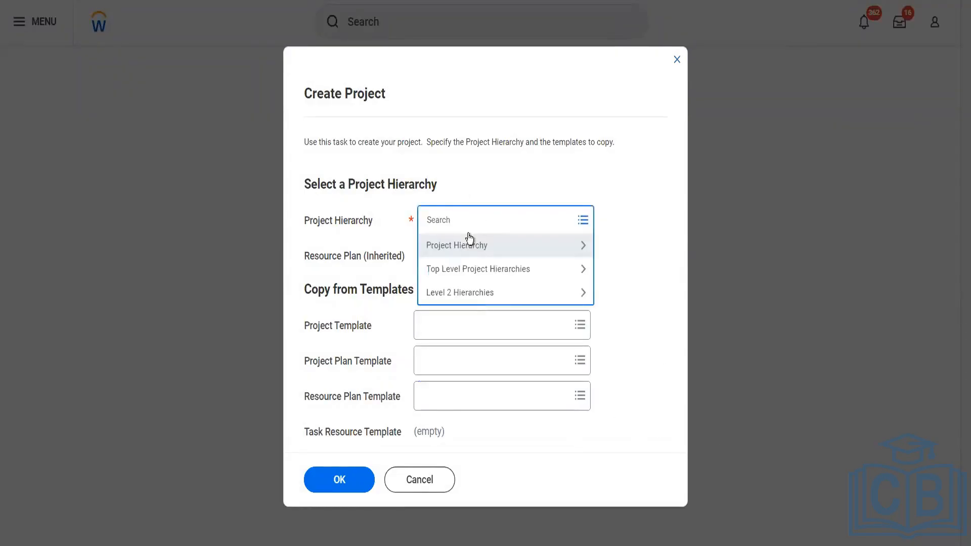
type("bj")
key("BackSpace")
type("linkit")
key("Return")
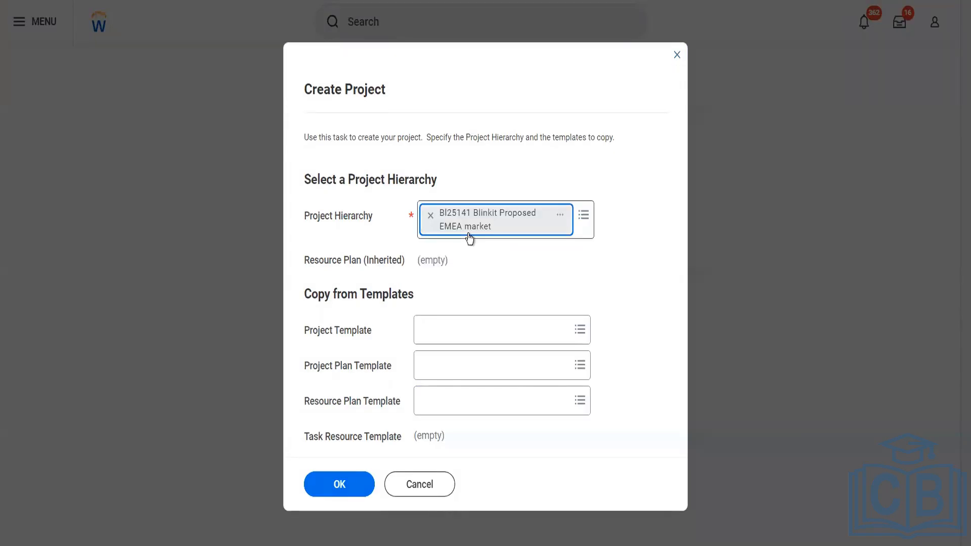
left_click(340, 481)
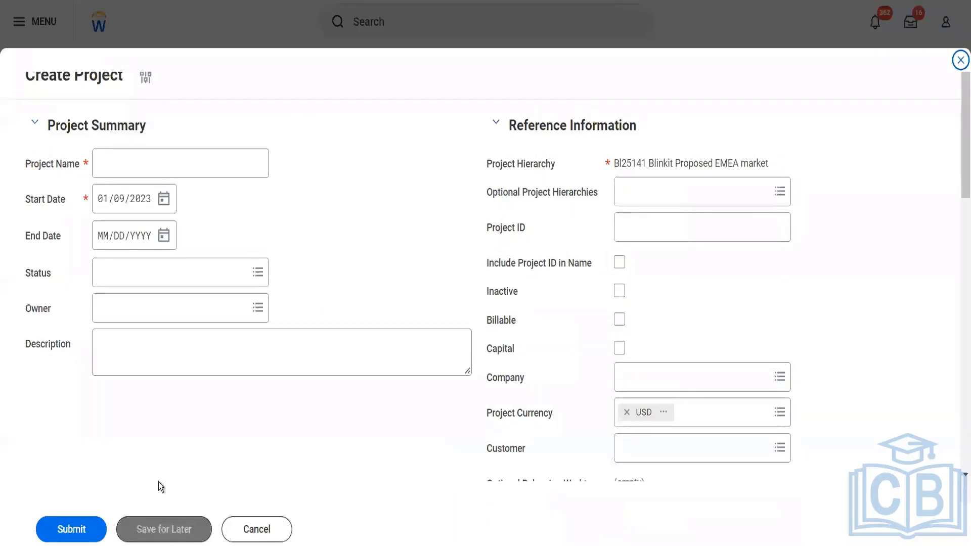
- Name the project 'Blinkit Chennai', set status Approved, and pick the project owner
left_click(172, 174)
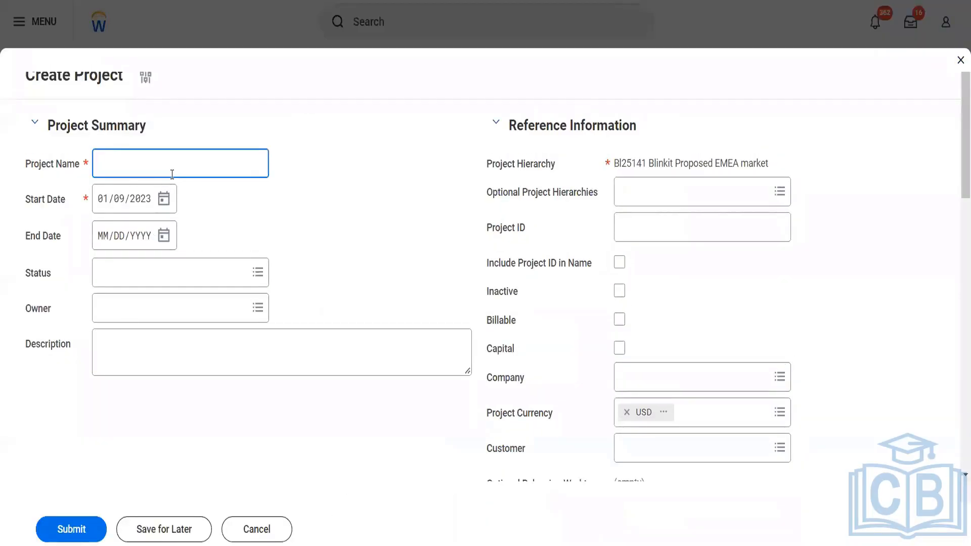
type("Blinkit Chennai")
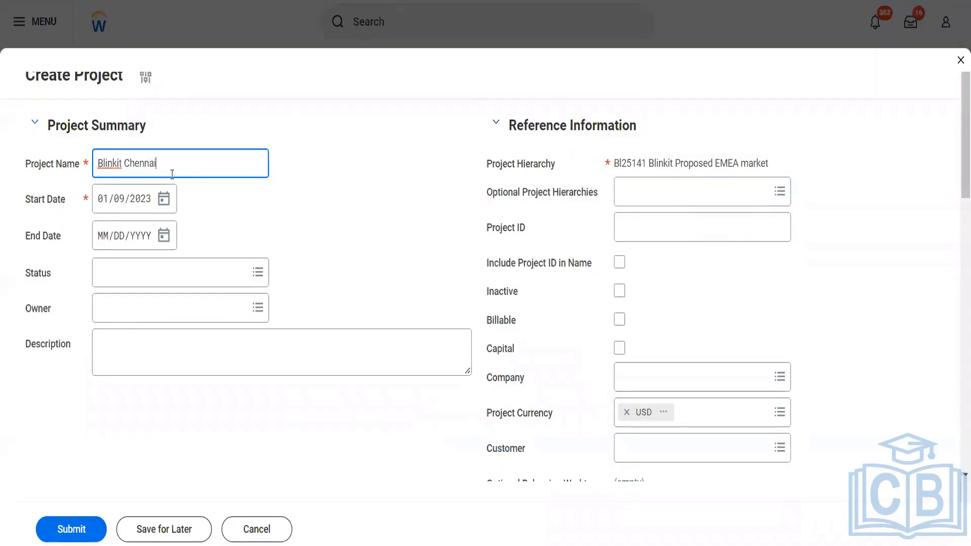
left_click(154, 287)
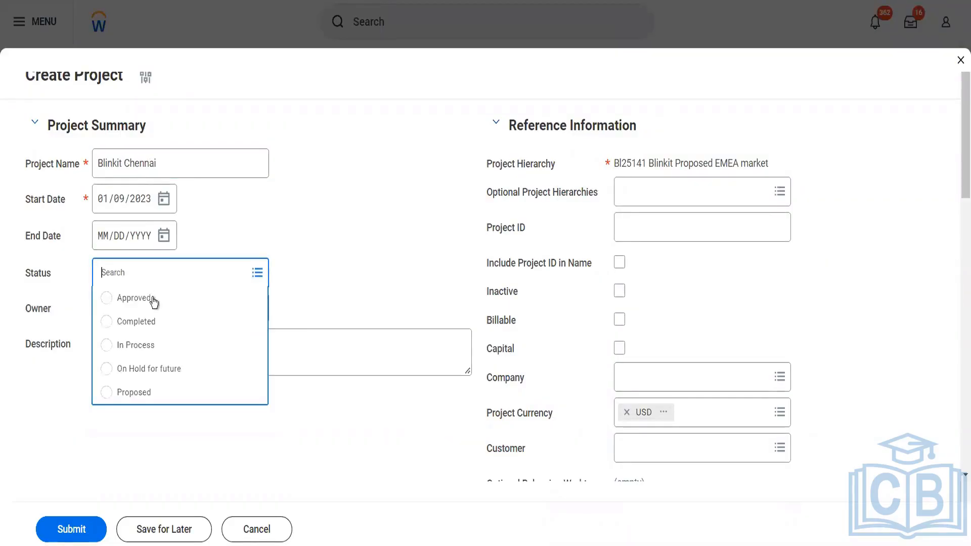
left_click(152, 300)
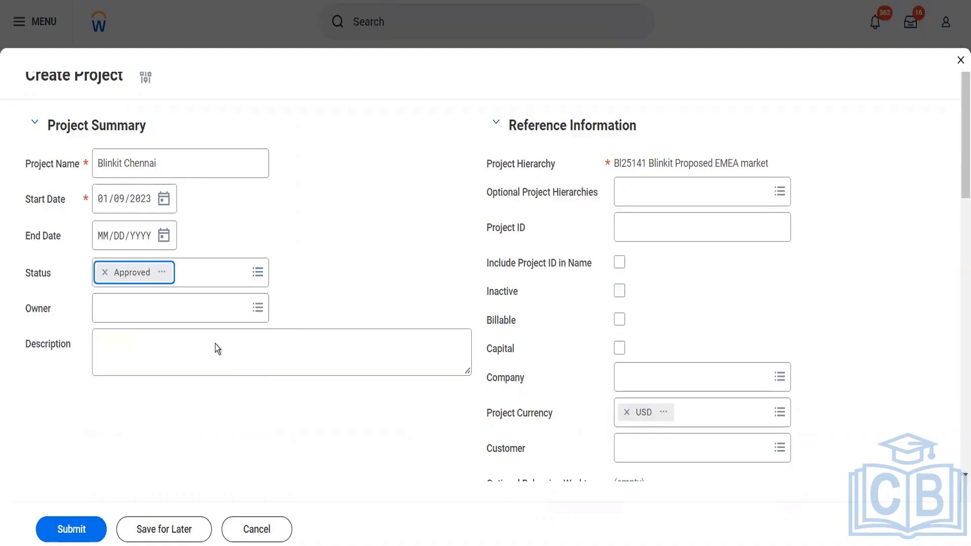
left_click(206, 310)
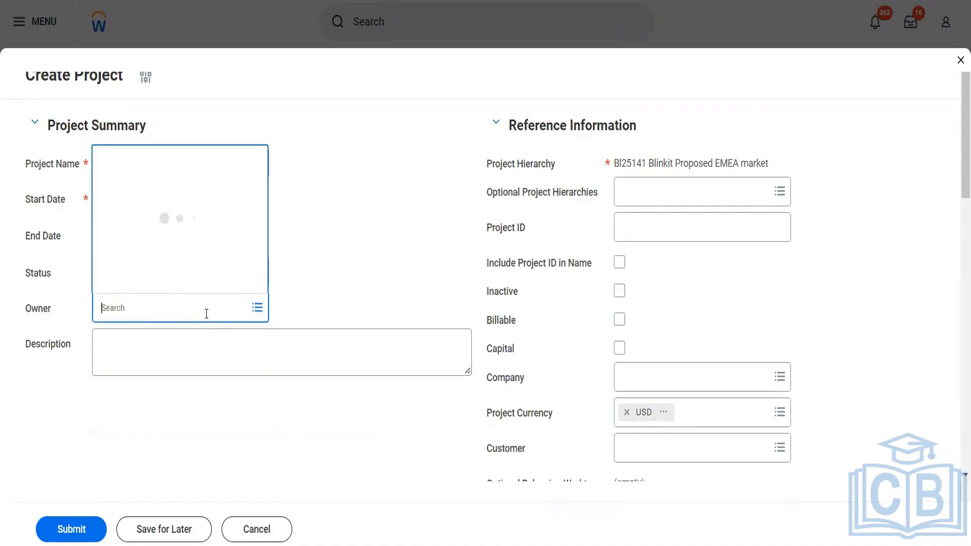
type("ter ser")
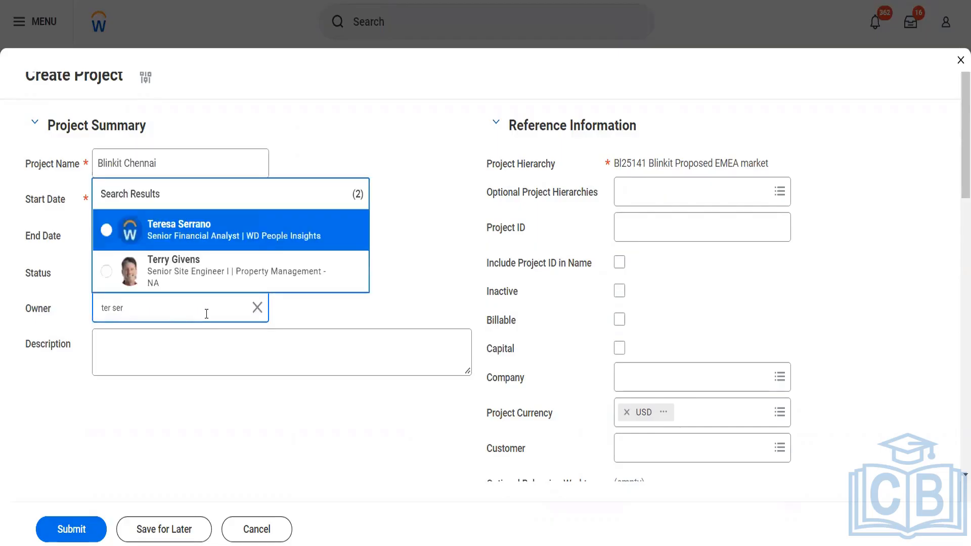
left_click(187, 224)
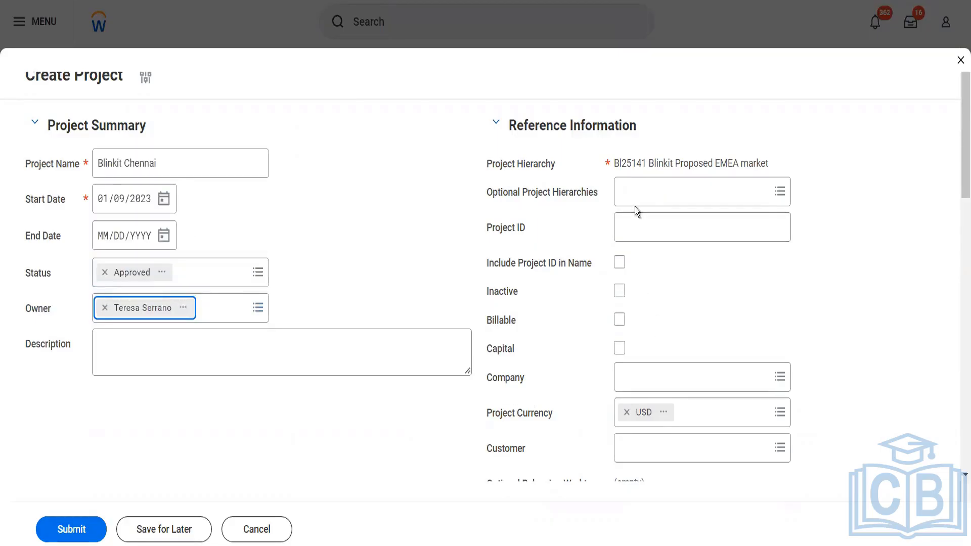
- Enter project ID BGC01 included in the name, company BGC, and customer Reliance Hotels
left_click(638, 223)
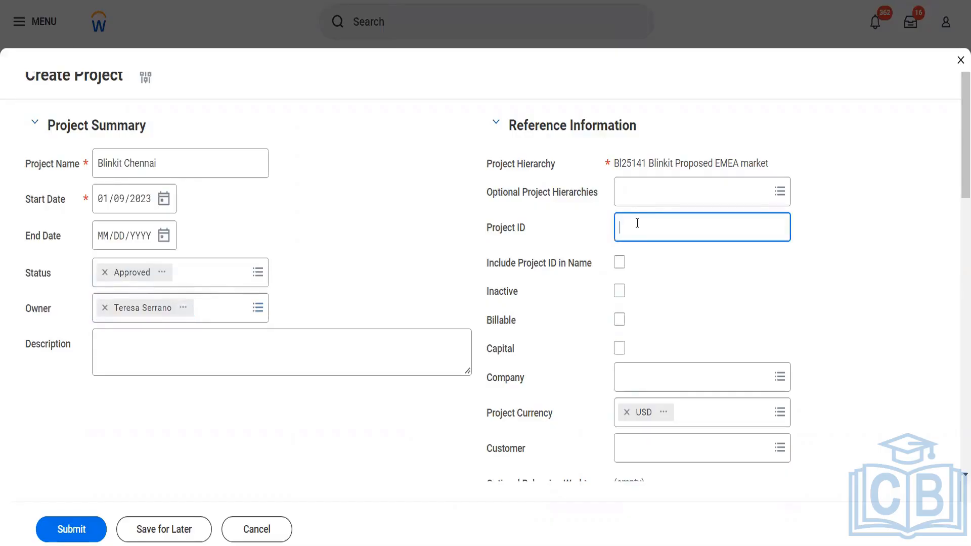
type("BGC01")
key("Tab")
key("space")
key("Tab")
key("Tab")
key("Tab")
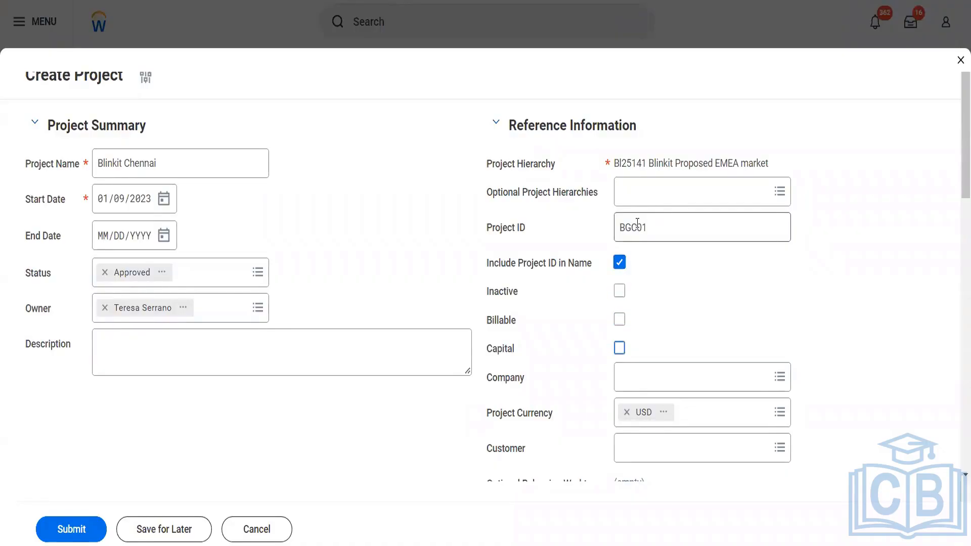
key("Tab")
type("bgc")
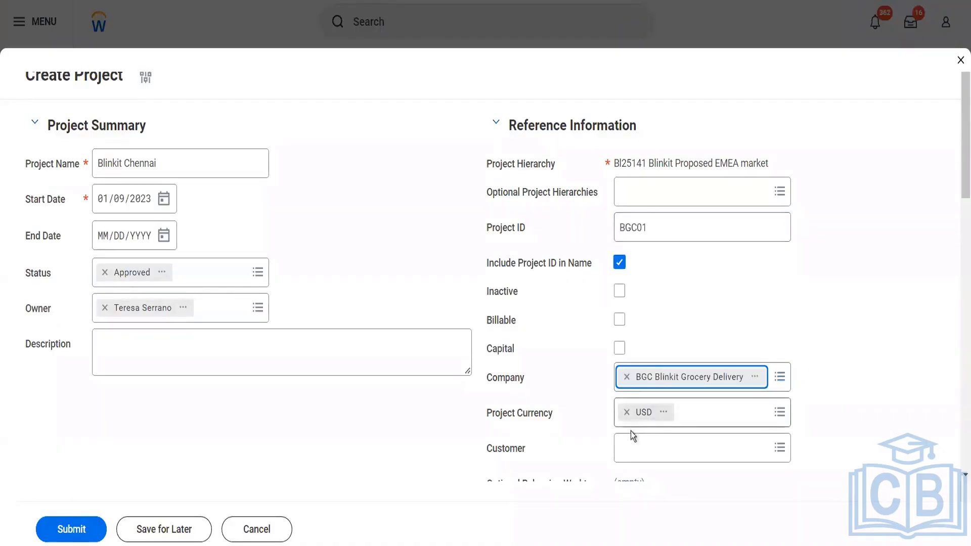
left_click(630, 445)
type("Rel")
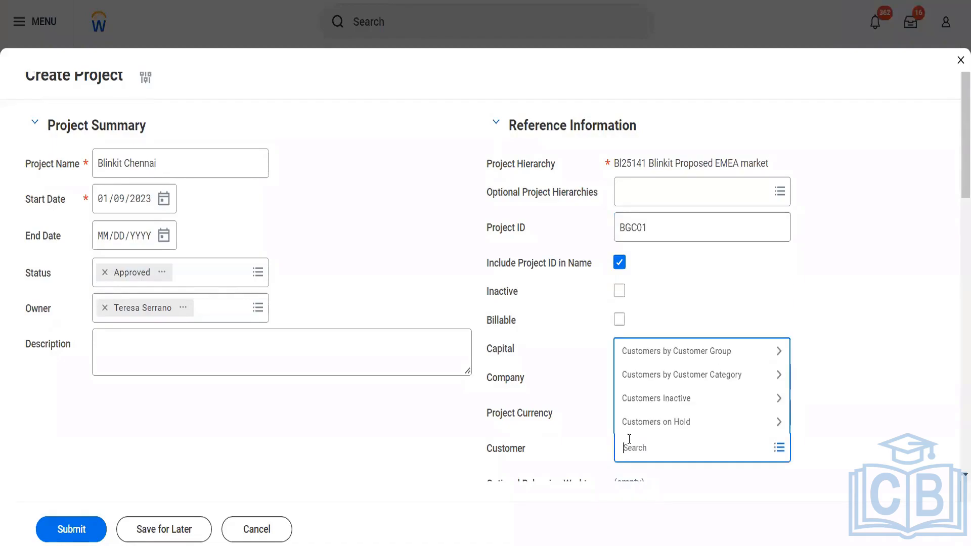
type(" hotel")
key("Return")
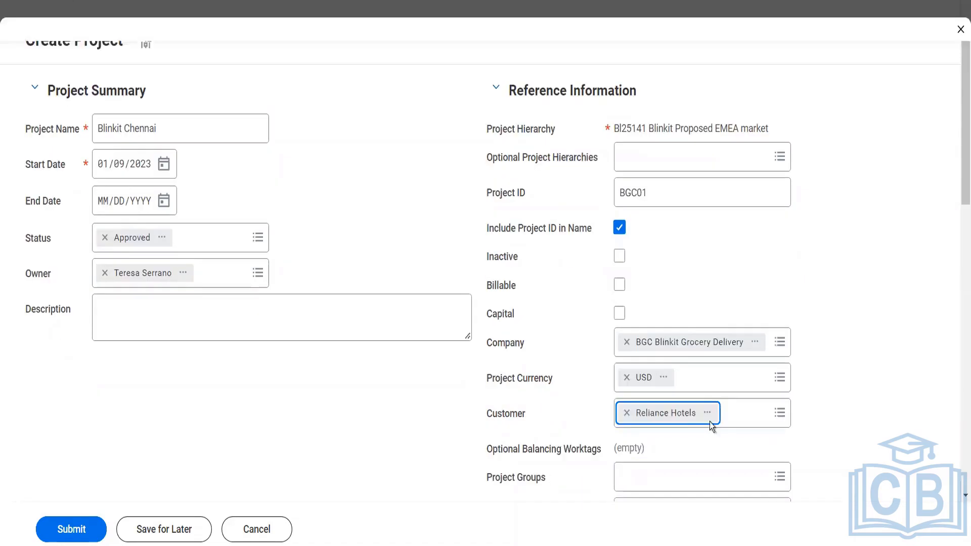
- On Project Budget, set estimated budget 12000 and estimated revenue/savings 2000
scroll(848, 417, "down", 4)
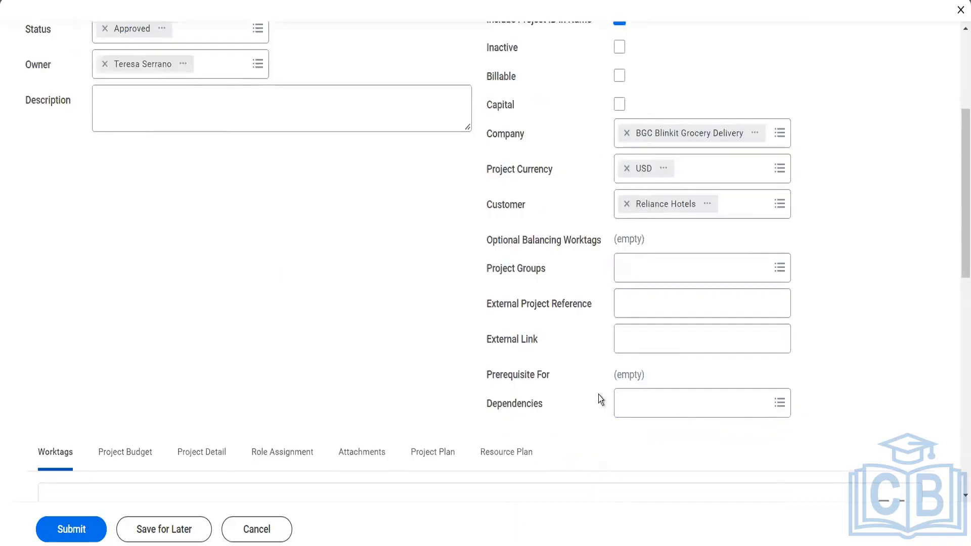
scroll(599, 395, "down", 3)
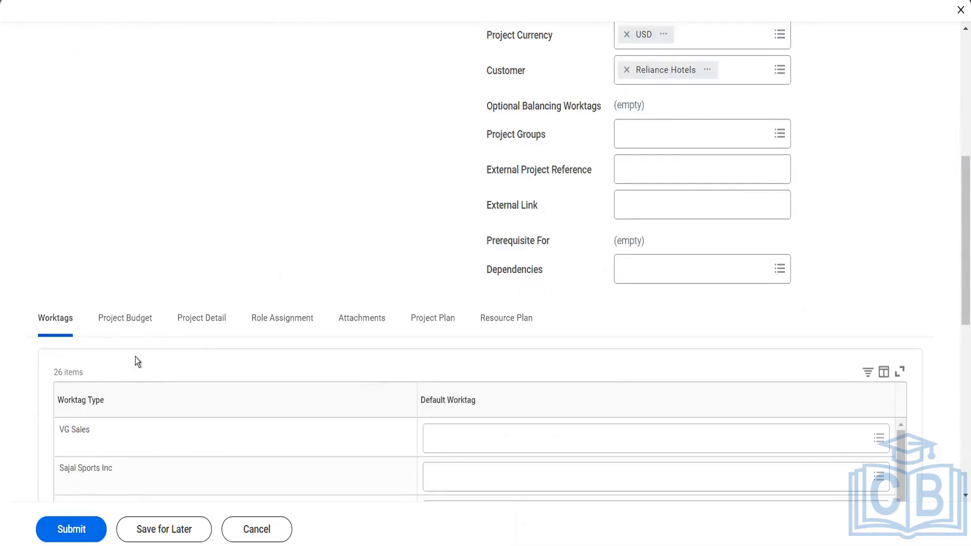
scroll(180, 268, "down", 3)
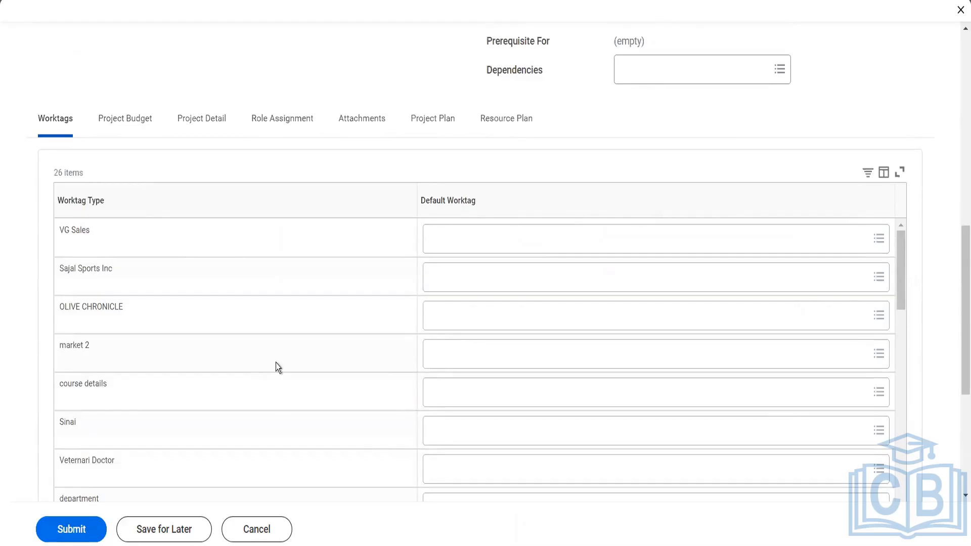
left_click(136, 122)
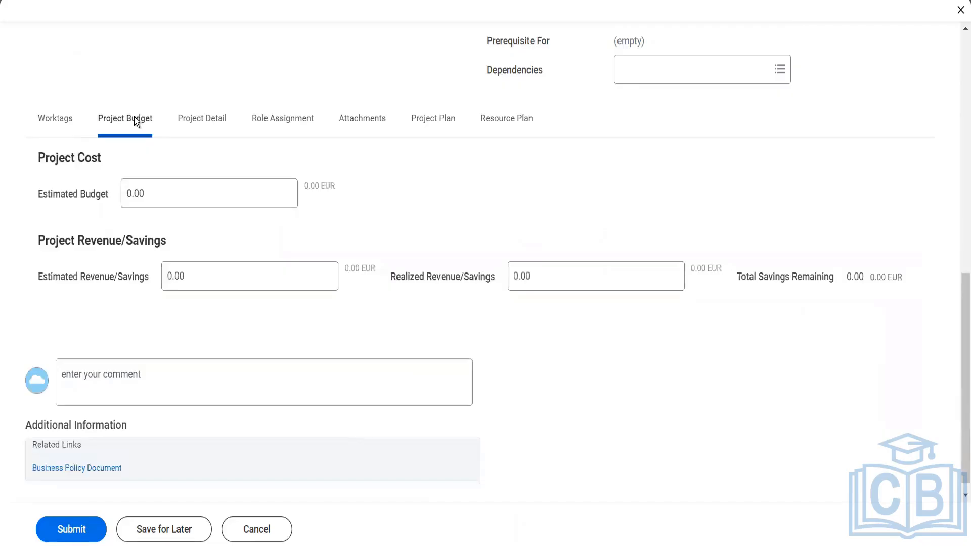
left_click(237, 188)
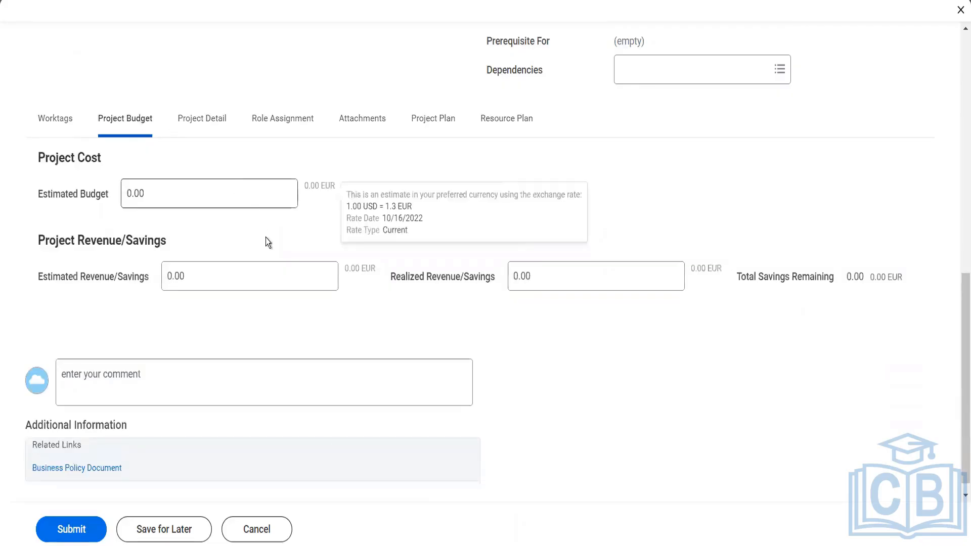
left_click(163, 191)
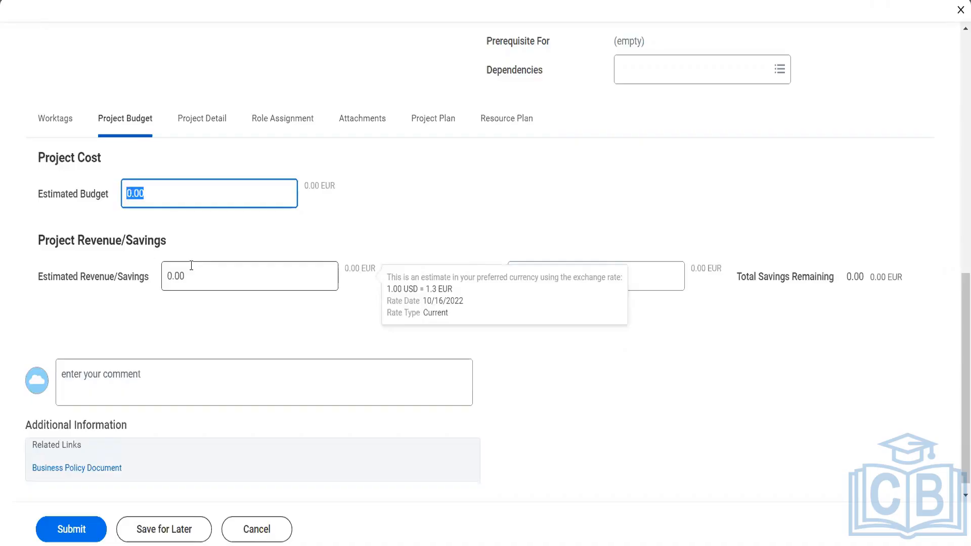
type("12000")
left_click(191, 276)
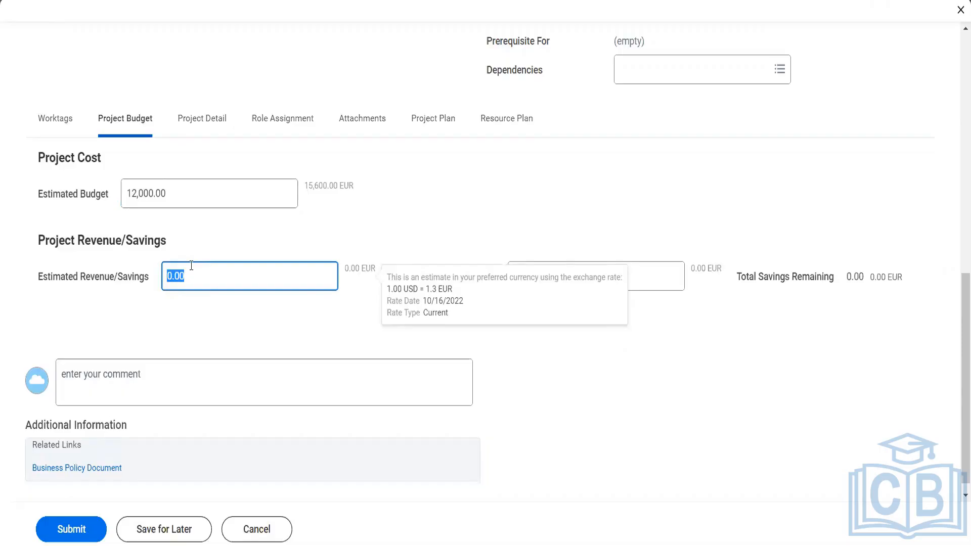
type("2000")
key("Tab")
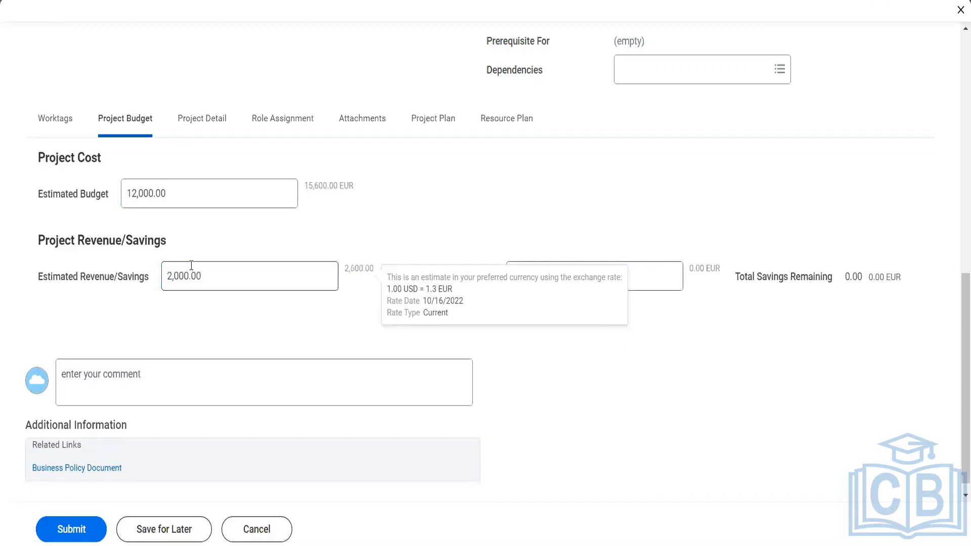
left_click(505, 359)
- Set realized revenue/savings to 1000
left_click(556, 281)
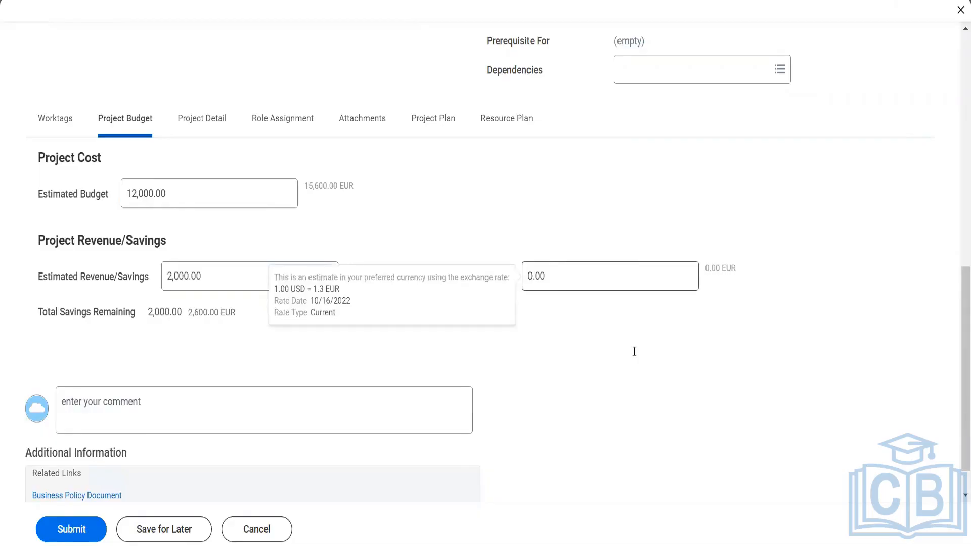
left_click(584, 289)
key("BackSpace")
key("BackSpace")
key("BackSpace")
key("BackSpace")
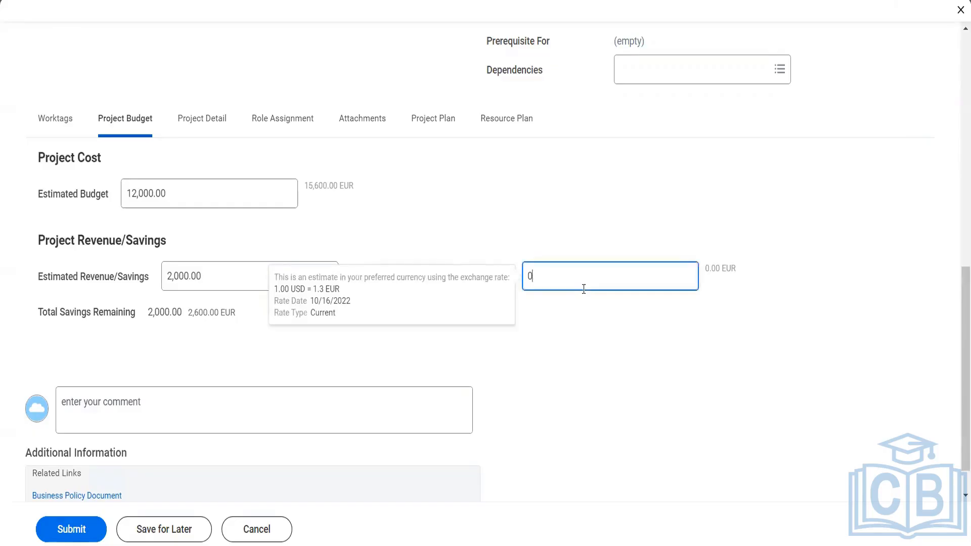
type("1000")
key("Tab")
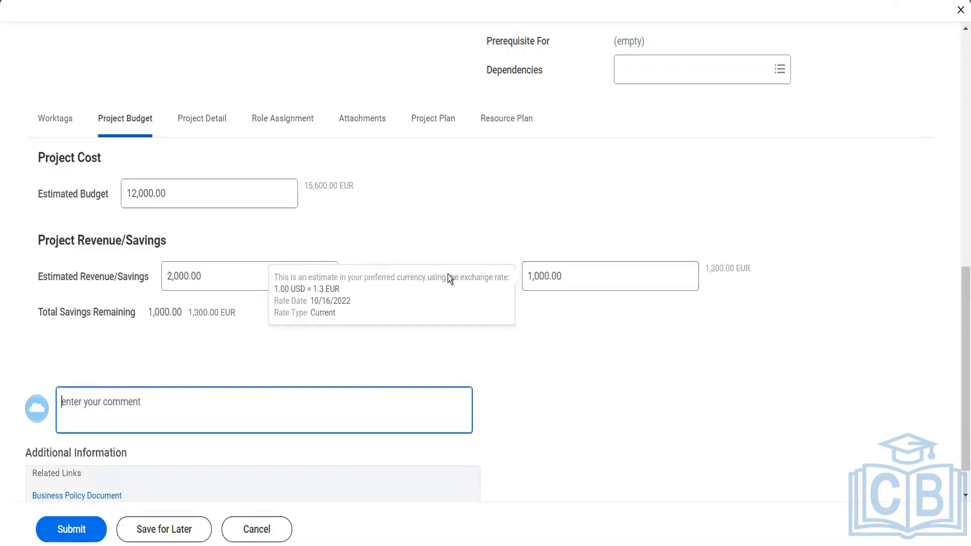
left_click(209, 130)
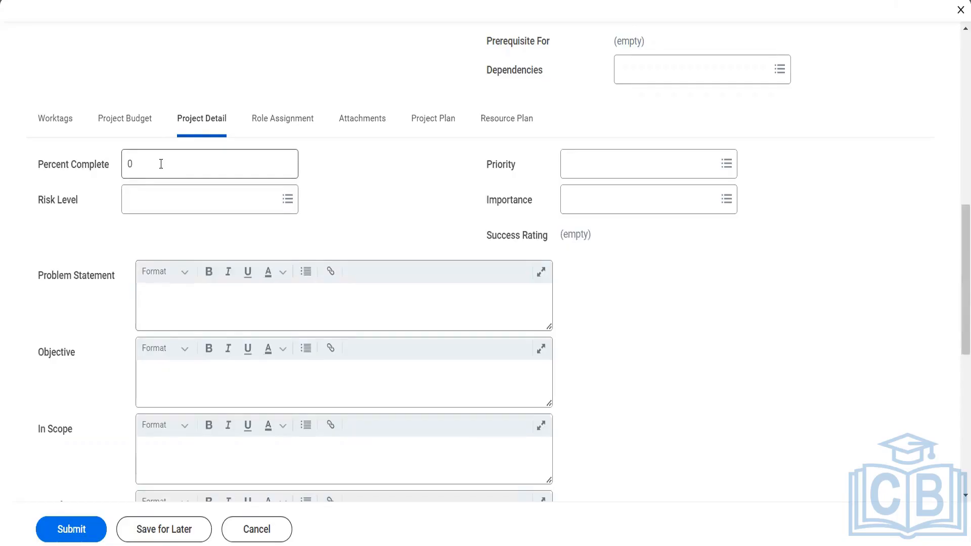
- Set 20 percent complete, High risk level, A-High priority and 1 - Critical importance
left_click_drag(161, 163, 119, 166)
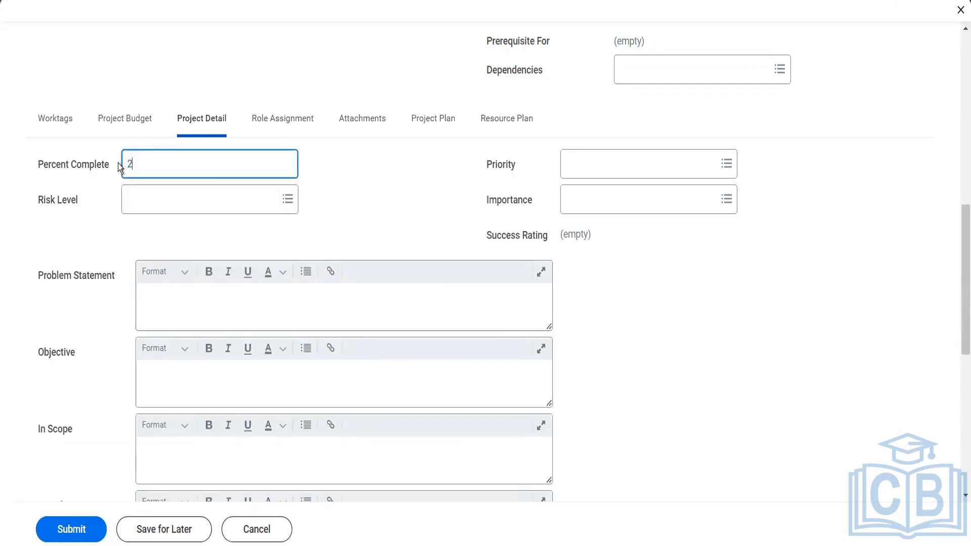
left_click(146, 198)
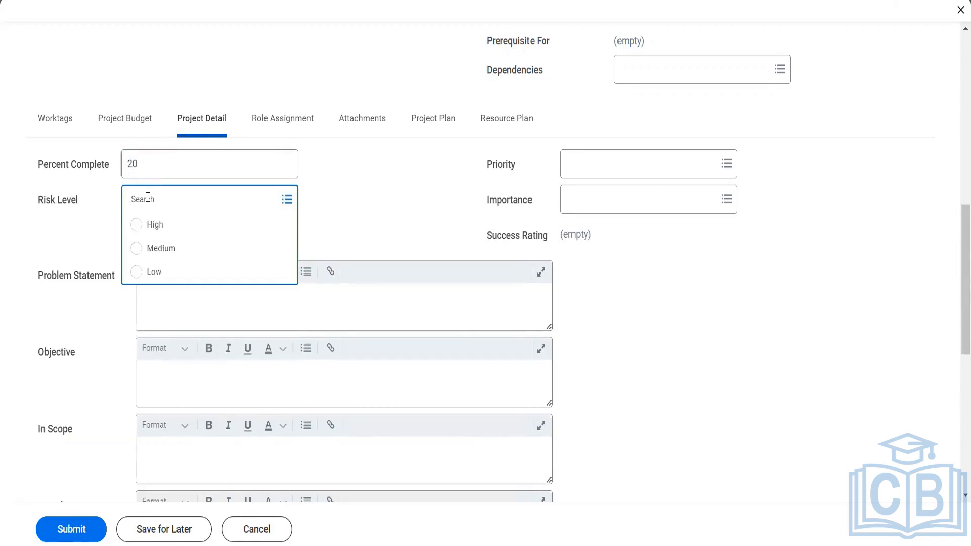
left_click(157, 223)
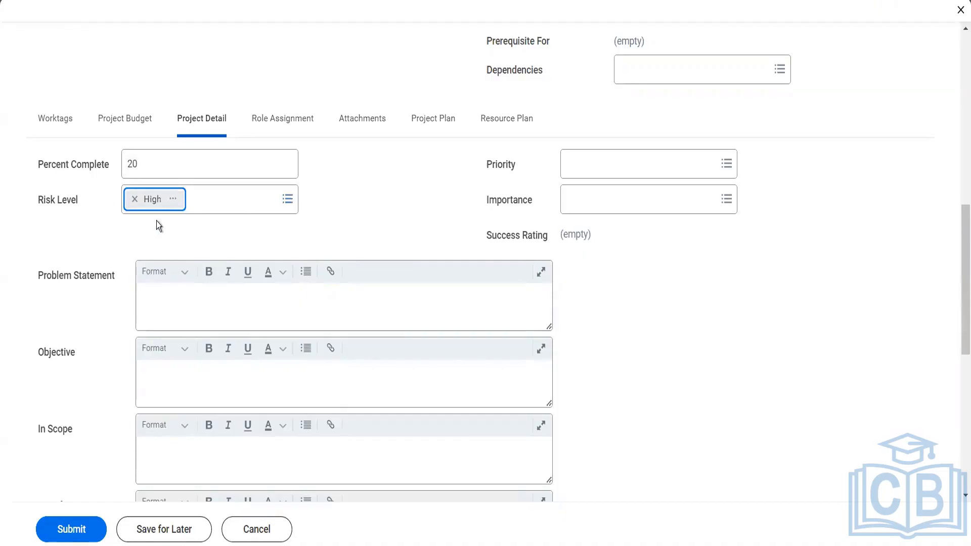
left_click(620, 167)
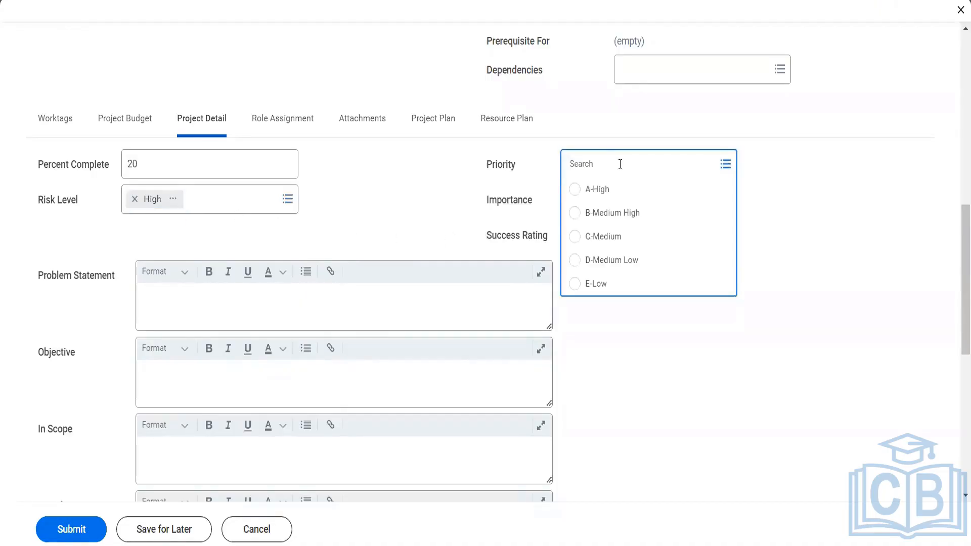
left_click(609, 190)
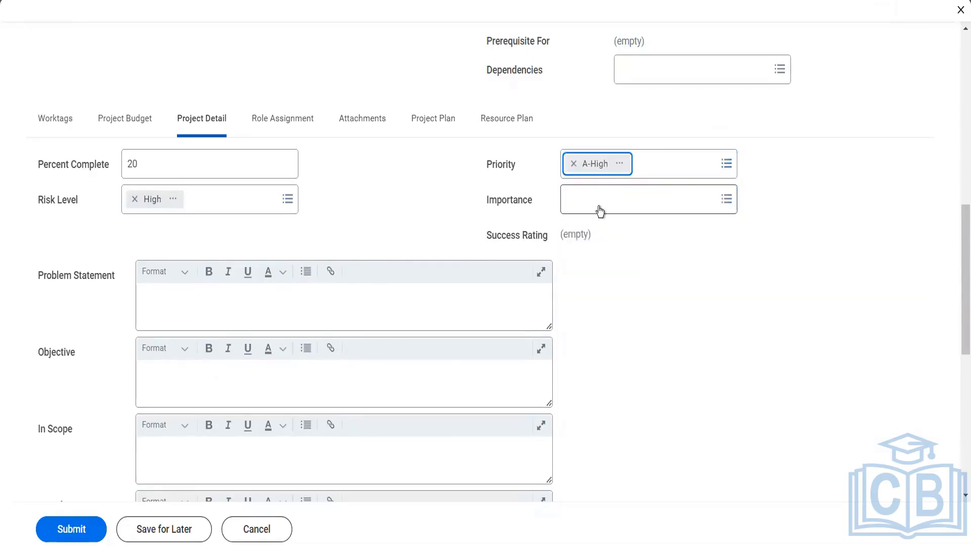
left_click(600, 211)
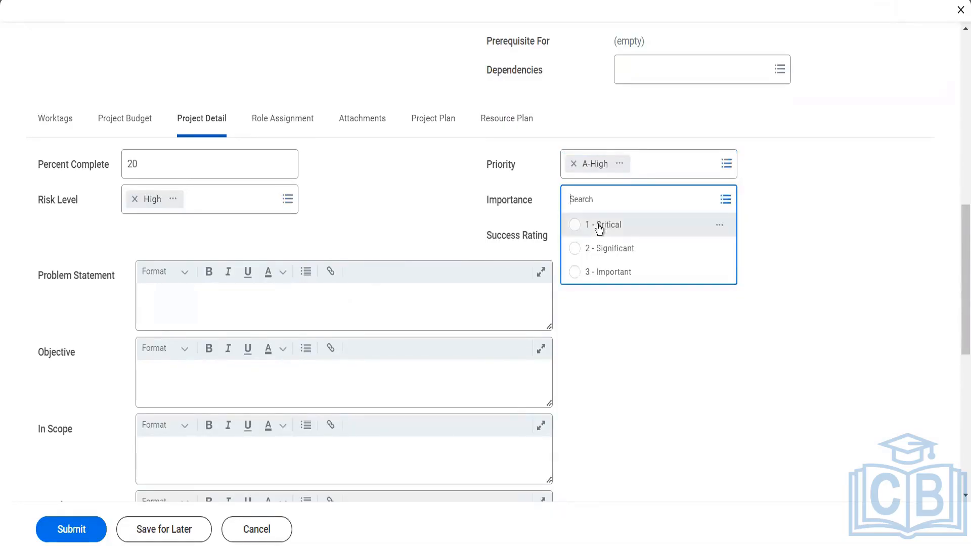
left_click(599, 227)
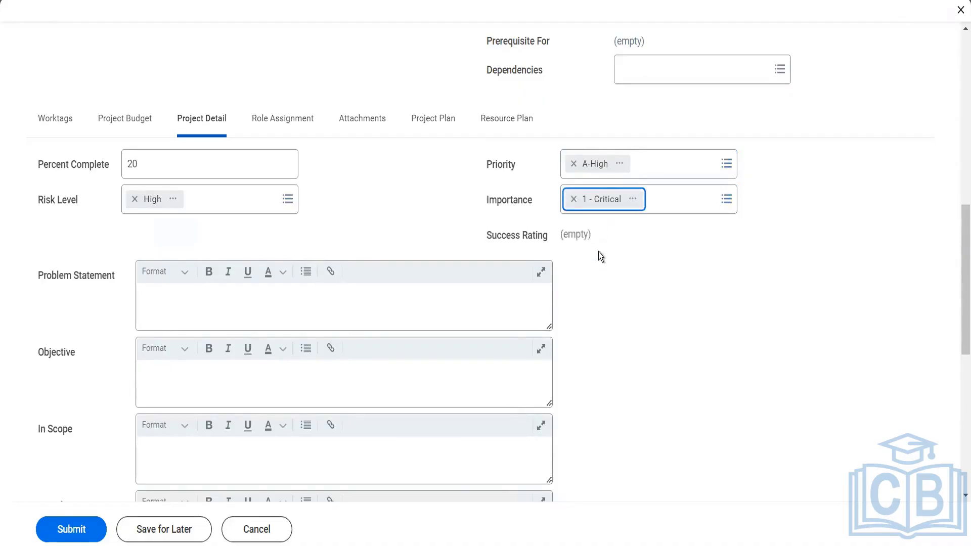
left_click(348, 298)
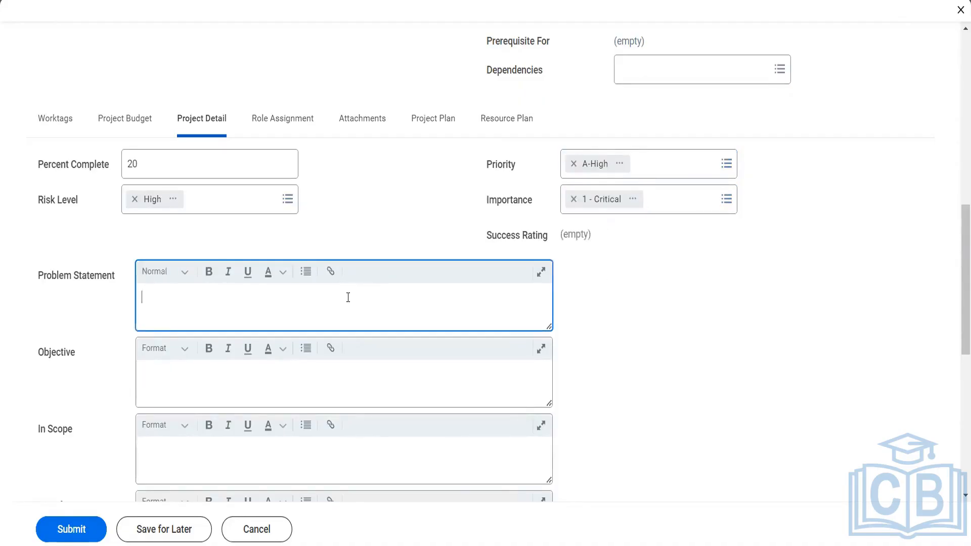
- Write problem statement 'We never had business in chennai' and objective to capture 20% market in 29 months
type("We never had business i")
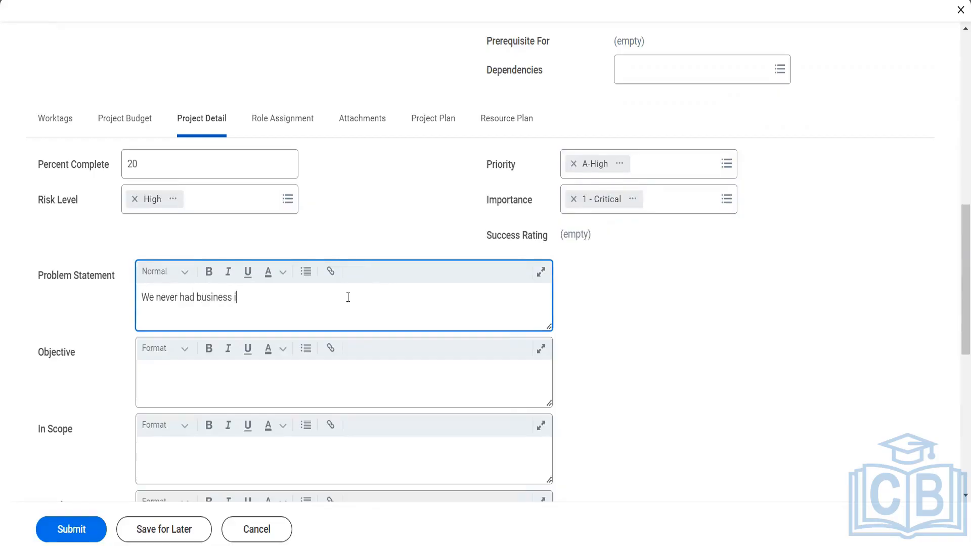
type("n chenaa=")
key("BackSpace")
key("BackSpace")
key("BackSpace")
type("nai")
left_click(317, 376)
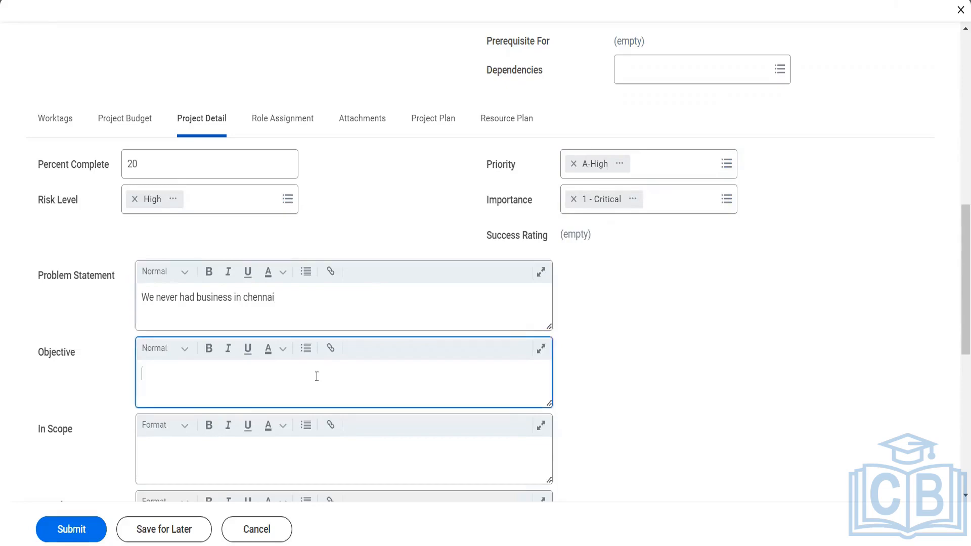
type("to captu")
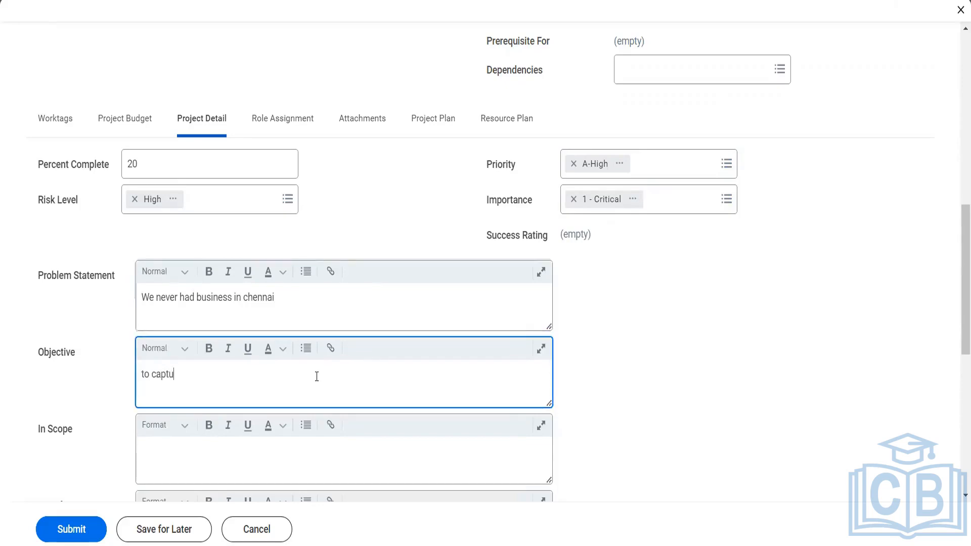
type("re 20% narket")
key("BackSpace")
key("BackSpace")
key("BackSpace")
key("BackSpace")
key("BackSpace")
key("BackSpace")
type("market i nw")
key("BackSpace")
key("BackSpace")
type("n next ")
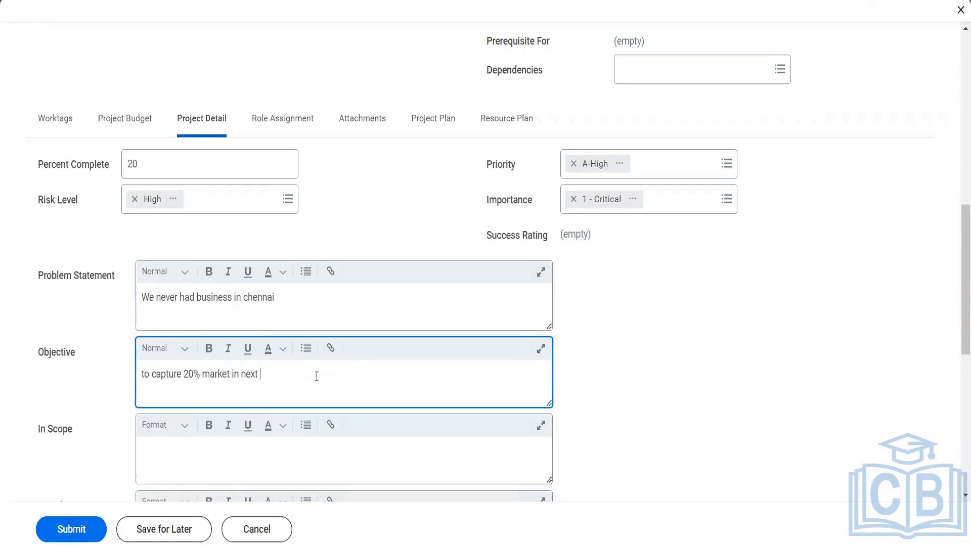
type("29 months")
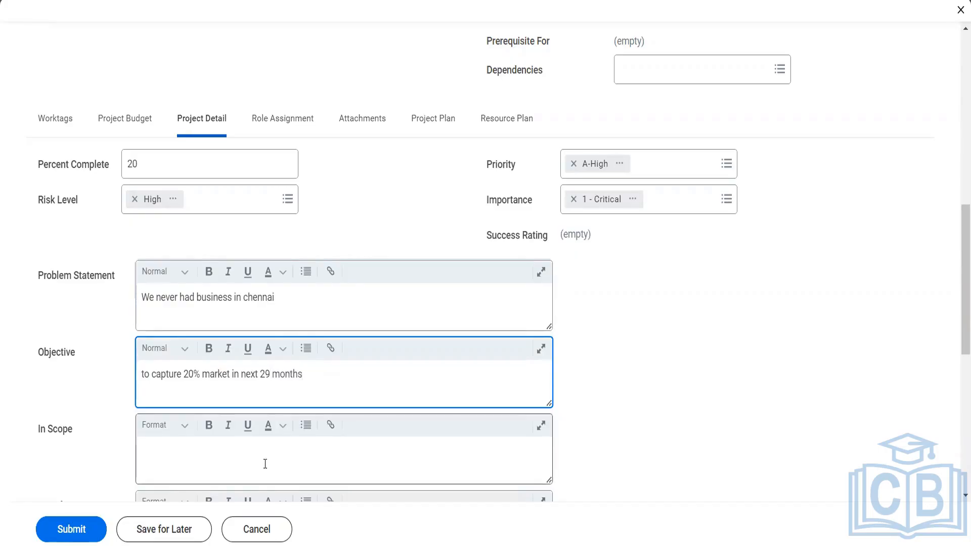
- Set in scope 'Retail customers, Small Consumers' and out of scope 'Big Malls industries negative areas'
left_click(265, 464)
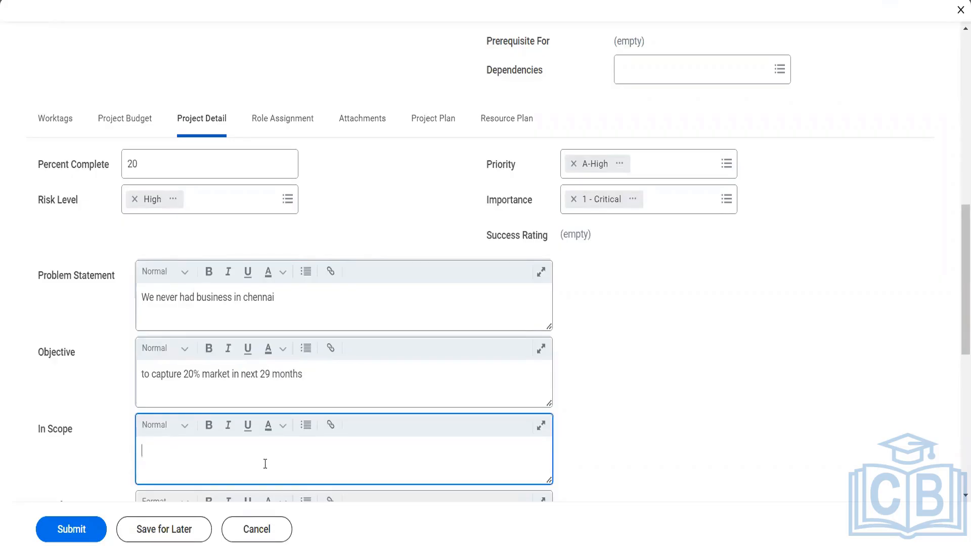
type("Retail customers, Small Cons")
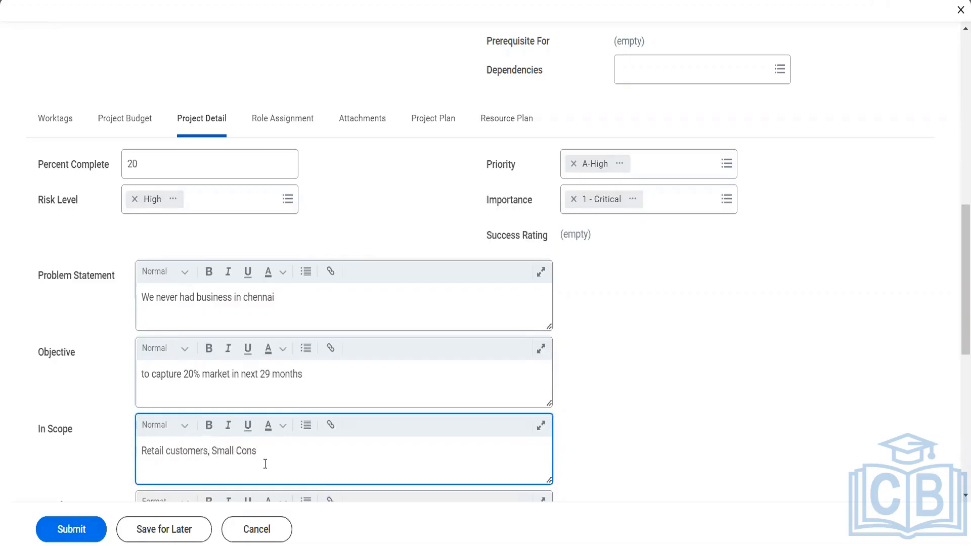
type("umers")
scroll(623, 450, "down", 3)
left_click(322, 344)
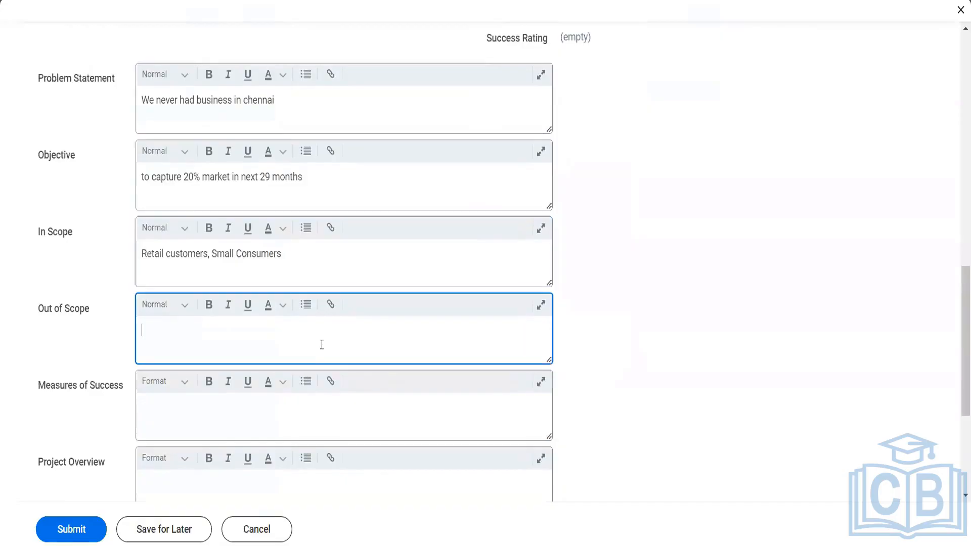
type("Big Malls industries nev")
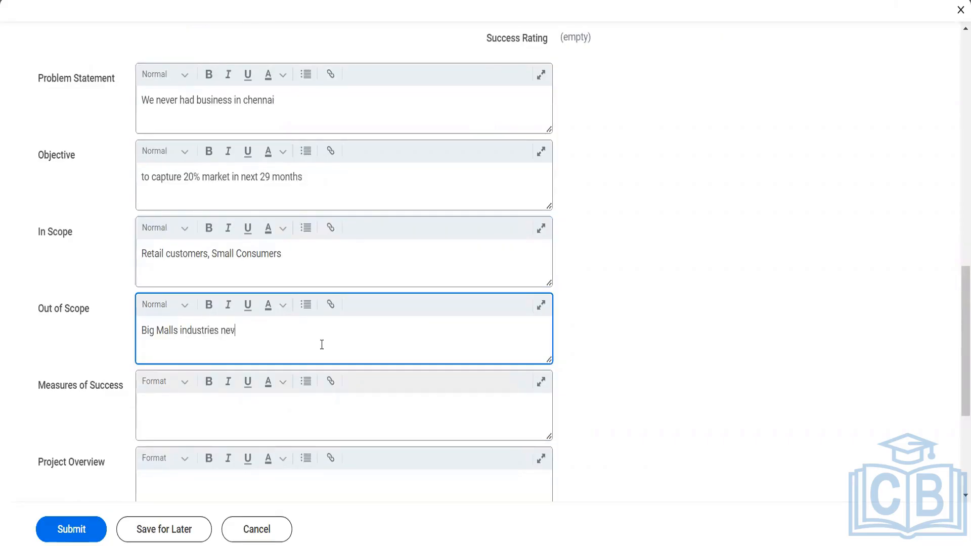
type("=gative")
key("BackSpace")
key("BackSpace")
key("BackSpace")
key("BackSpace")
key("BackSpace")
key("BackSpace")
key("BackSpace")
key("BackSpace")
type("gative areas")
- Enter measures of success 'Sale vs revenue' and overview 'Local delivery firm to help us'
left_click(291, 414)
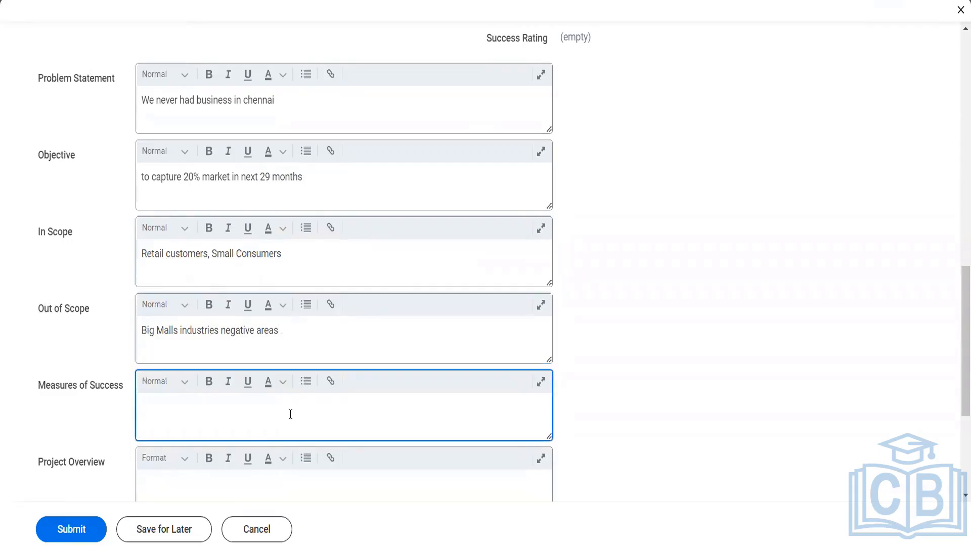
type("Sale vs revenue")
scroll(291, 414, "down", 2)
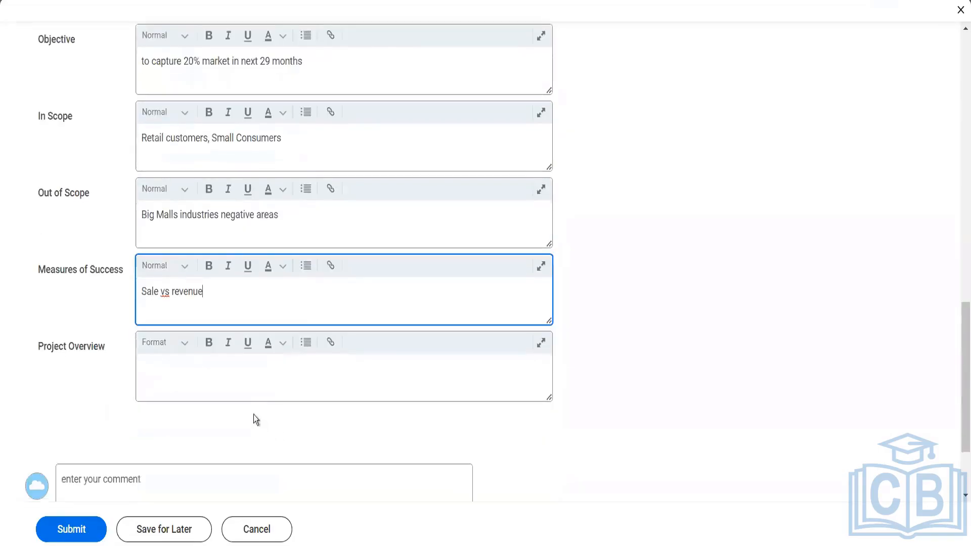
left_click(245, 397)
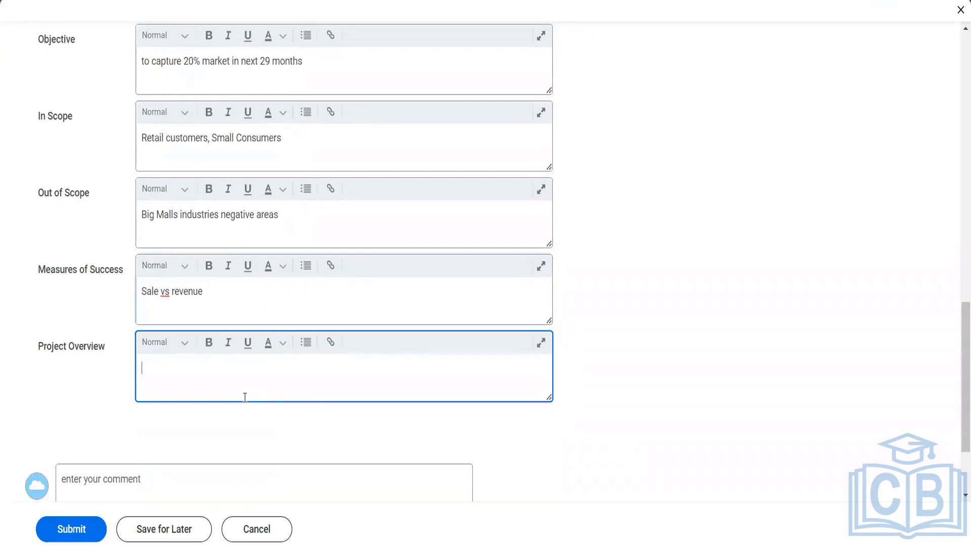
type("Local delivery firm to help us")
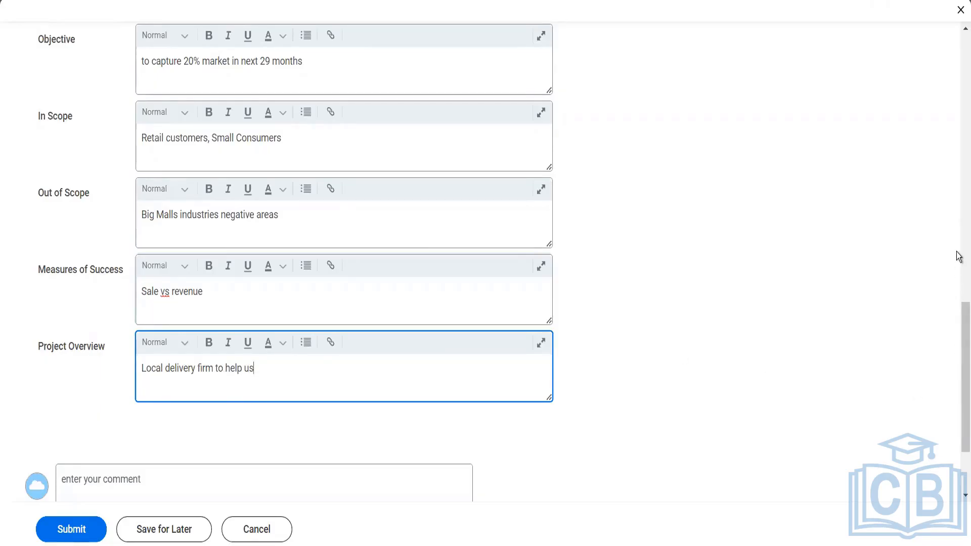
scroll(958, 257, "up", 8)
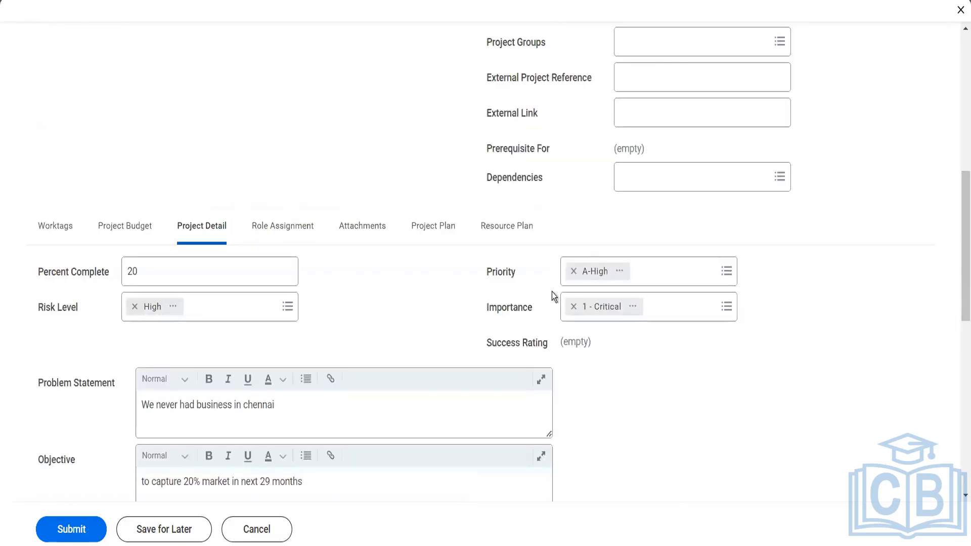
- Under Role Assignment, assign a searched worker to the Project Resource Manager role
left_click(261, 232)
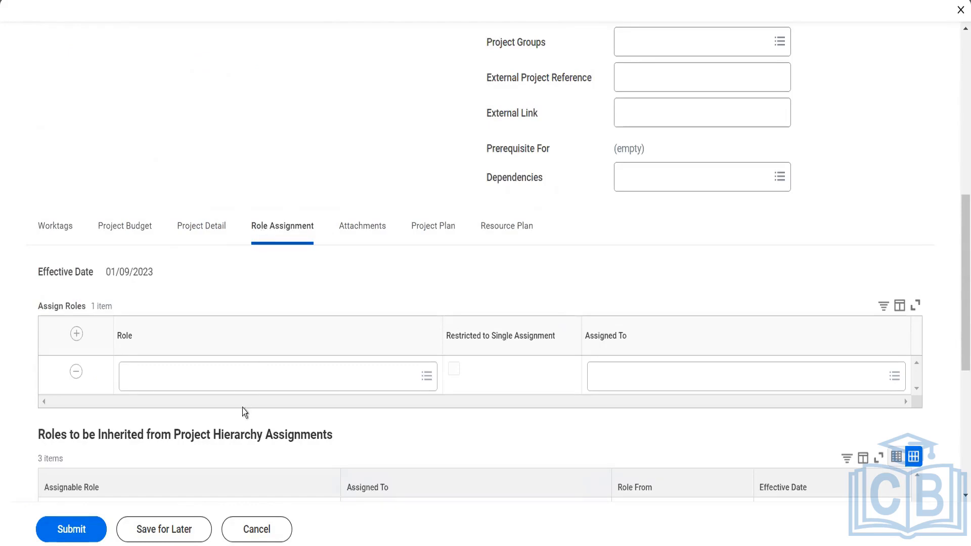
left_click(247, 387)
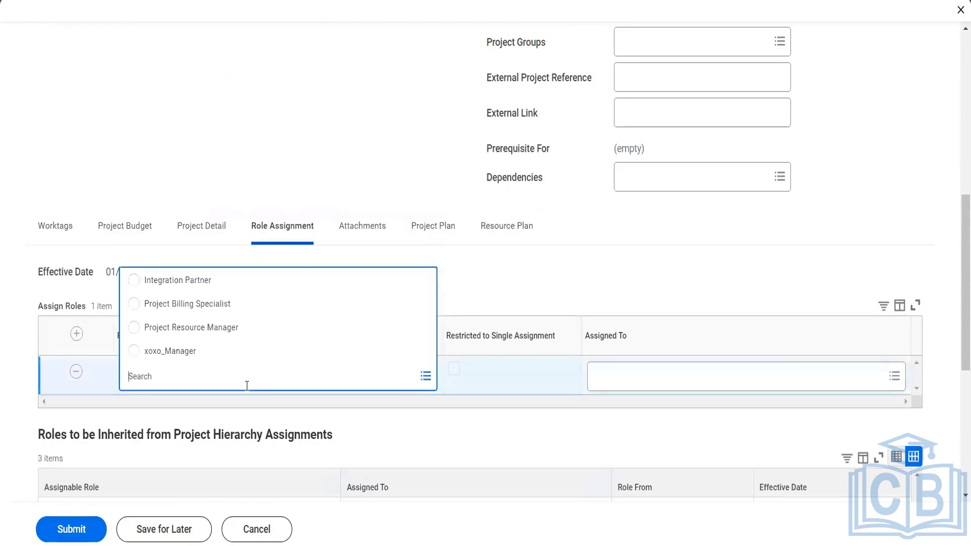
left_click(225, 335)
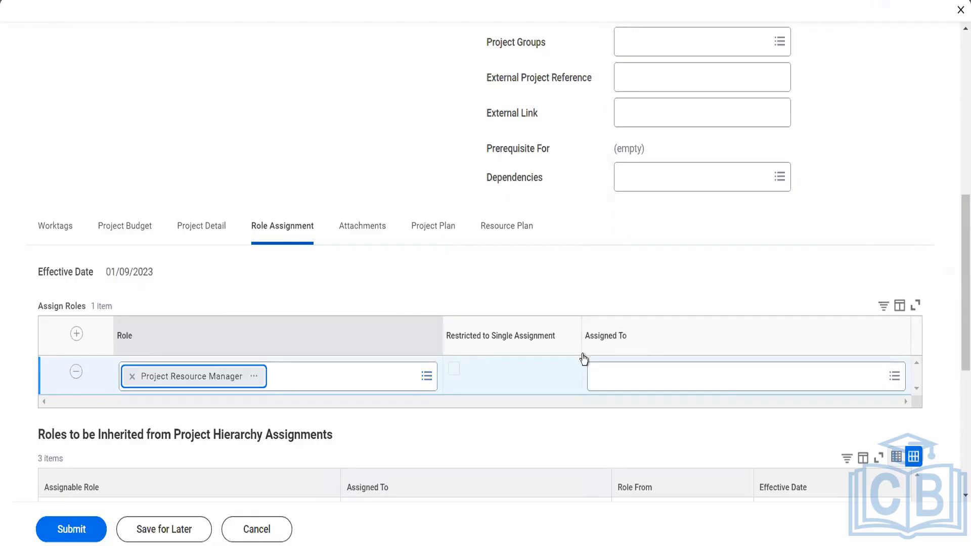
left_click(722, 387)
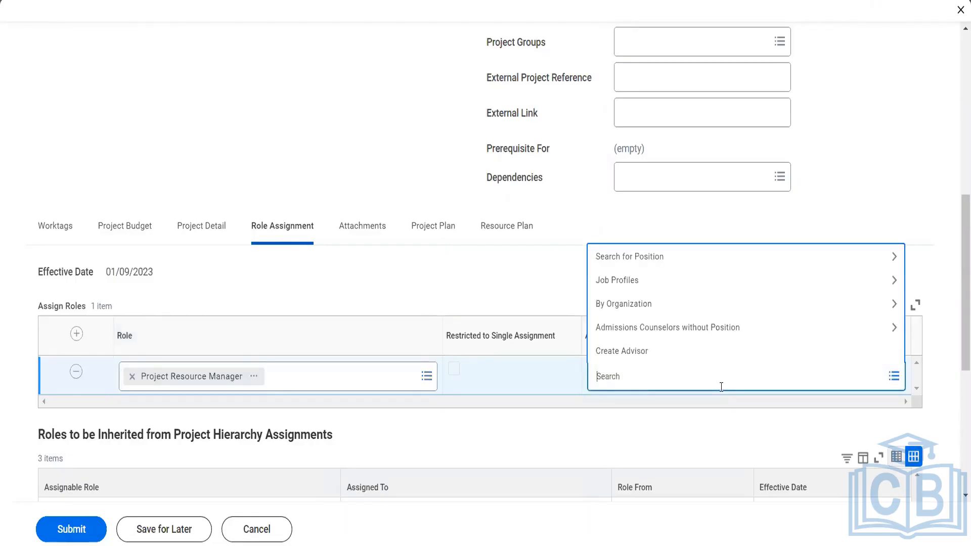
type("Im")
type("cne")
type("il")
key("Return")
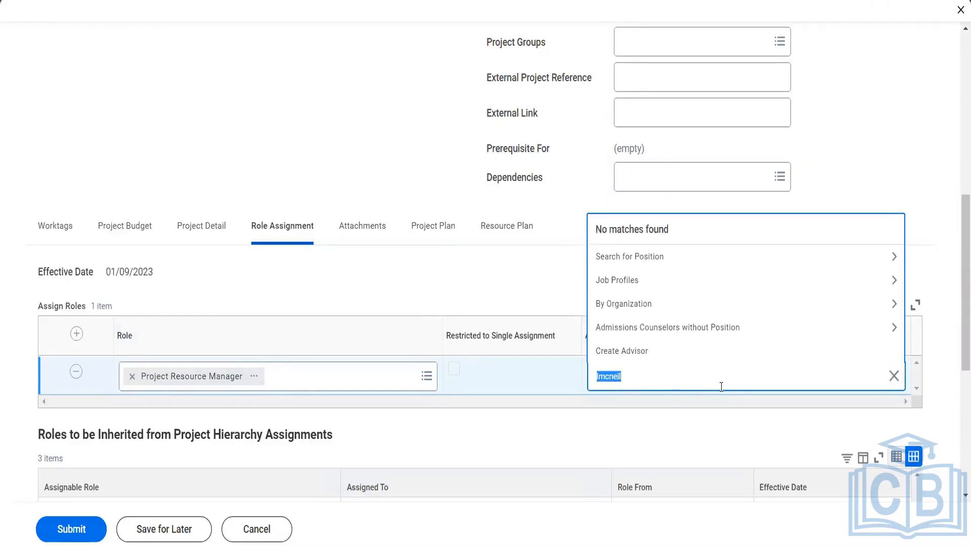
type("logan")
key("Return")
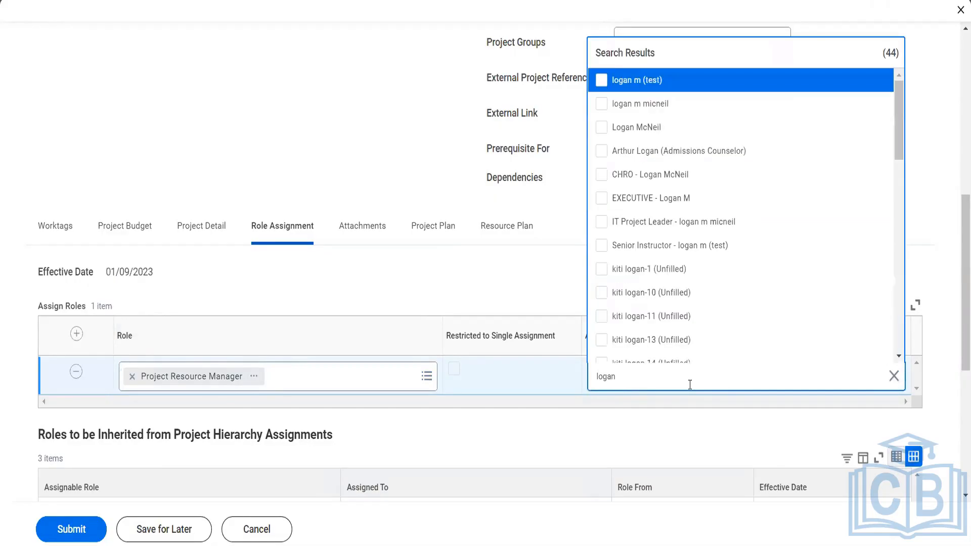
left_click(640, 133)
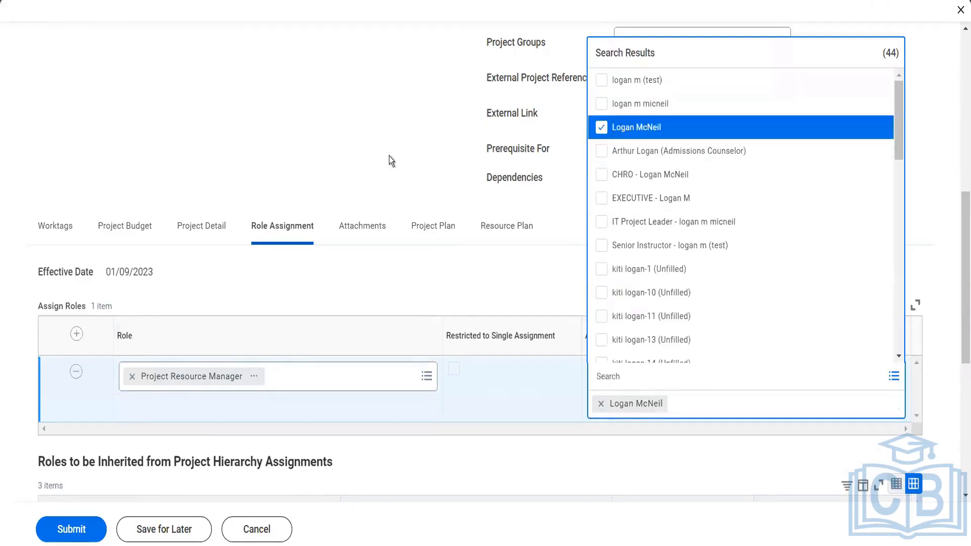
left_click(390, 156)
left_click(380, 242)
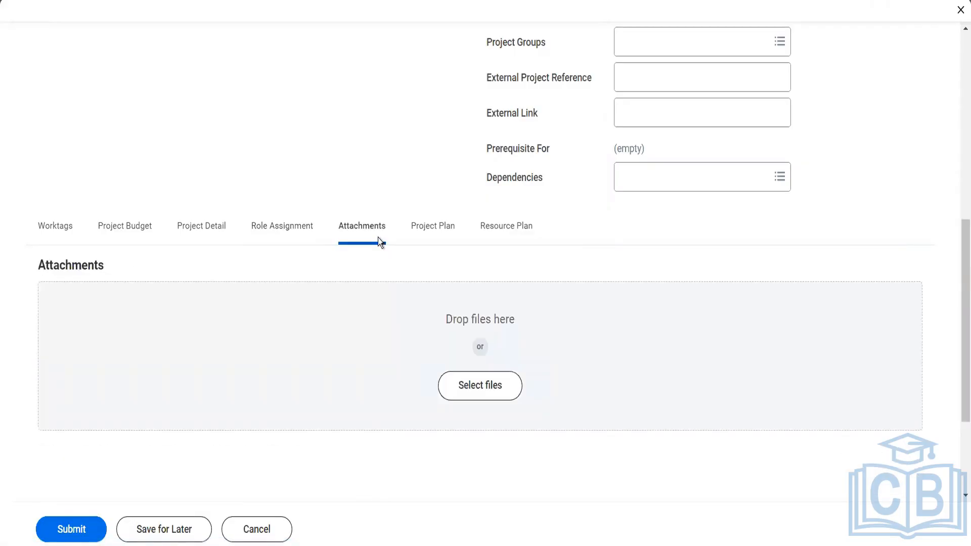
- Open the Project Plan from blank and add one empty phase row
left_click(431, 239)
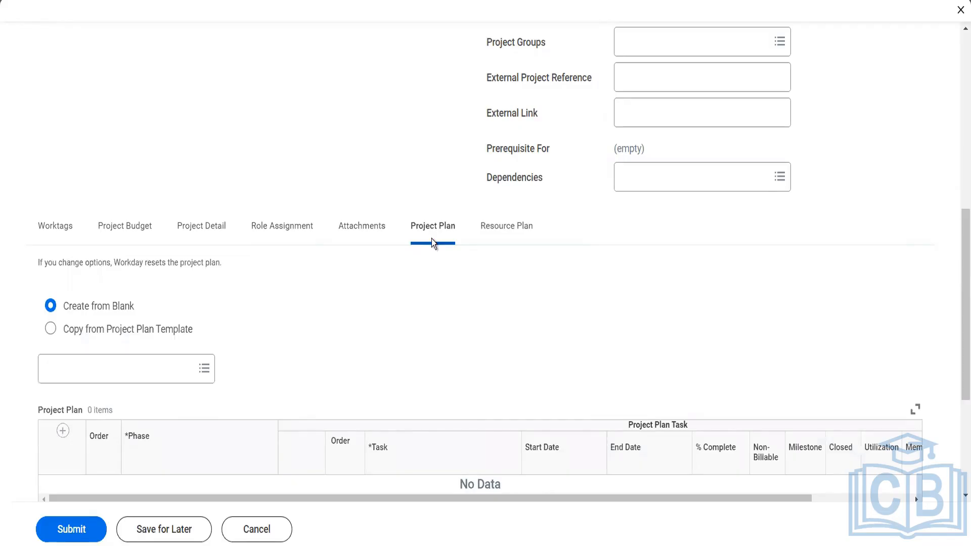
scroll(439, 335, "down", 3)
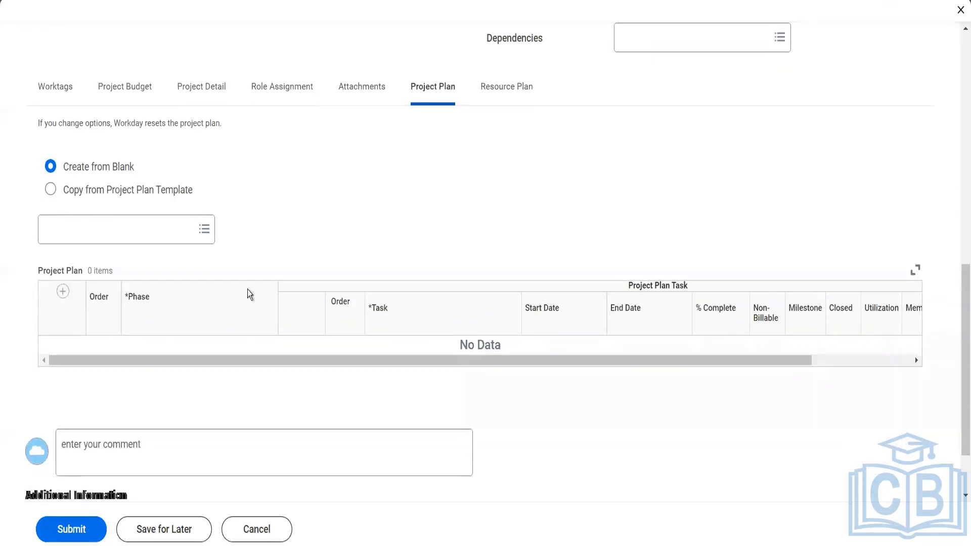
left_click(59, 295)
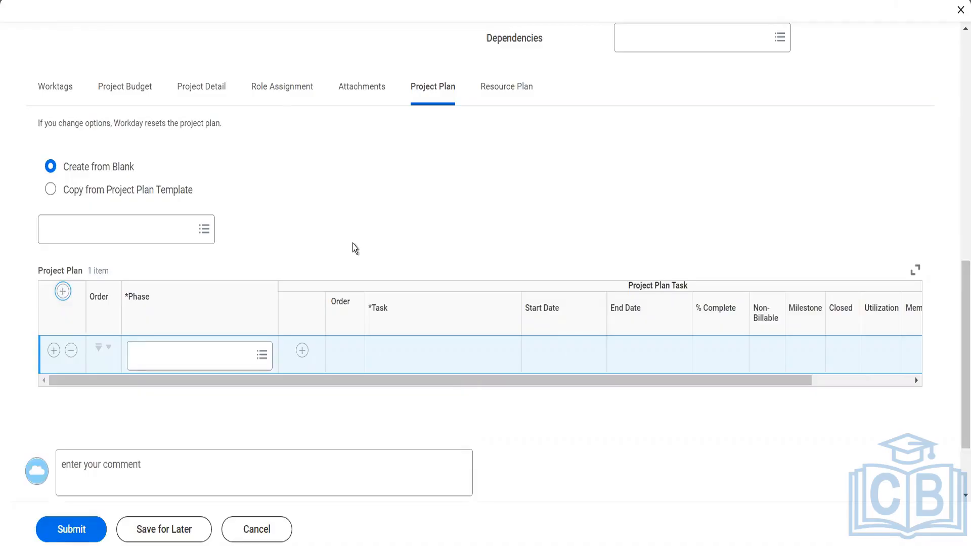
- Set the row's phase to 1 - Plan and Strategize with task Communication Plan
left_click(227, 366)
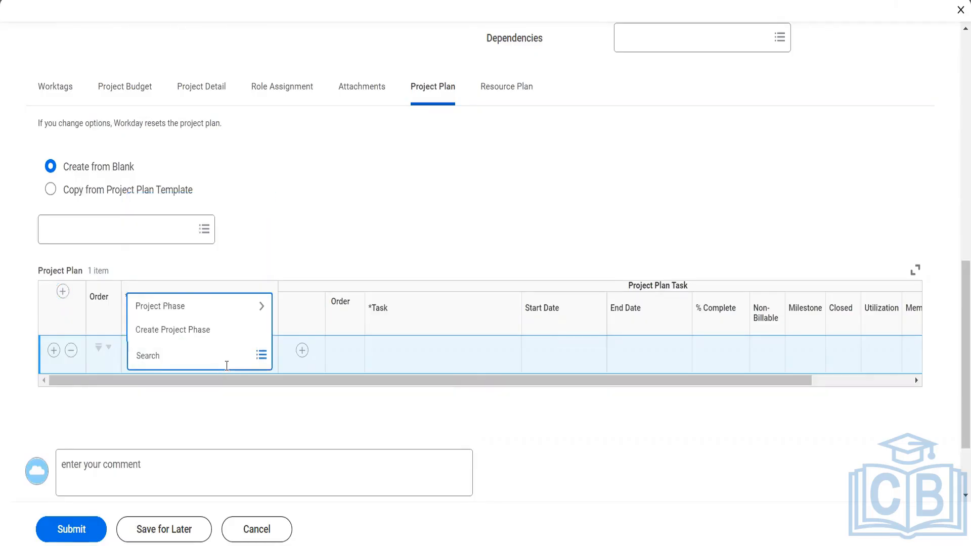
left_click(201, 314)
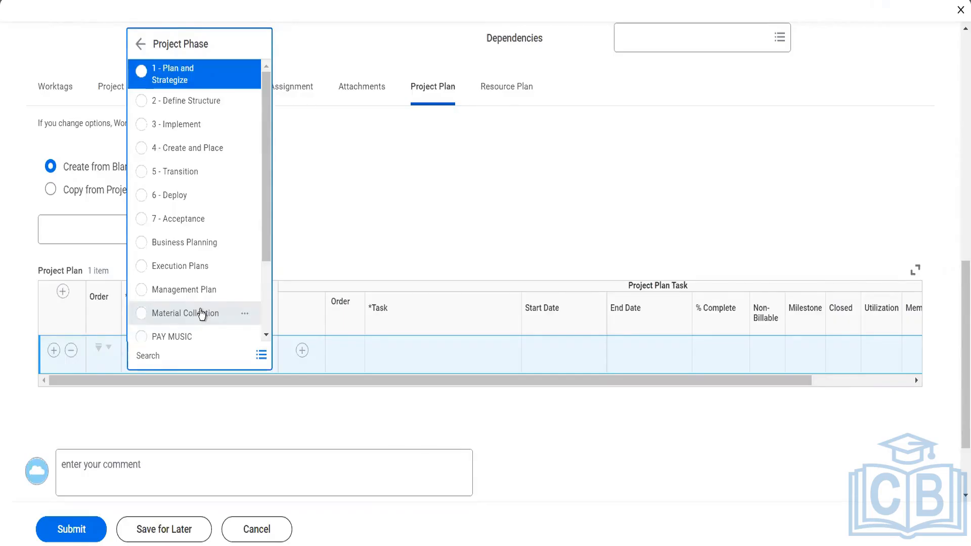
left_click(189, 85)
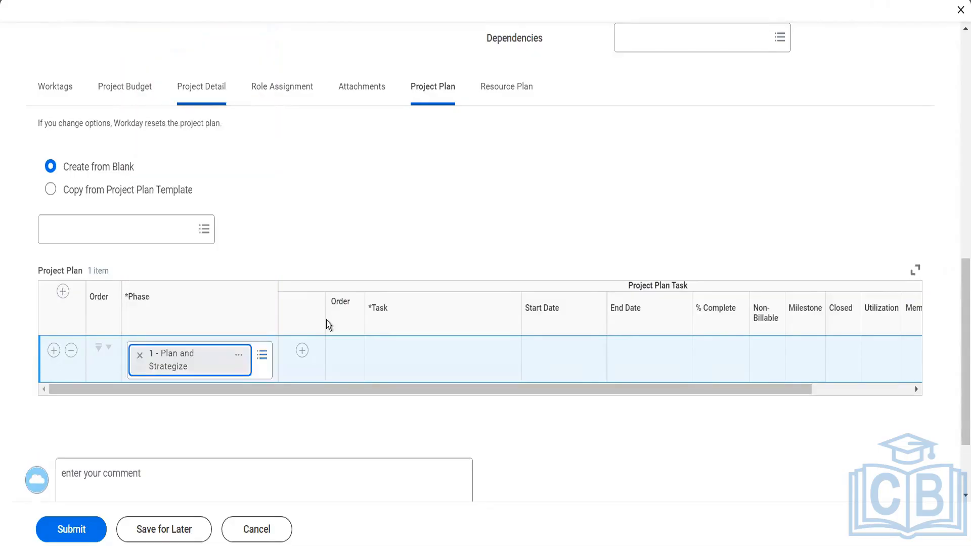
left_click(302, 351)
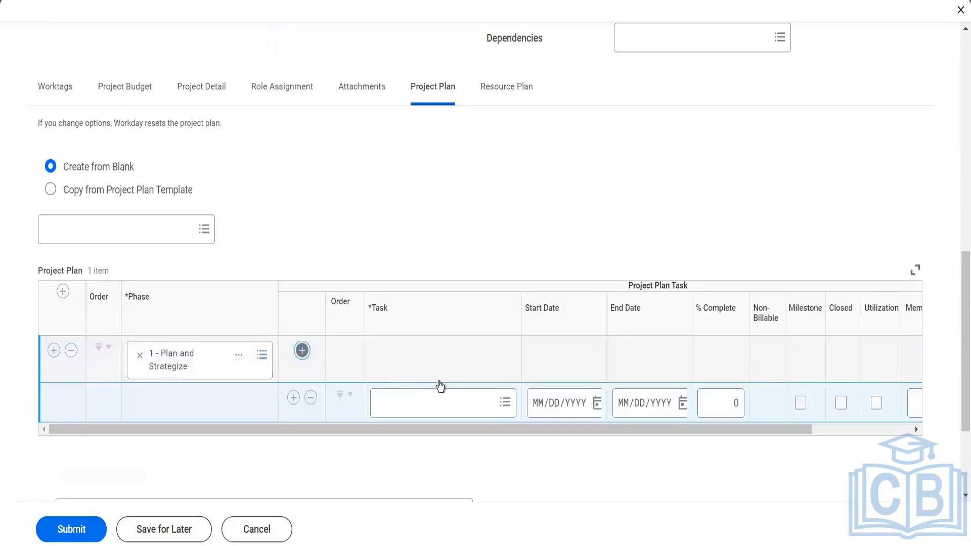
left_click(439, 409)
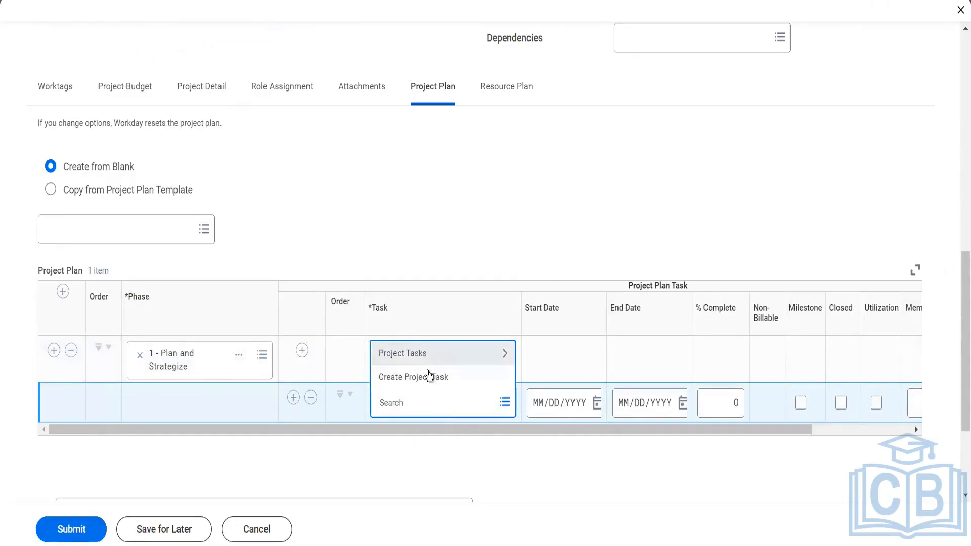
left_click(419, 355)
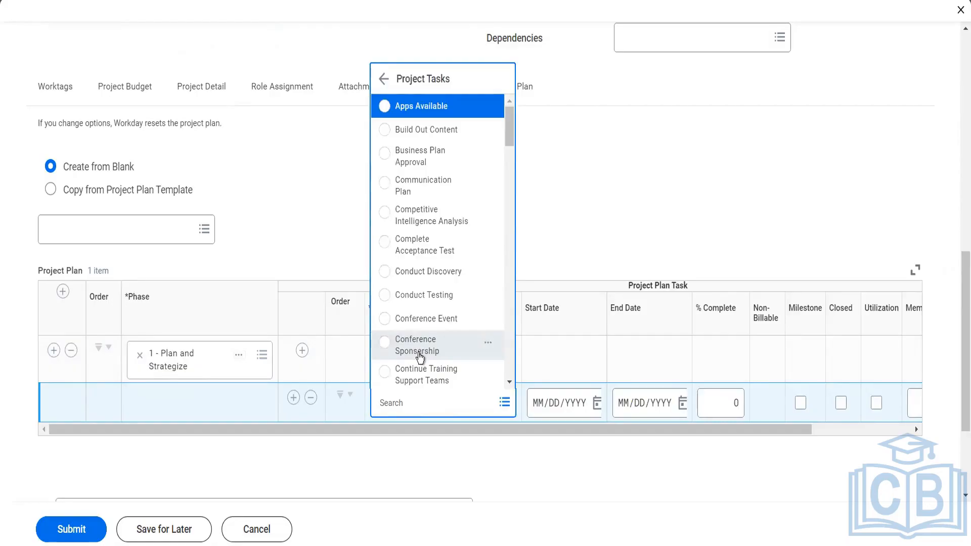
left_click(434, 193)
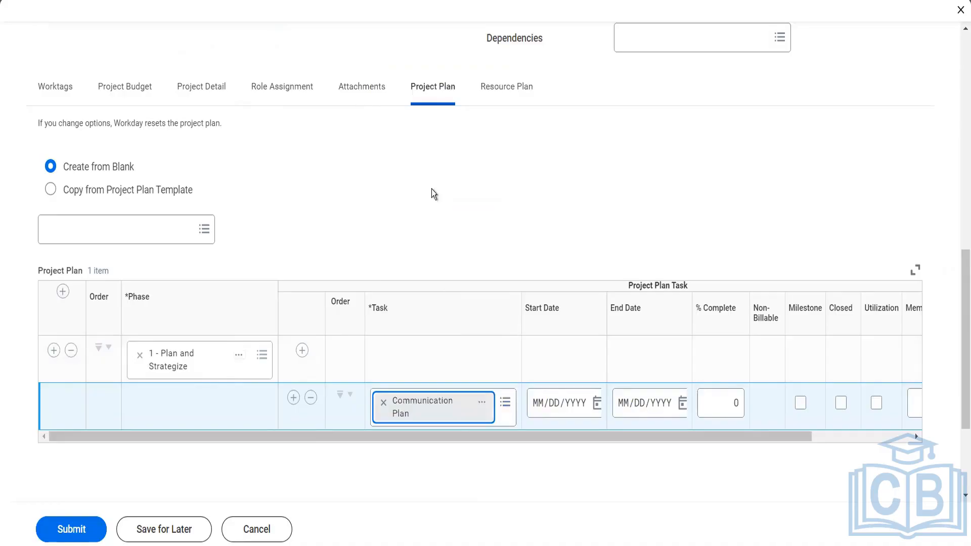
- Date the Communication Plan task from 01/10/2023 to 01/24/2023
left_click(597, 408)
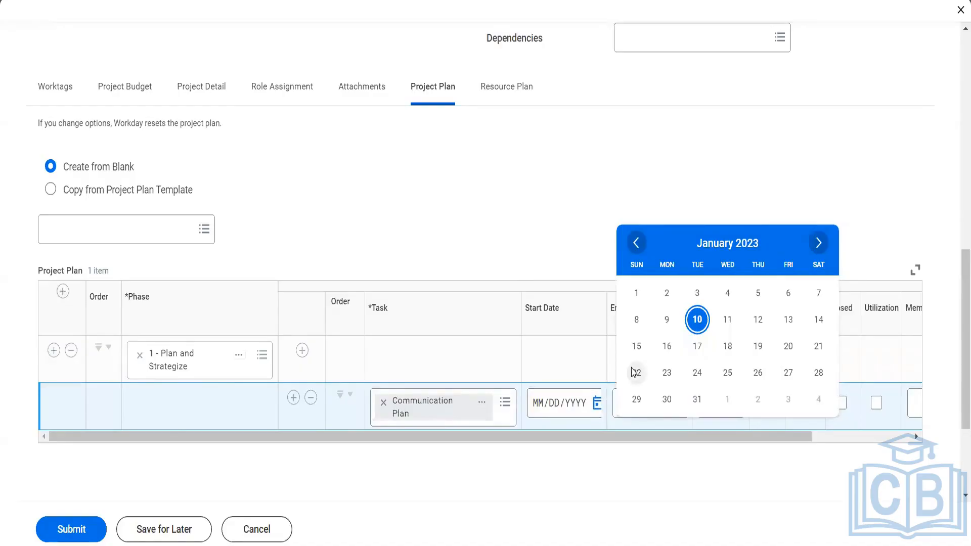
left_click(697, 320)
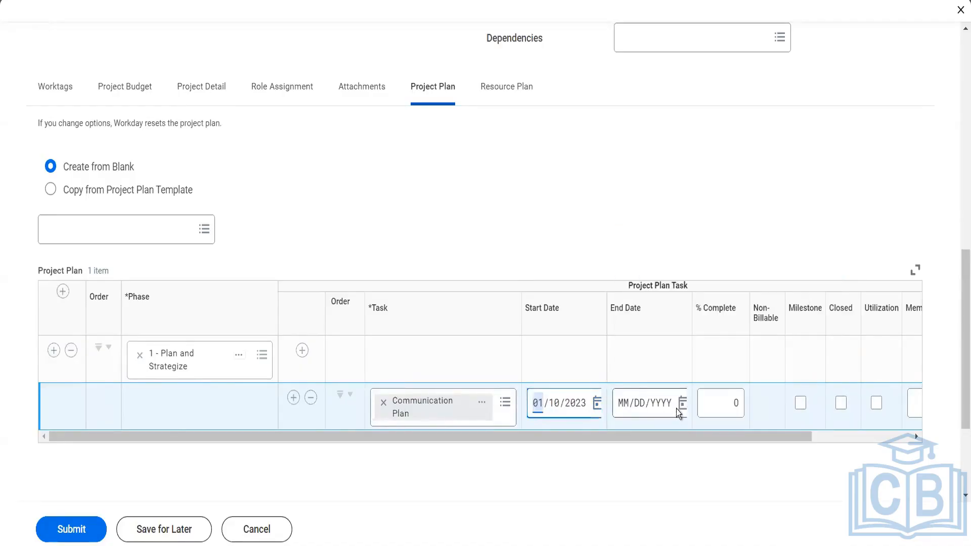
left_click(681, 405)
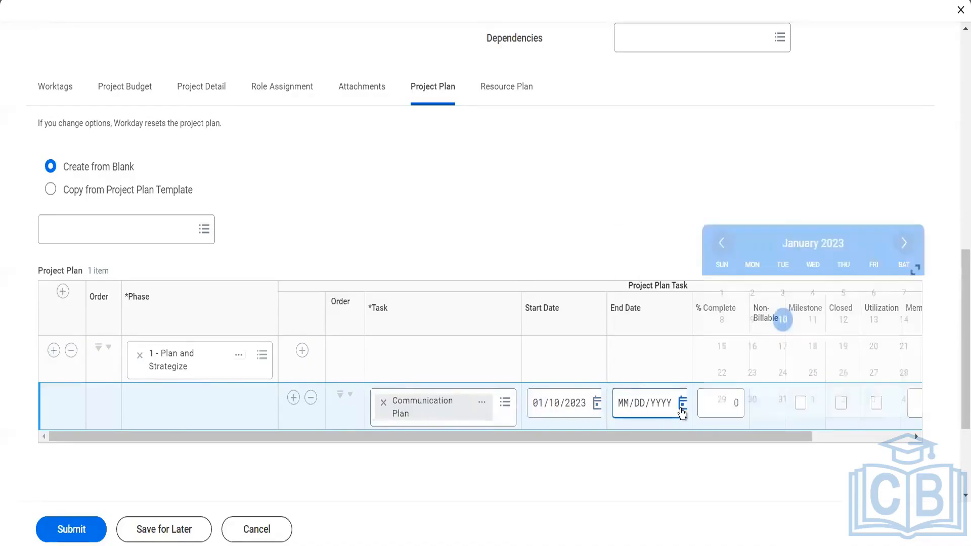
left_click(780, 374)
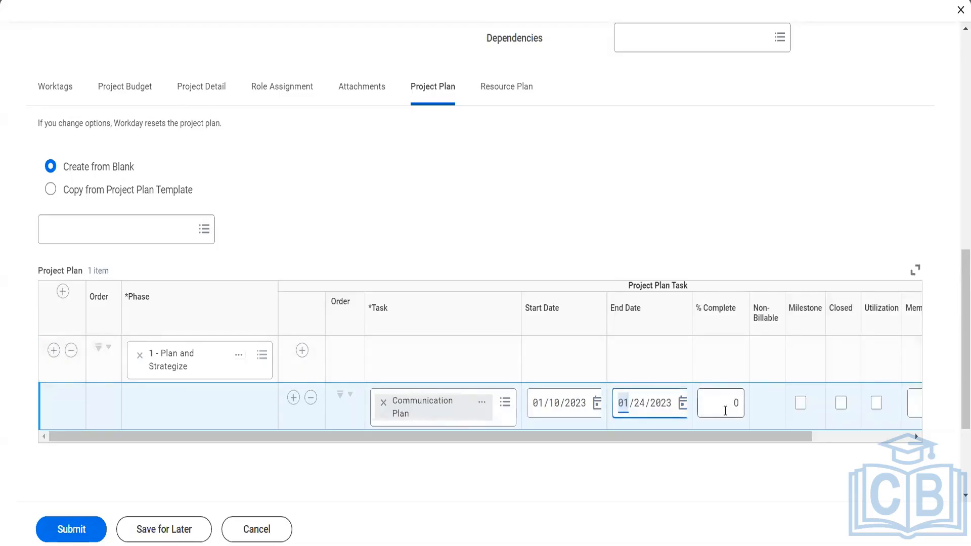
left_click(726, 411)
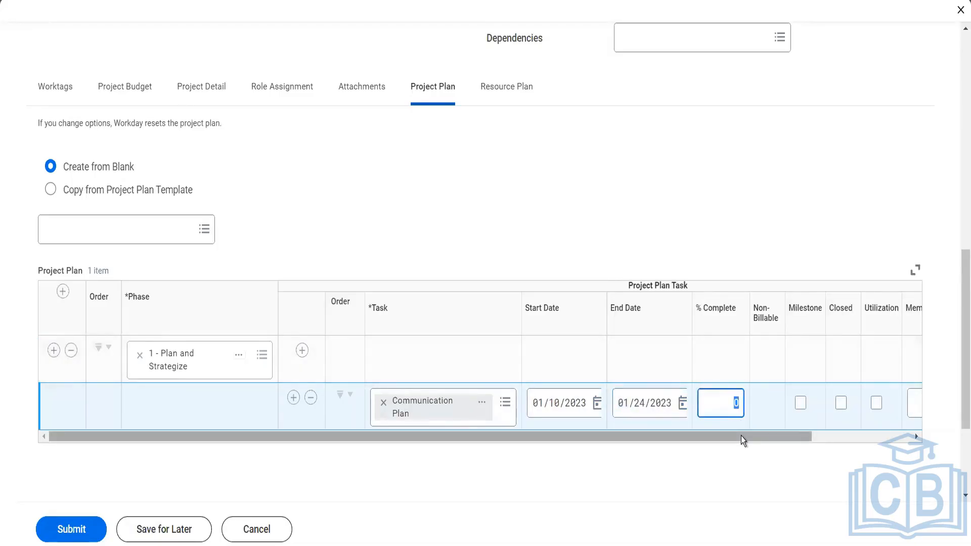
left_click_drag(741, 436, 821, 429)
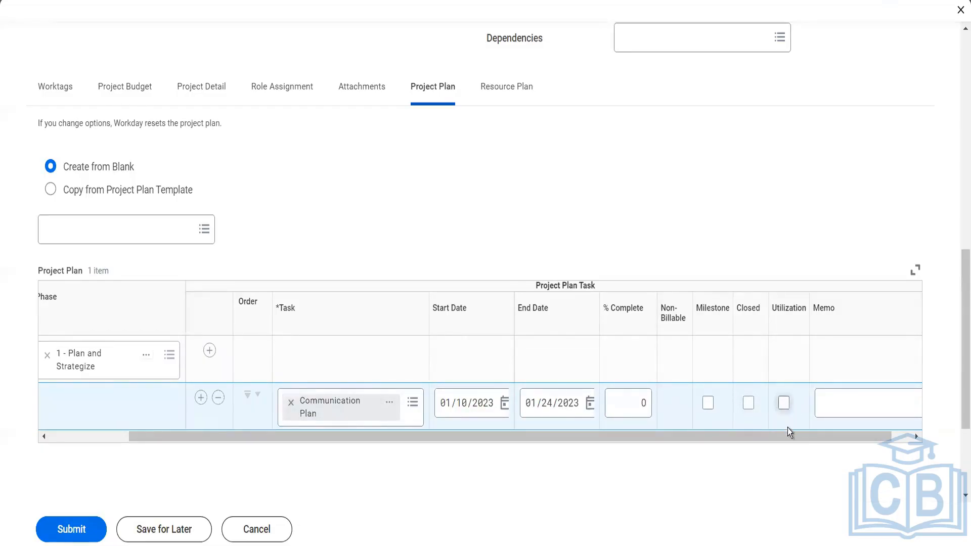
left_click_drag(797, 430, 836, 431)
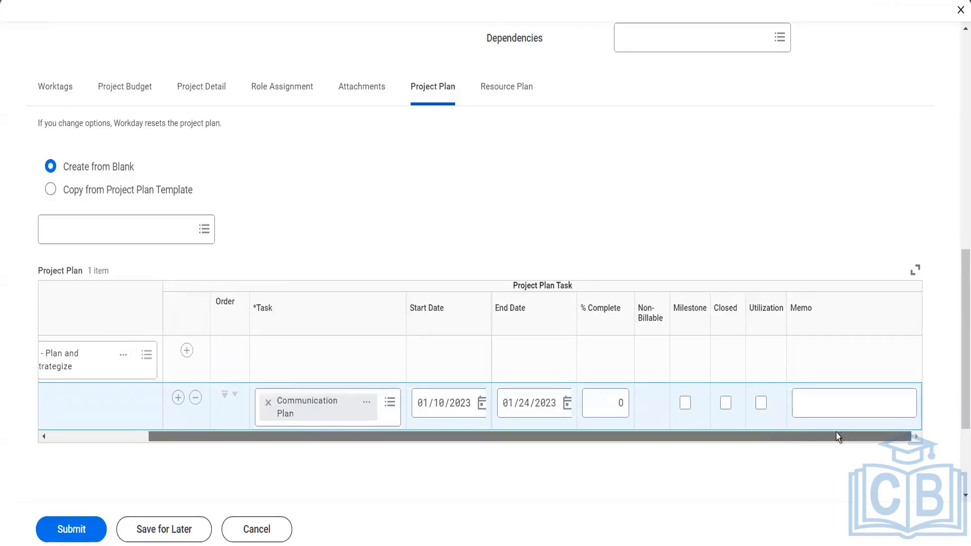
- Add phase 4 - Create and Place with a task row set to create a new project task
left_click(102, 441)
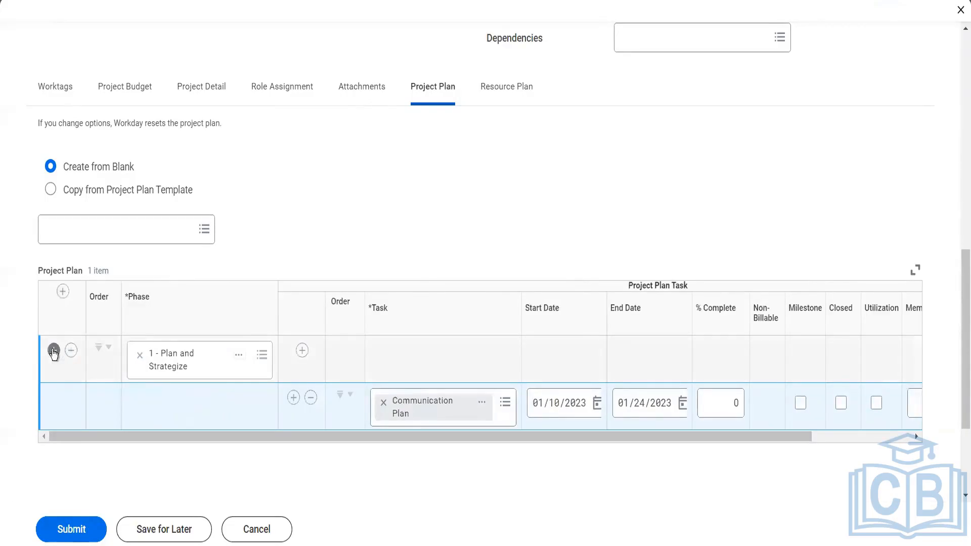
left_click(181, 443)
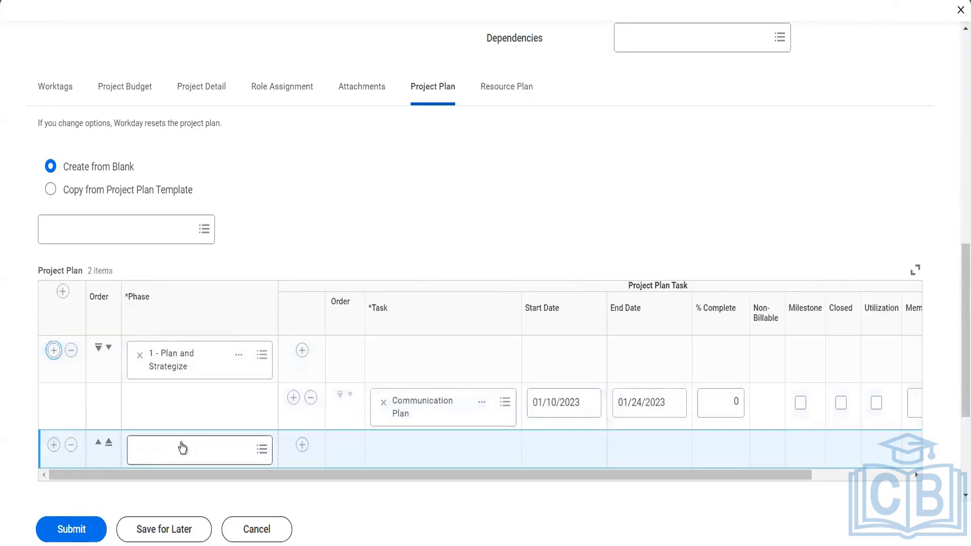
left_click(172, 410)
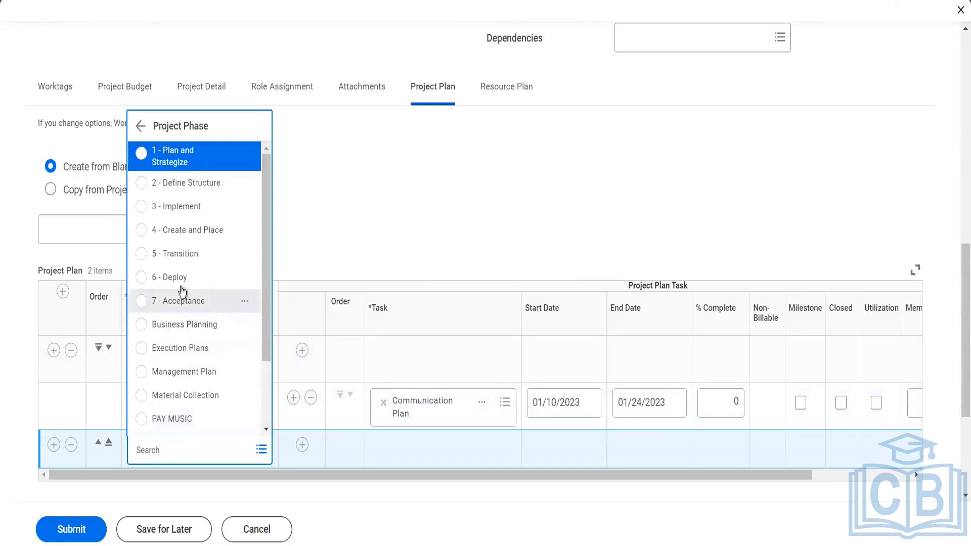
left_click(191, 232)
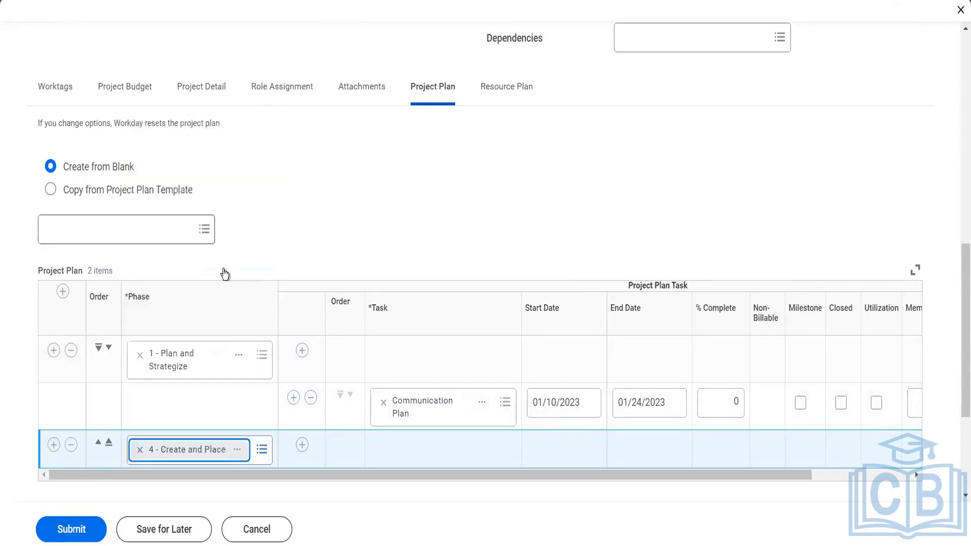
left_click(302, 445)
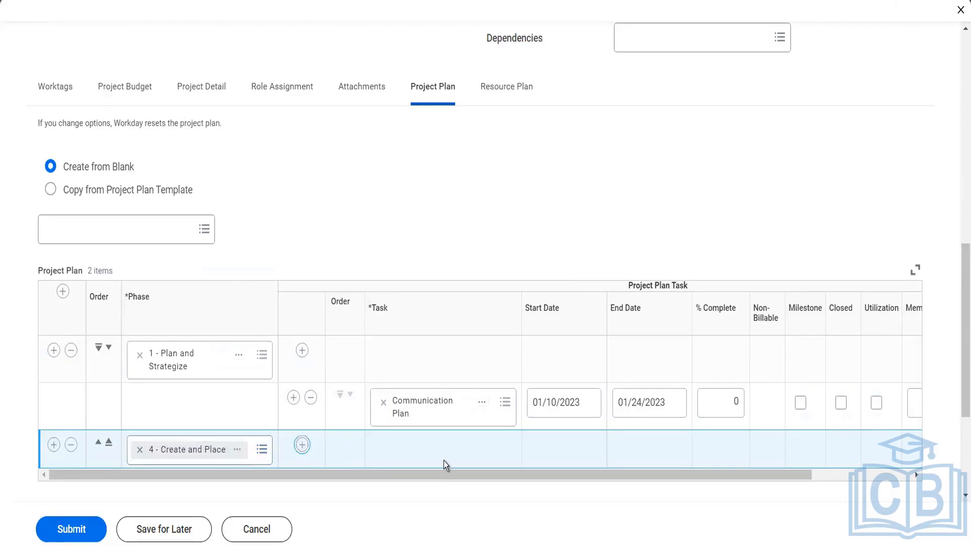
scroll(444, 461, "down", 3)
left_click(424, 330)
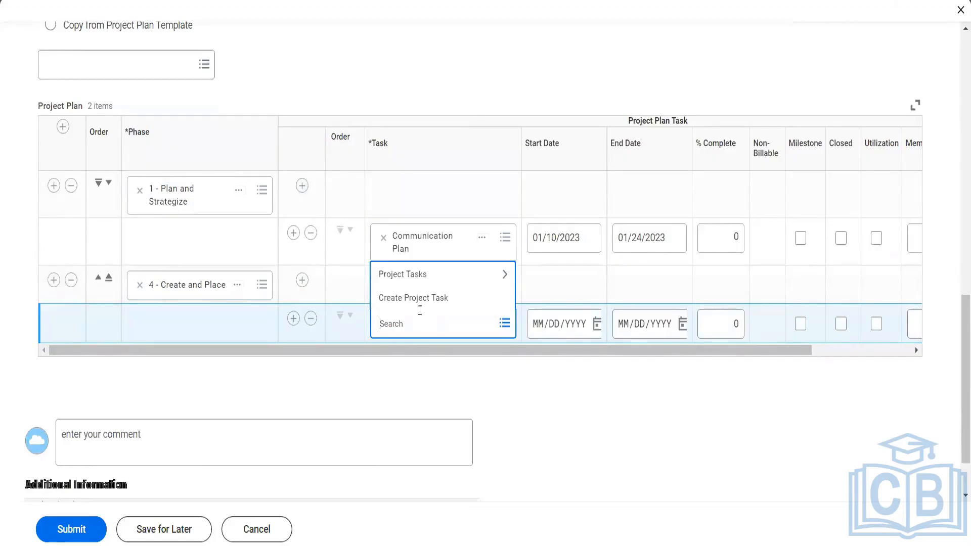
left_click(413, 301)
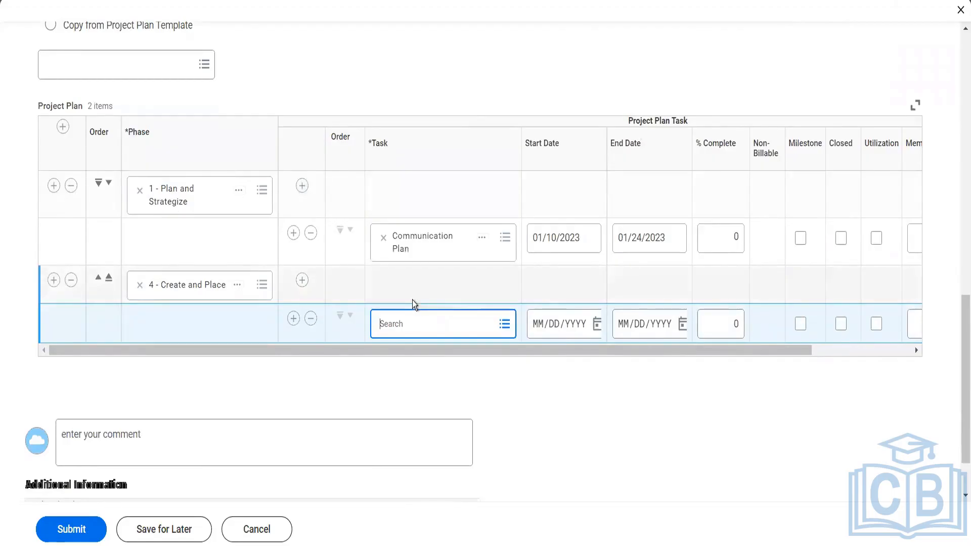
- Name the new project task 'Opening Godown' with no description and save it
left_click(246, 157)
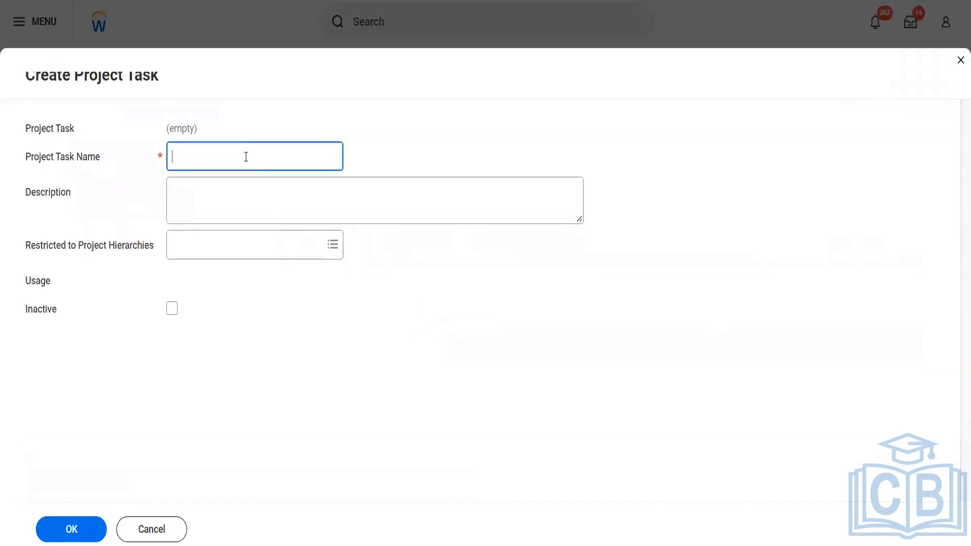
type("Opening Goddown")
key("BackSpace")
key("BackSpace")
key("BackSpace")
key("BackSpace")
key("BackSpace")
type("down")
key("Tab")
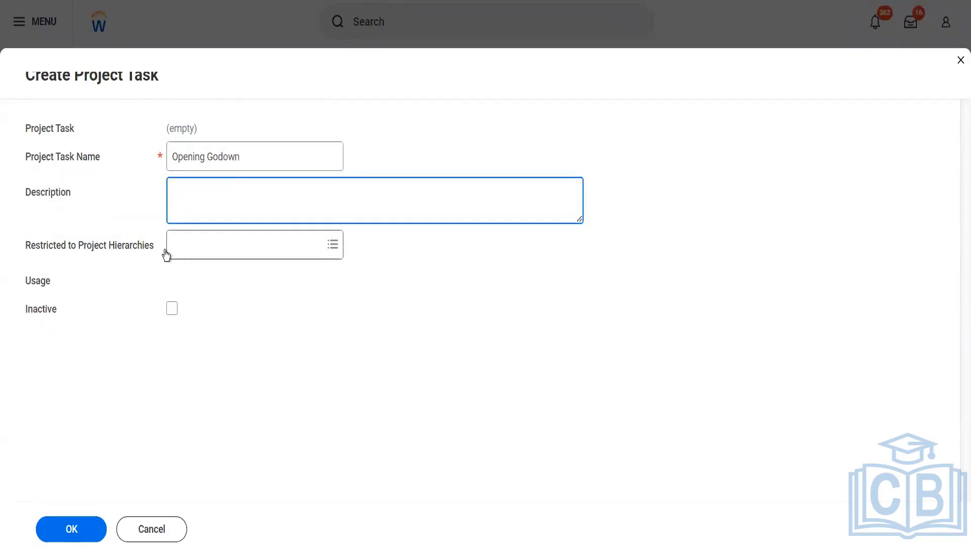
left_click(174, 368)
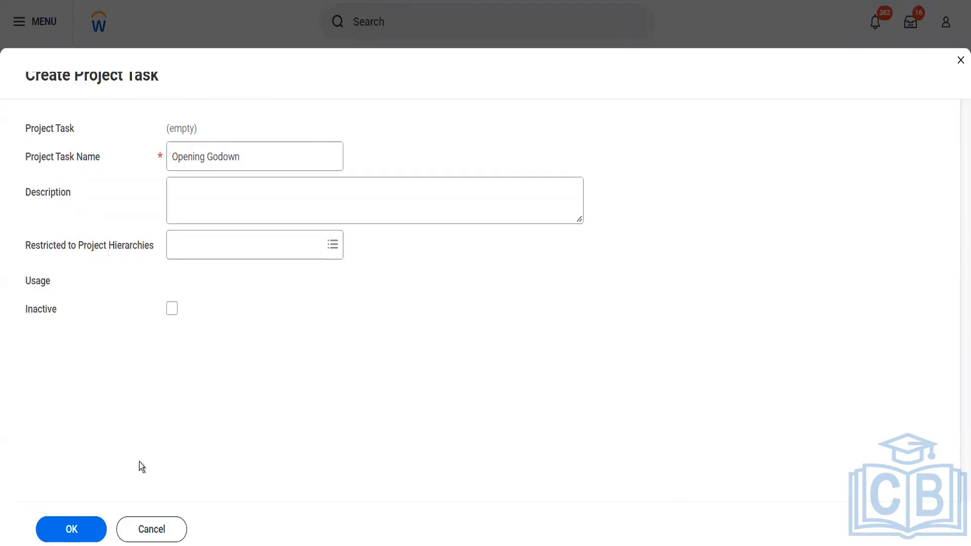
left_click(92, 530)
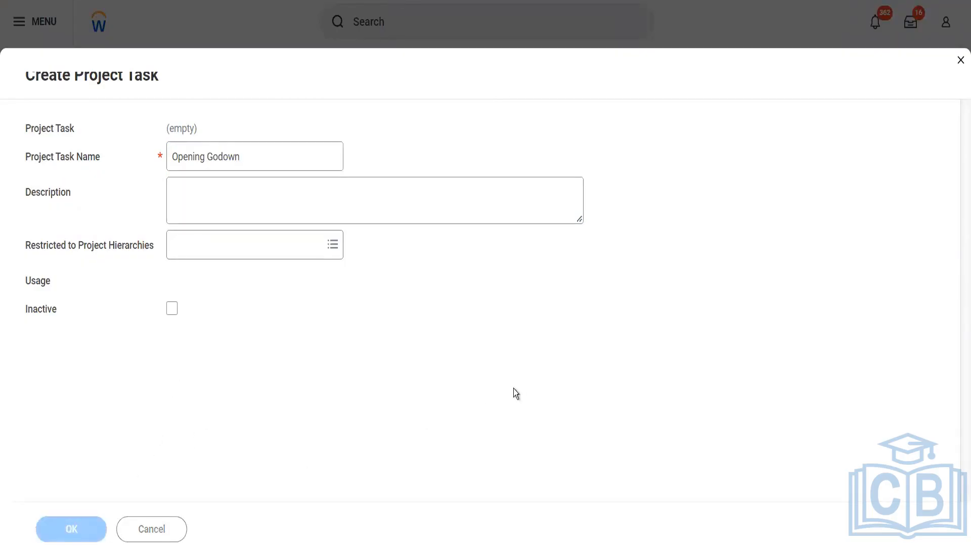
scroll(514, 329, "down", 10)
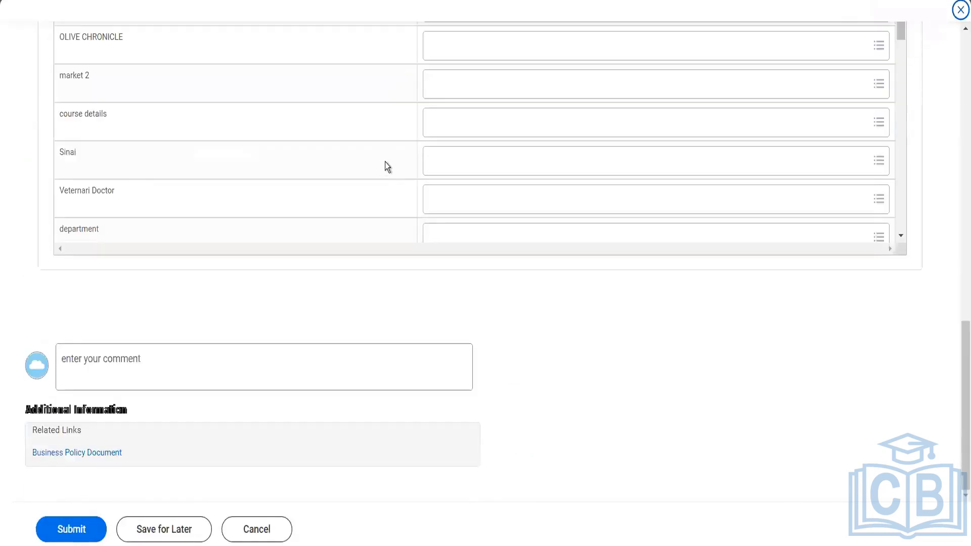
- Date the Opening Godown task from 01/24/2023 to 01/31/2023 in the project plan
scroll(384, 162, "up", 10)
left_click(418, 302)
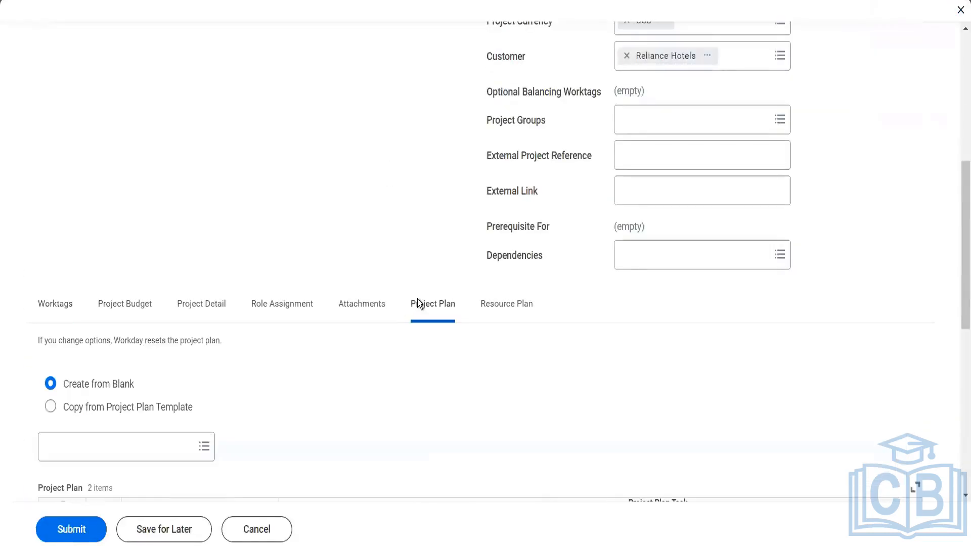
scroll(418, 302, "down", 9)
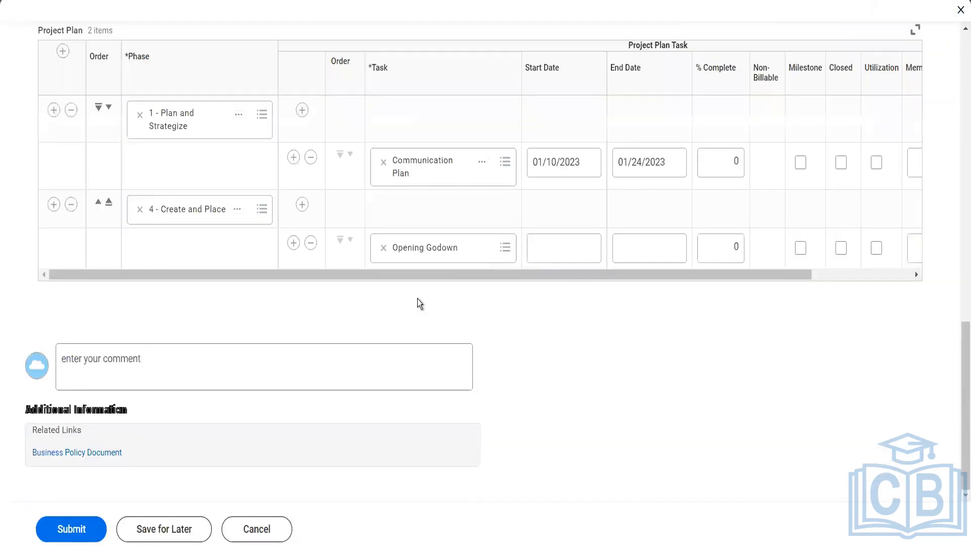
left_click(576, 251)
left_click(596, 256)
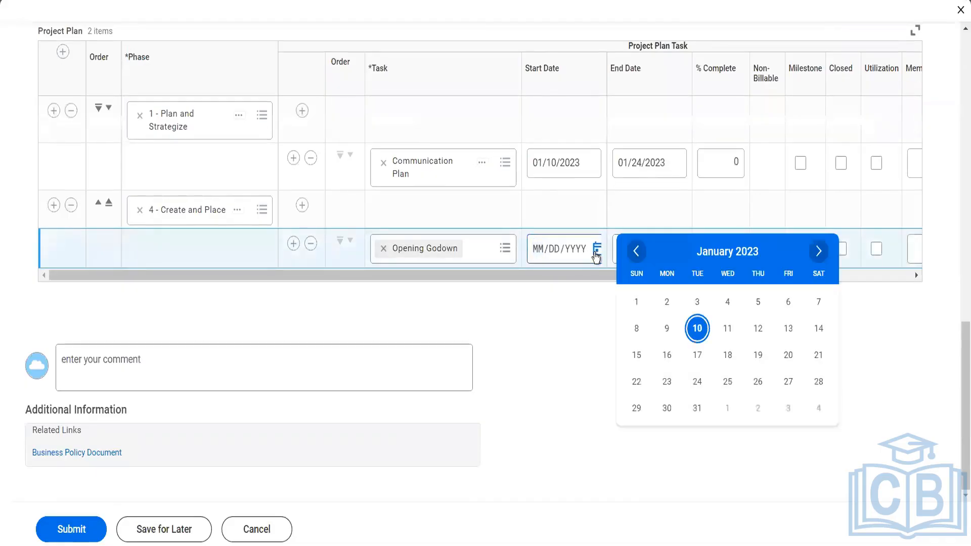
left_click(697, 381)
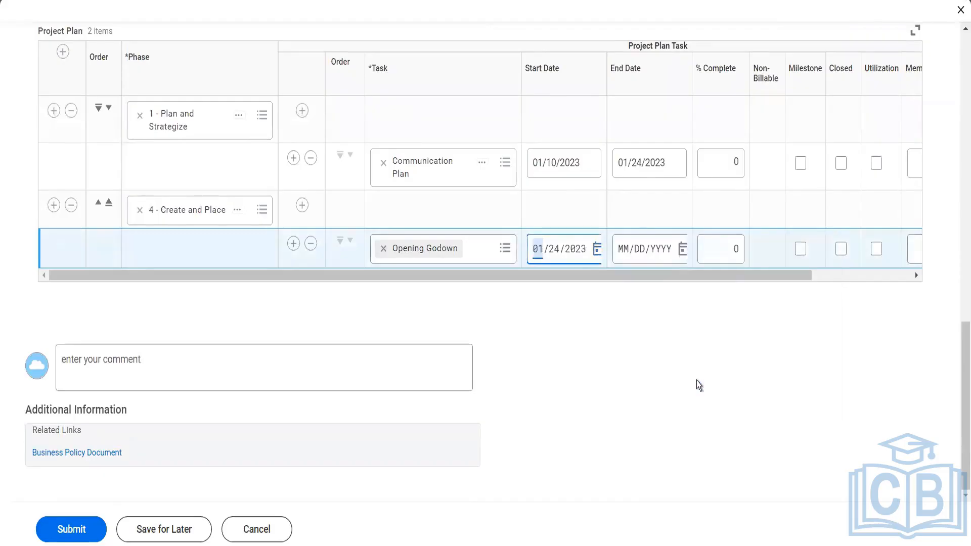
left_click(683, 249)
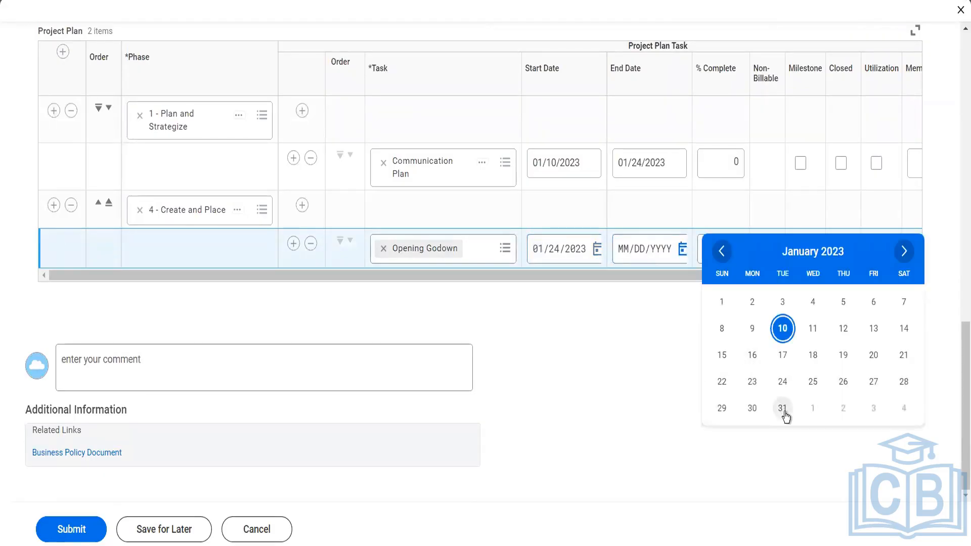
left_click(783, 408)
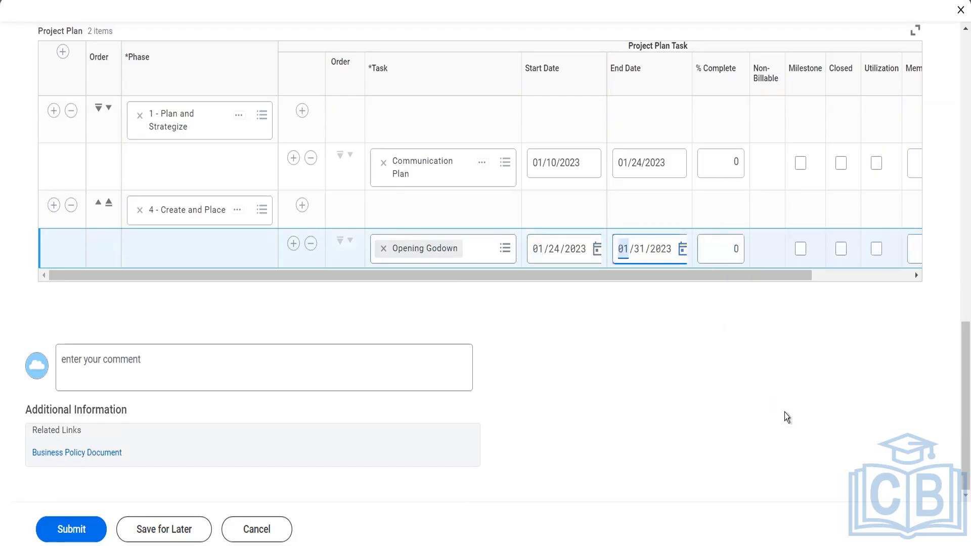
scroll(460, 309, "up", 3)
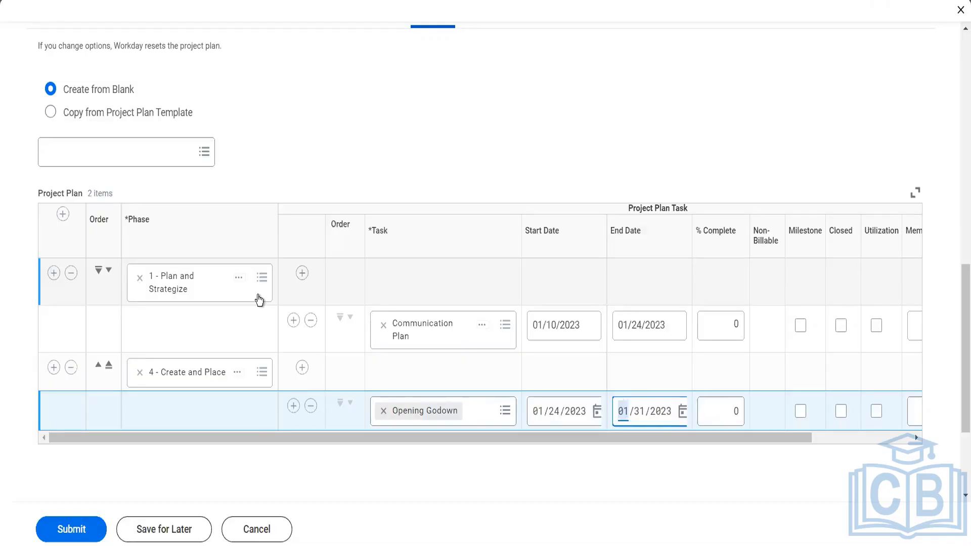
scroll(339, 123, "up", 4)
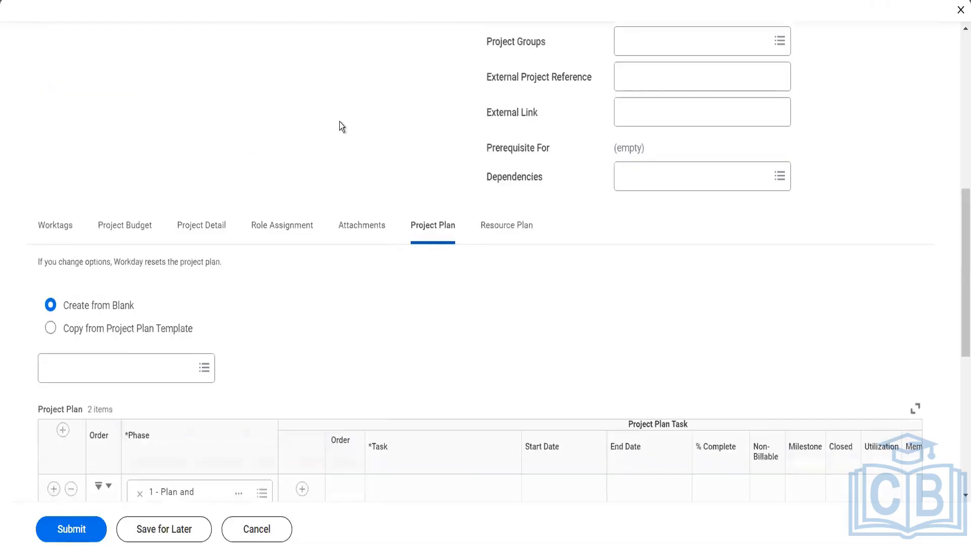
- Add a new line on the Resource Plan and list the available Project Roles
left_click(514, 221)
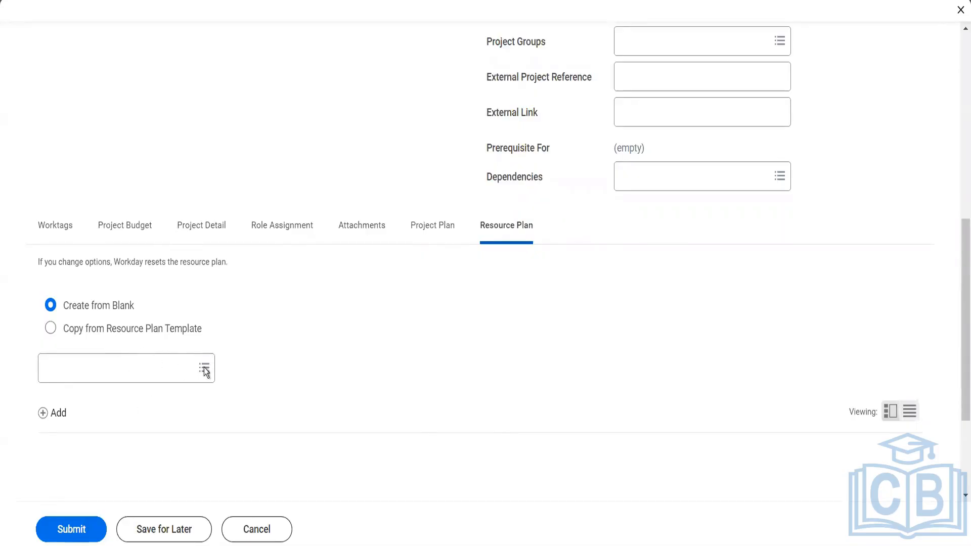
left_click(57, 414)
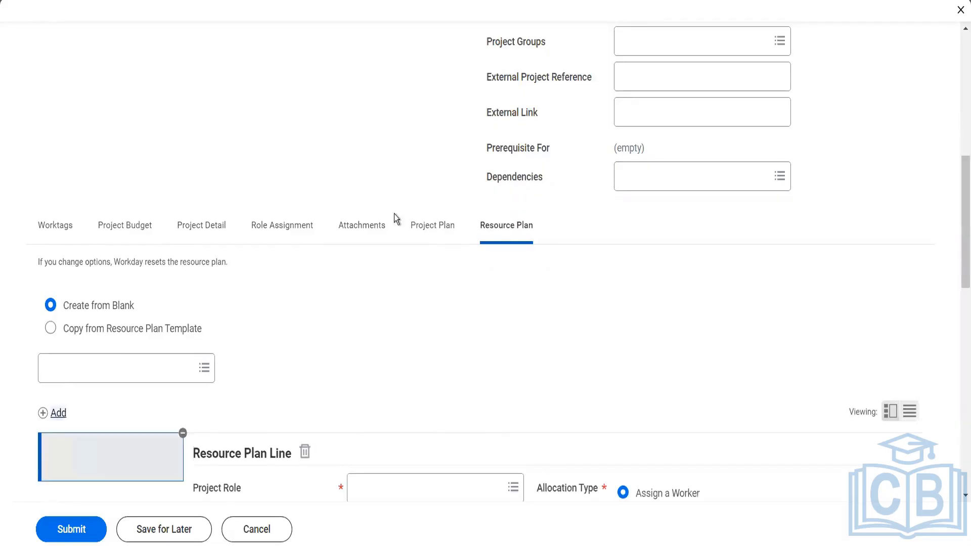
scroll(401, 293, "down", 7)
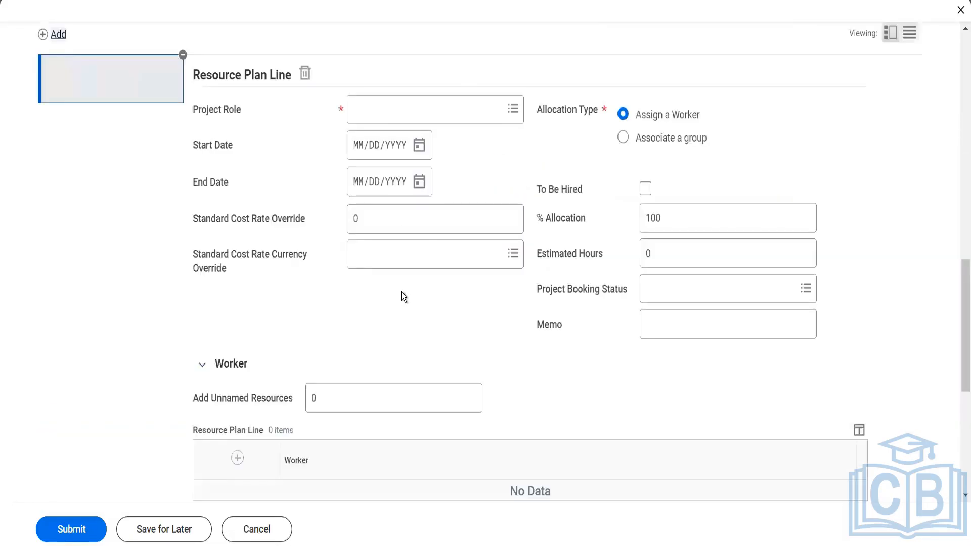
left_click(439, 111)
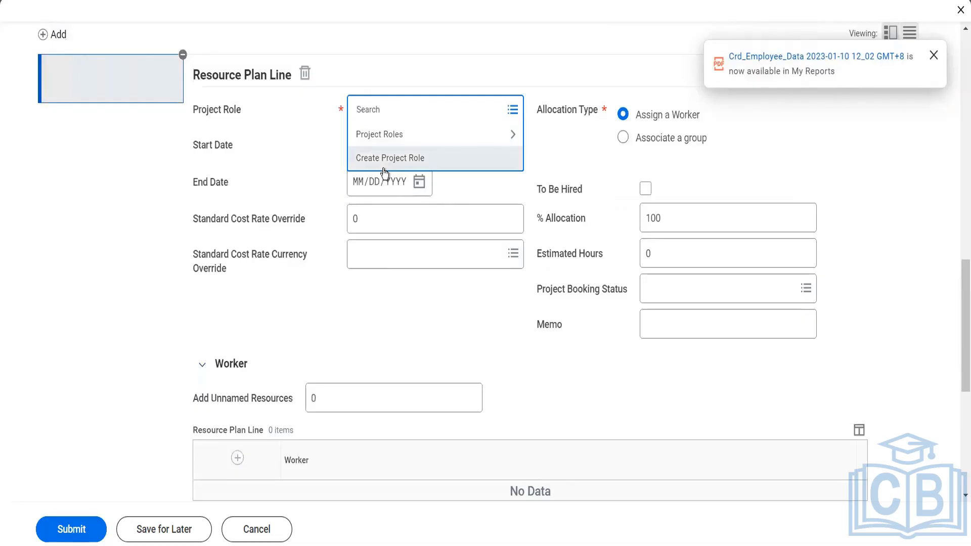
left_click(390, 141)
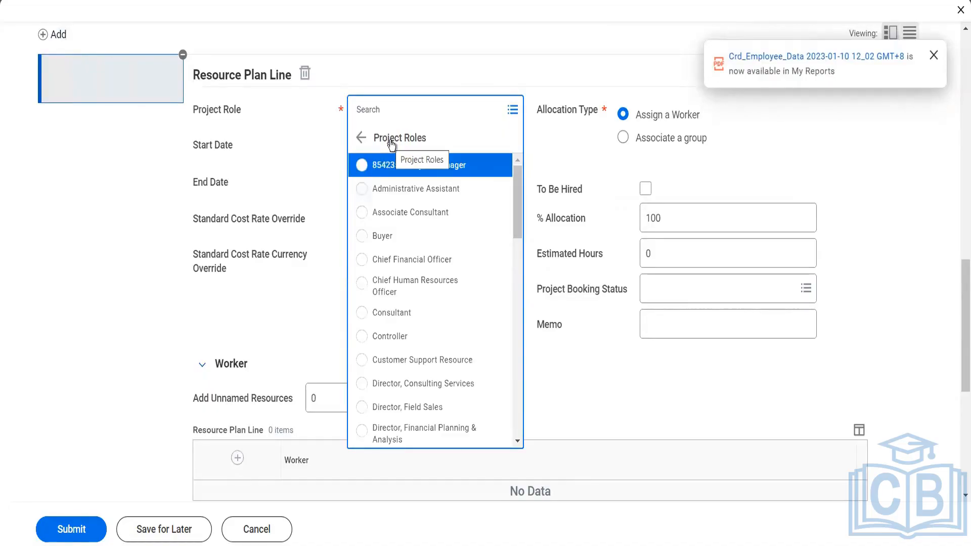
- Make the resource line Chief Financial Officer, running 01/10/2023 to 01/24/2024
left_click(410, 266)
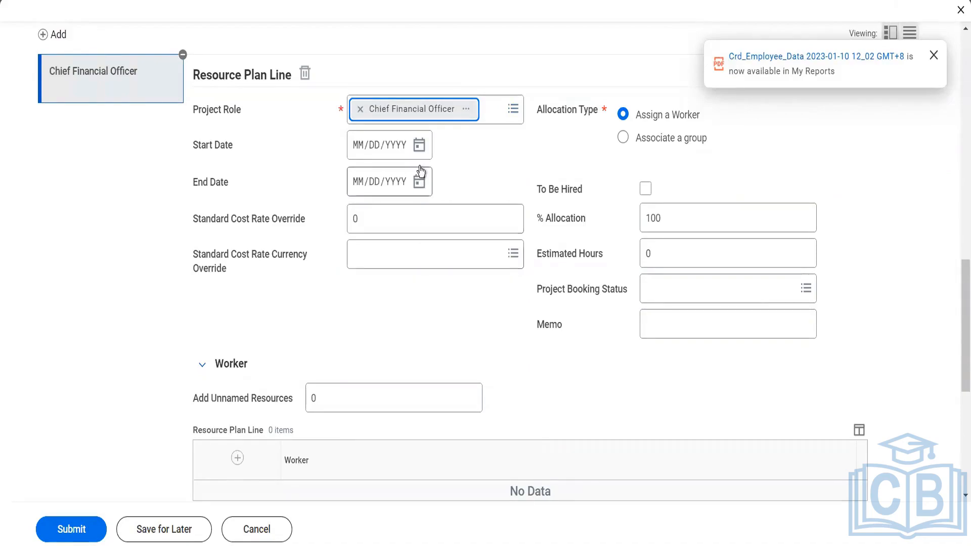
left_click(421, 146)
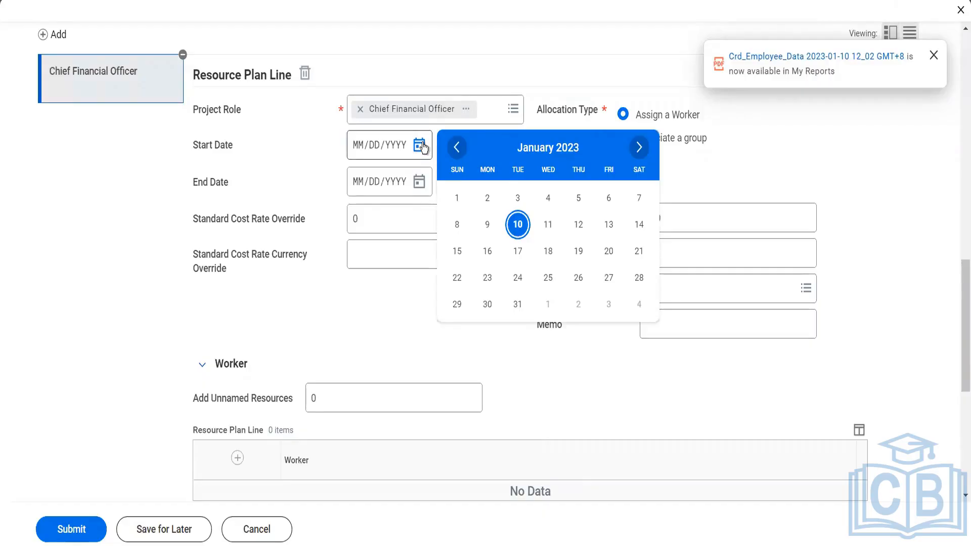
left_click(517, 226)
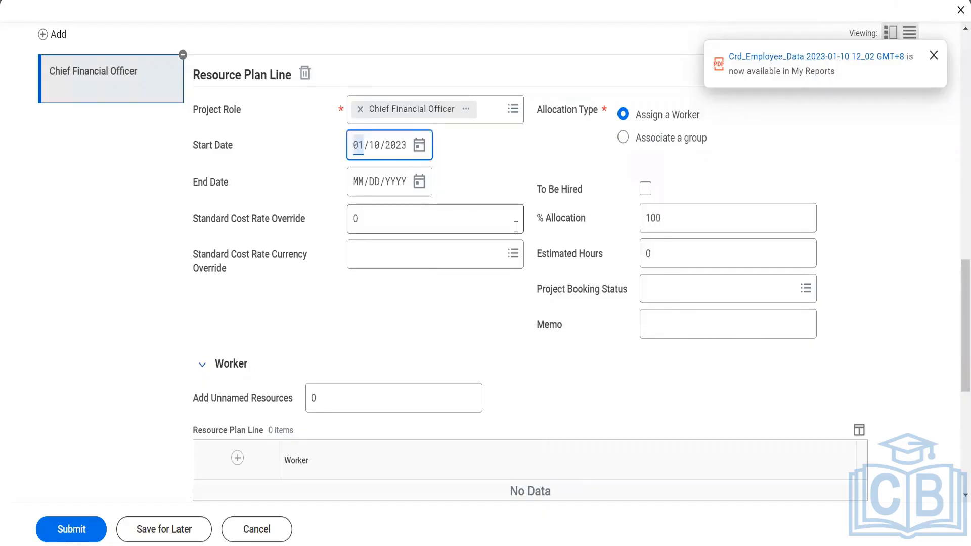
left_click(417, 183)
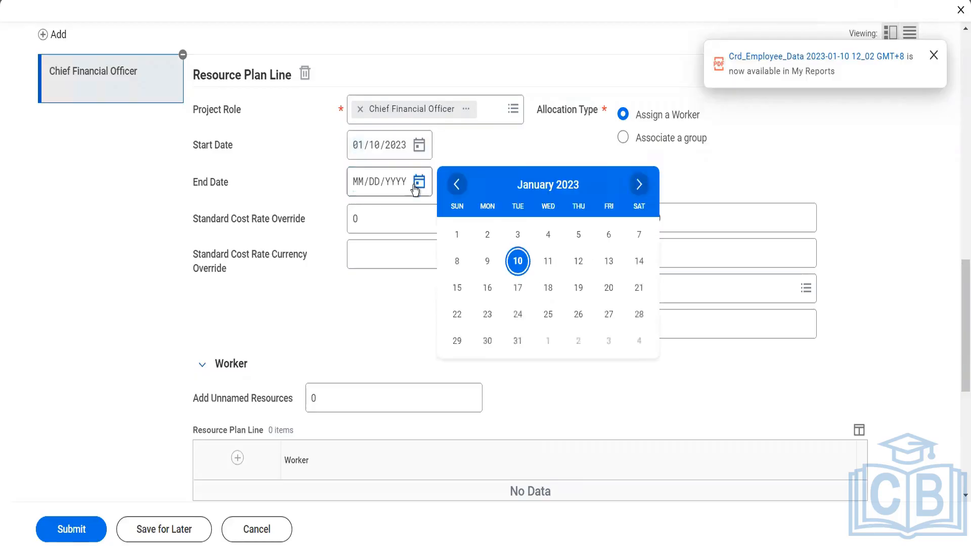
left_click(517, 317)
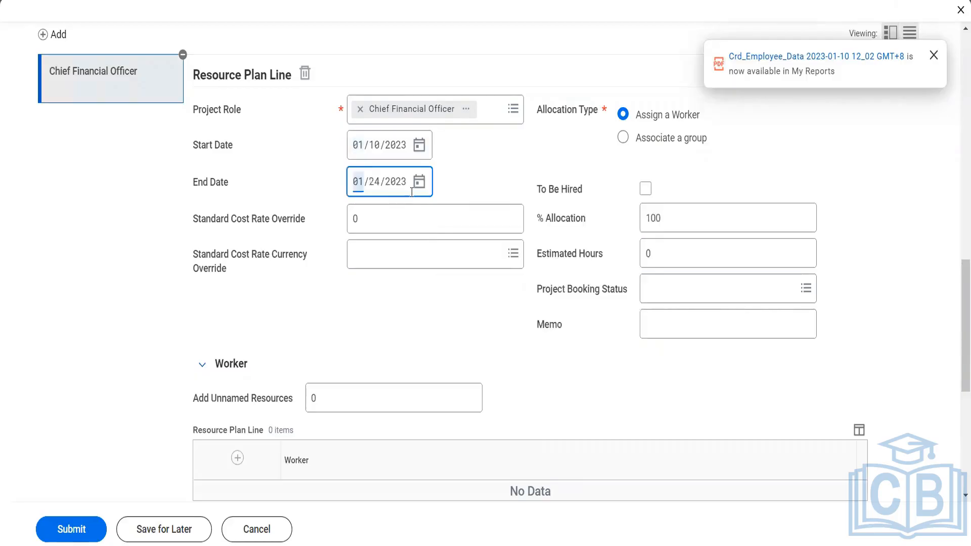
left_click(395, 182)
type("2024")
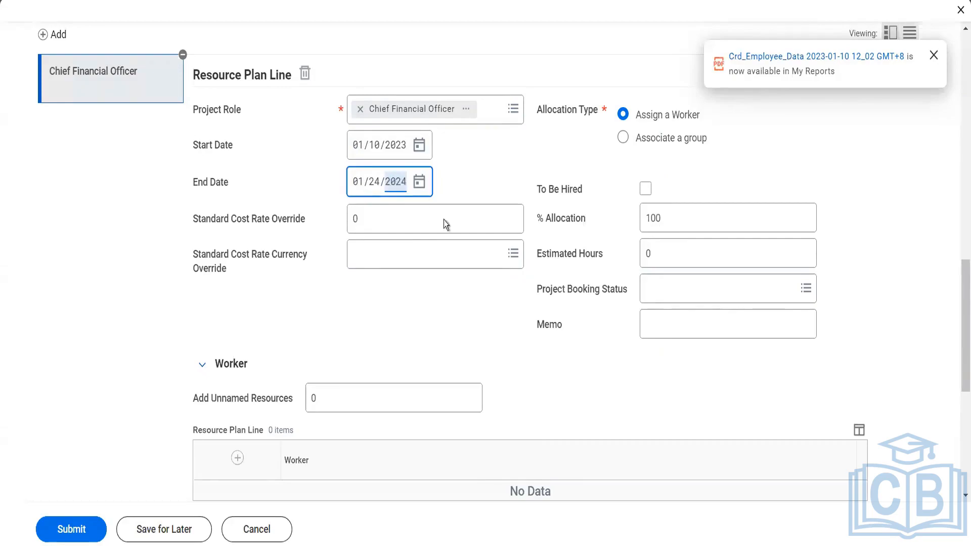
left_click(469, 186)
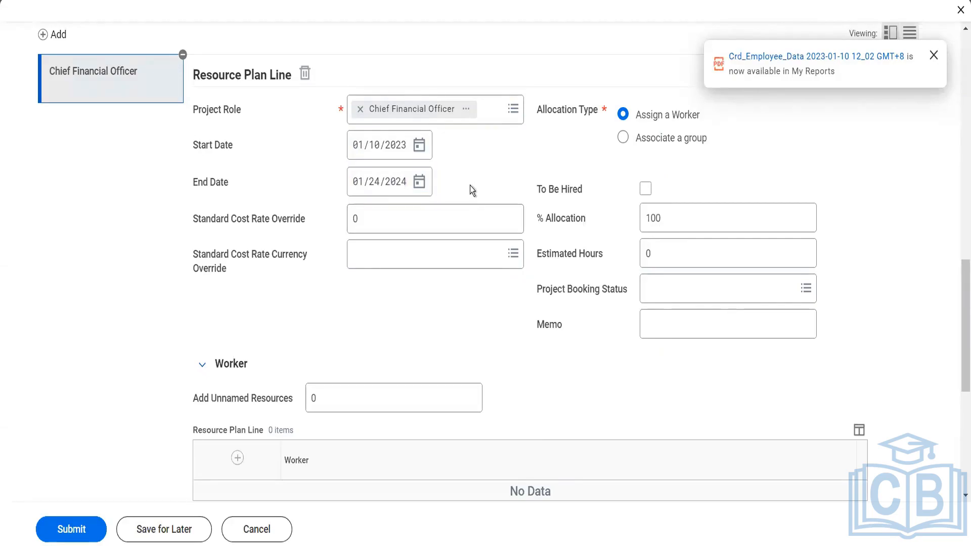
left_click(382, 224)
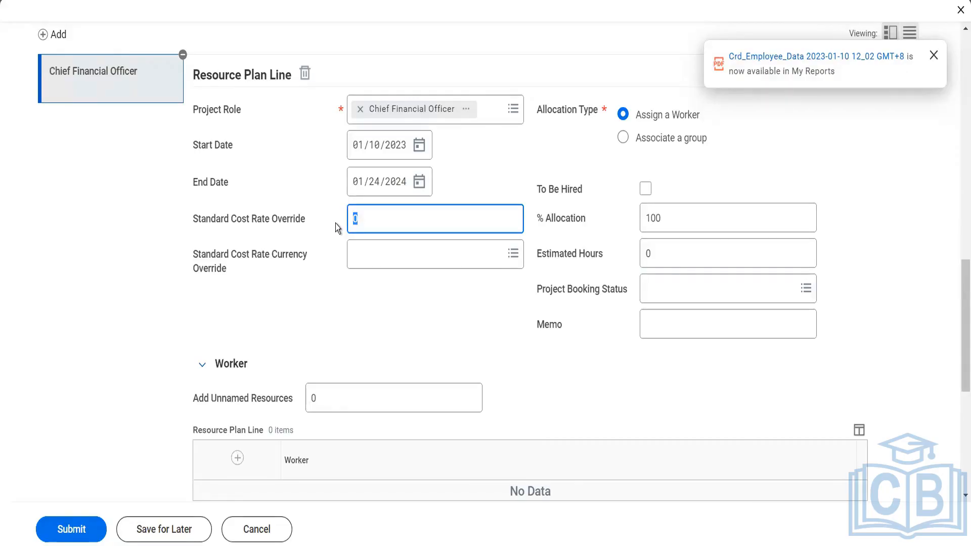
- Enter a 450 standard cost rate override in USD and 520 estimated hours
type("450")
key("Tab")
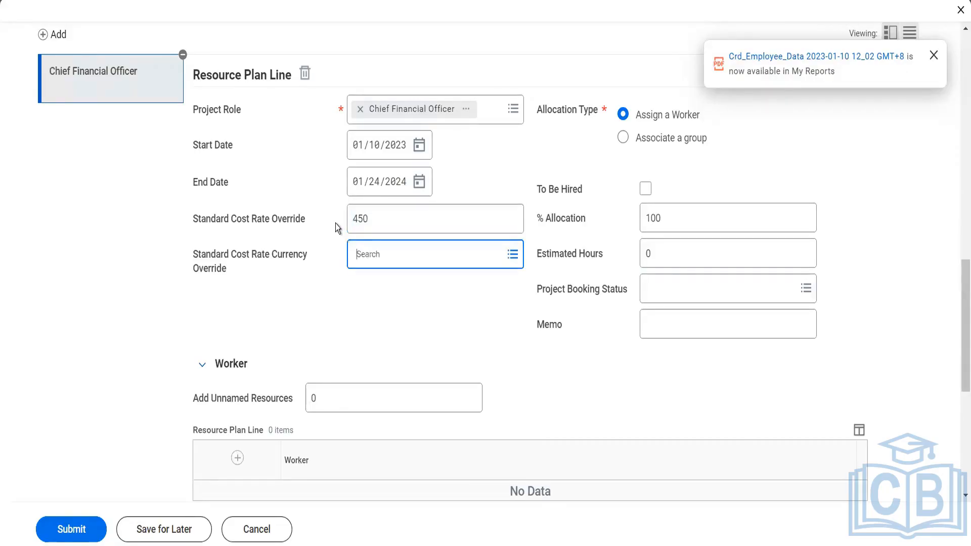
type("ud")
key("BackSpace")
type("sd")
key("Return")
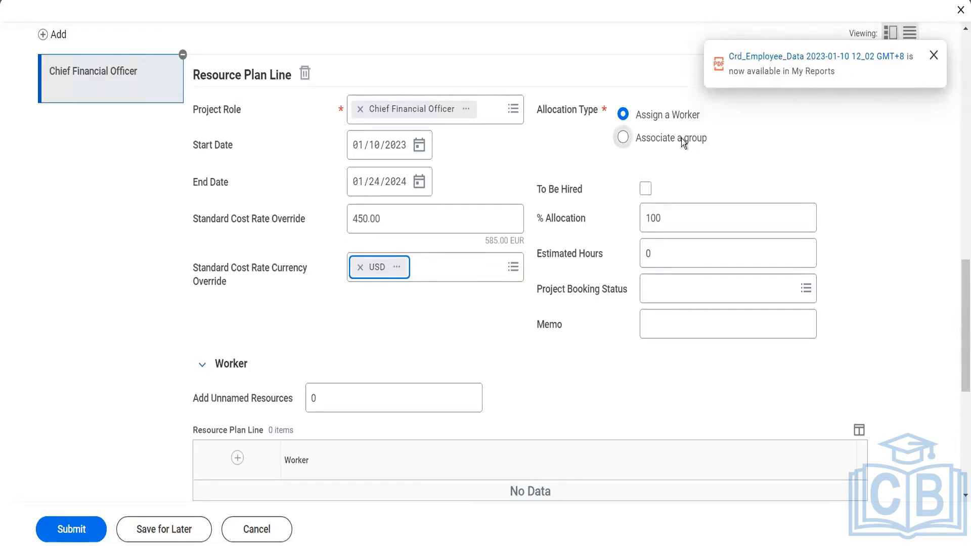
left_click(679, 262)
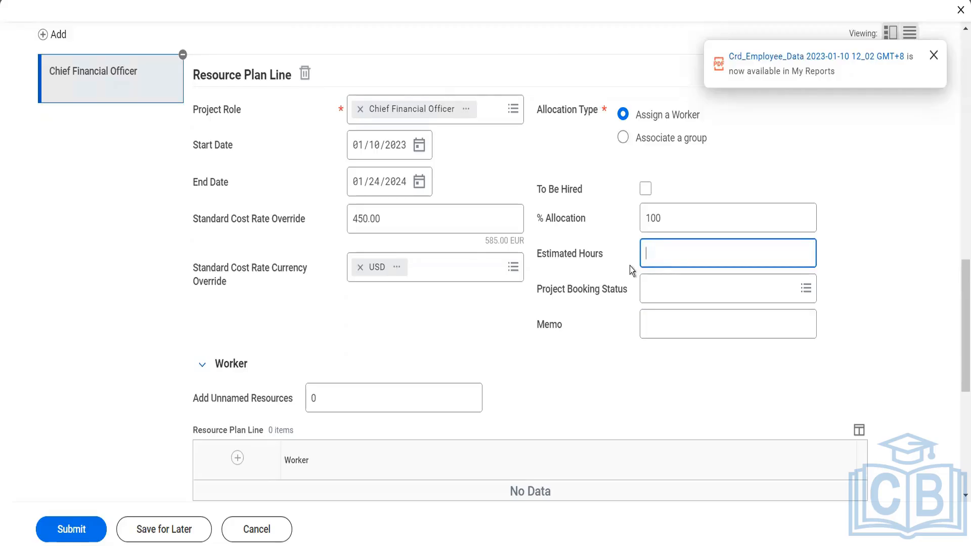
key("Tab")
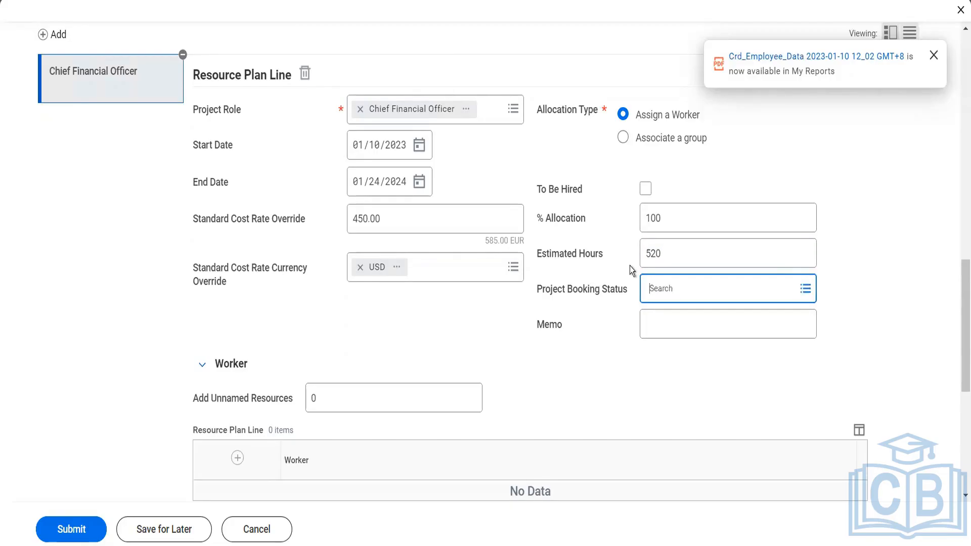
left_click(650, 289)
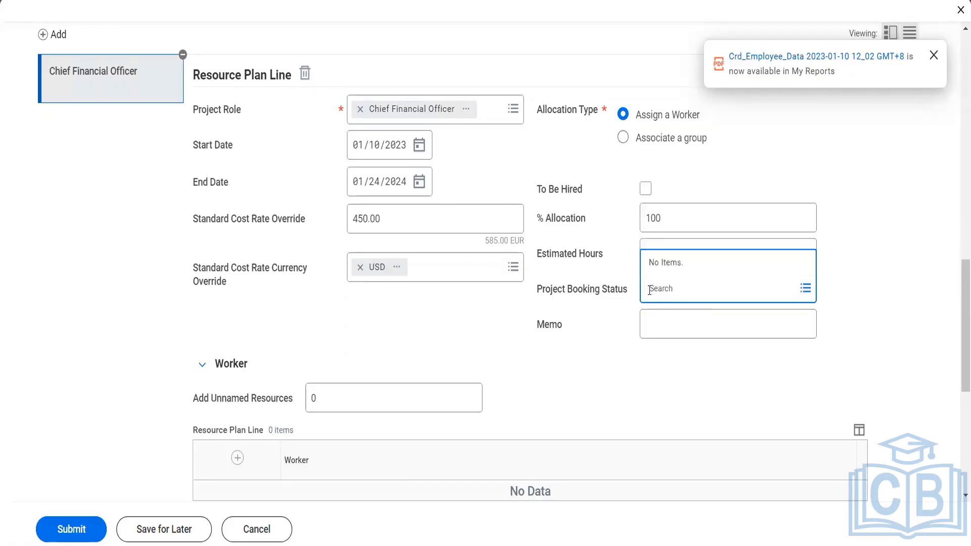
left_click(658, 322)
scroll(658, 322, "down", 1)
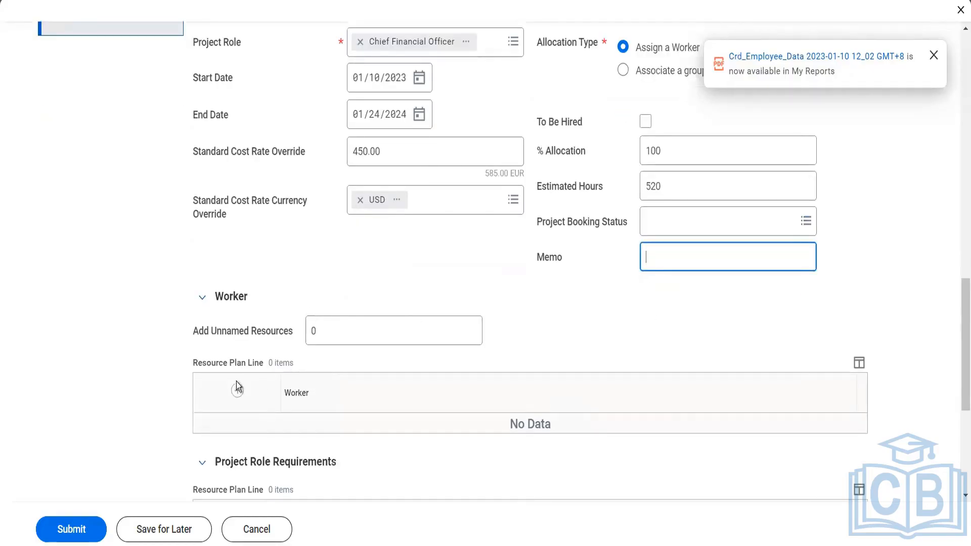
- Add a worker row and assign the searched worker to the Chief Financial Officer line
left_click(235, 395)
scroll(594, 387, "down", 1)
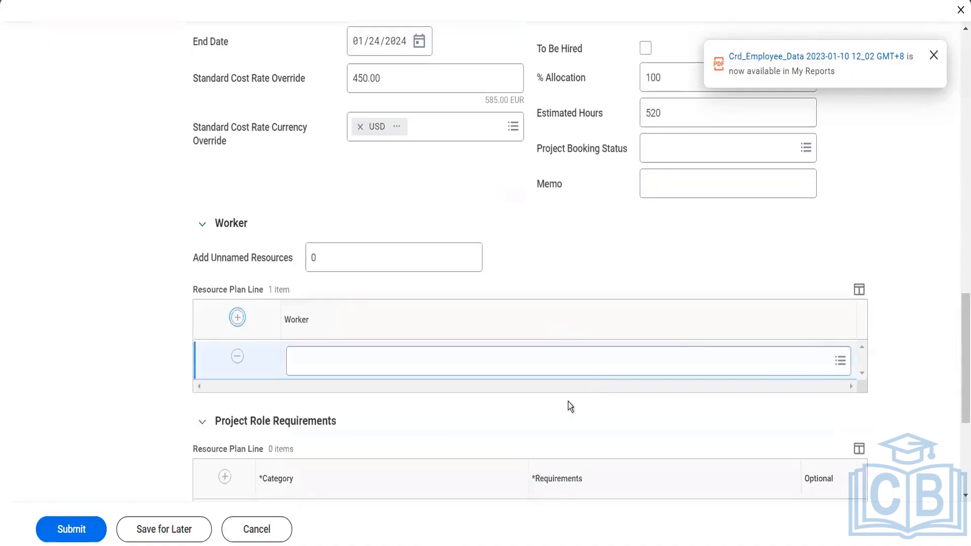
left_click(540, 369)
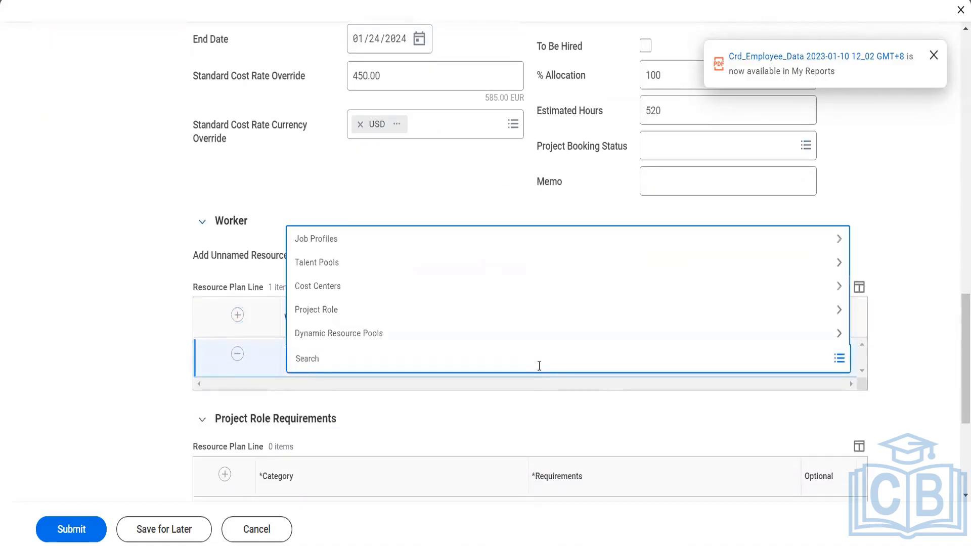
type("richard hoe")
key("Return")
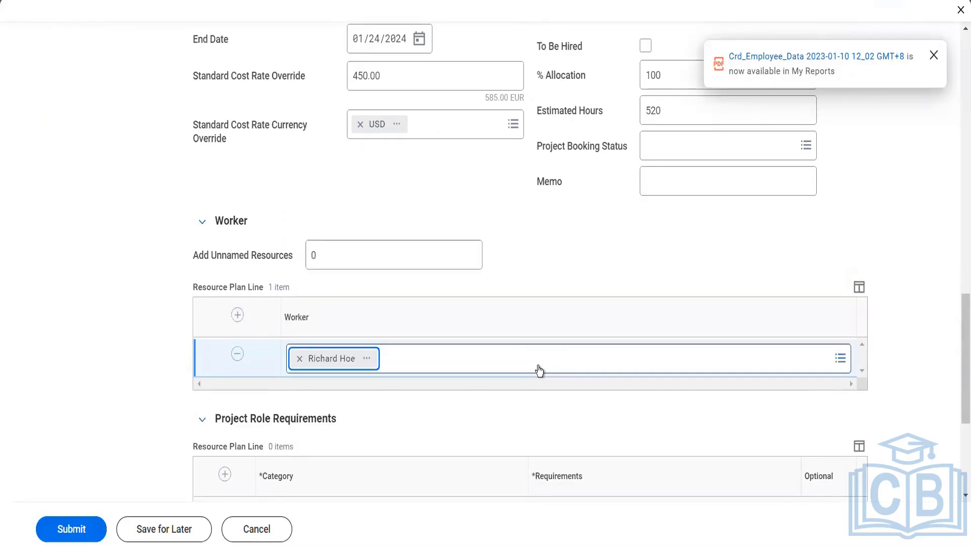
scroll(539, 371, "down", 5)
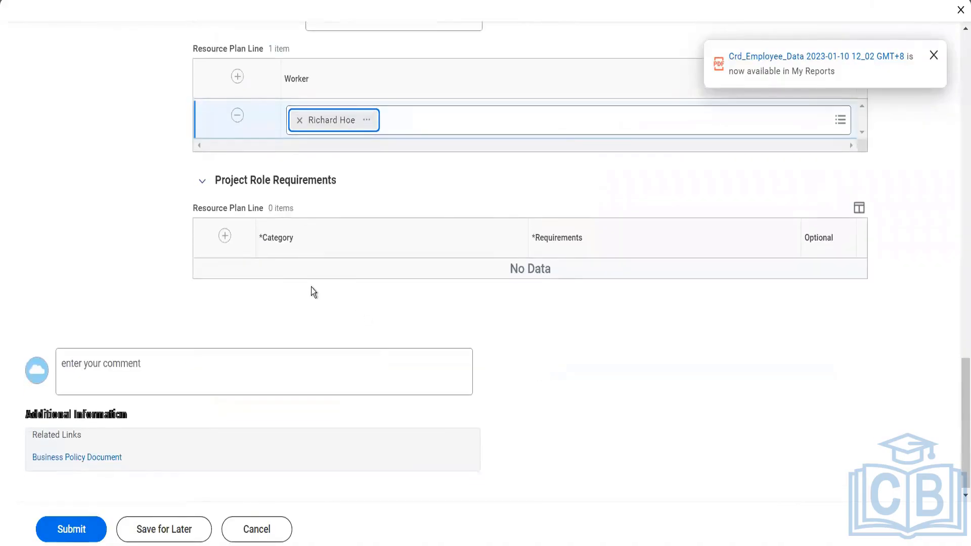
- Add a Certification requirement for Certified Management Accountant (CMA) to the role
left_click(223, 235)
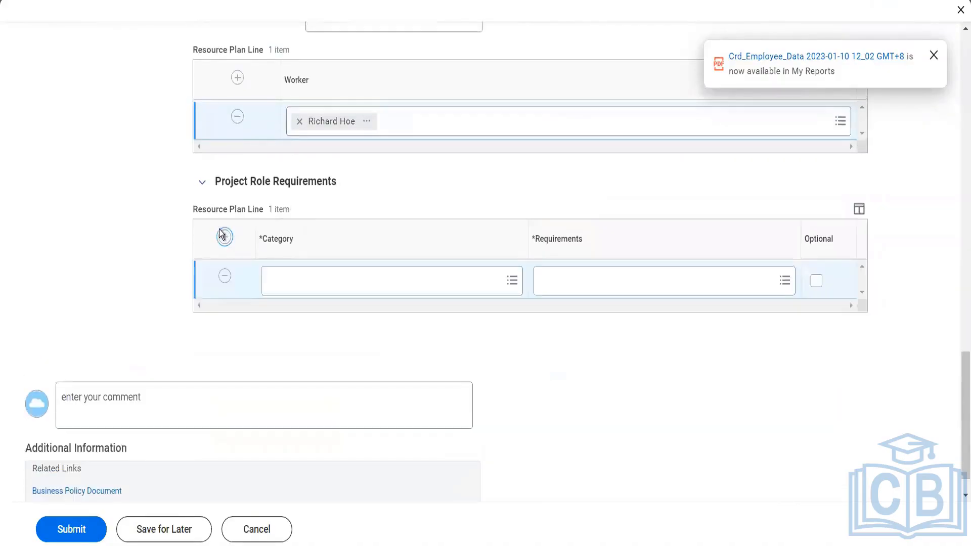
left_click(342, 287)
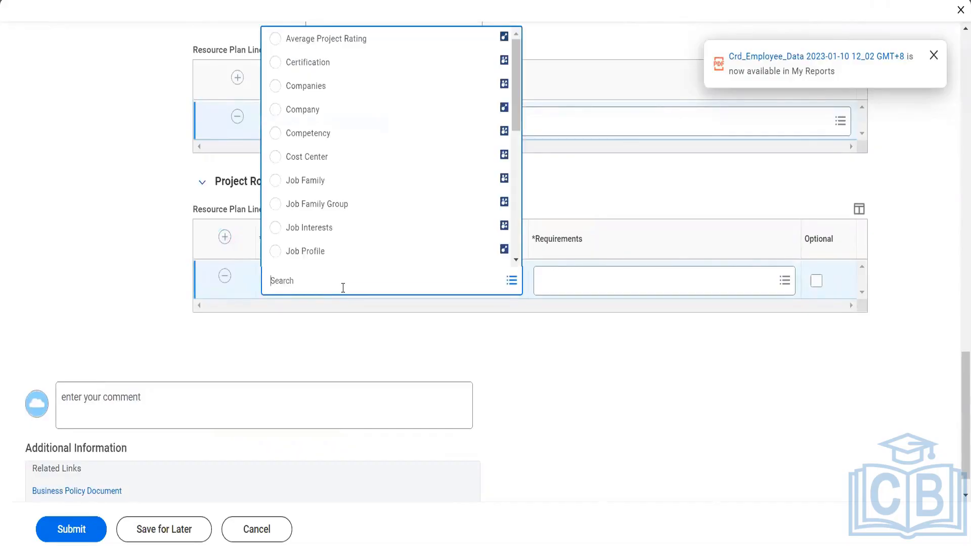
left_click(320, 62)
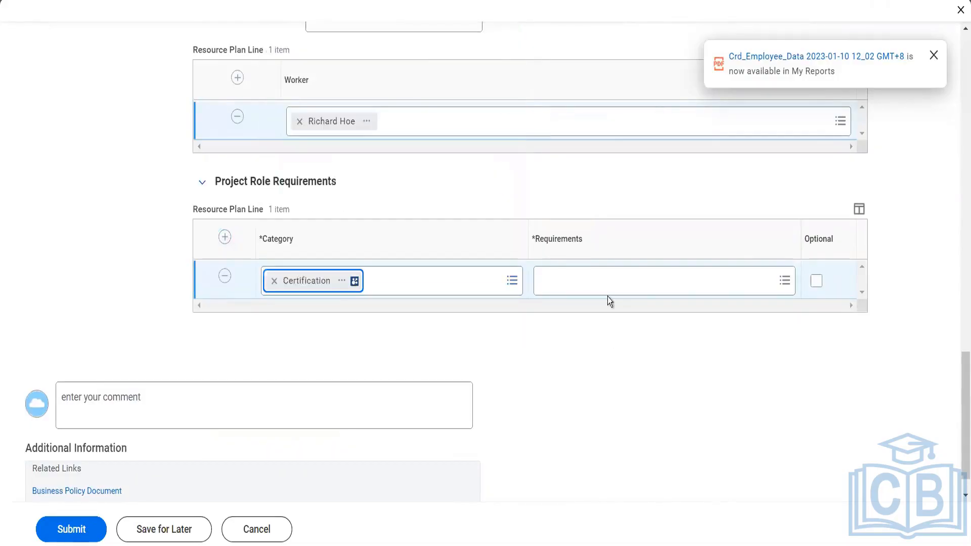
left_click(605, 281)
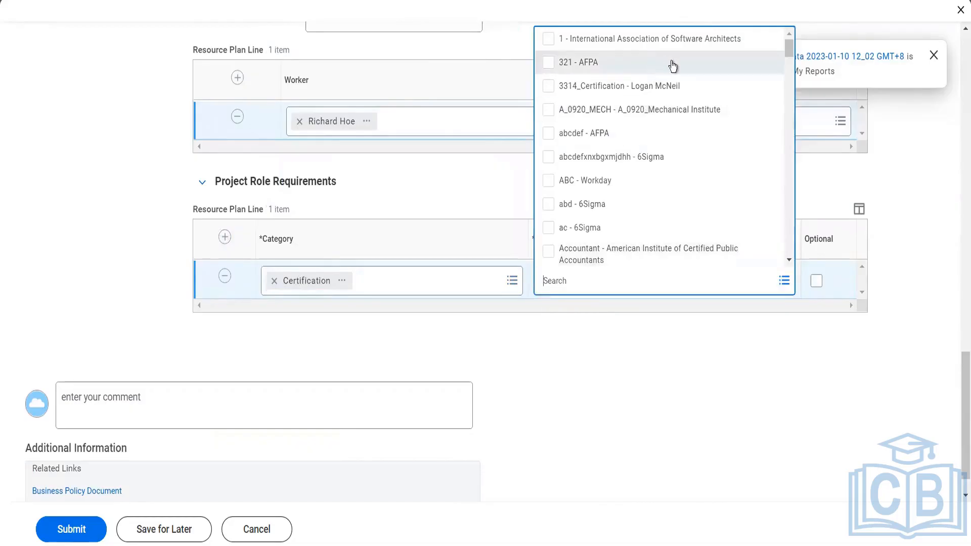
scroll(639, 127, "down", 5)
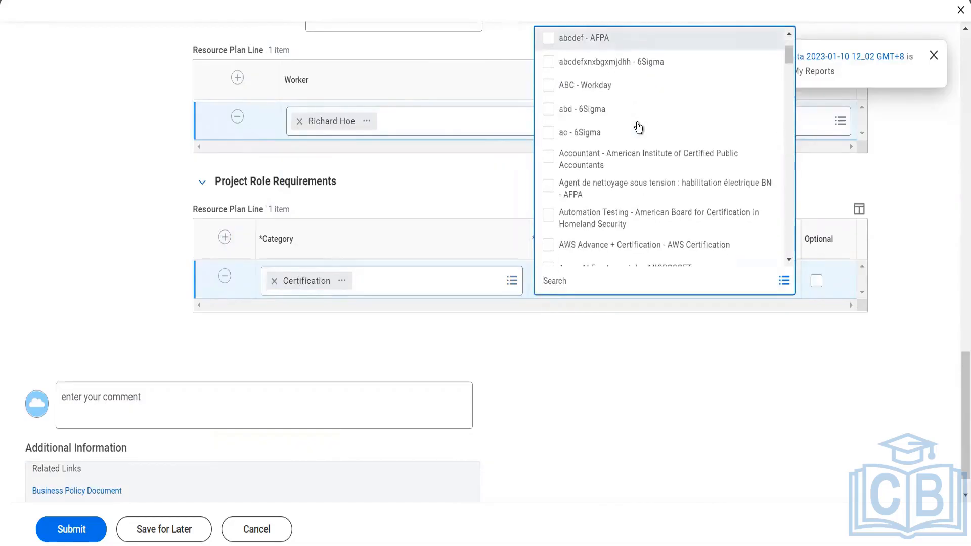
scroll(639, 127, "down", 1)
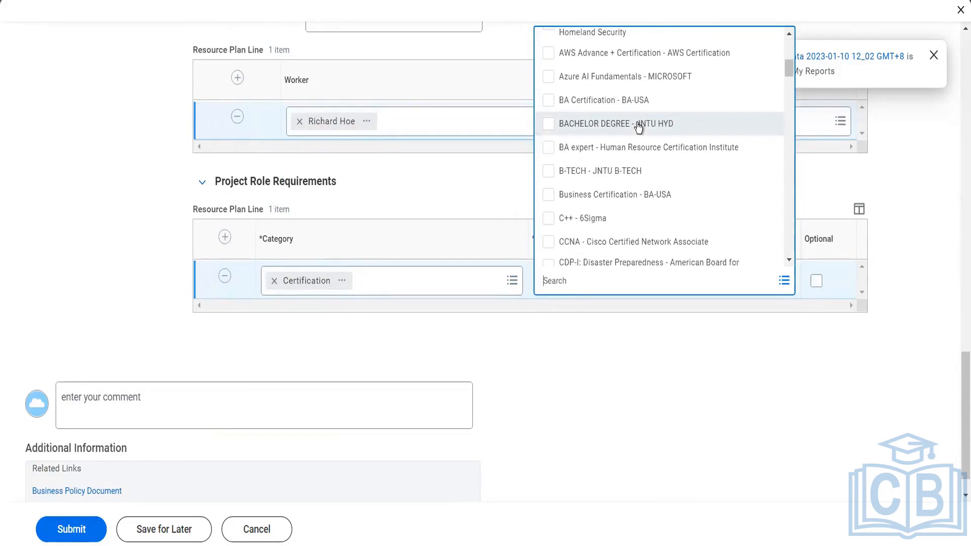
scroll(639, 128, "down", 3)
scroll(639, 128, "down", 1)
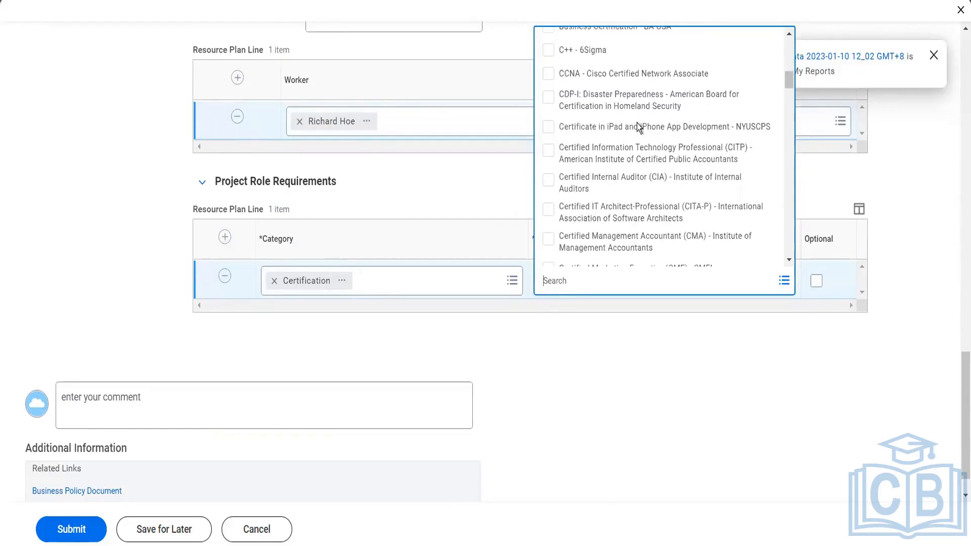
scroll(638, 127, "down", 3)
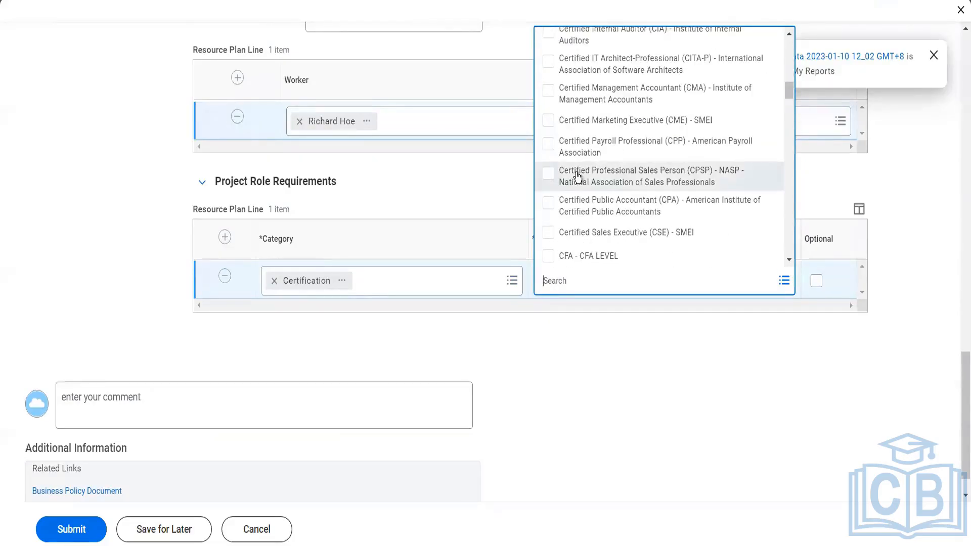
left_click(555, 102)
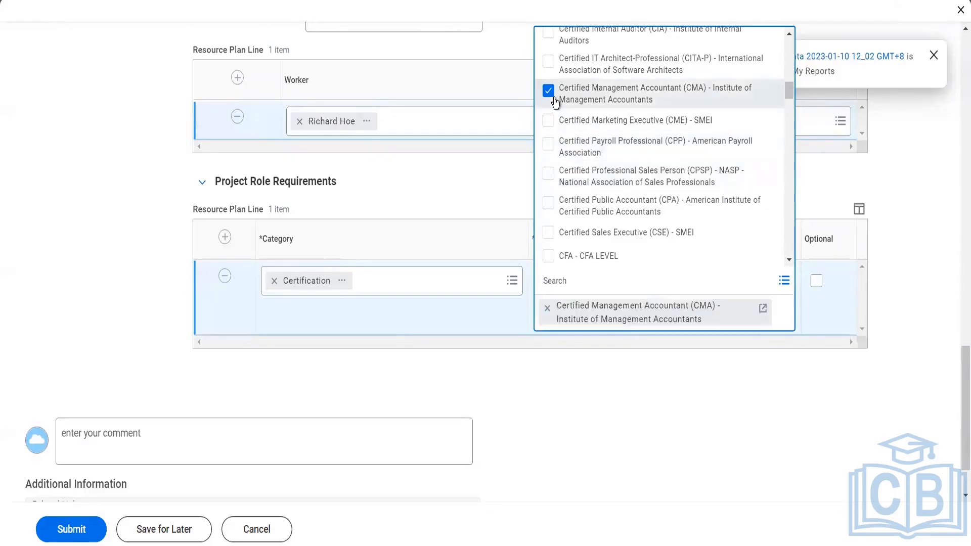
left_click(372, 367)
scroll(372, 367, "up", 5)
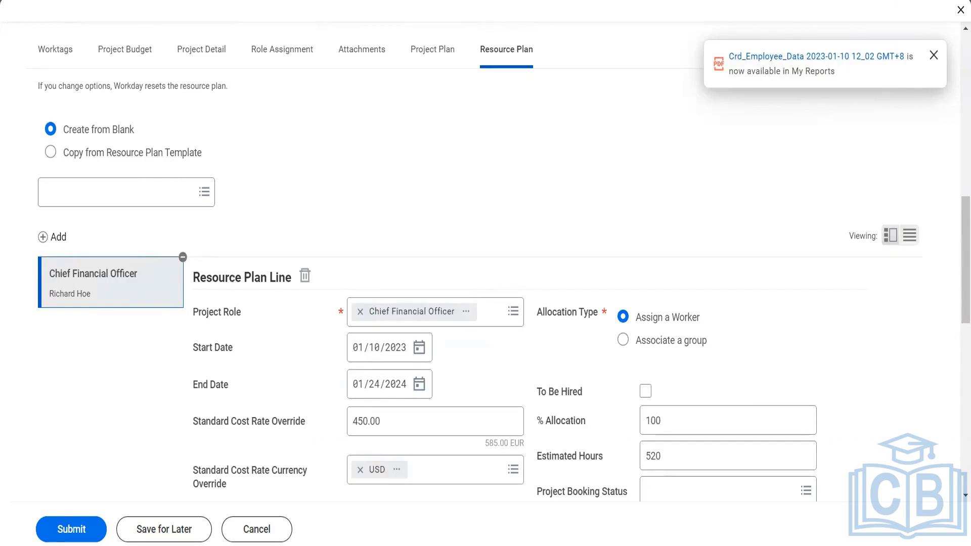
- Submit the Blinkit Chennai project and open the BI25141 Blinkit Proposed EMEA market hierarchy
left_click(86, 538)
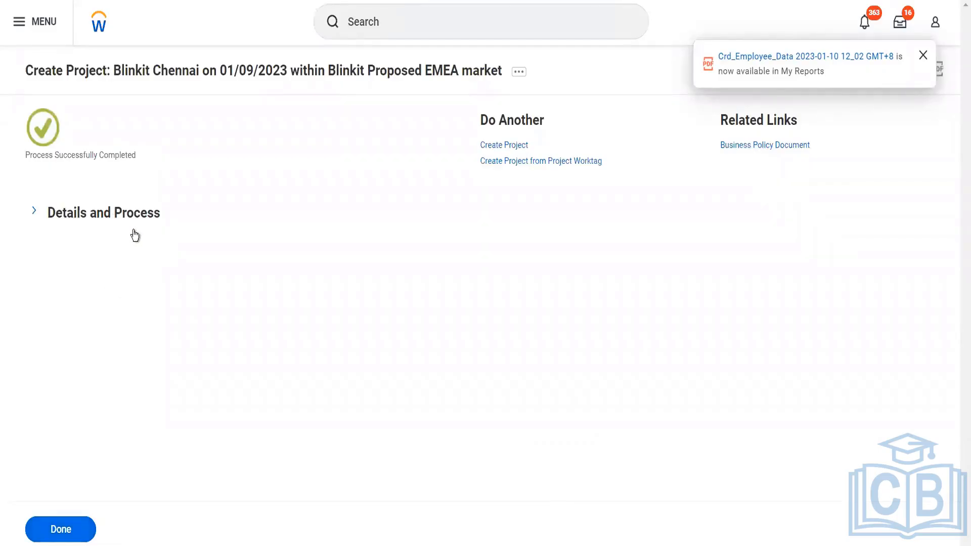
left_click(107, 216)
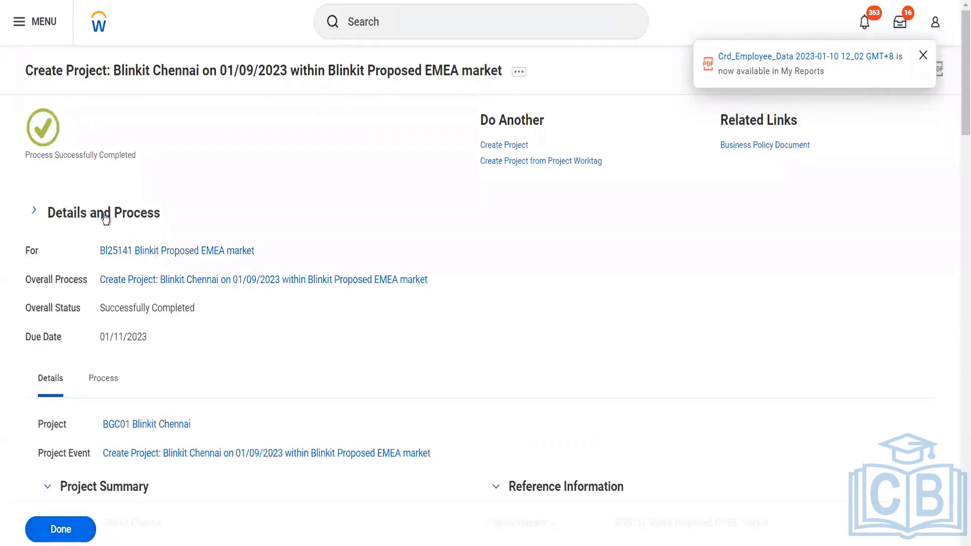
left_click(122, 251)
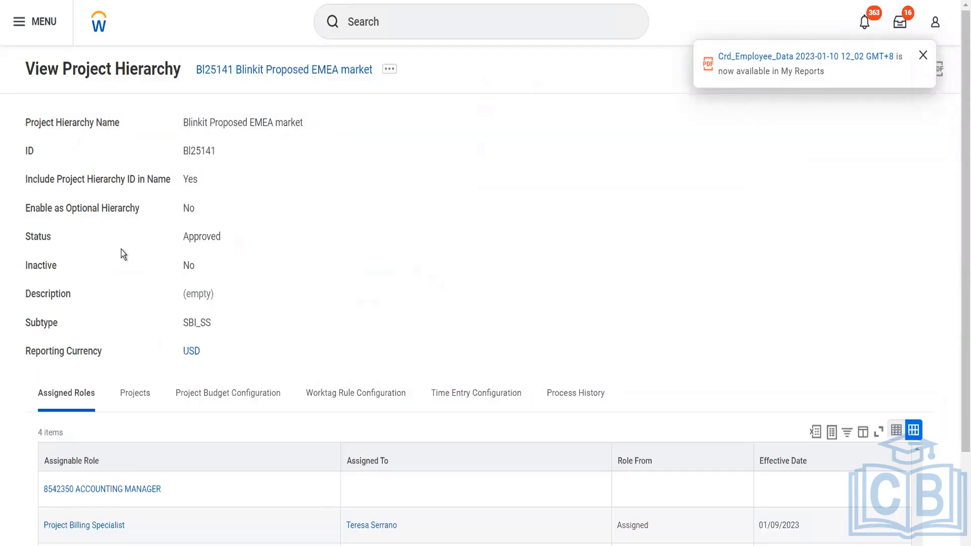
- Check the hierarchy's budget and worktag rule configurations, and confirm BGC01 Blinkit Chennai is listed
left_click(134, 393)
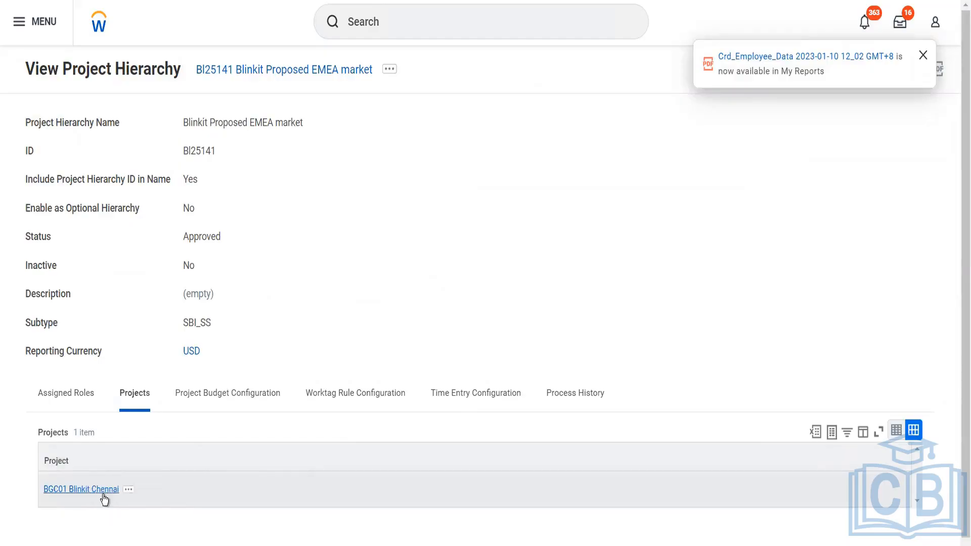
left_click(205, 393)
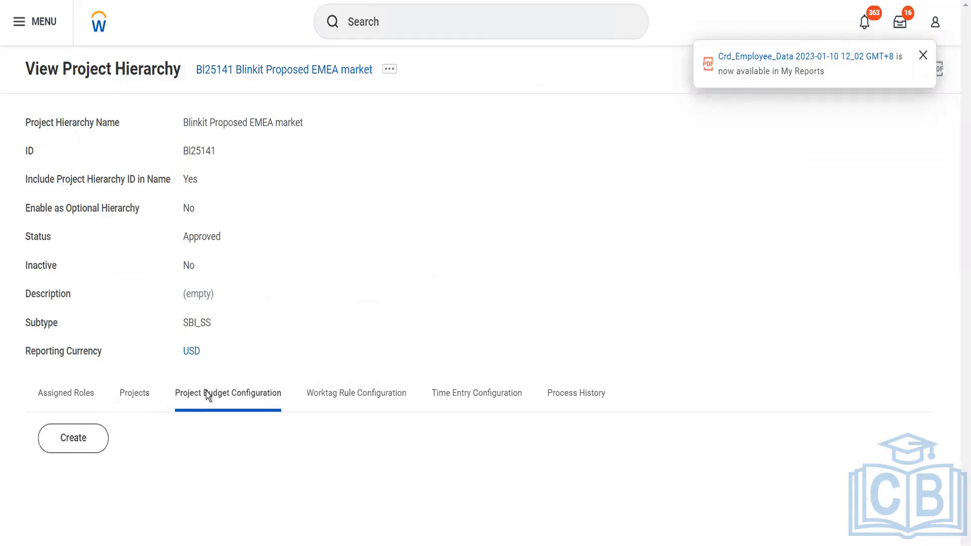
left_click(309, 399)
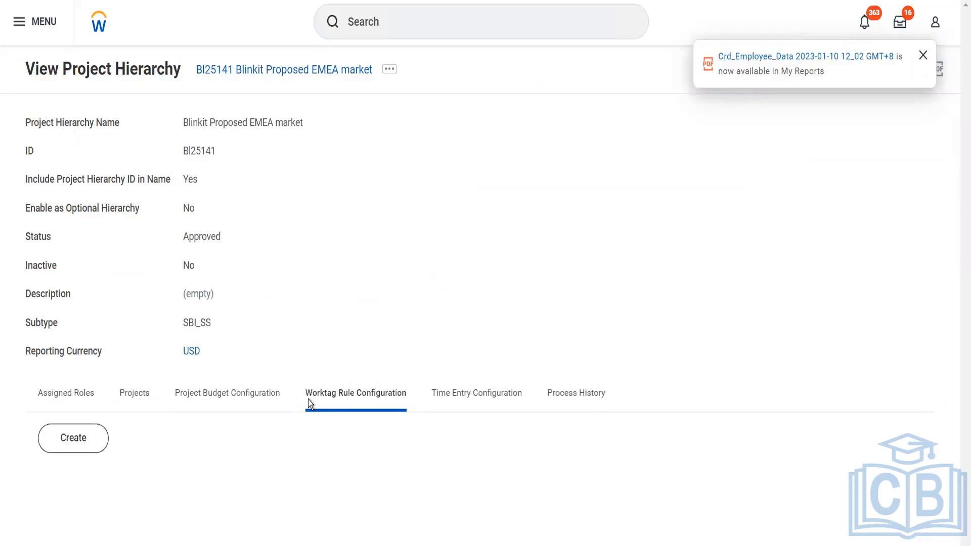
left_click(149, 396)
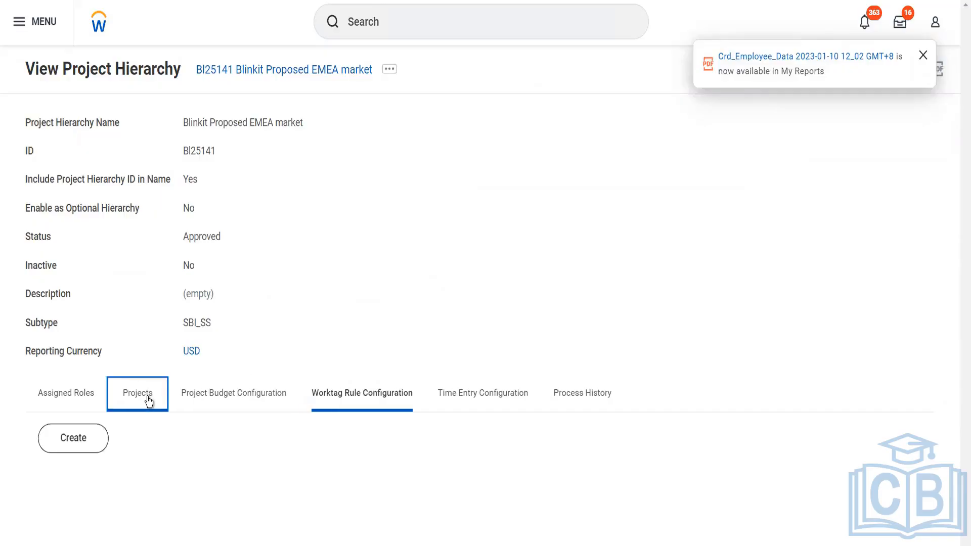
left_click(407, 24)
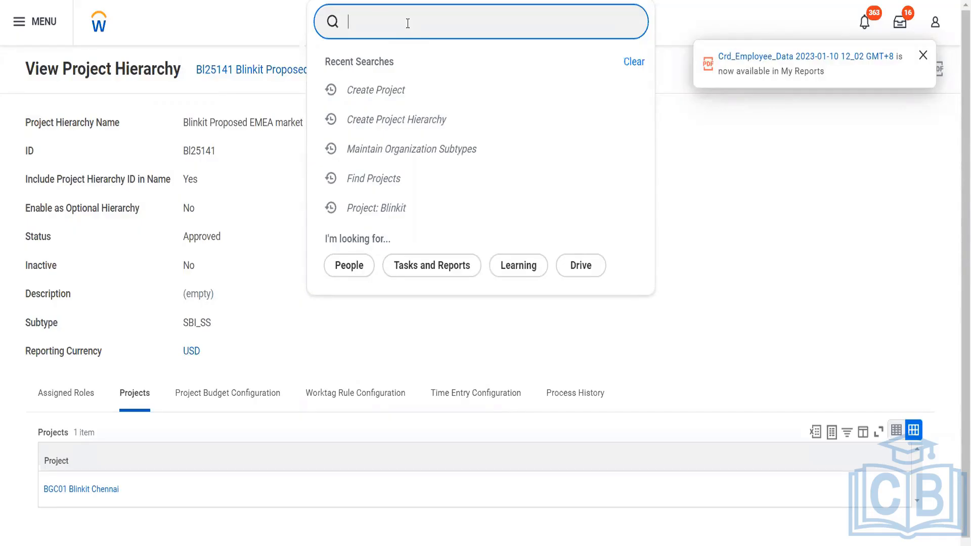
- Start Create Project with hierarchy BI25141 Blinkit Proposed EMEA market selected
type("cr project")
left_click(398, 65)
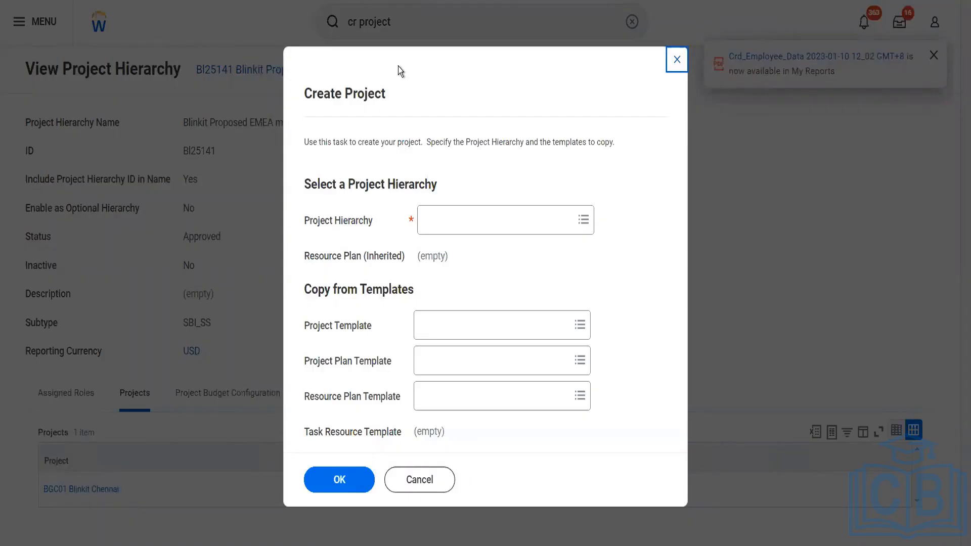
left_click(440, 219)
type("blinkit")
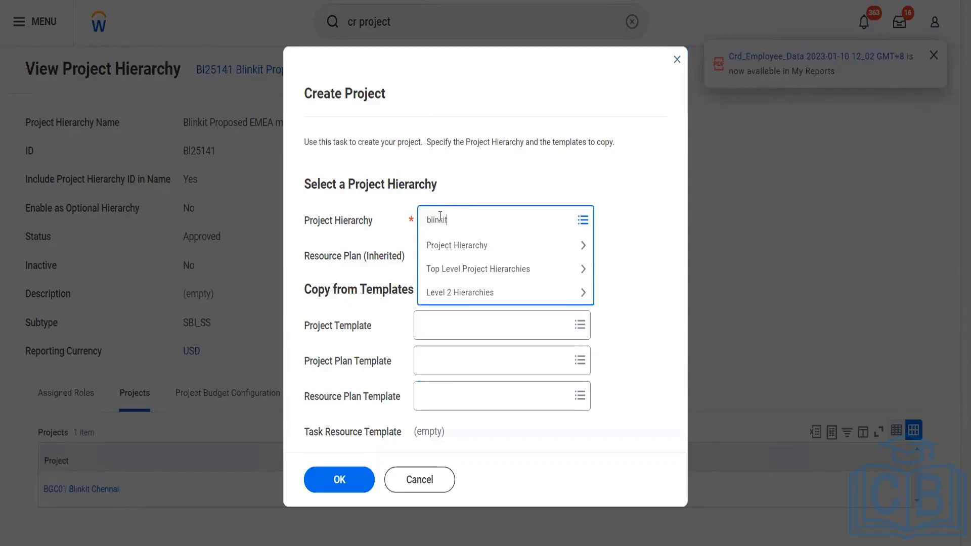
key("Return")
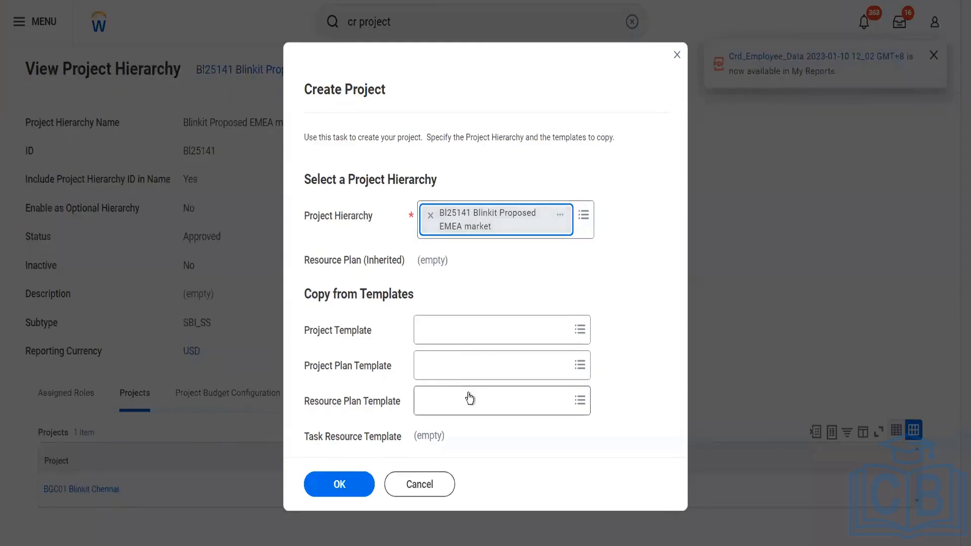
left_click(351, 481)
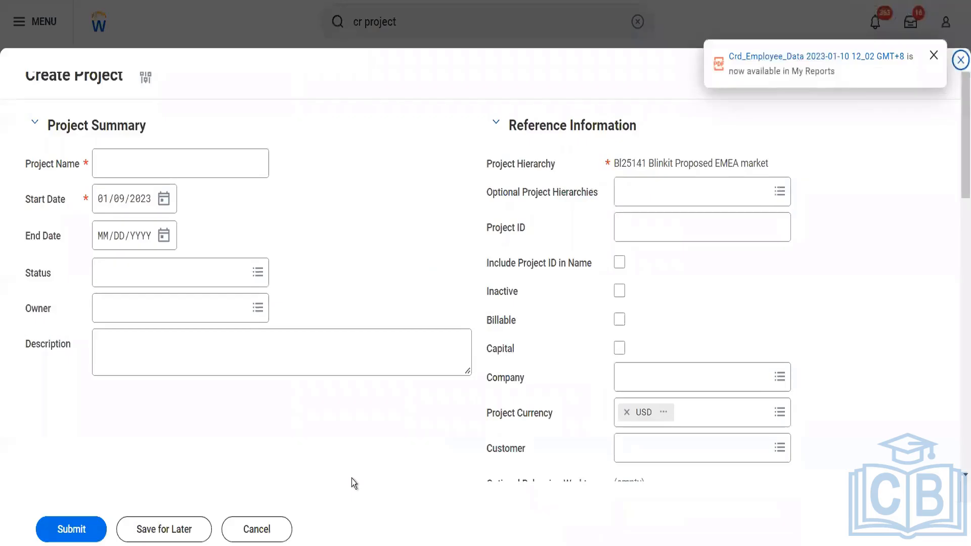
- Name the project 'Blinkit Billable Project', set status Approved, and choose its owner
left_click(150, 151)
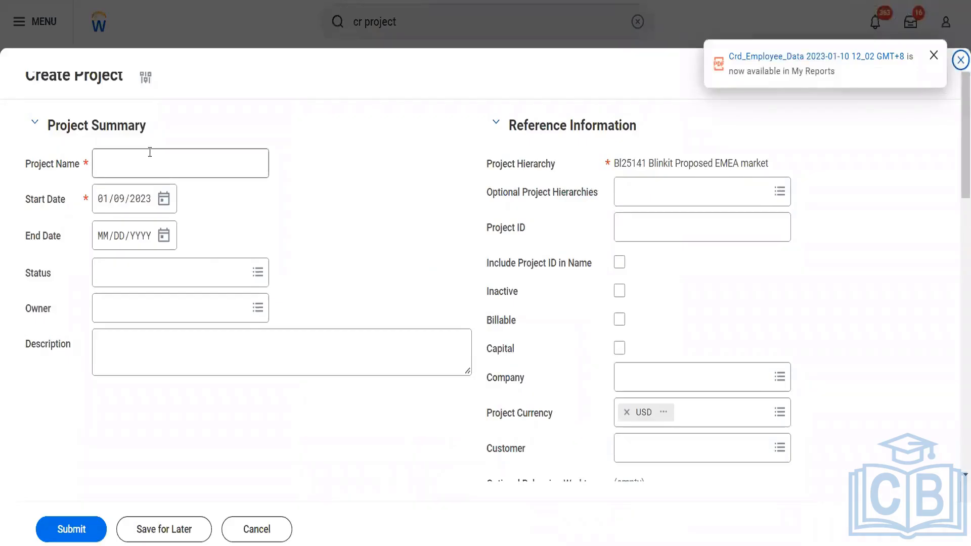
type("Blinkit ")
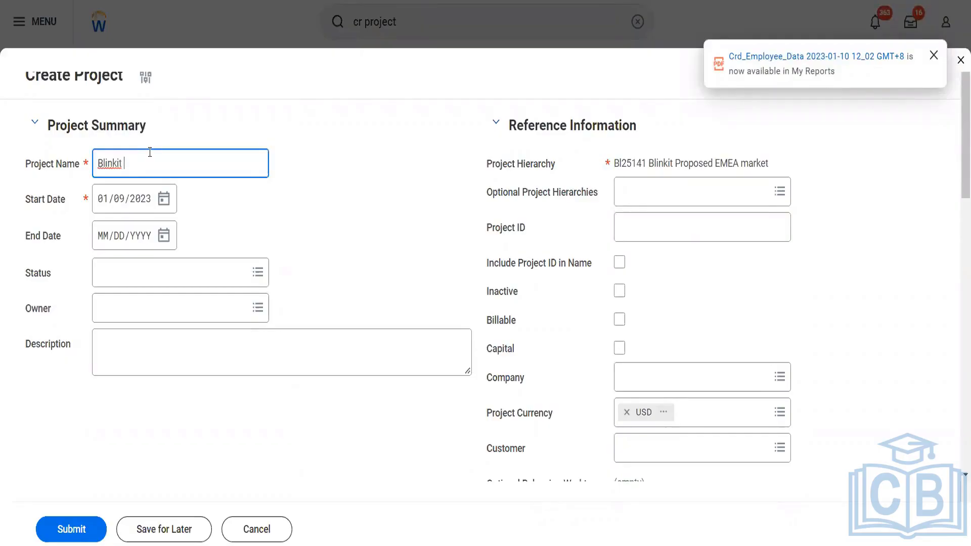
type("Billa")
key("BackSpace")
type("lable POr")
key("BackSpace")
key("BackSpace")
type("roject")
left_click(206, 283)
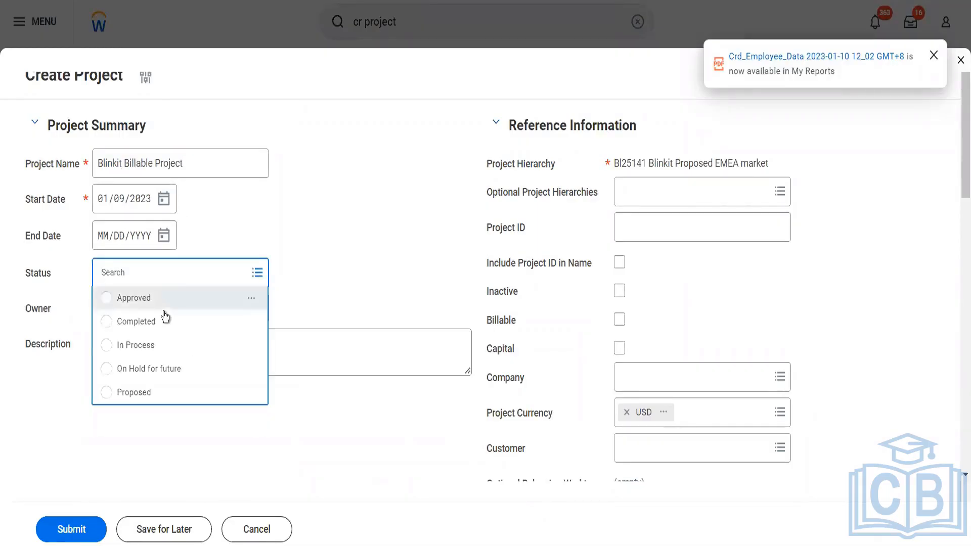
left_click(163, 304)
left_click(163, 309)
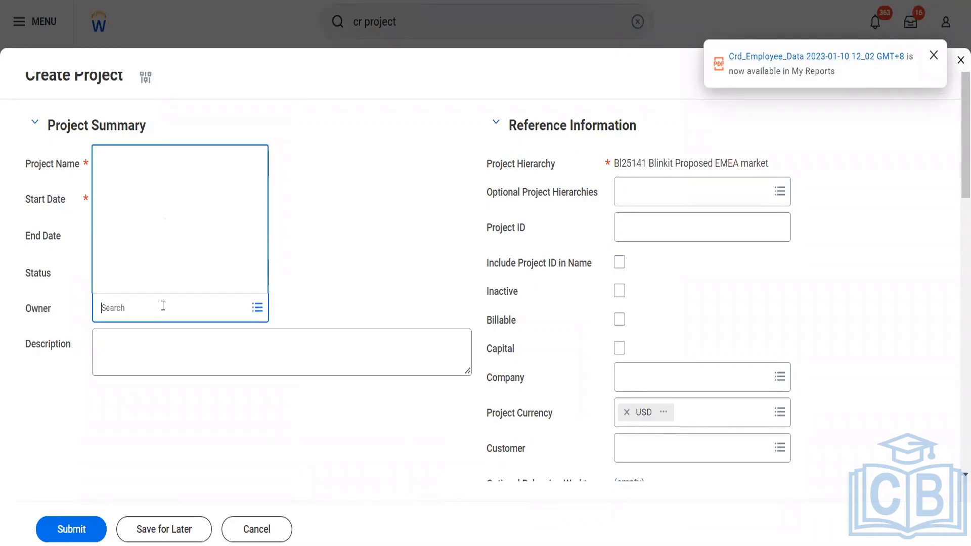
type("ter ser")
key("Return")
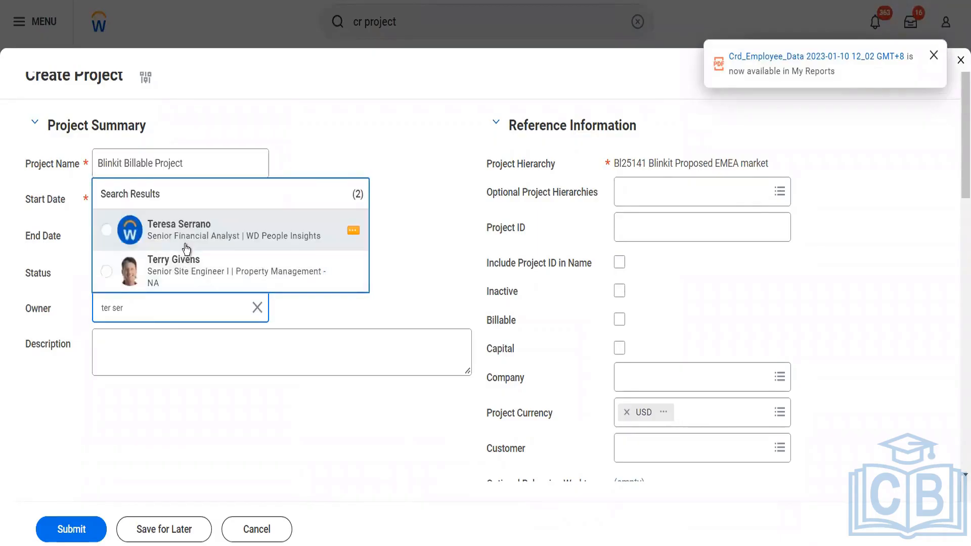
left_click(184, 245)
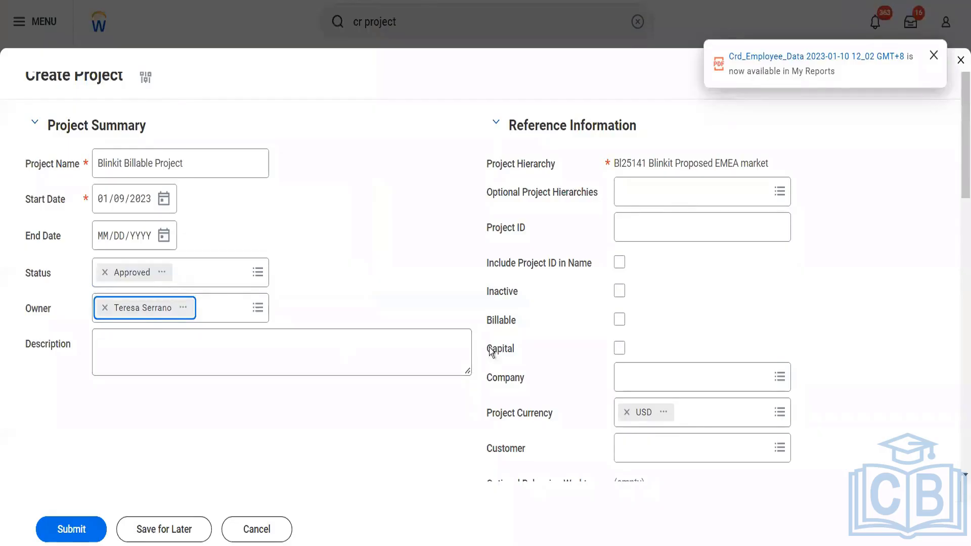
- Mark the project Billable and give it Project ID BBill01
left_click(616, 320)
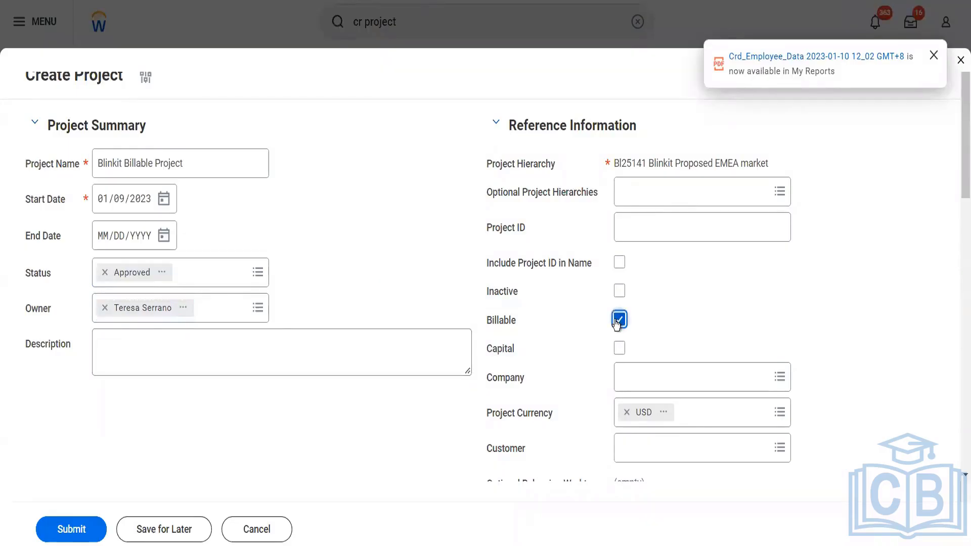
right_click(636, 205)
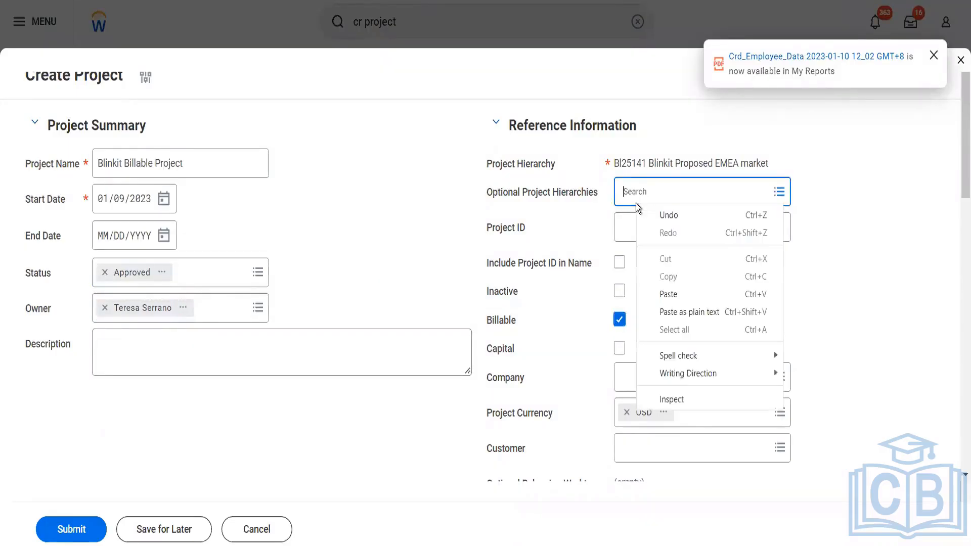
left_click(610, 226)
left_click(638, 231)
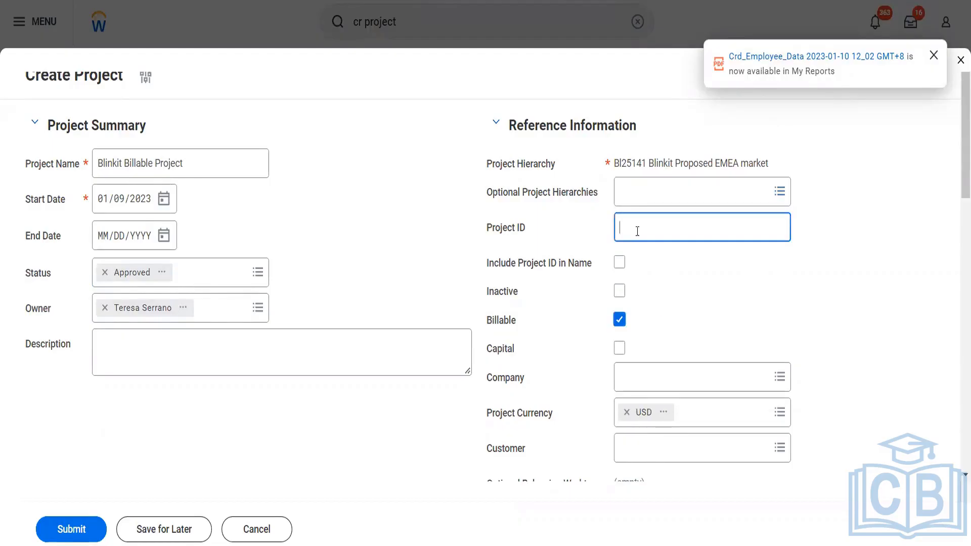
type("B")
type("P")
key("BackSpace")
type("Bil01")
key("Tab")
key("Tab")
key("Tab")
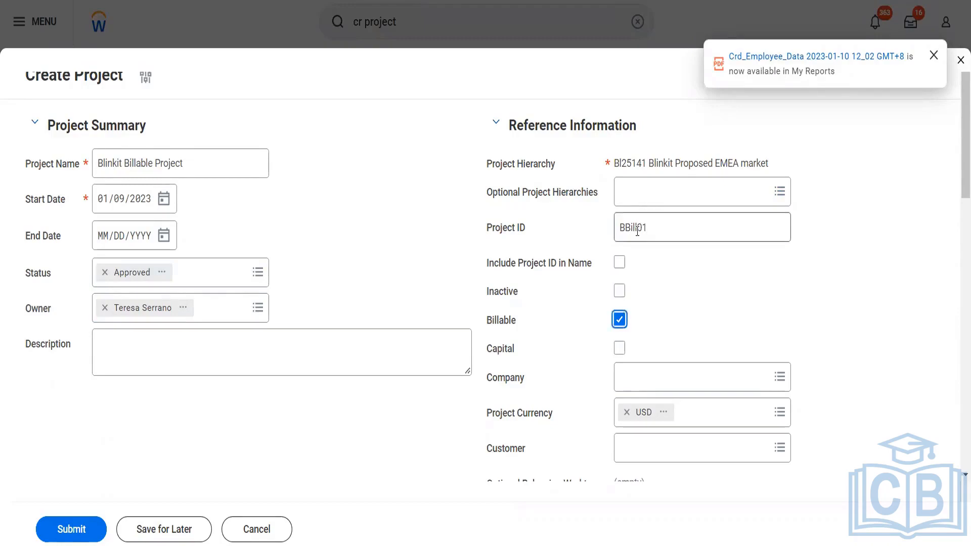
- Set company BGC Blinkit Grocery Delivery and customer Reliance Hotels
scroll(689, 353, "down", 3)
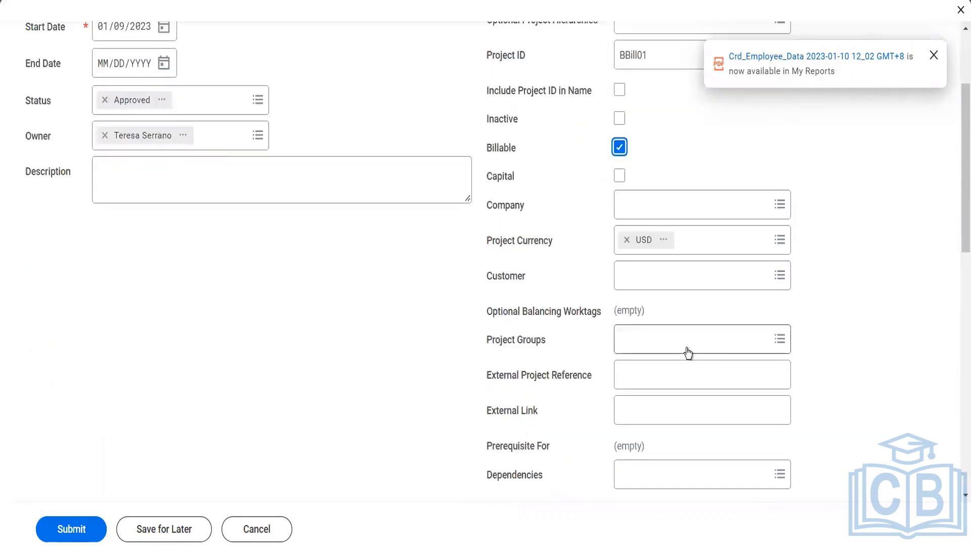
left_click(649, 209)
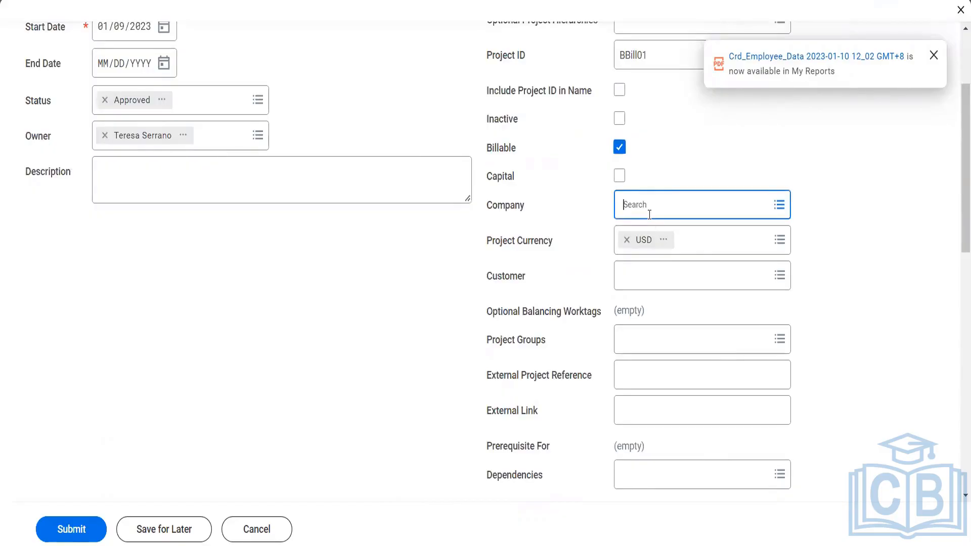
type("bgc")
key("Return")
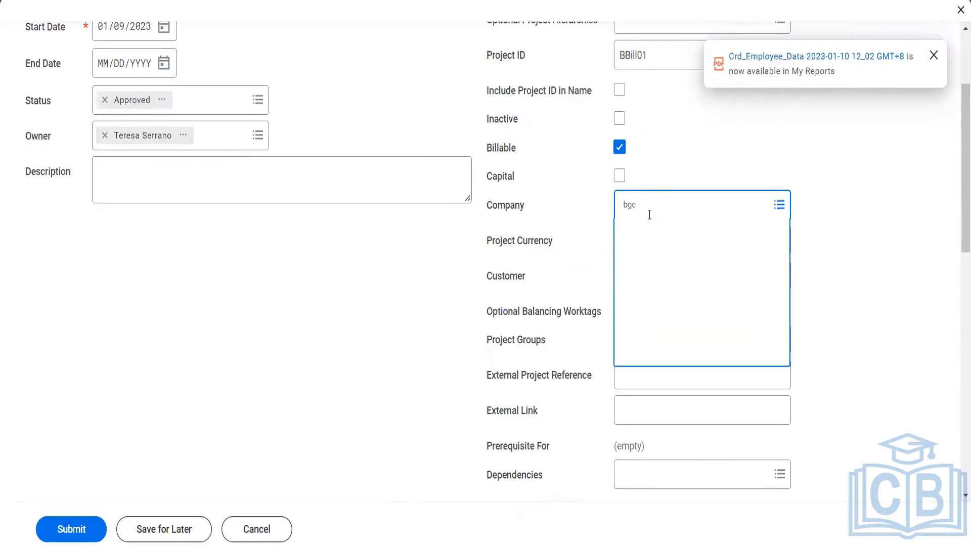
left_click(640, 269)
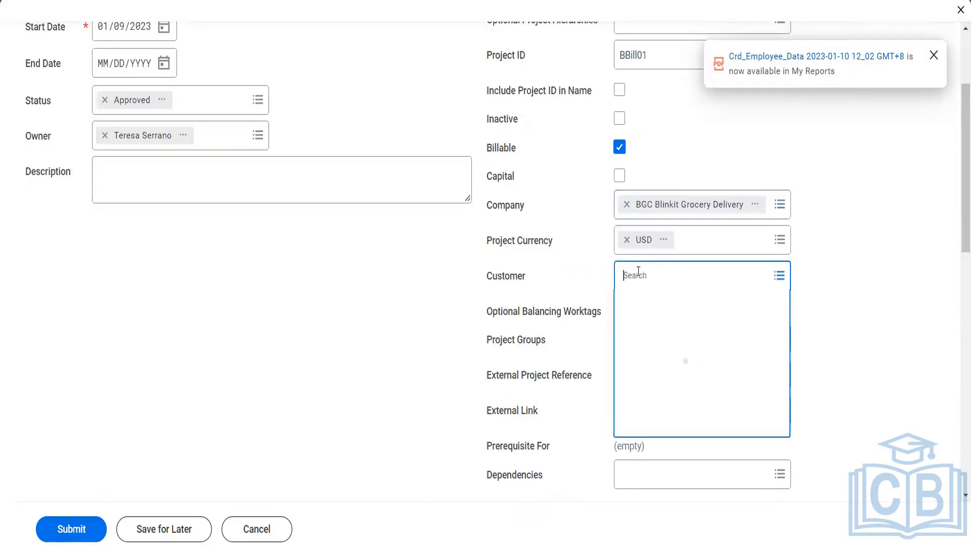
type("rel hotel")
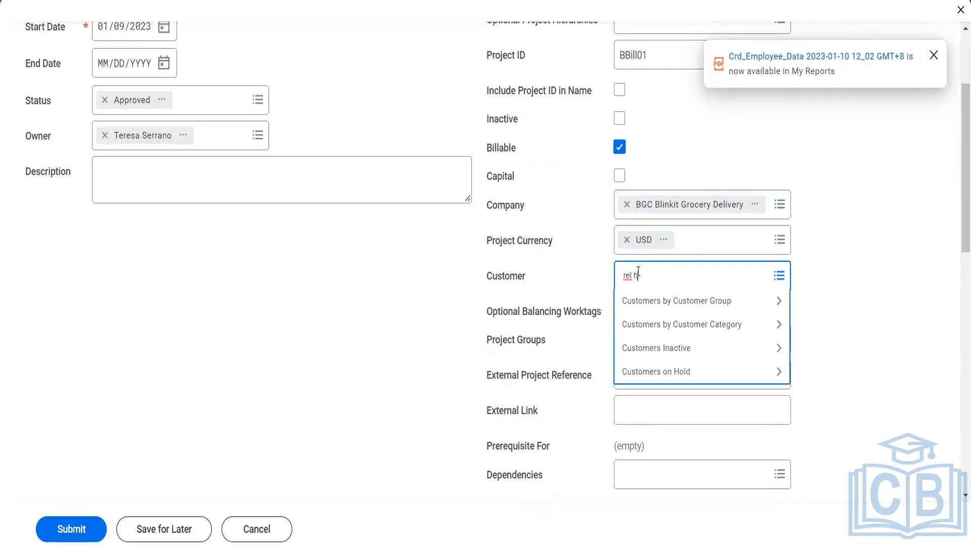
key("Return")
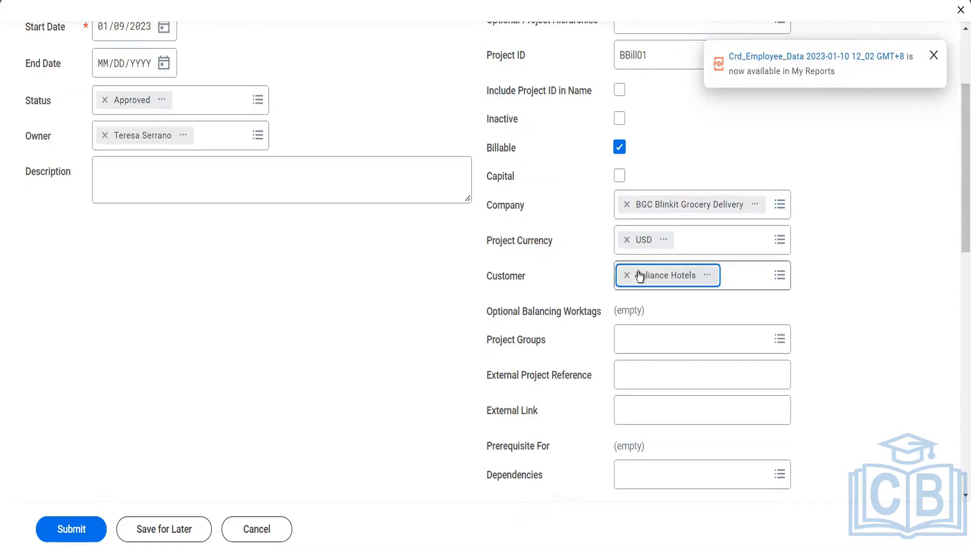
- Set the project's estimated budget to 24,000.00
scroll(622, 400, "down", 5)
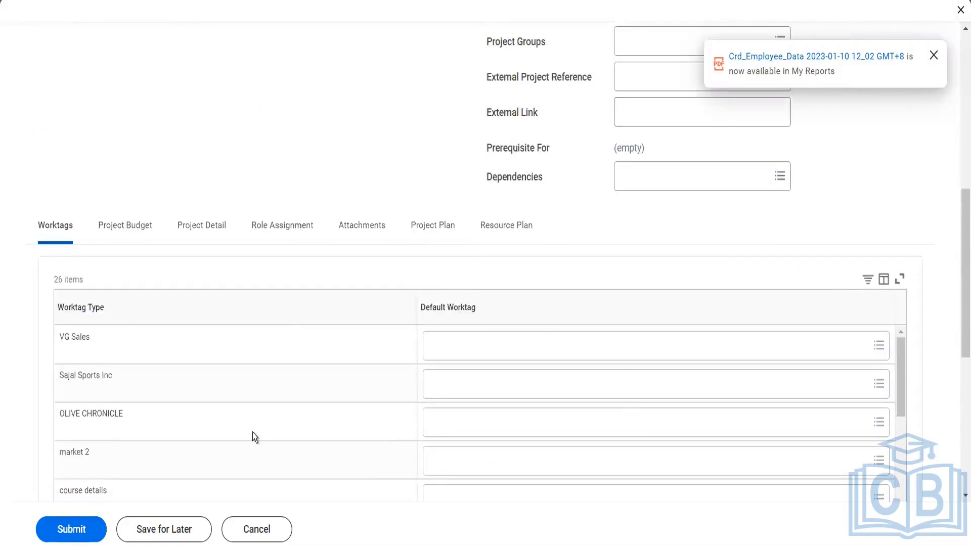
left_click(134, 239)
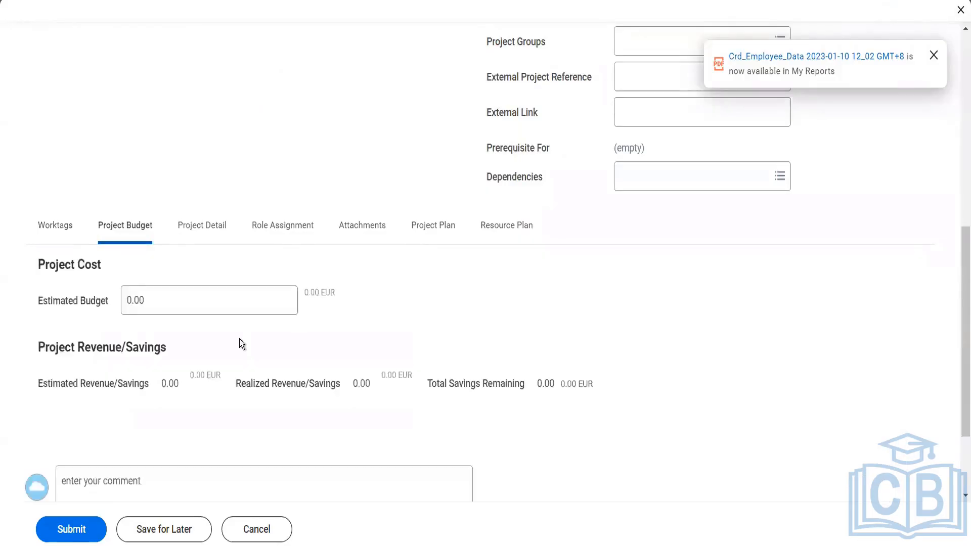
left_click(155, 299)
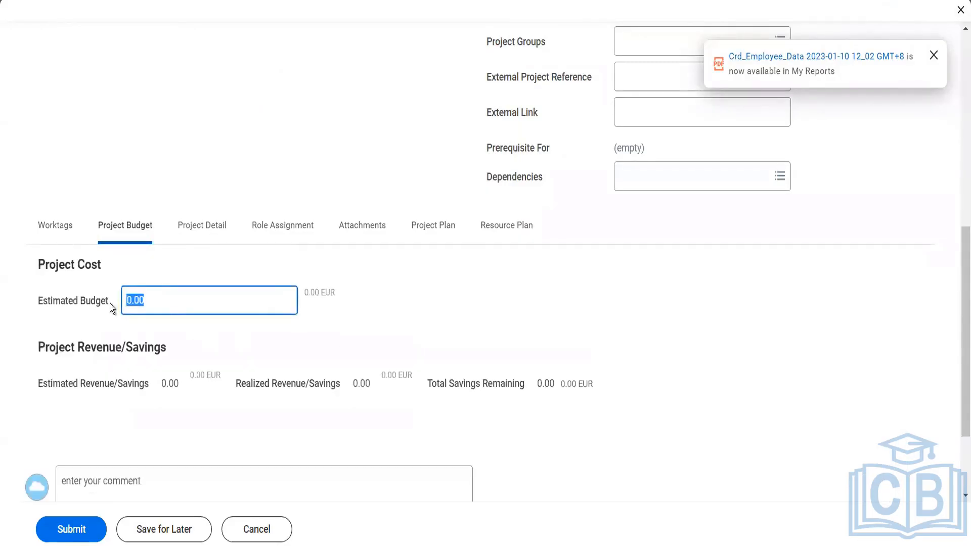
type("24000")
key("Tab")
mouse_move(194, 374)
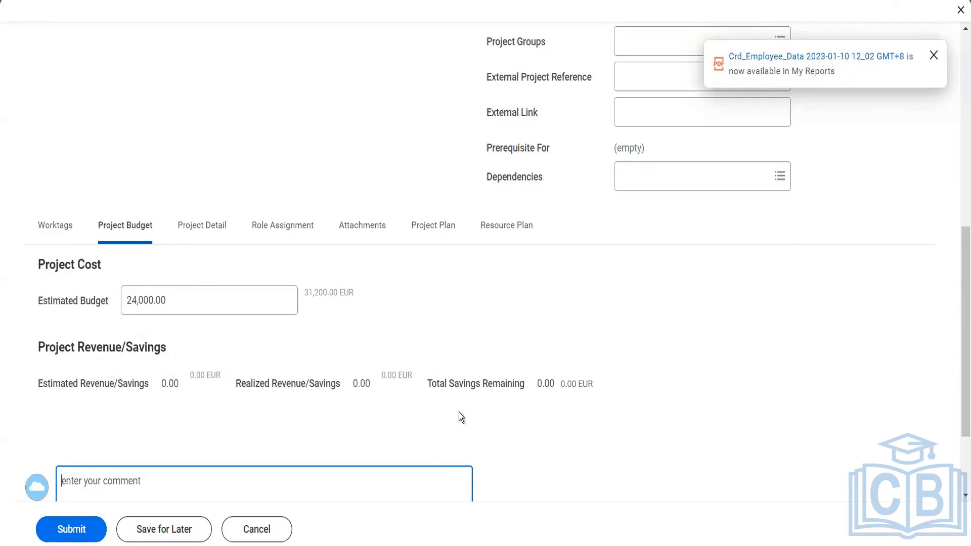
- Enter 20 percent complete and set the risk level to High
left_click(206, 228)
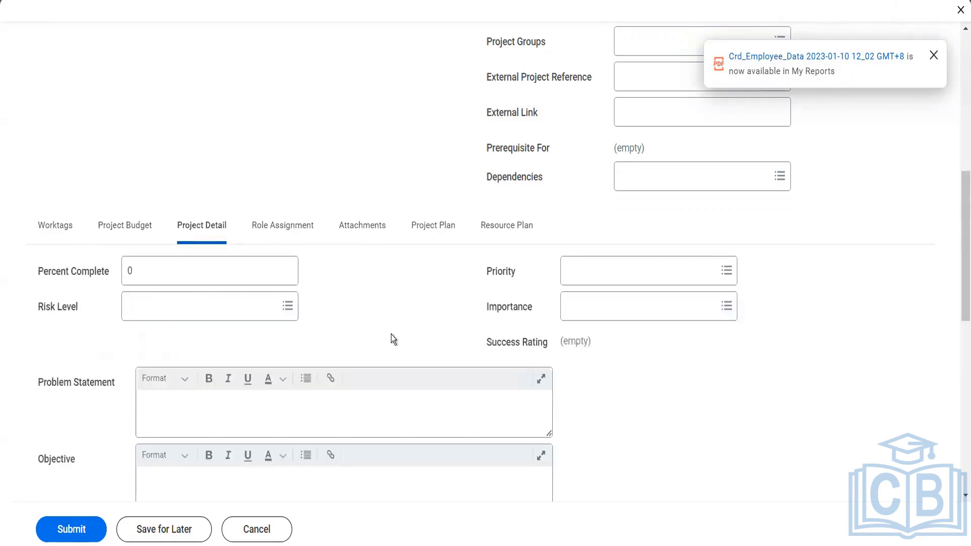
left_click(123, 271)
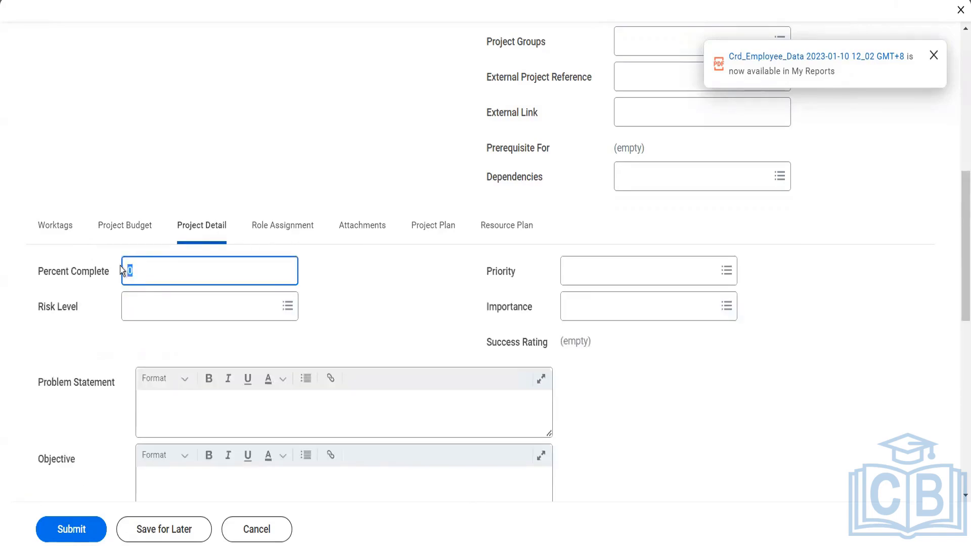
type("20")
left_click(156, 317)
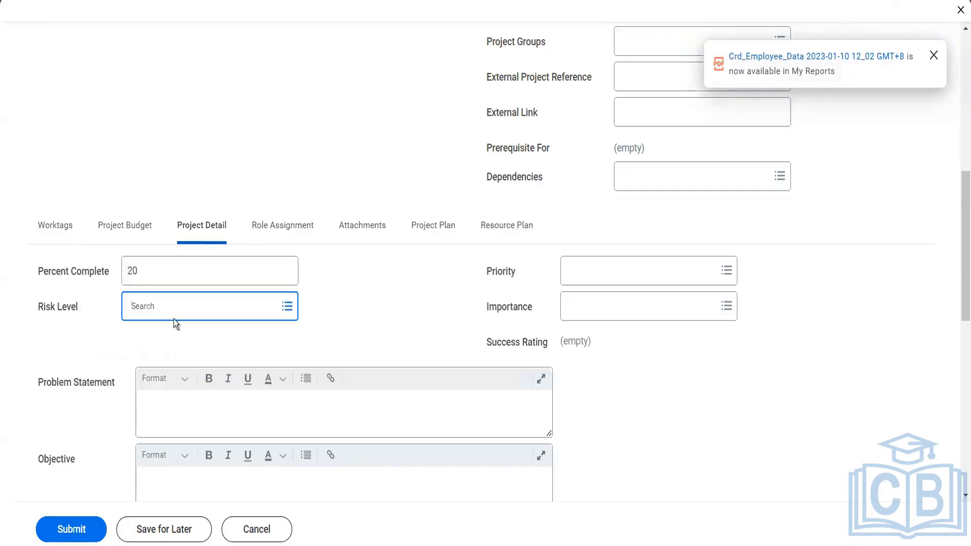
left_click(175, 316)
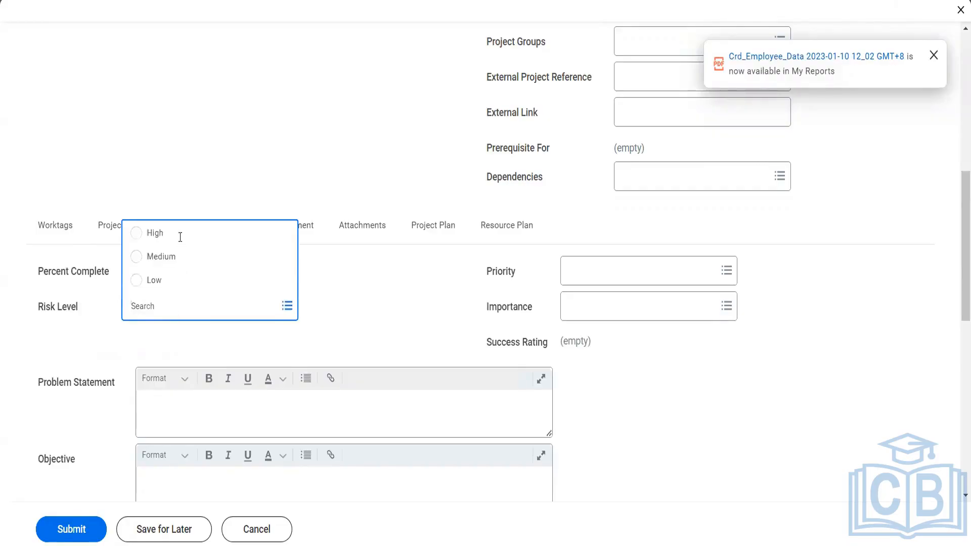
left_click(179, 242)
- Set priority to A-High and importance to 1 - Critical, then show the Project Plan section
left_click(593, 275)
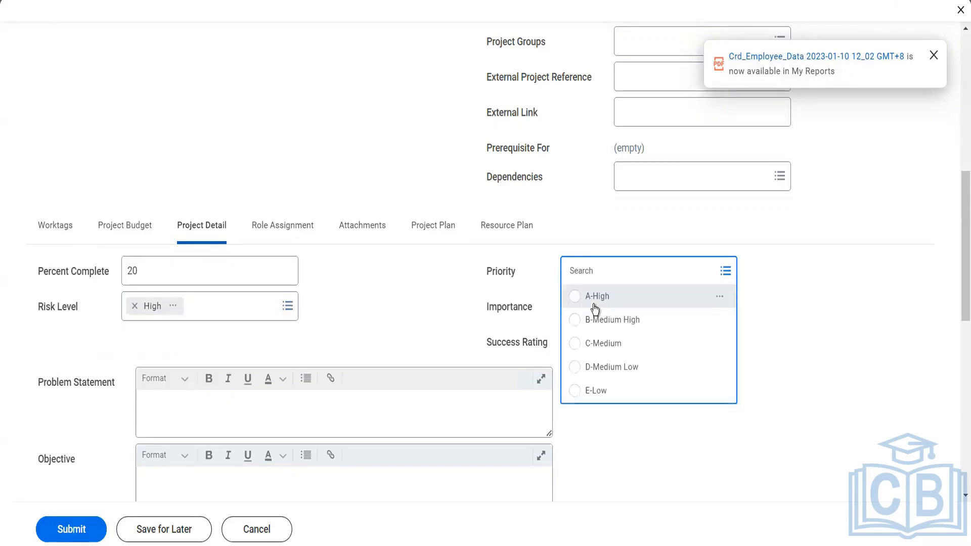
left_click(595, 304)
left_click(595, 306)
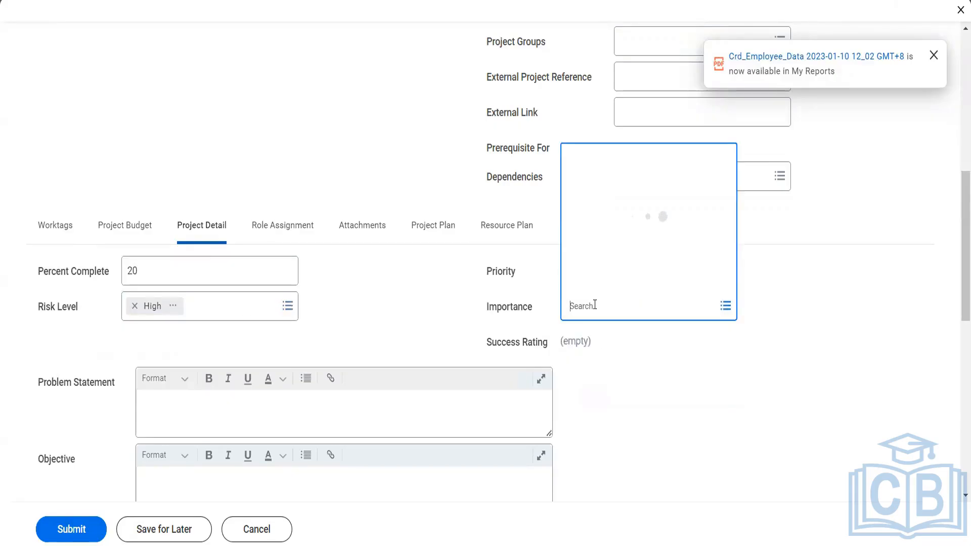
left_click(603, 234)
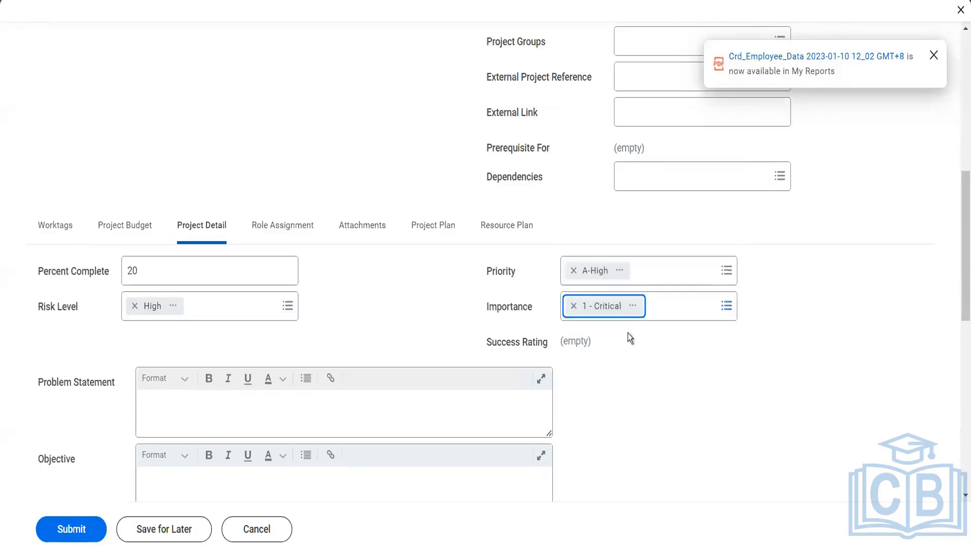
scroll(628, 333, "down", 7)
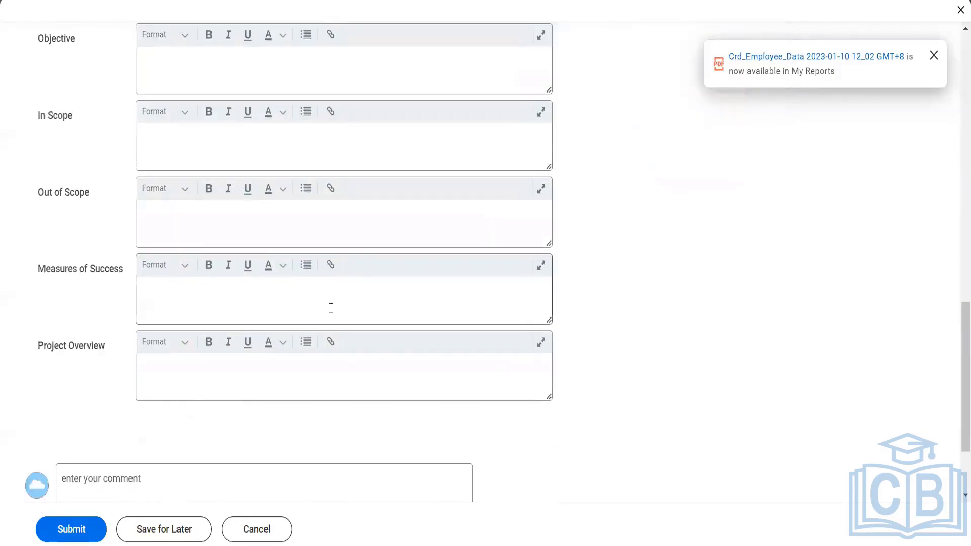
scroll(330, 305, "up", 5)
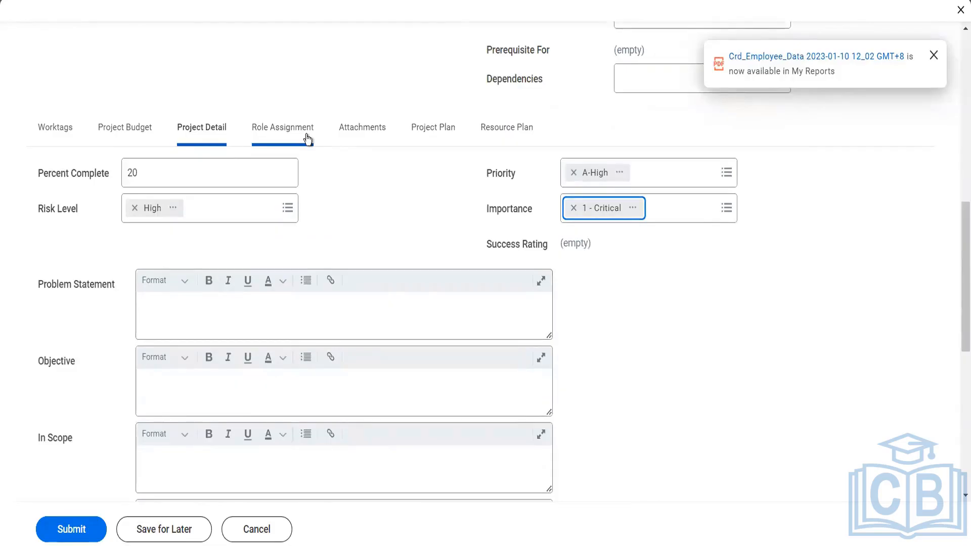
left_click(428, 133)
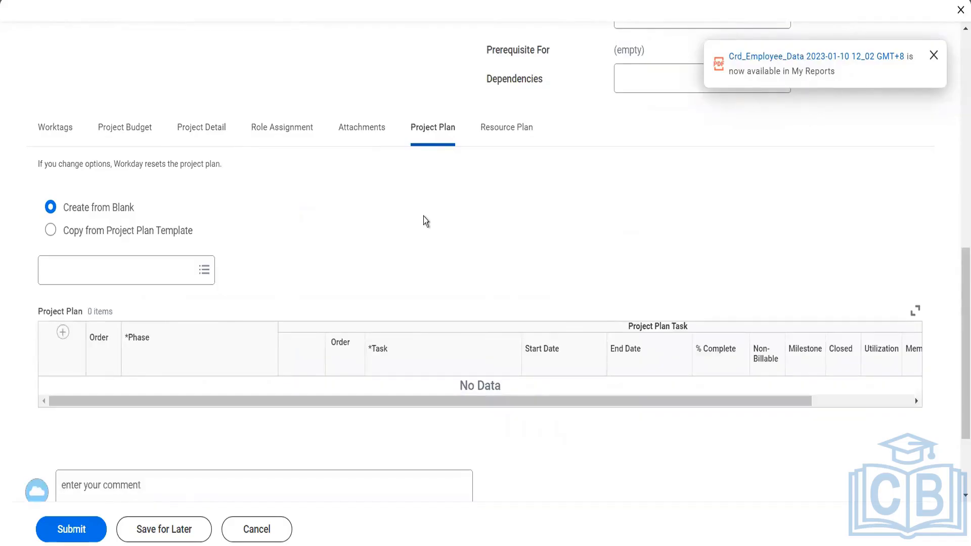
left_click(50, 138)
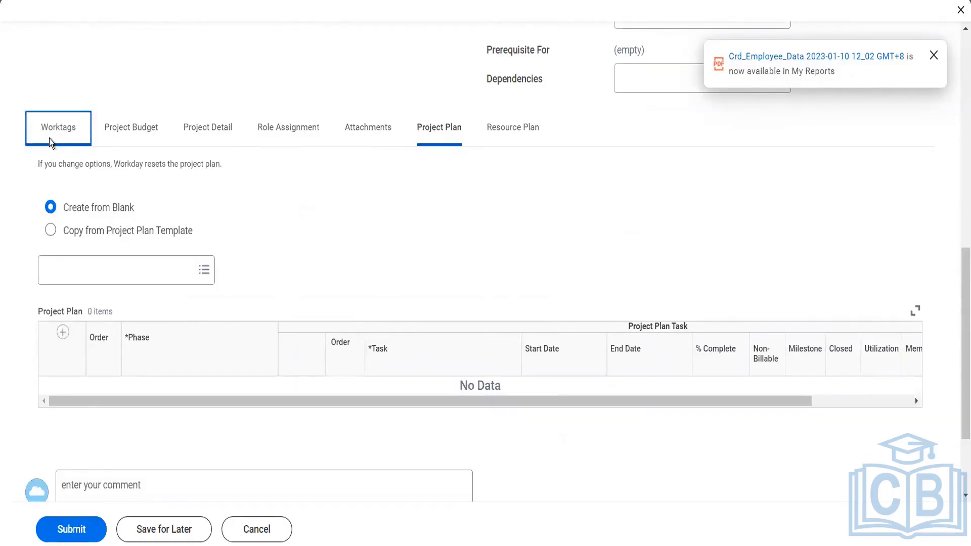
- Submit the Blinkit Billable Project and expand its submission's details and process
left_click(60, 530)
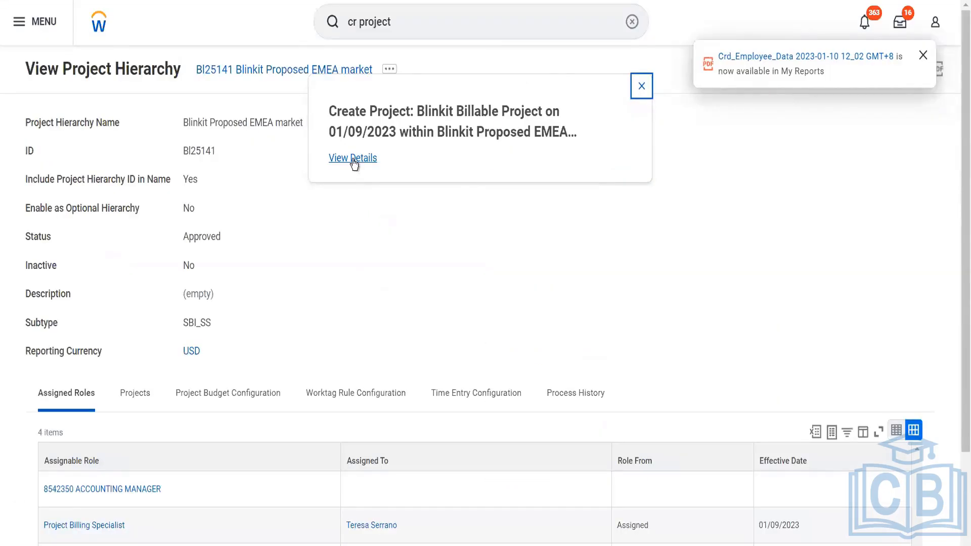
left_click(354, 159)
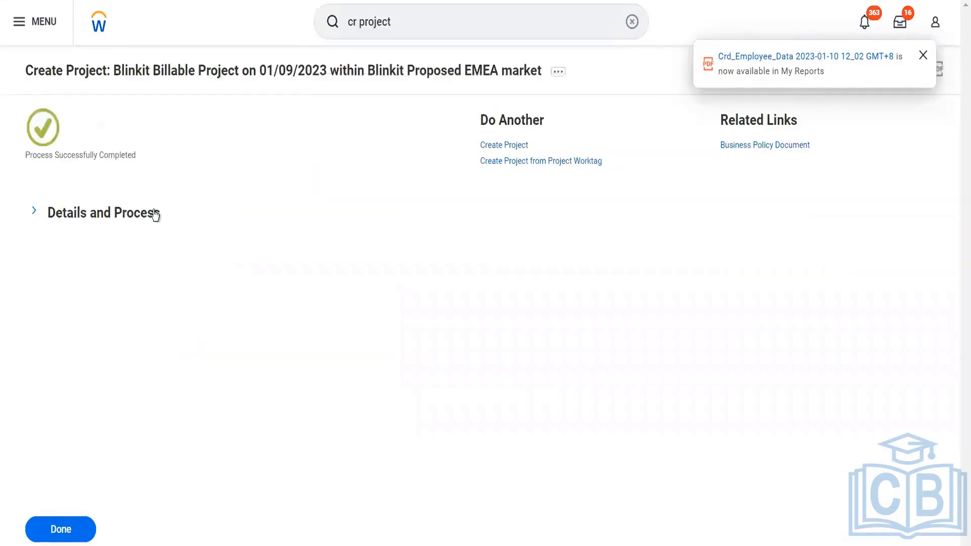
left_click(175, 221)
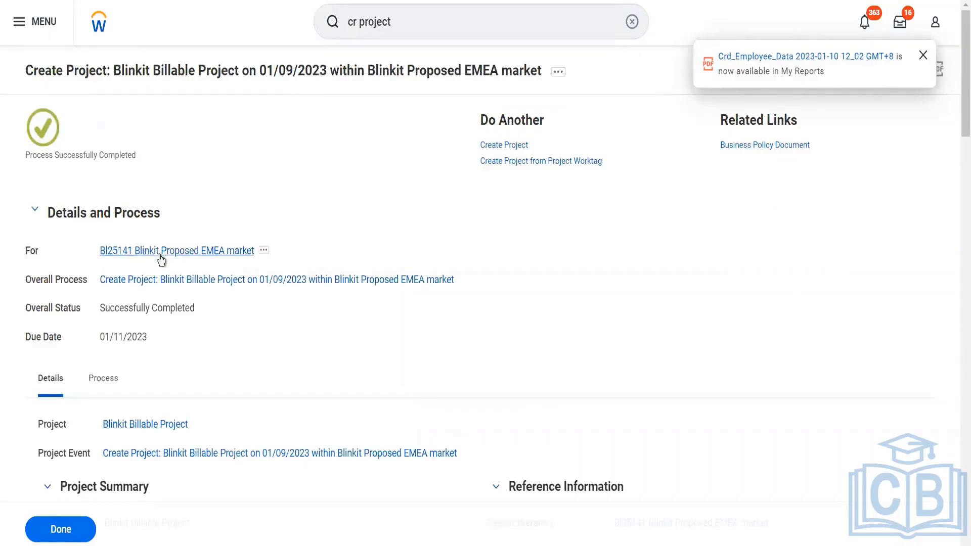
- Confirm the BI25141 Blinkit Proposed EMEA hierarchy's Projects list includes Blinkit Billable Project
left_click(226, 254)
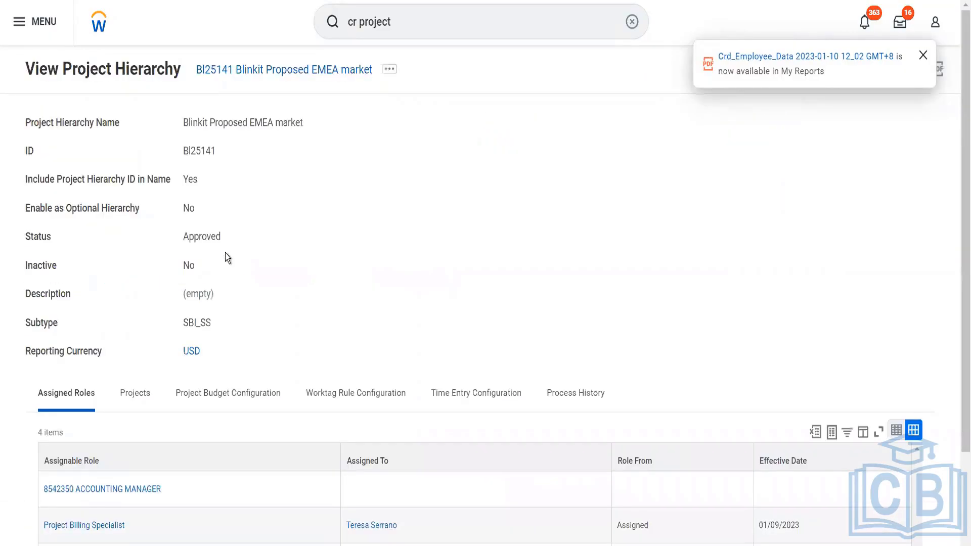
left_click_drag(217, 151, 204, 151)
scroll(314, 246, "down", 1)
left_click(133, 341)
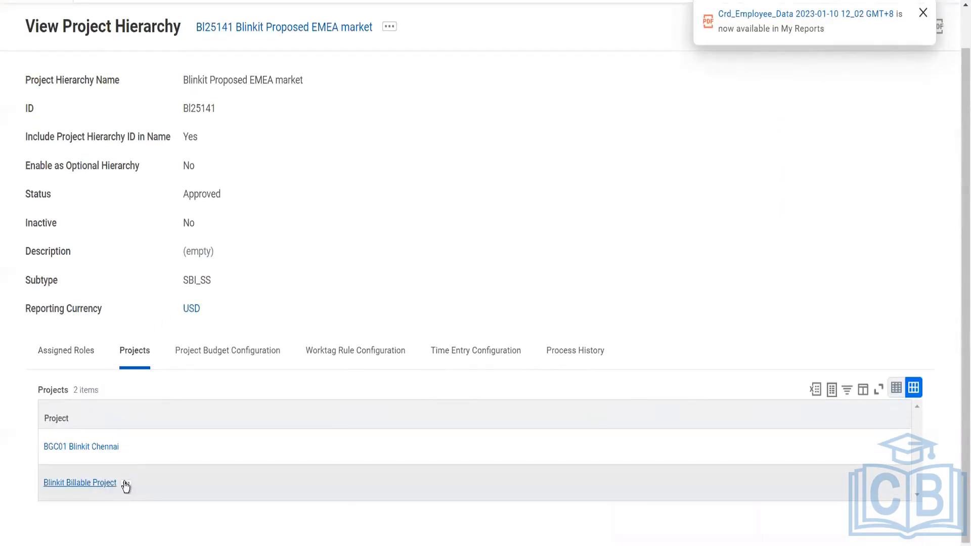
scroll(354, 187, "up", 1)
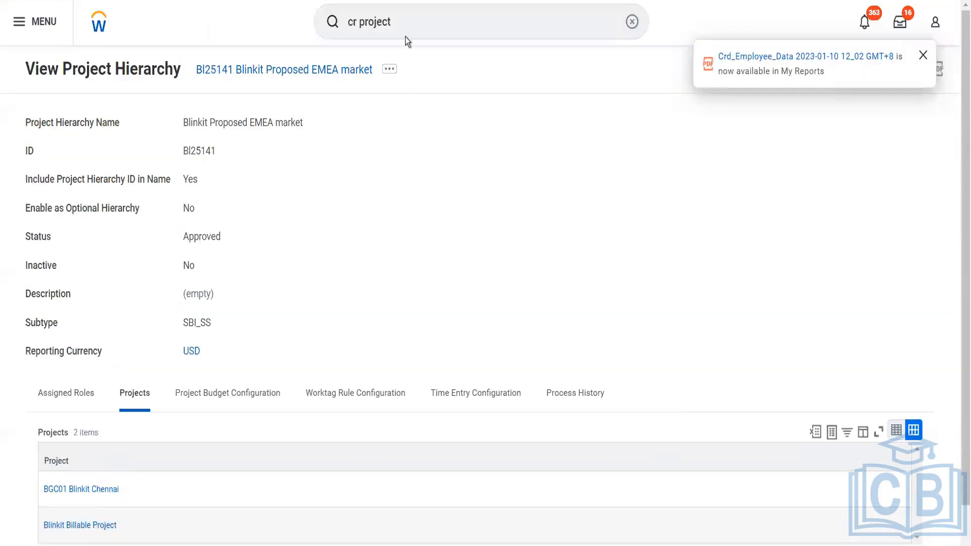
- Search 'cust inv' and start the Create Customer Invoice task
left_click(402, 15)
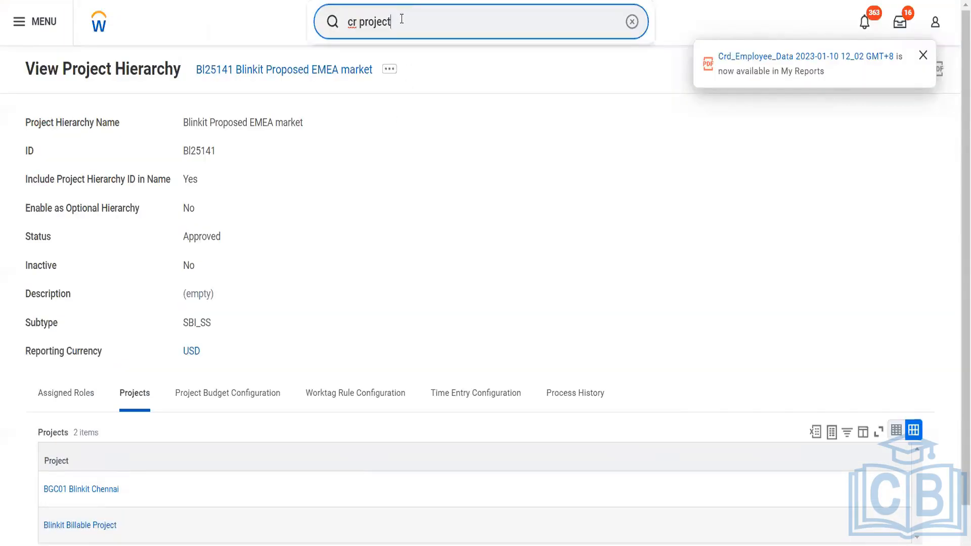
left_click_drag(402, 19, 361, 23)
type("cust inv")
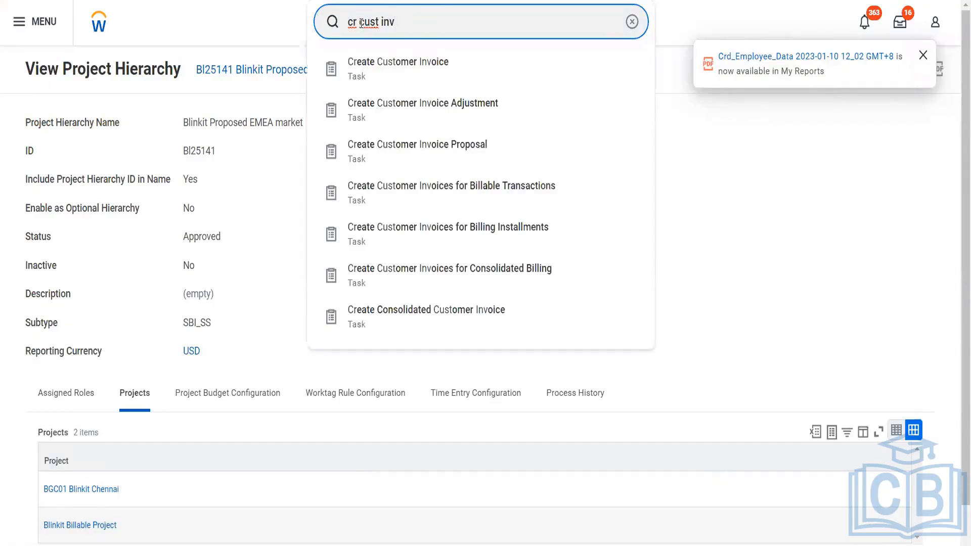
left_click(397, 70)
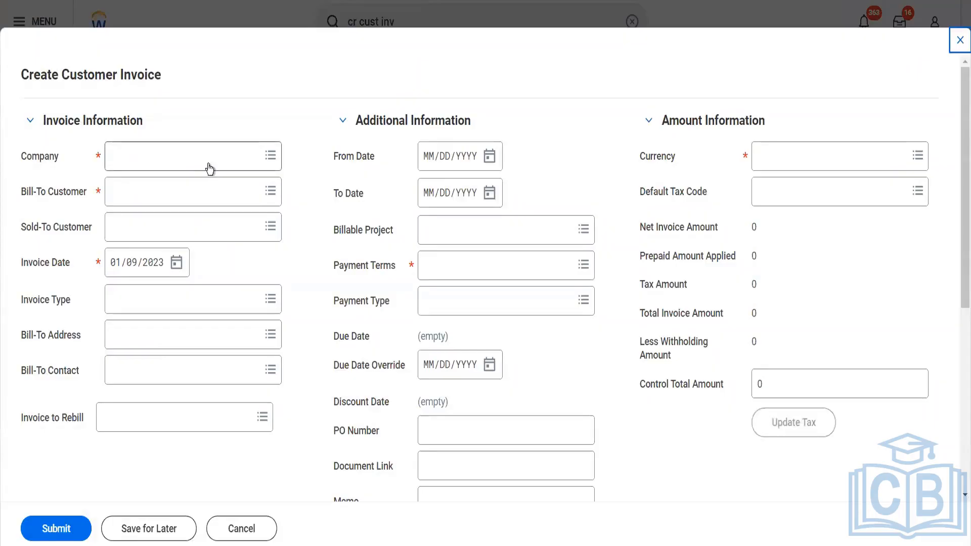
- Set company BGC, bill-to Reliance Hotels, clear the Atlanta (4%) tax code, and pick Blinkit Billable Project
left_click(208, 163)
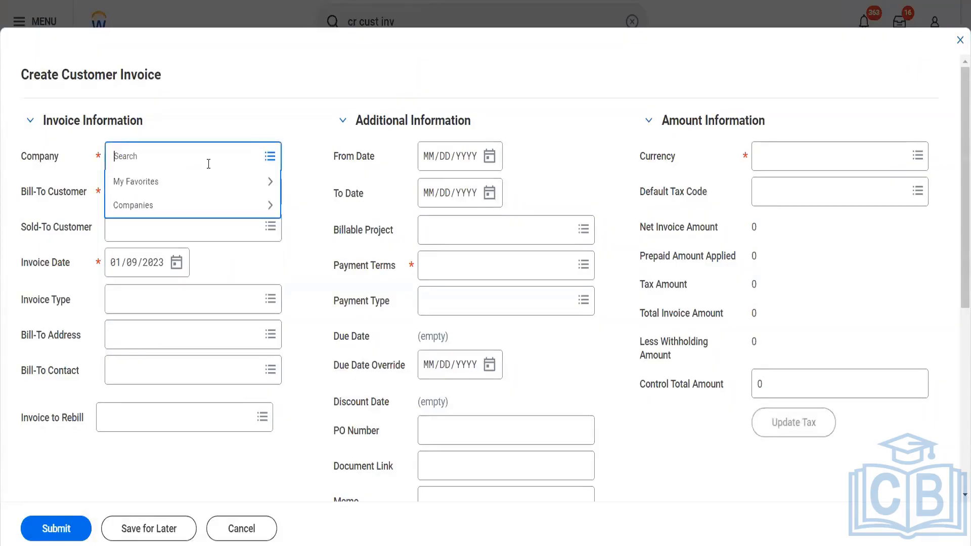
type("bgc")
key("Return")
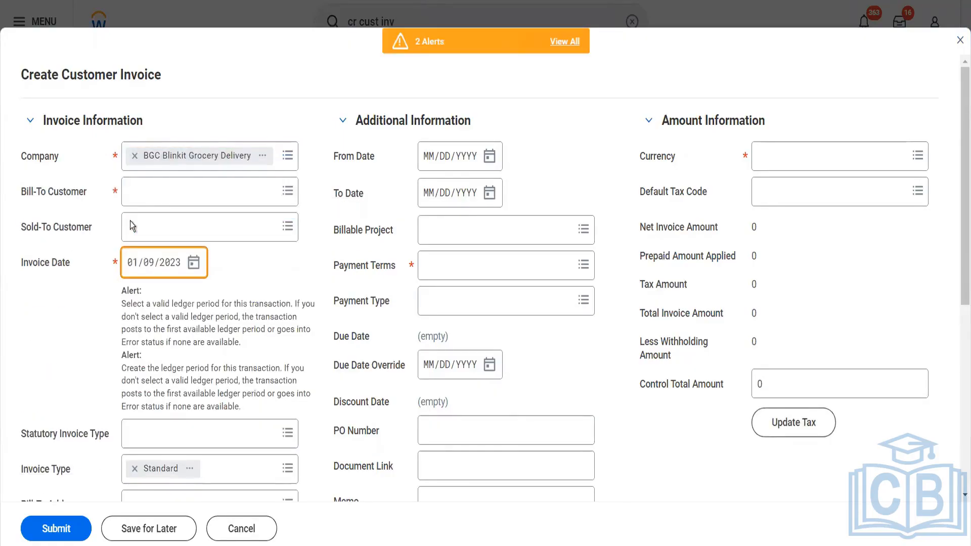
left_click(149, 202)
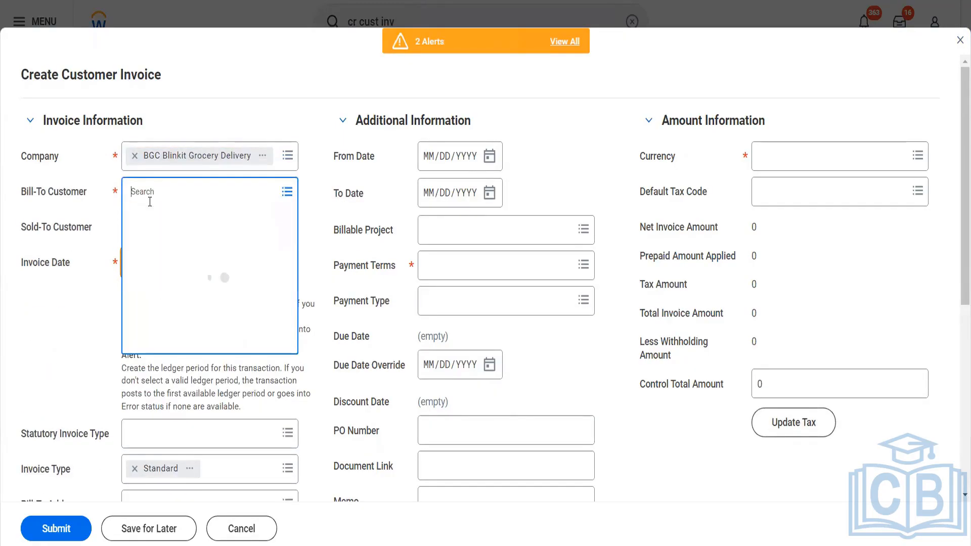
type("rel hotel")
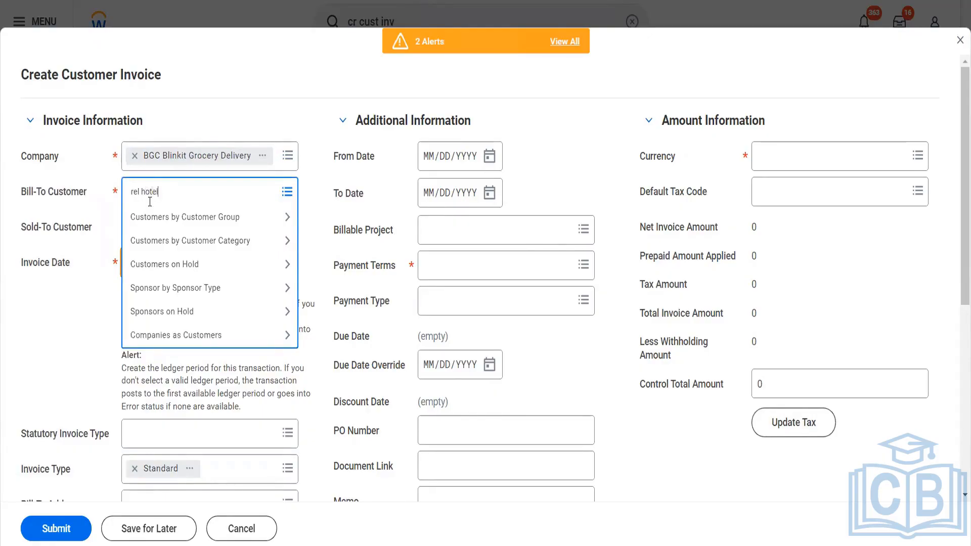
key("Return")
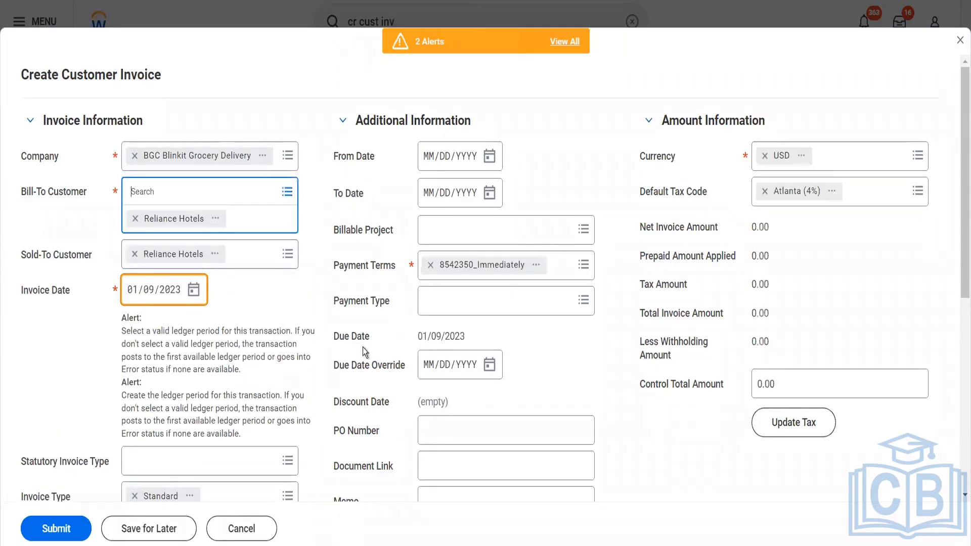
left_click(765, 191)
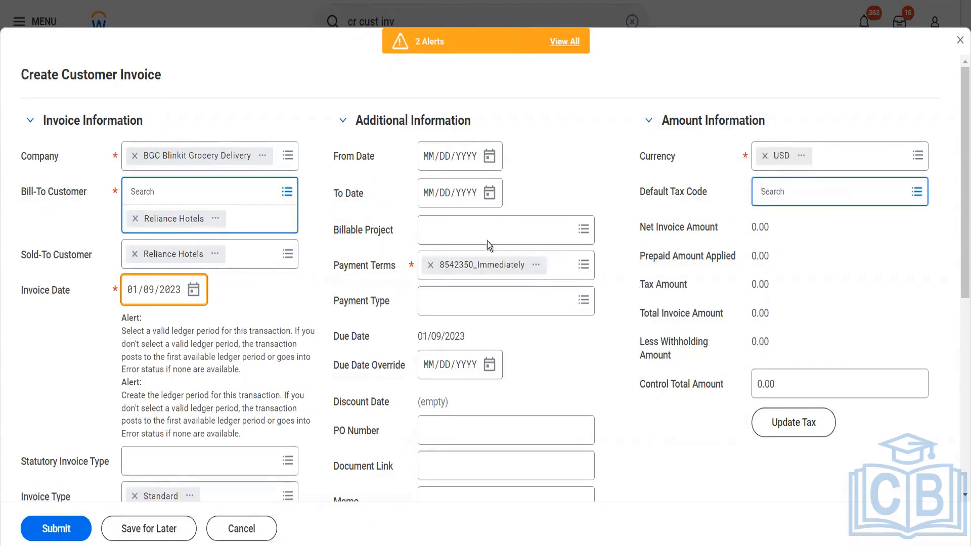
left_click(453, 233)
type("b")
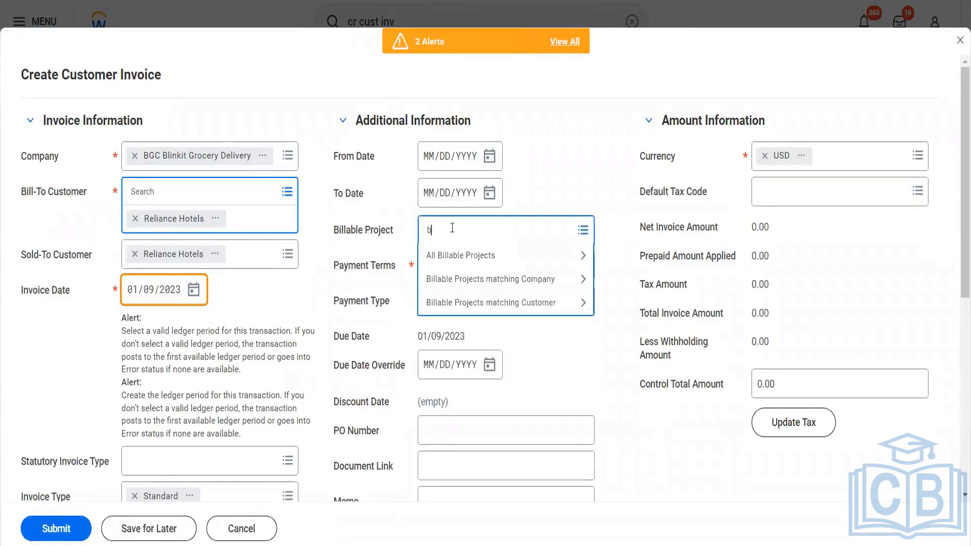
type("linkit")
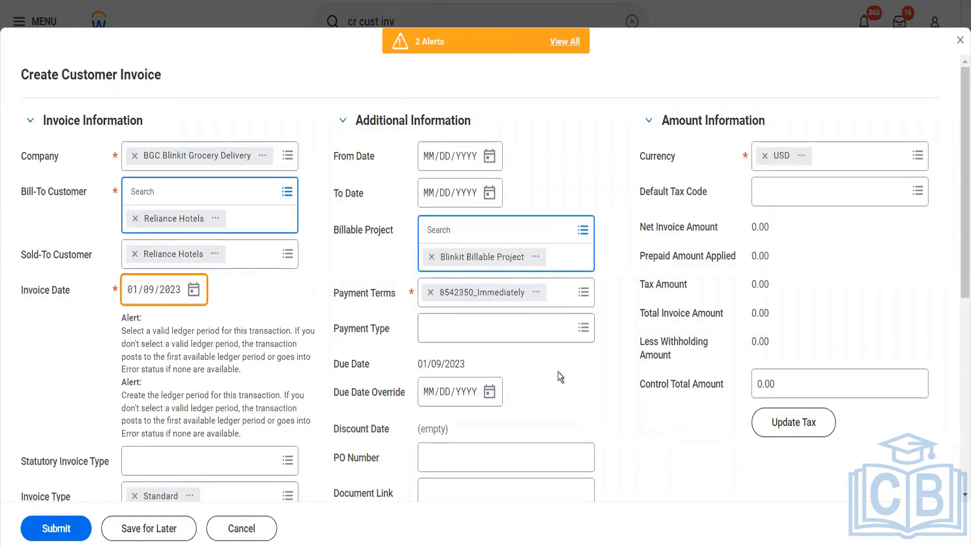
- Add the Pack of Biscuits sales item to the invoice line
scroll(558, 373, "down", 6)
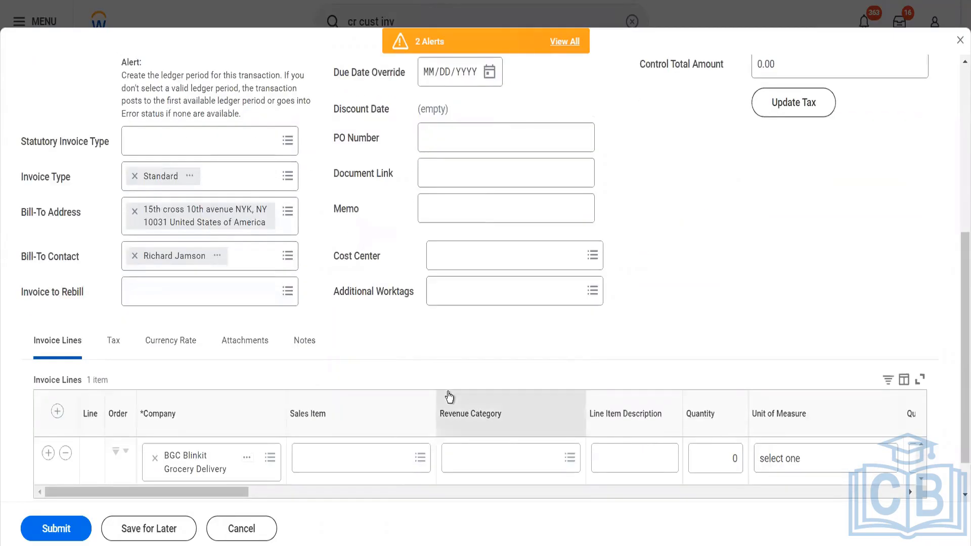
left_click(364, 471)
type("bi")
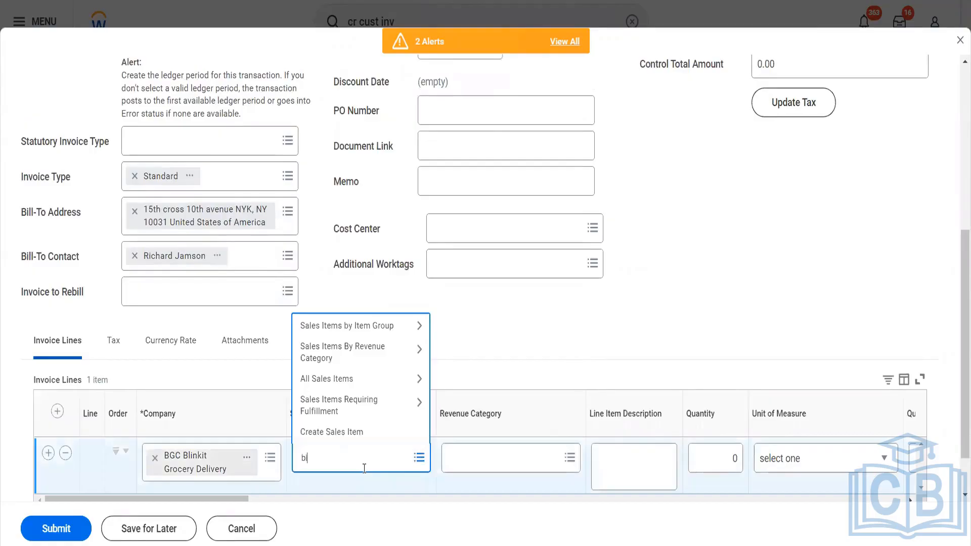
type("scuit")
key("Return")
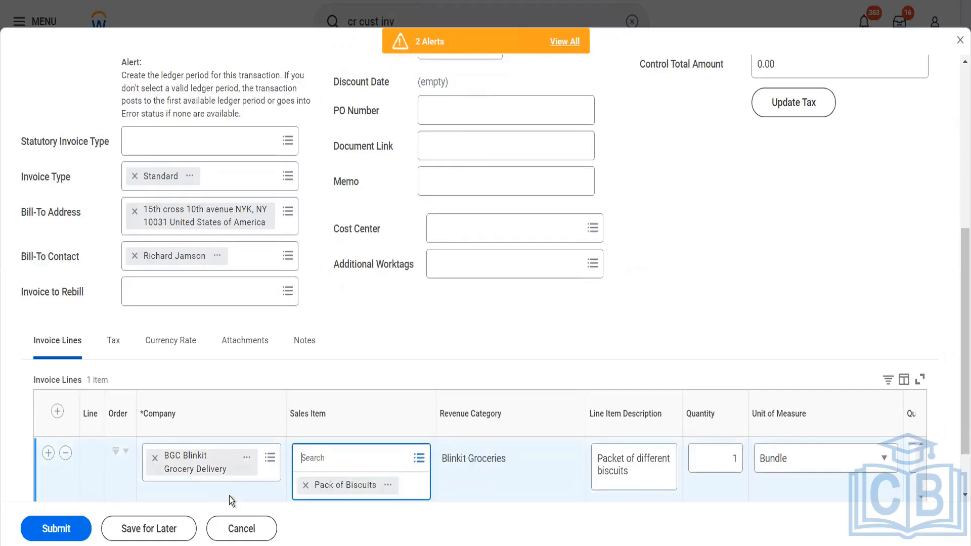
left_click(497, 338)
- Set the line quantity to 10 and check the Phase prompt, which offers no phases
scroll(502, 312, "down", 2)
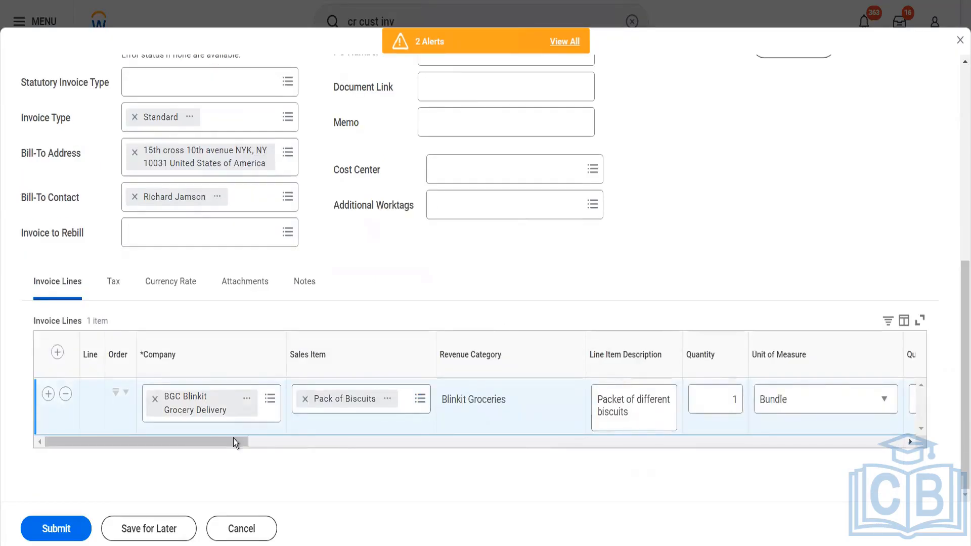
left_click_drag(224, 437, 271, 447)
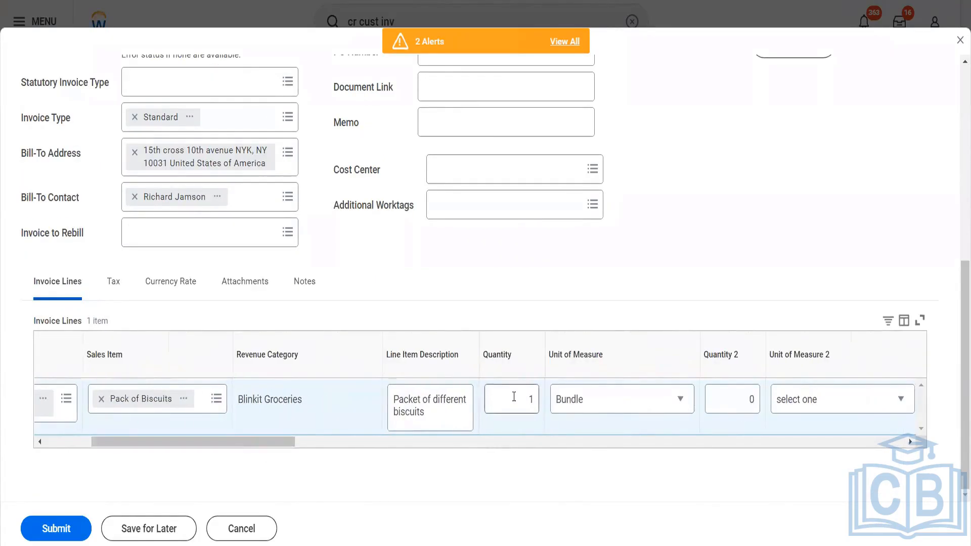
left_click_drag(523, 399, 544, 399)
type("10")
key("Tab")
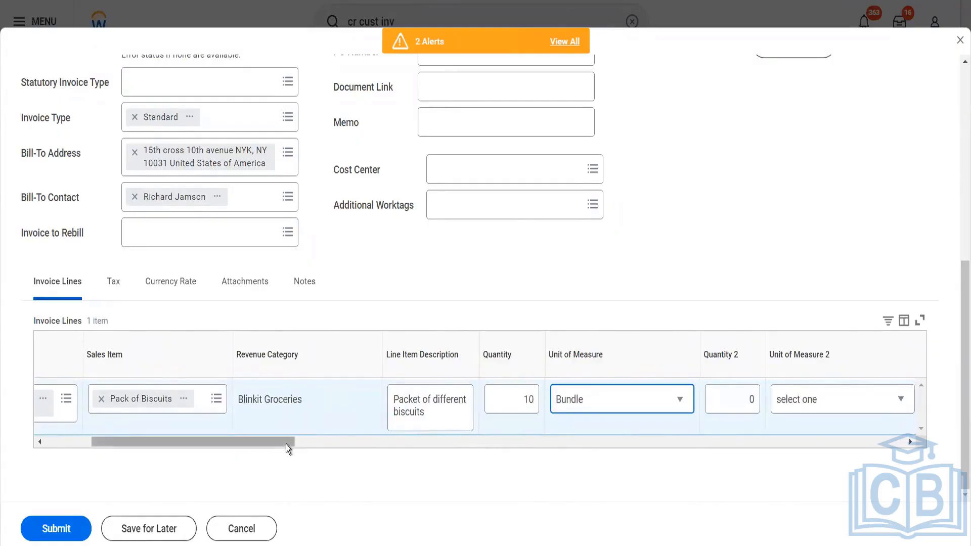
left_click_drag(287, 444, 813, 429)
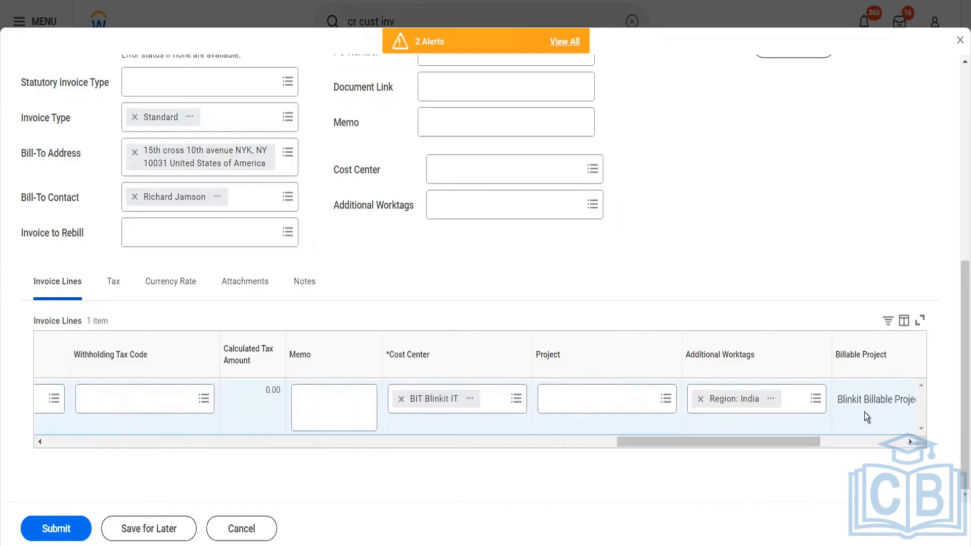
left_click_drag(712, 447, 797, 429)
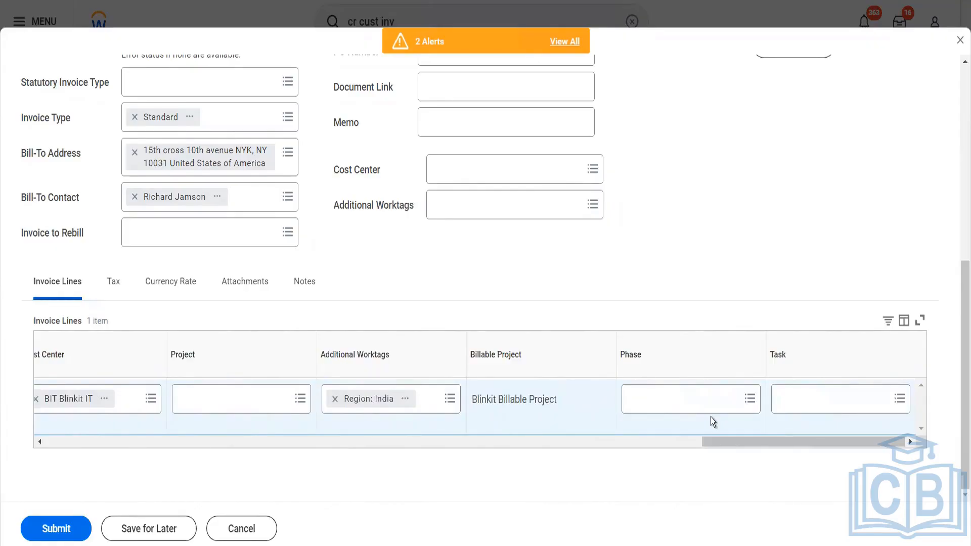
left_click(691, 404)
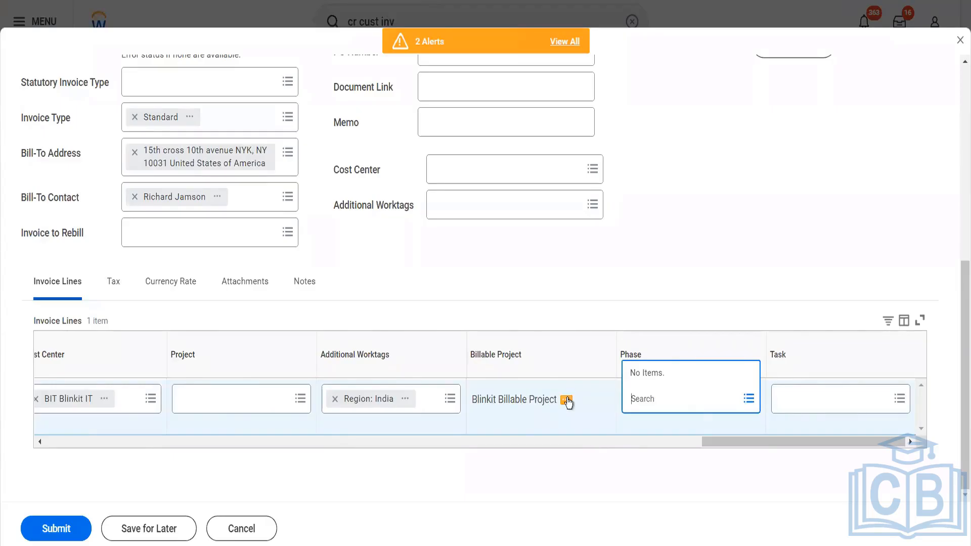
- Open Blinkit Billable Project (BBill01) in a new tab and bring up its project actions
left_click(566, 400)
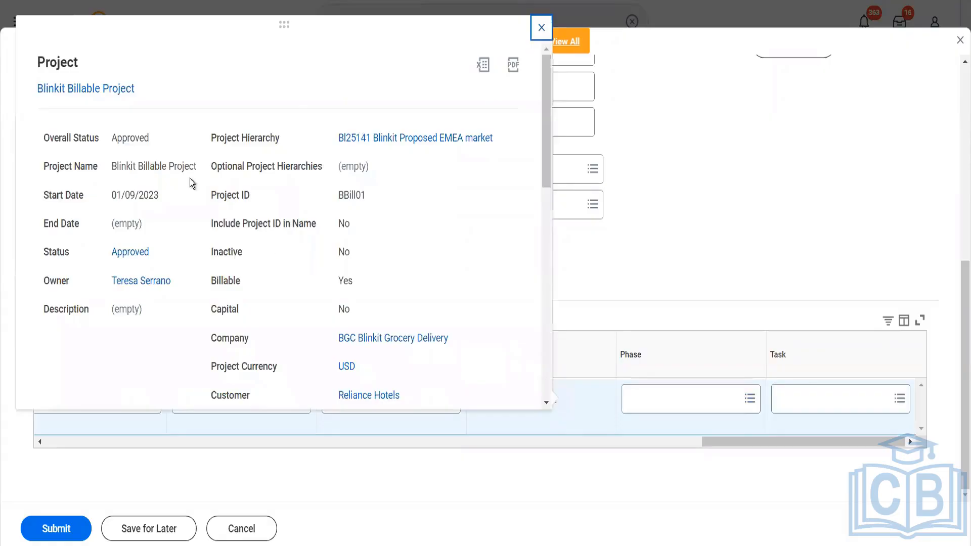
right_click(133, 95)
left_click(139, 102)
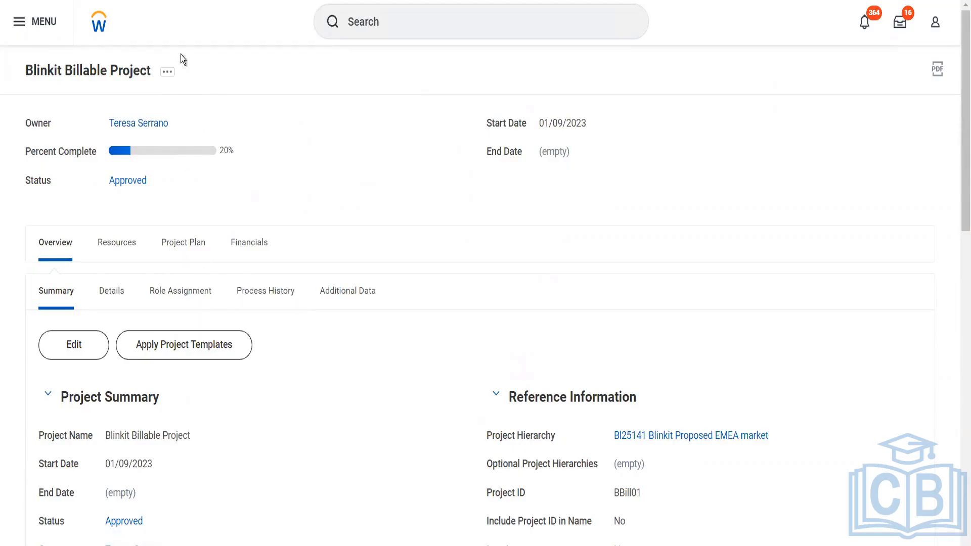
left_click(167, 70)
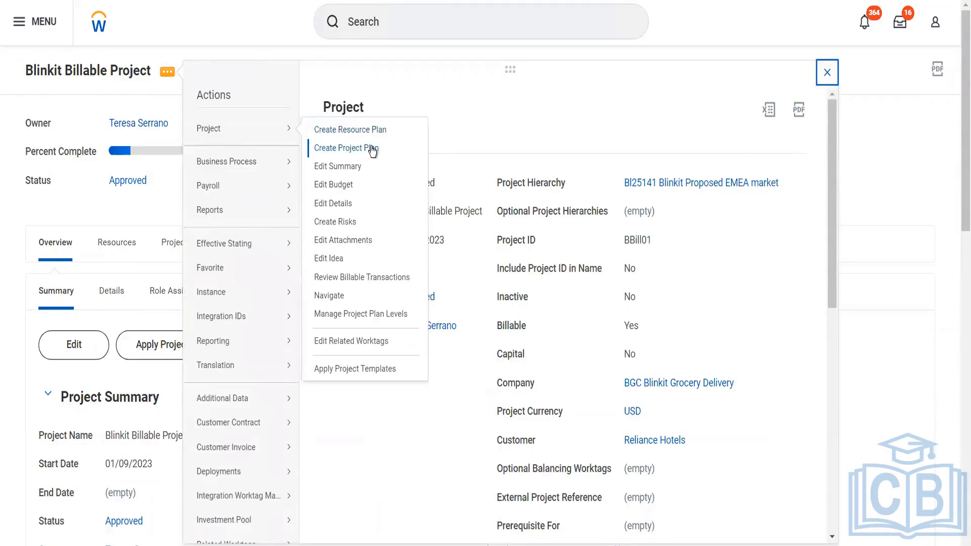
- Start a project plan for Blinkit Billable Project with phase 1 - Plan and Strategize
left_click(372, 149)
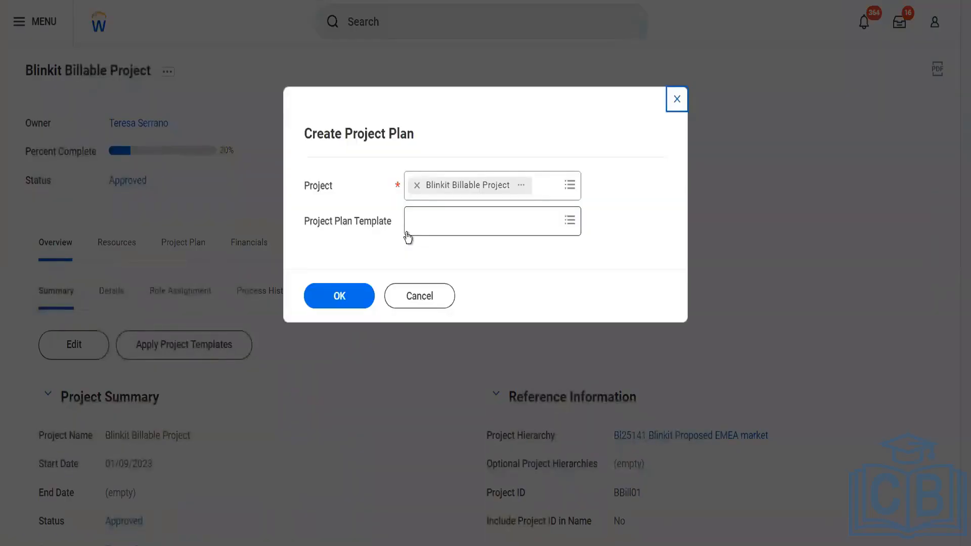
left_click(352, 289)
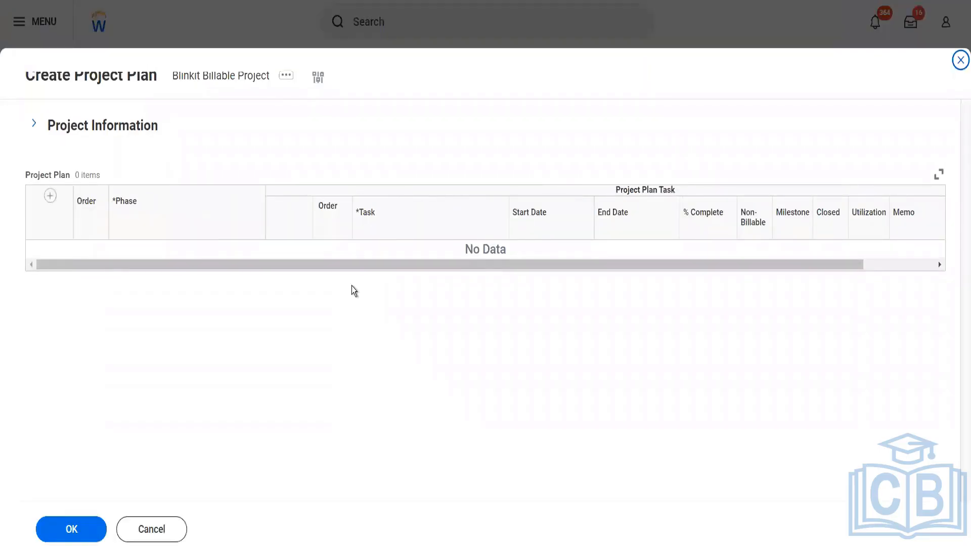
left_click(49, 196)
left_click(180, 262)
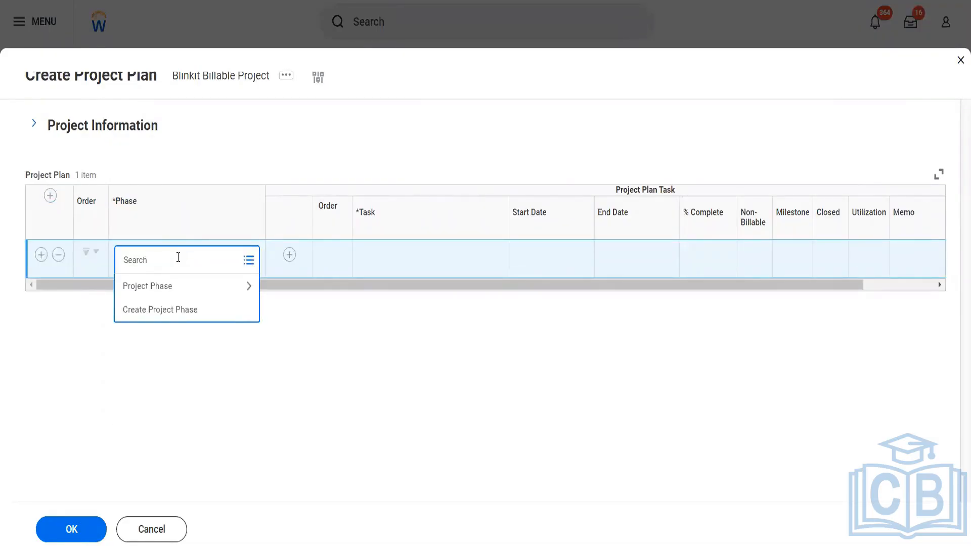
left_click(168, 286)
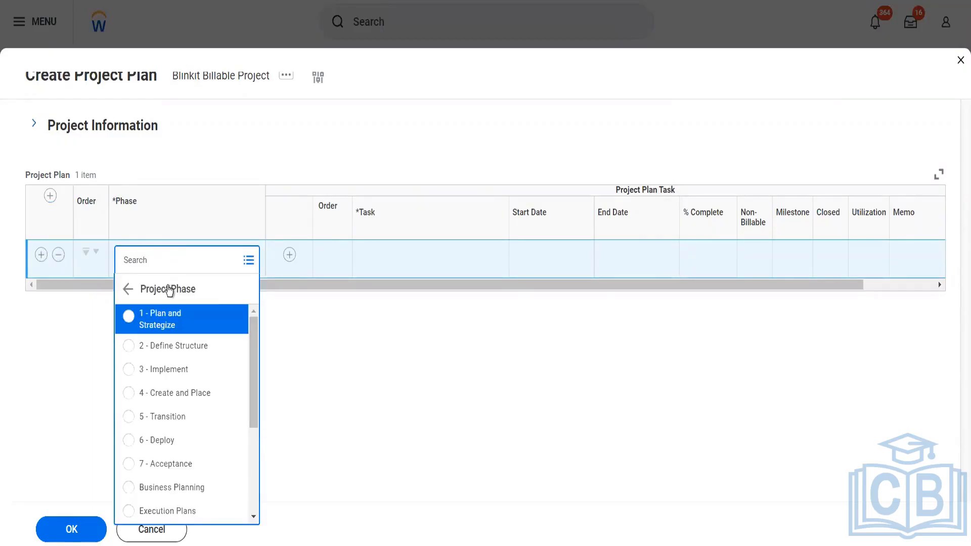
left_click(169, 320)
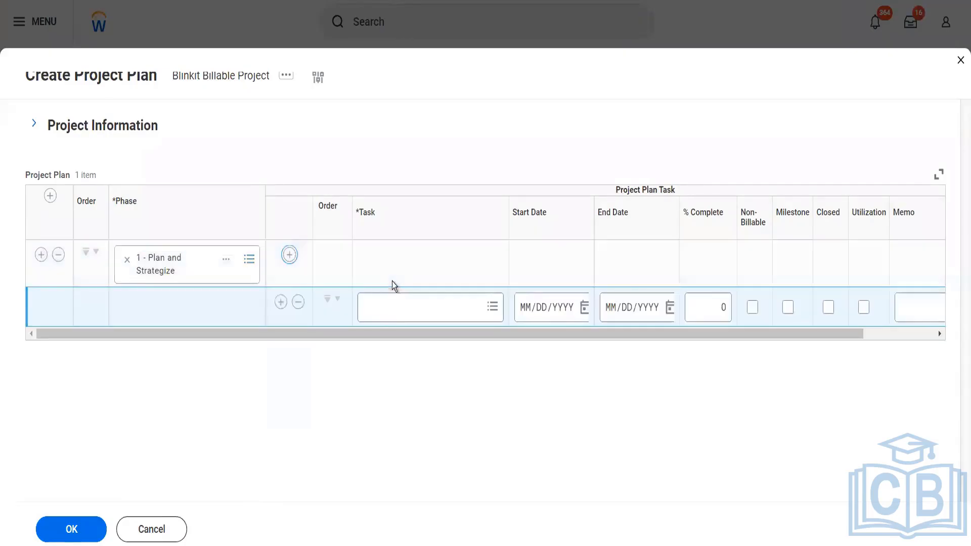
- Add task Build Out Content at 20% complete under the phase and save the plan
left_click(387, 309)
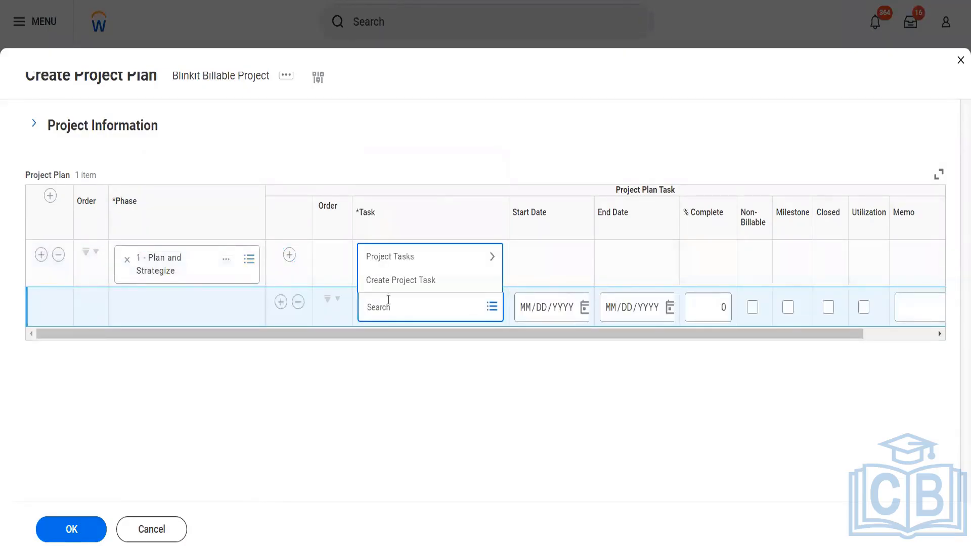
left_click(394, 266)
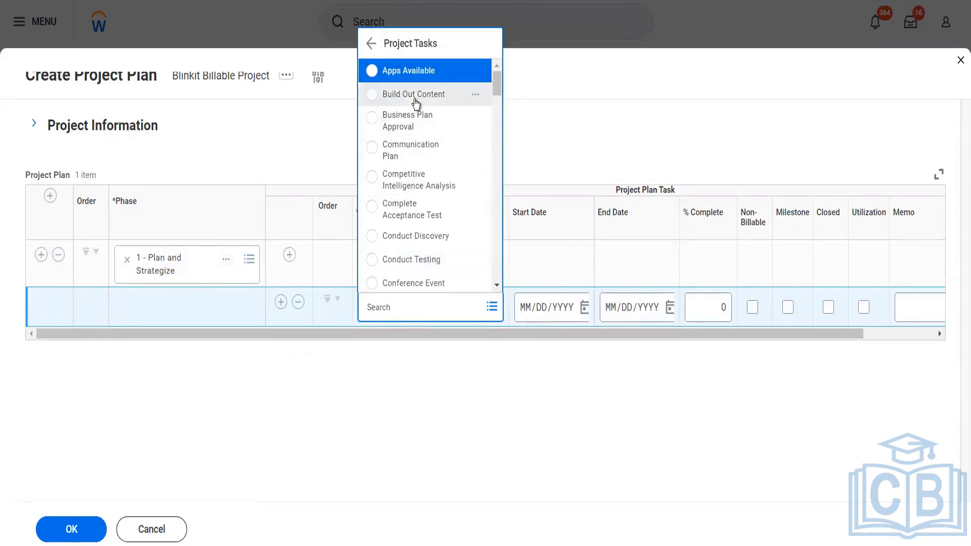
left_click(415, 96)
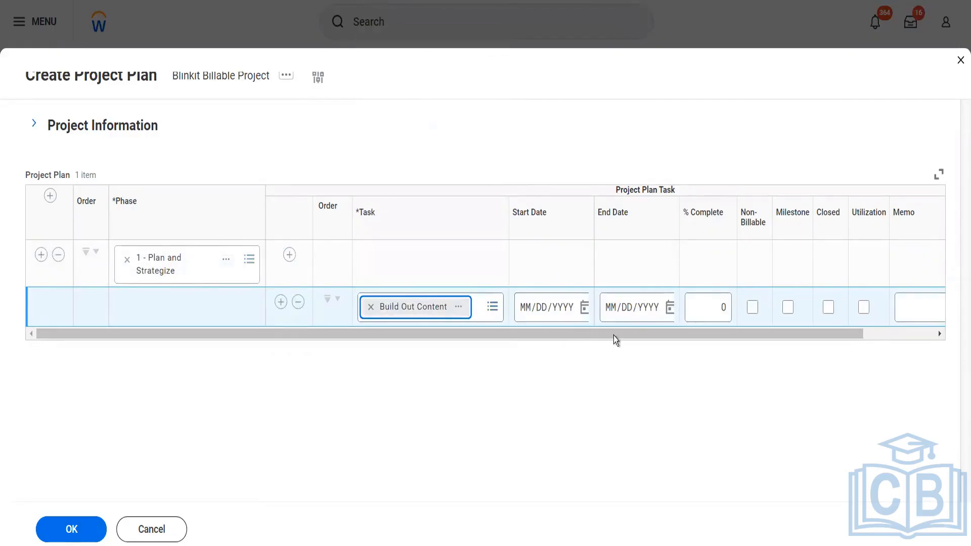
left_click(707, 308)
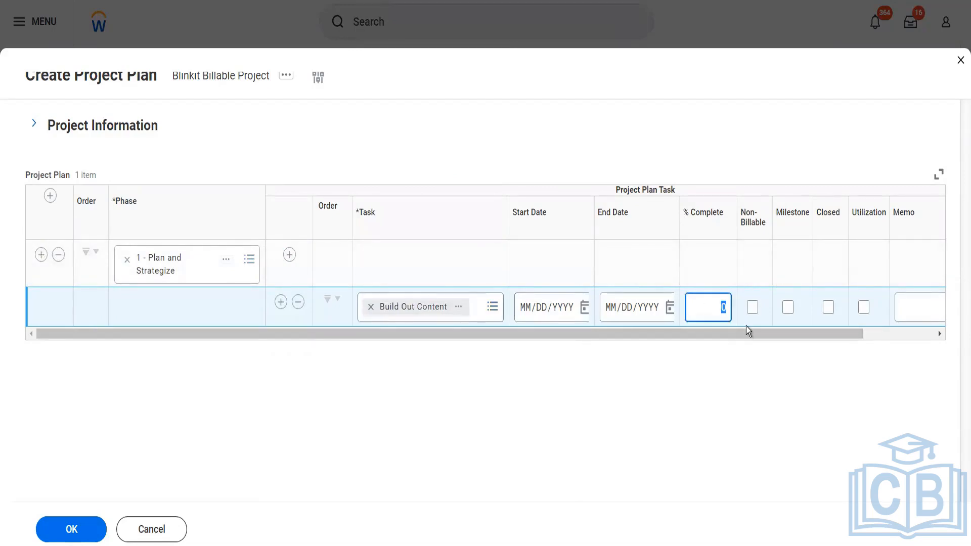
key("Tab")
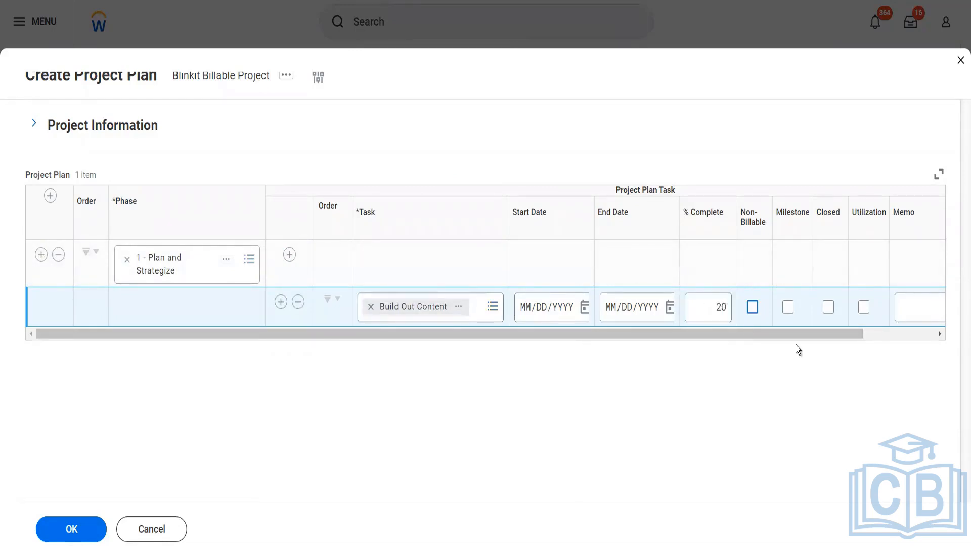
left_click(906, 340)
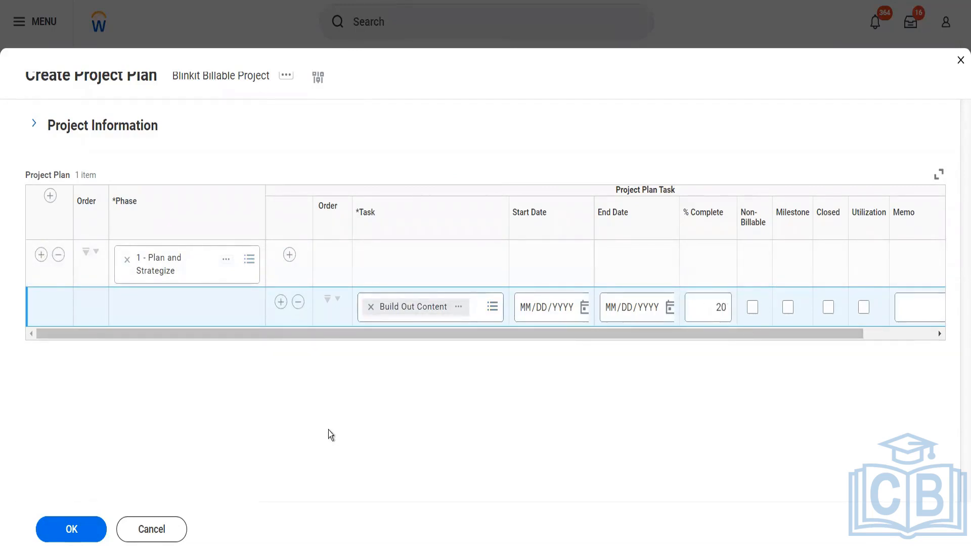
left_click(74, 530)
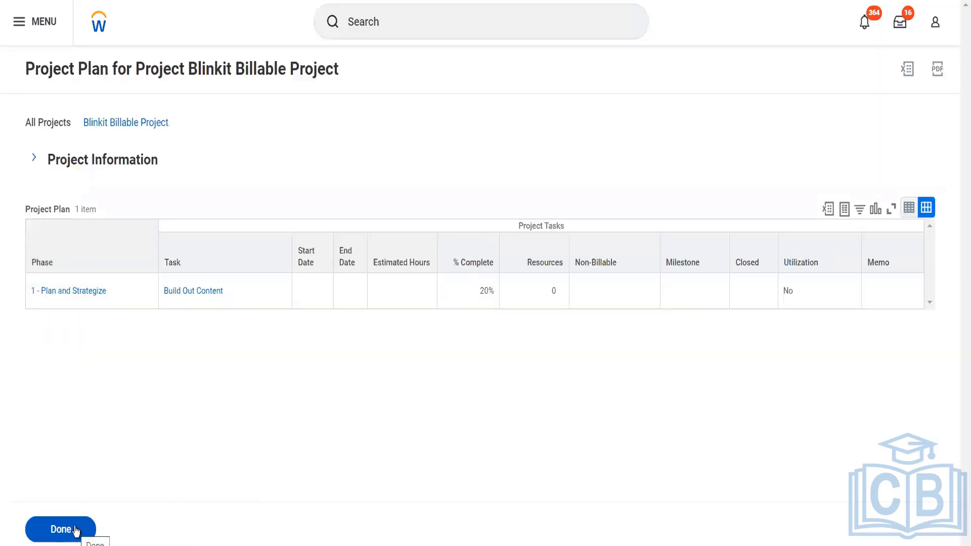
left_click(75, 529)
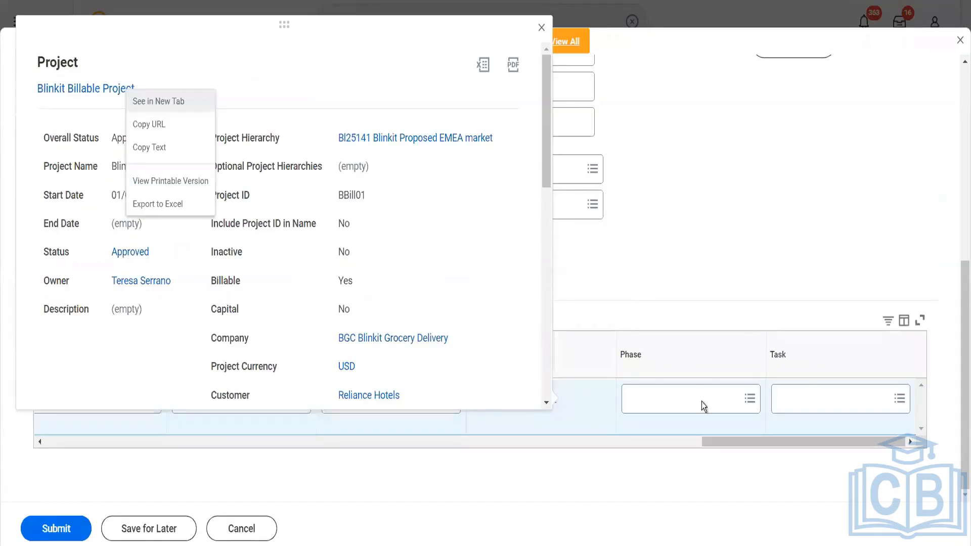
- Assign the invoice line phase 1 - Plan and Strategize and task Build Out Content, then submit
left_click(702, 401)
left_click(702, 402)
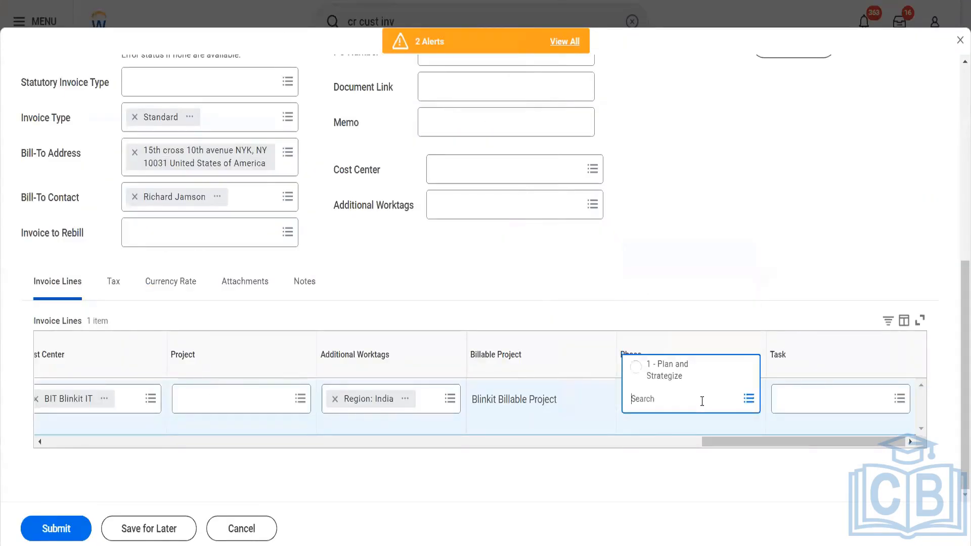
left_click(685, 377)
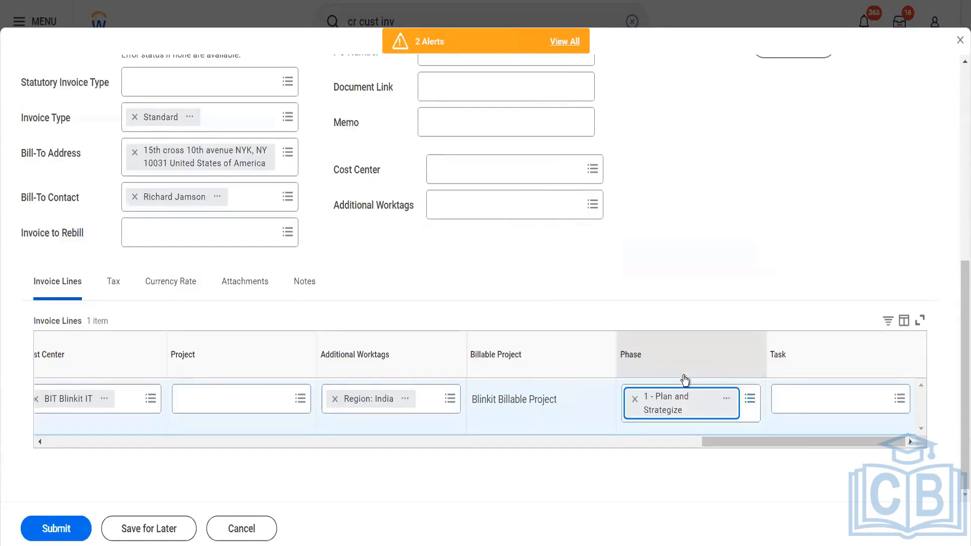
left_click(796, 392)
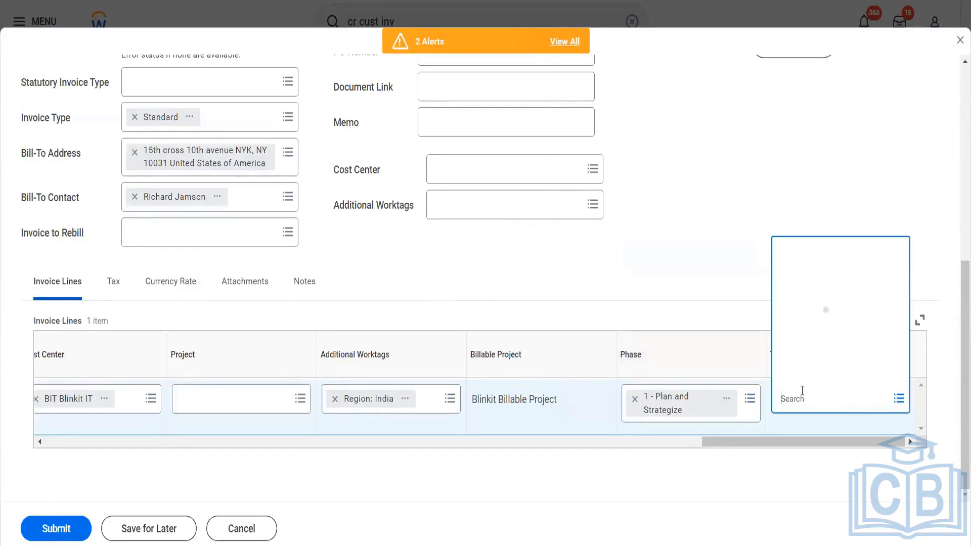
left_click(819, 375)
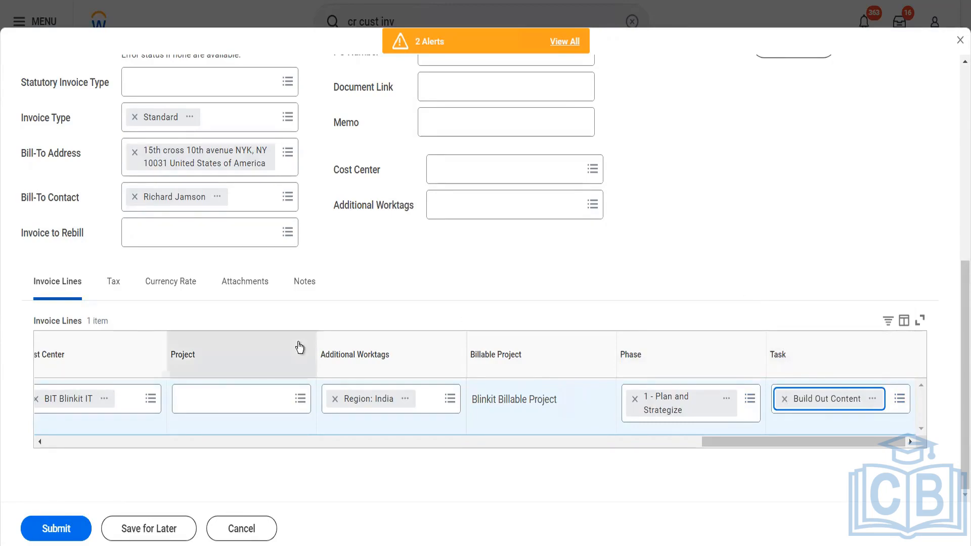
left_click(65, 539)
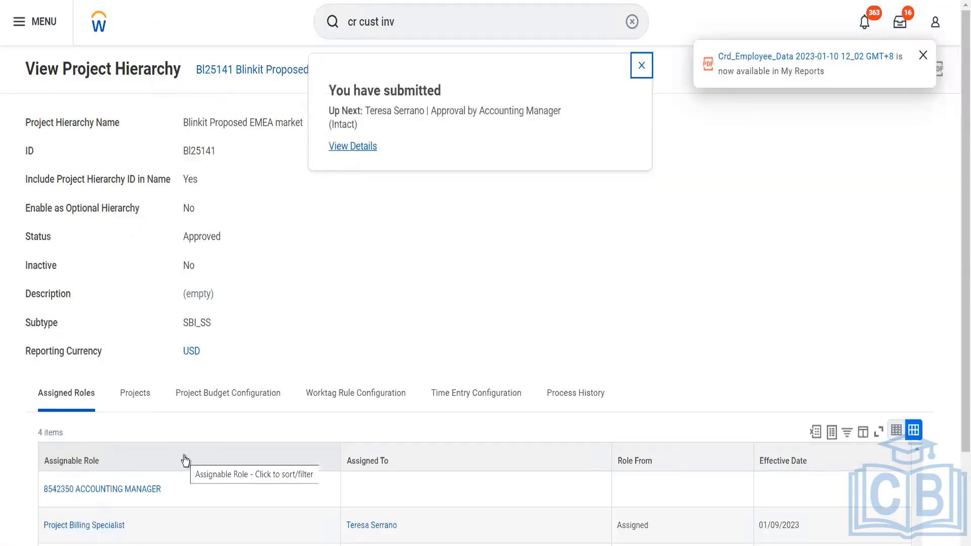
- Open the $1,200 invoice's process history and the awaiting Accounting Manager approver's actions
left_click(361, 146)
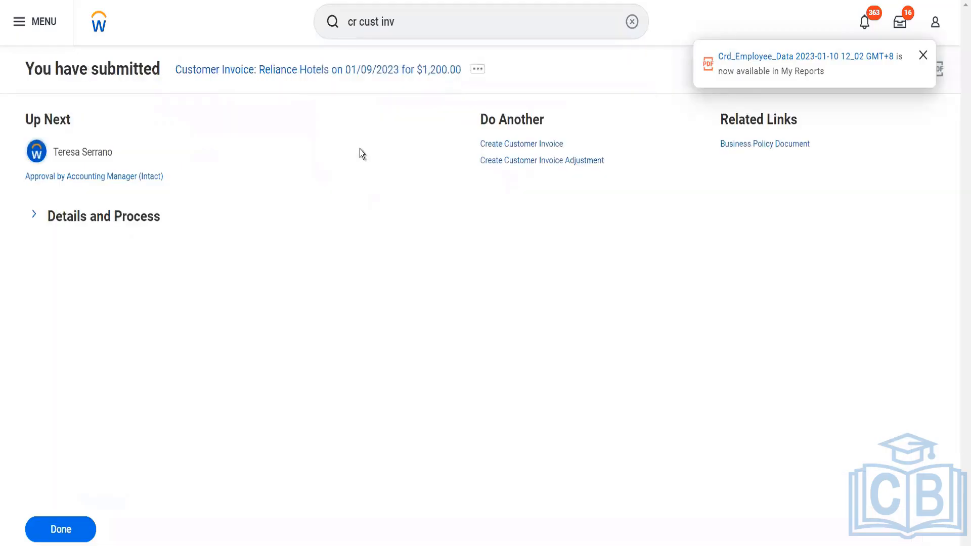
left_click(134, 223)
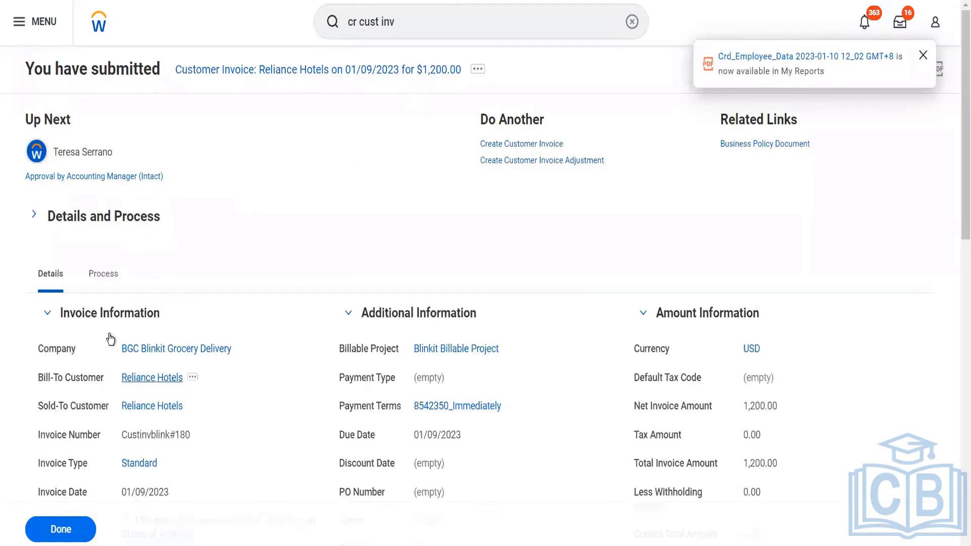
left_click(109, 278)
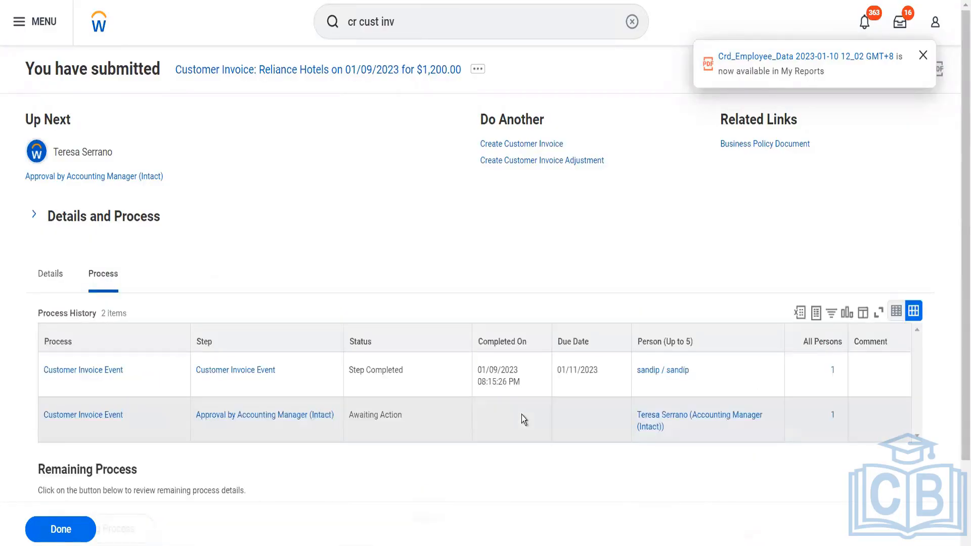
scroll(521, 415, "down", 2)
left_click(675, 326)
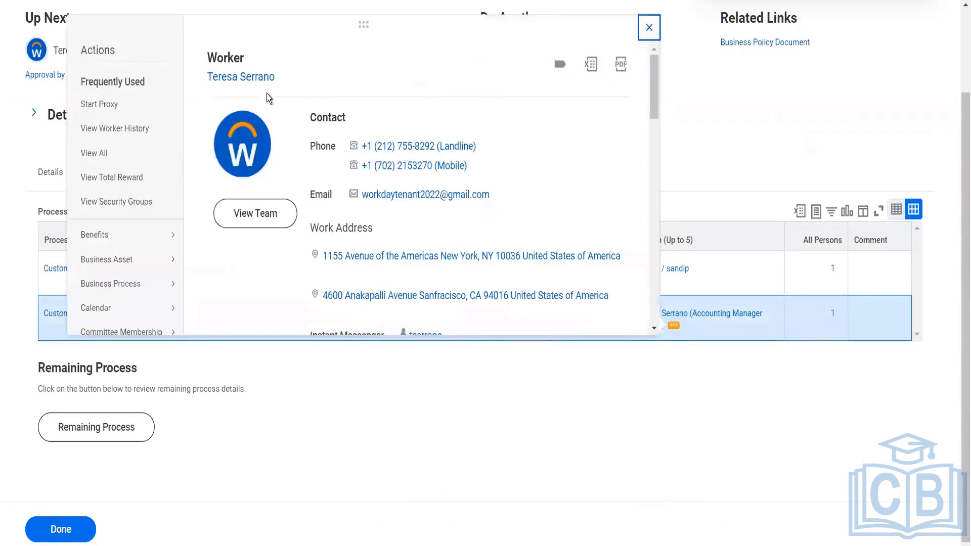
- Start a proxy session acting as the approving Accounting Manager
left_click(127, 104)
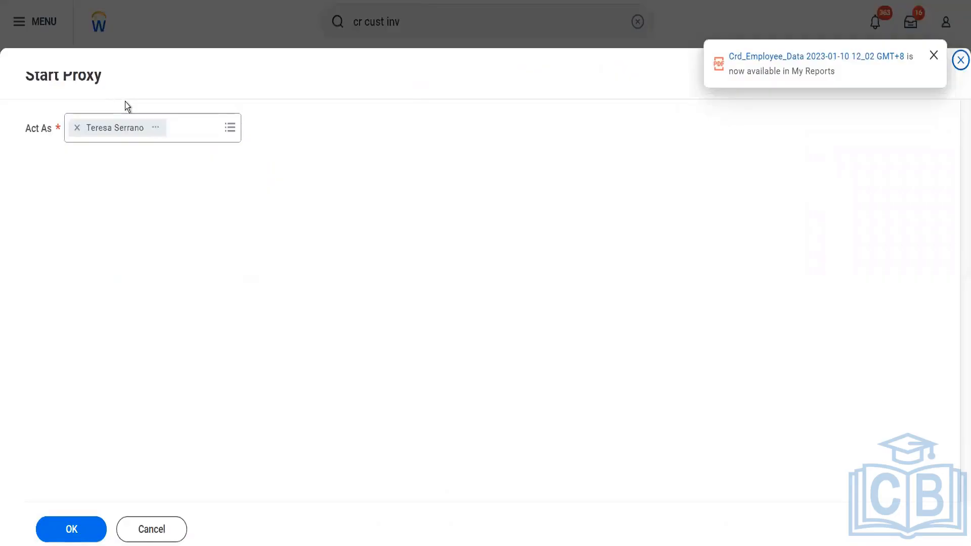
left_click(84, 531)
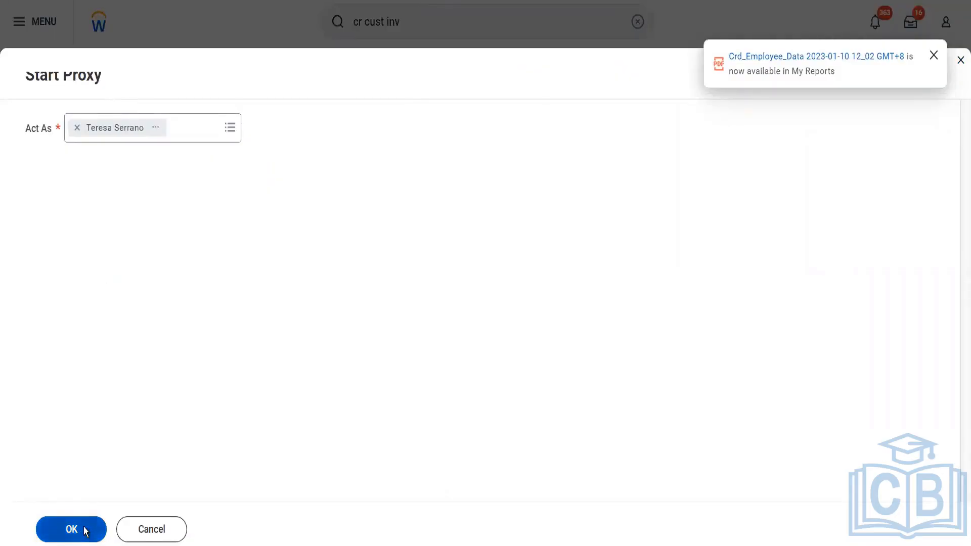
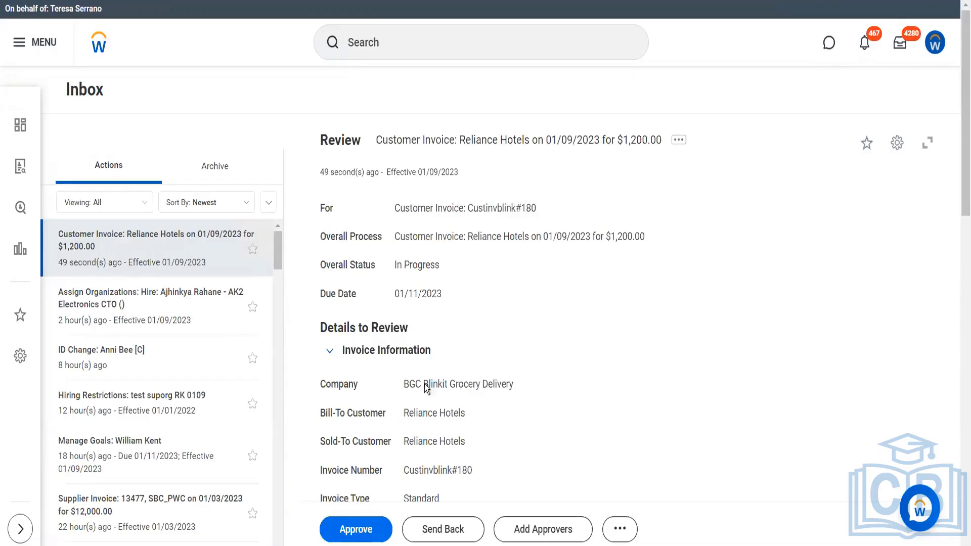
- Approve the $1,200.00 Reliance Hotels invoice and expand its Details and Process sections
left_click(370, 535)
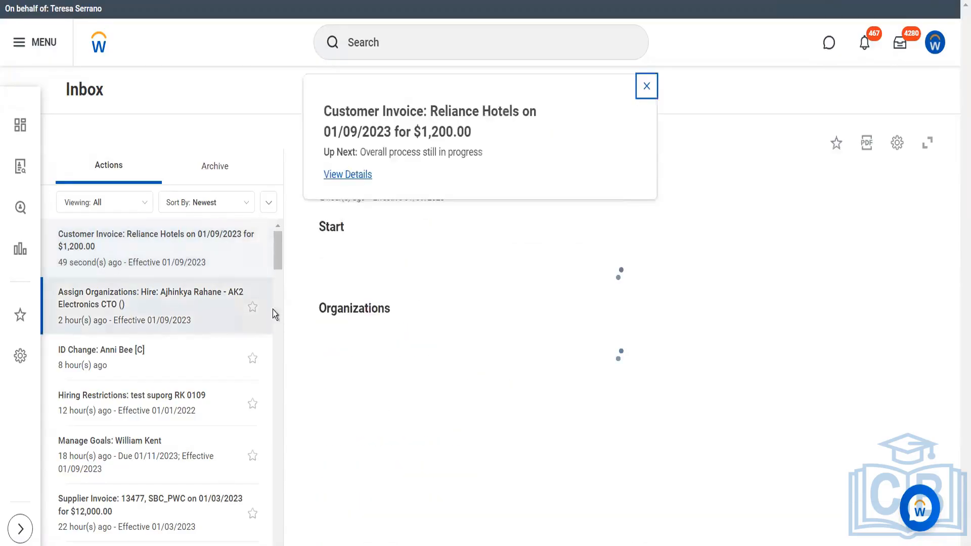
left_click(342, 177)
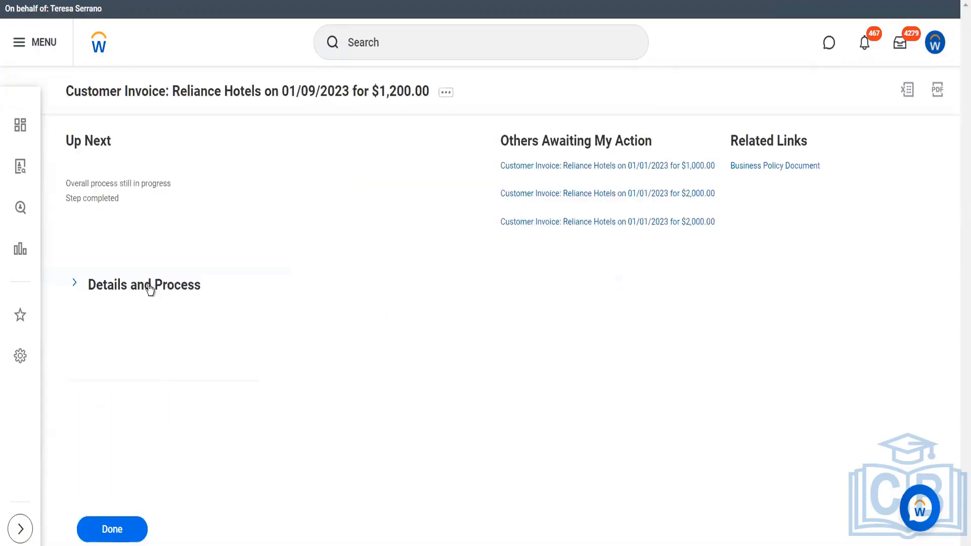
left_click(210, 302)
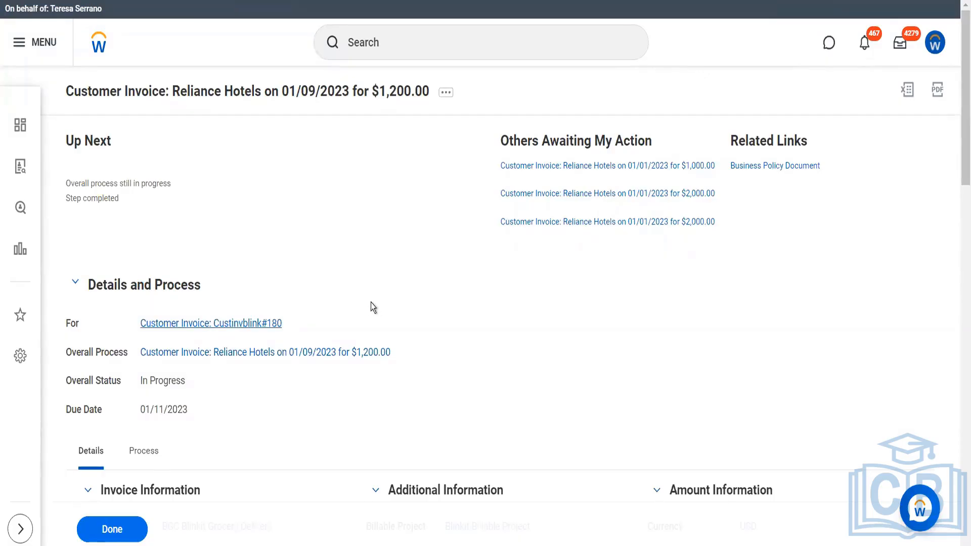
- Look over the approved invoice's lines, then move the Blinkit project page into its own maximized window
scroll(371, 303, "down", 4)
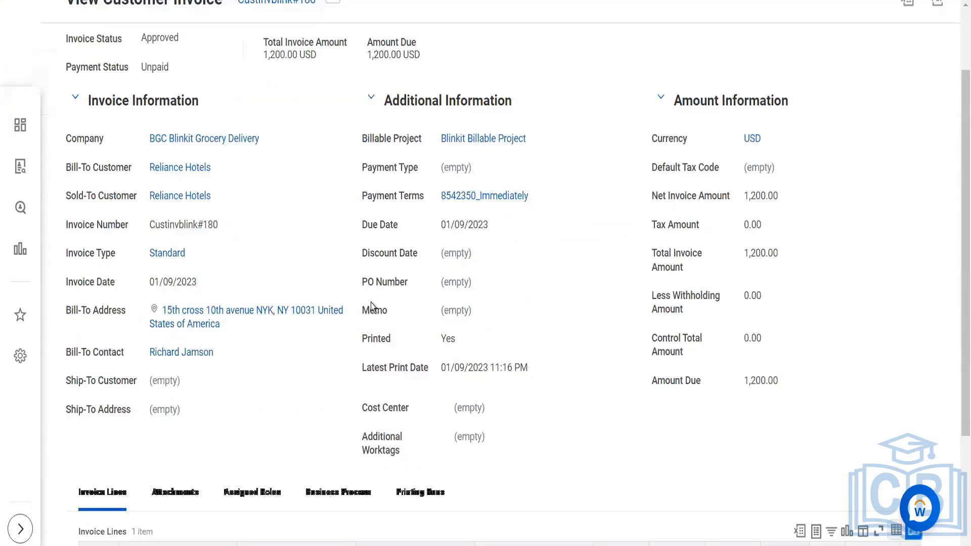
scroll(371, 303, "up", 4)
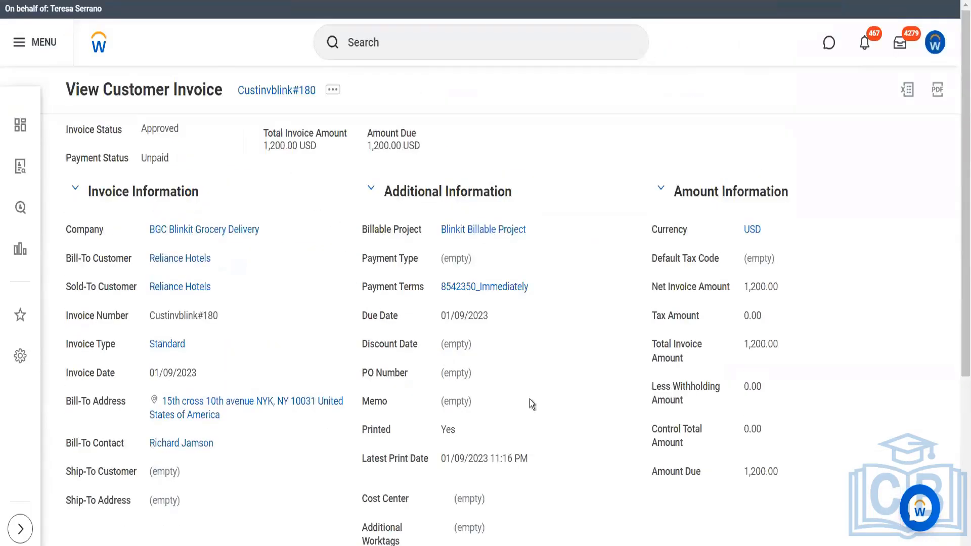
scroll(529, 399, "down", 4)
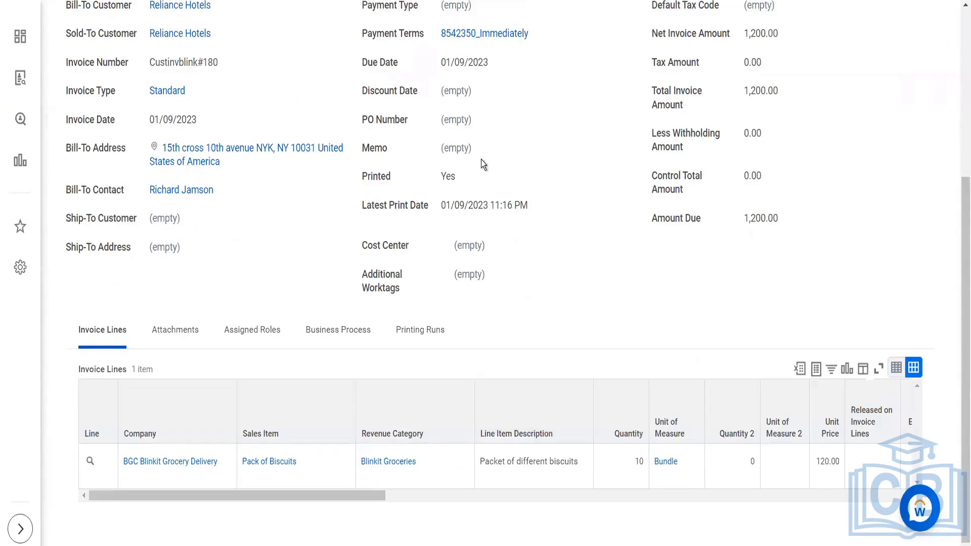
scroll(482, 161, "up", 4)
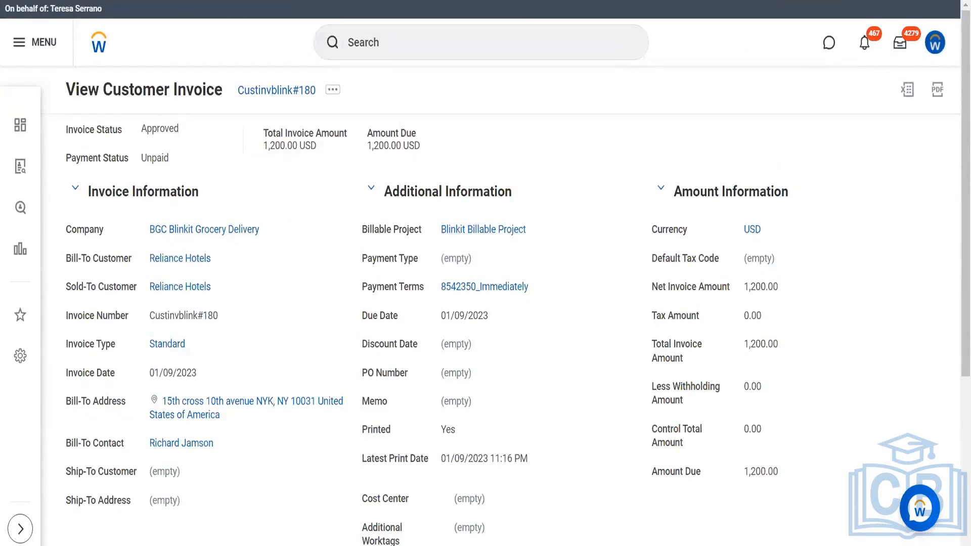
left_click_drag(470, 1, 442, 218)
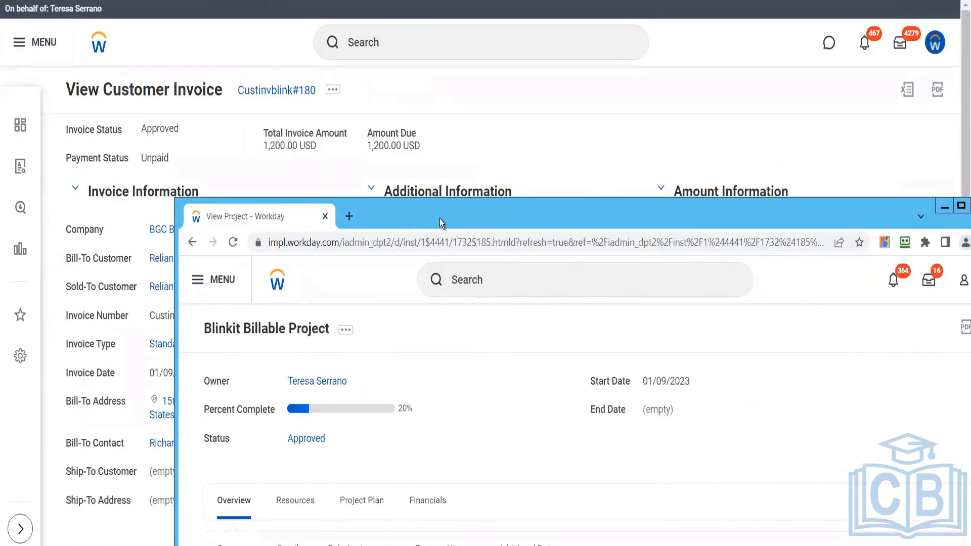
double_click(439, 219)
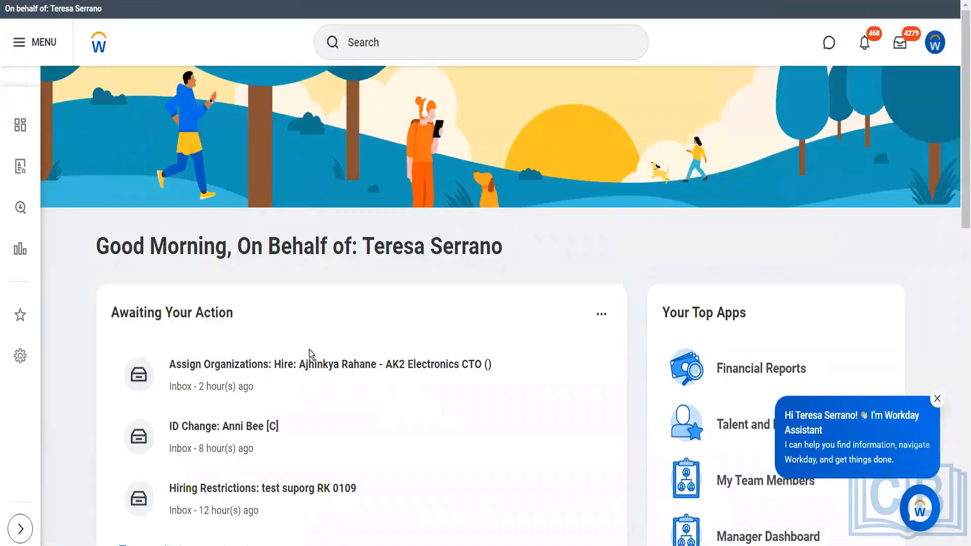
- Search 'project: blinkit' and open the Blinkit Billable Project
left_click(451, 36)
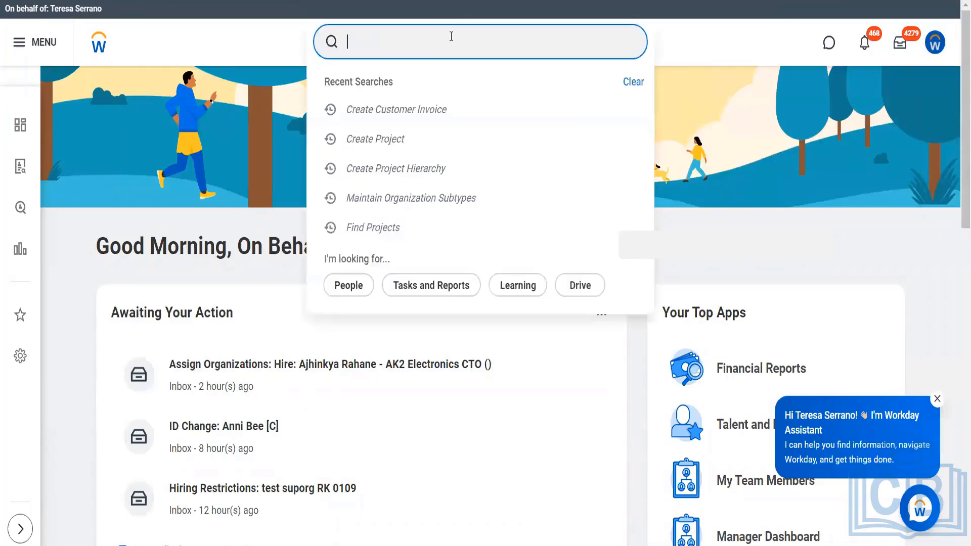
type("project: blinkit")
key("Return")
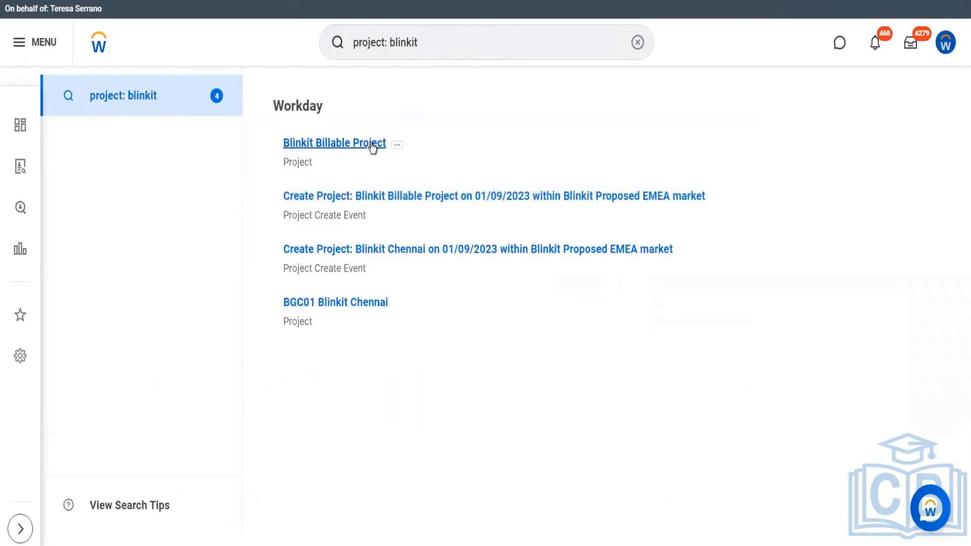
left_click(373, 144)
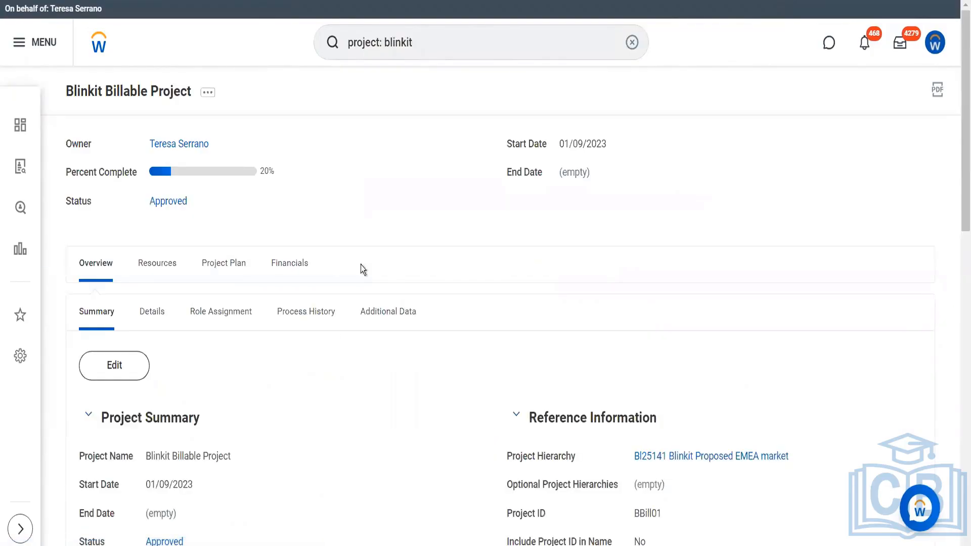
- Go to the project's Financials and view its Contract / Billing section, which shows no contracts
left_click(296, 273)
double_click(294, 268)
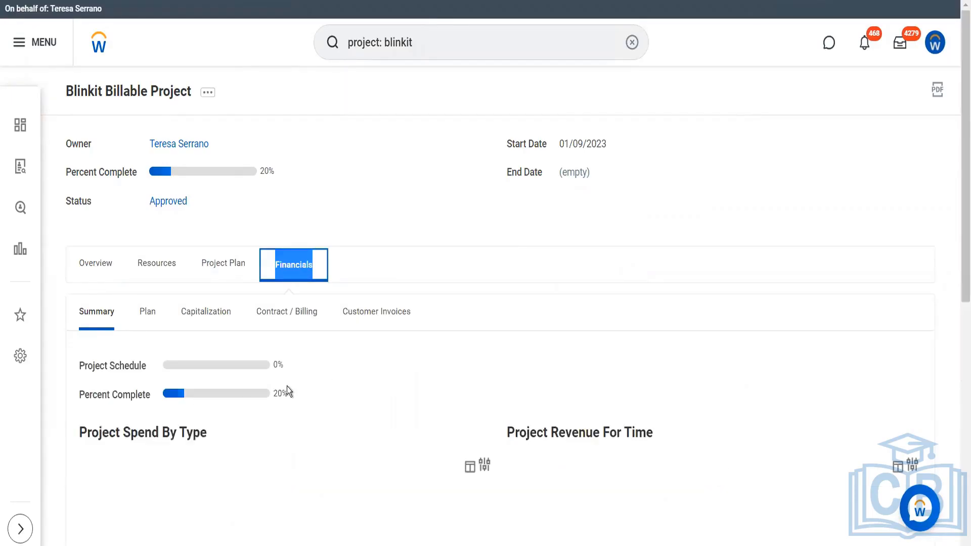
scroll(334, 402, "down", 5)
scroll(476, 409, "up", 2)
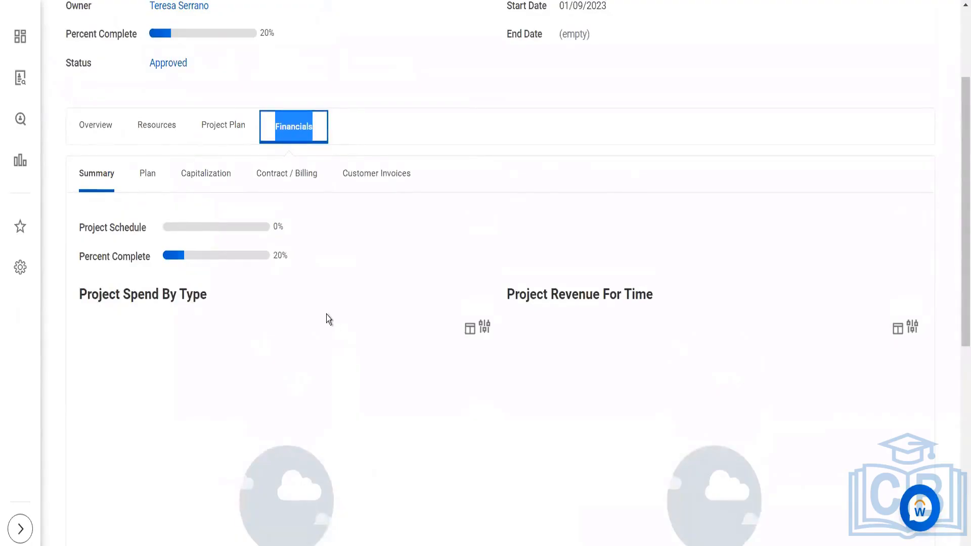
left_click(157, 182)
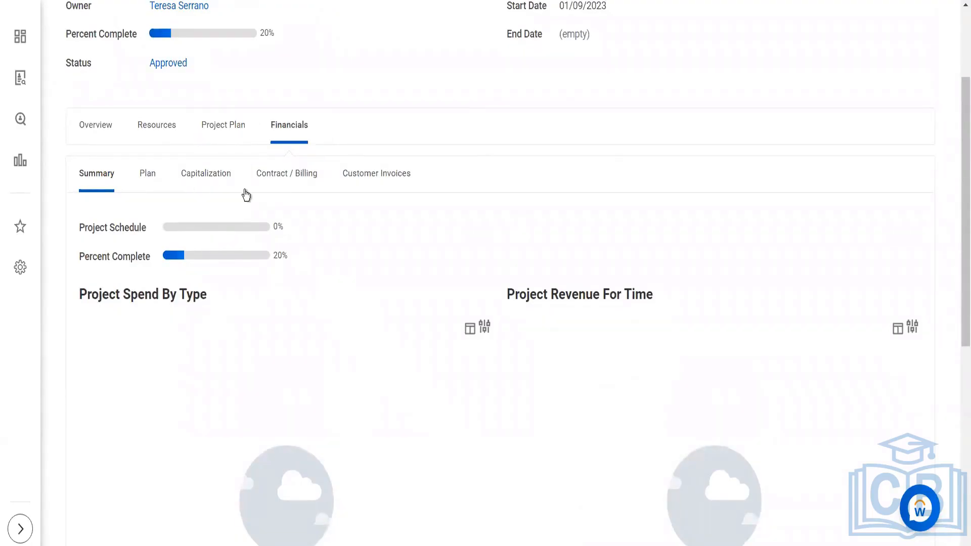
left_click(287, 178)
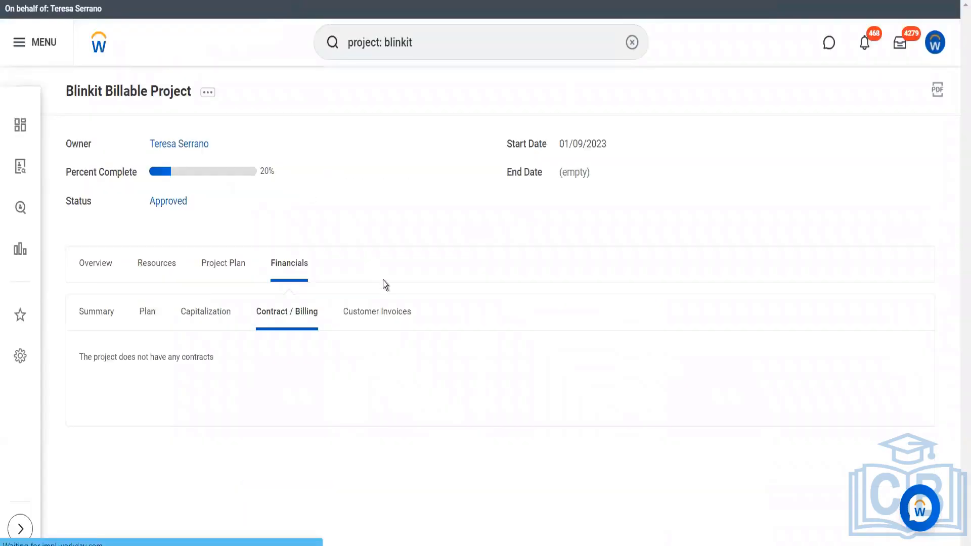
- Check the project's one approved 1,200.00 USD Reliance Hotels invoice, then search 'cr proj plan'
left_click(379, 313)
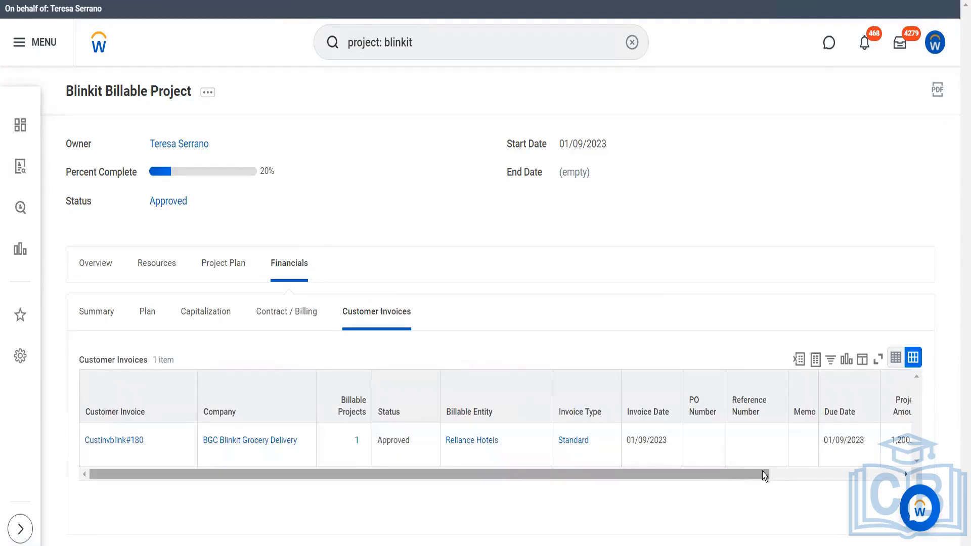
left_click(776, 474)
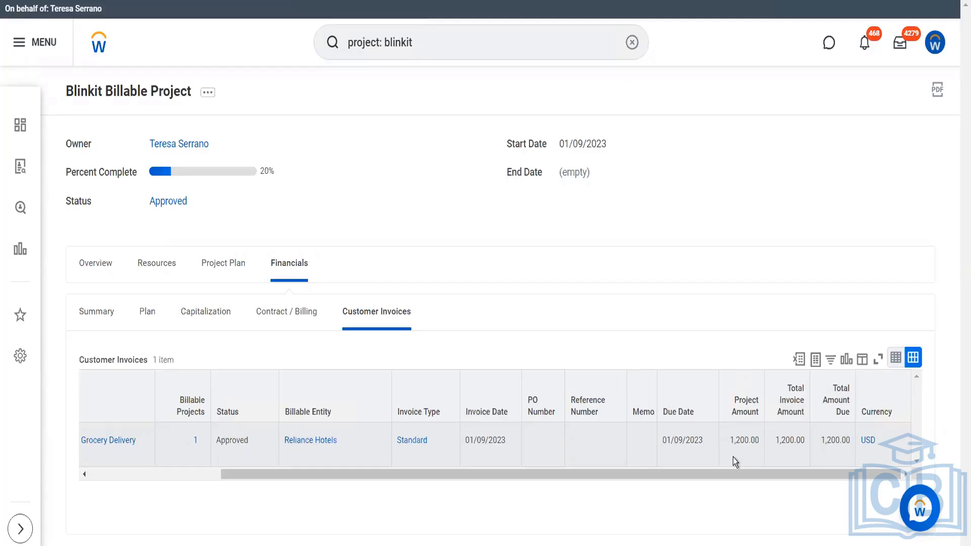
left_click(410, 49)
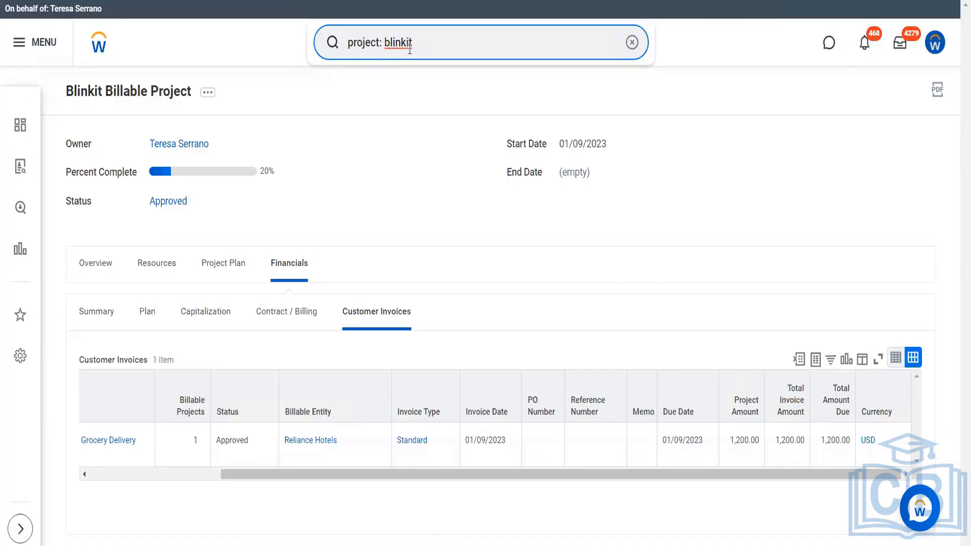
left_click_drag(410, 48, 330, 59)
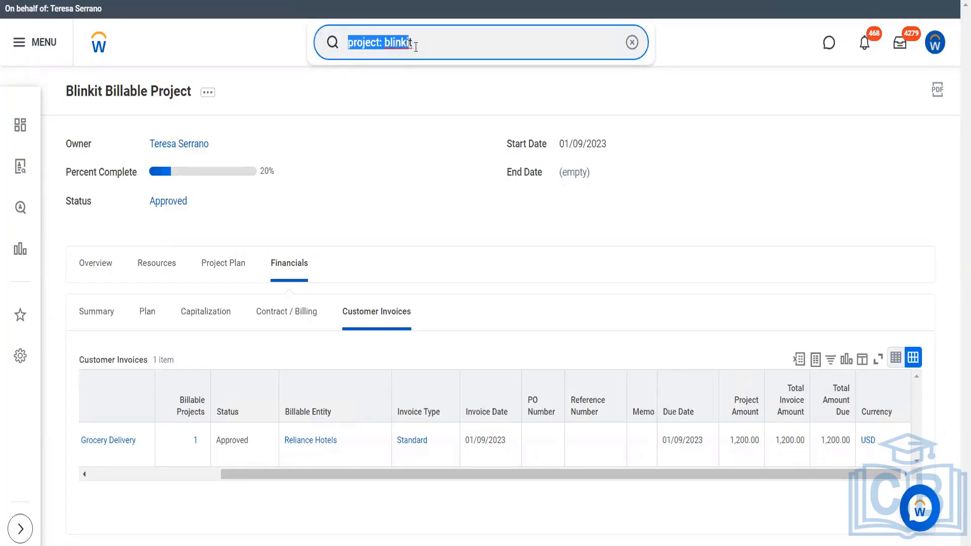
left_click(416, 47)
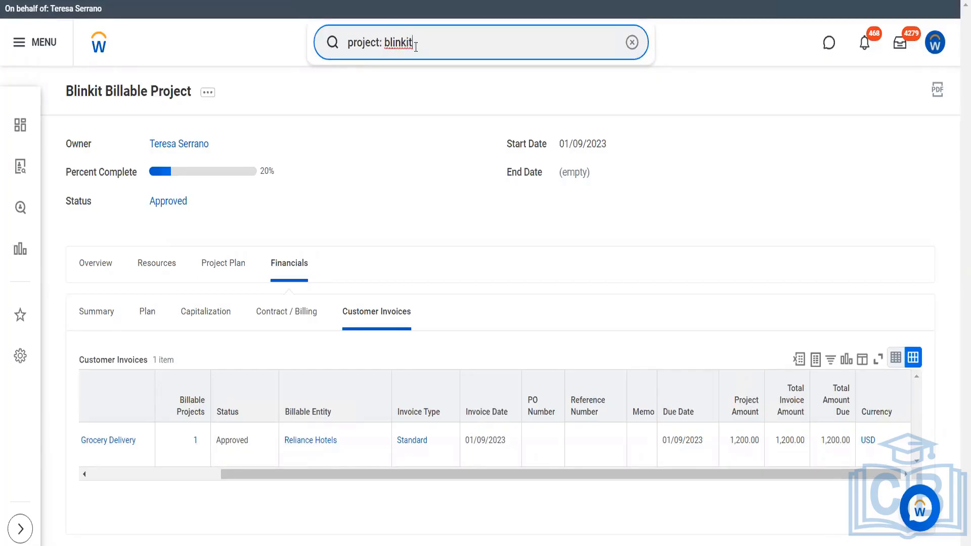
left_click_drag(416, 47, 343, 66)
type("cr")
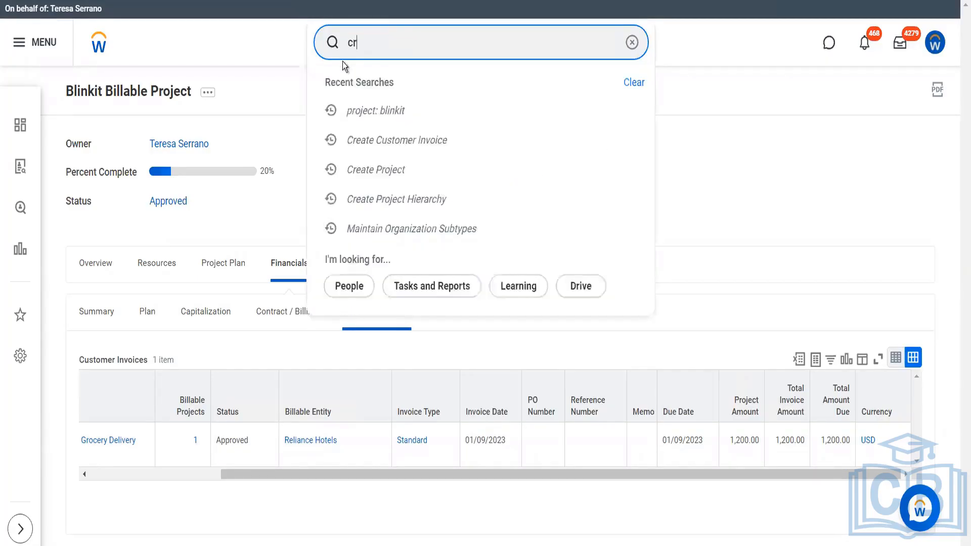
type(" proj")
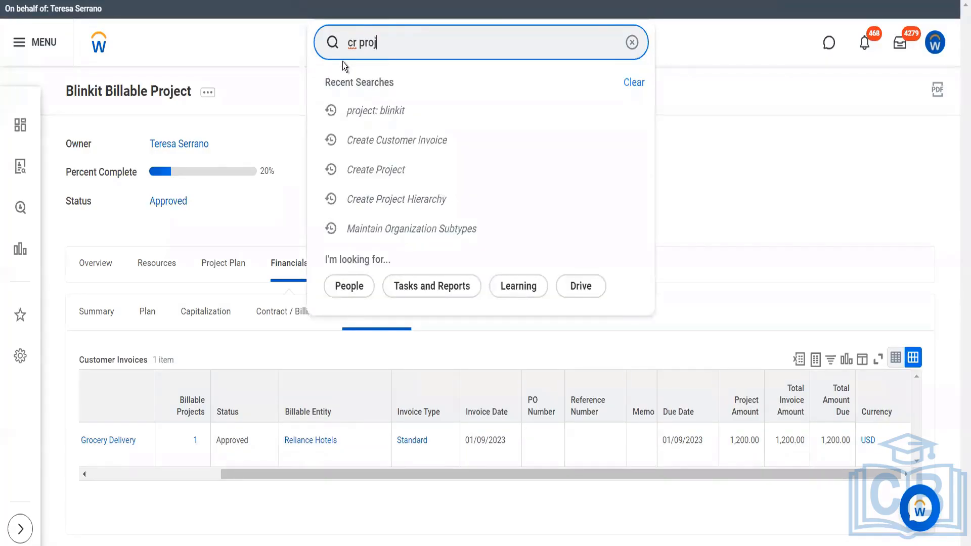
type(" plan")
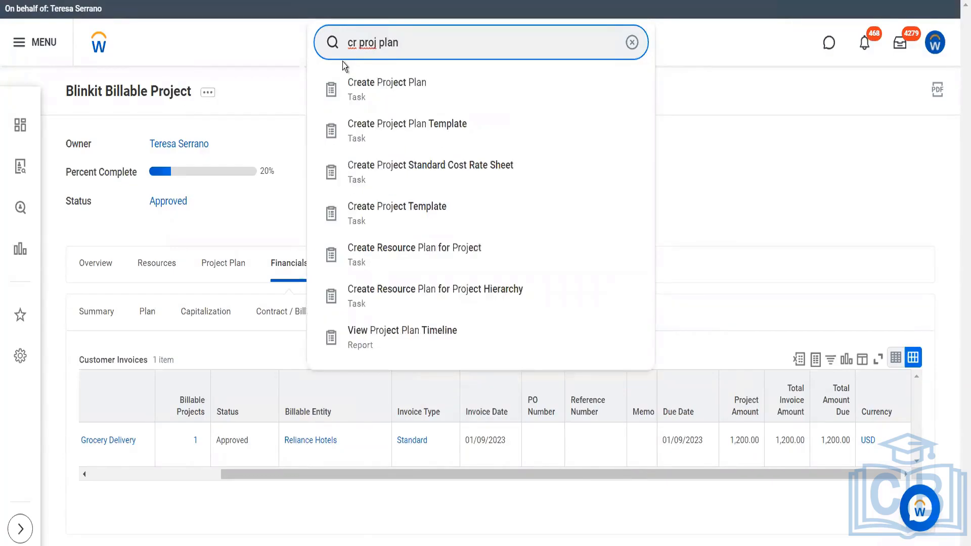
- Create a project plan template named 'Blinkit Project Plan template' and add one phase row
left_click(382, 128)
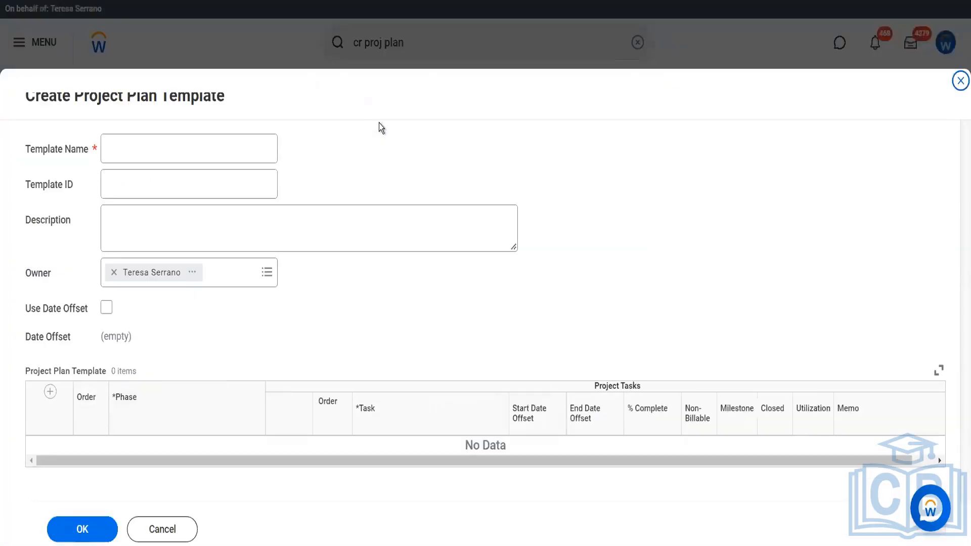
left_click(233, 140)
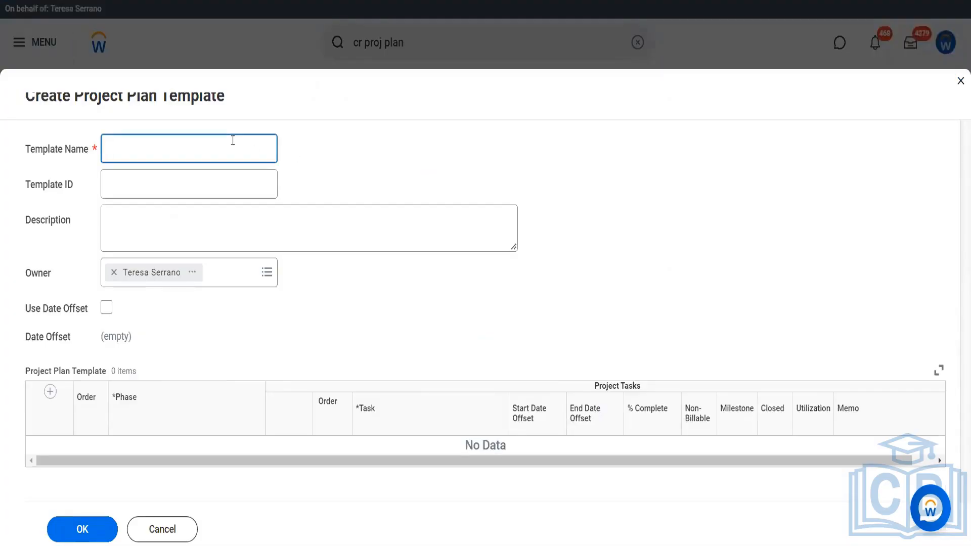
type("Blinkit Project Plan ")
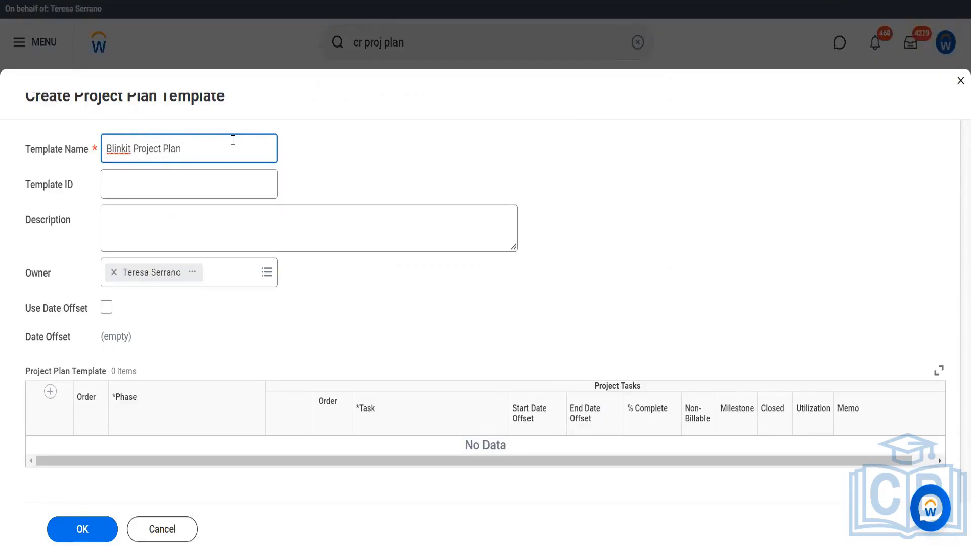
type("template")
left_click(50, 392)
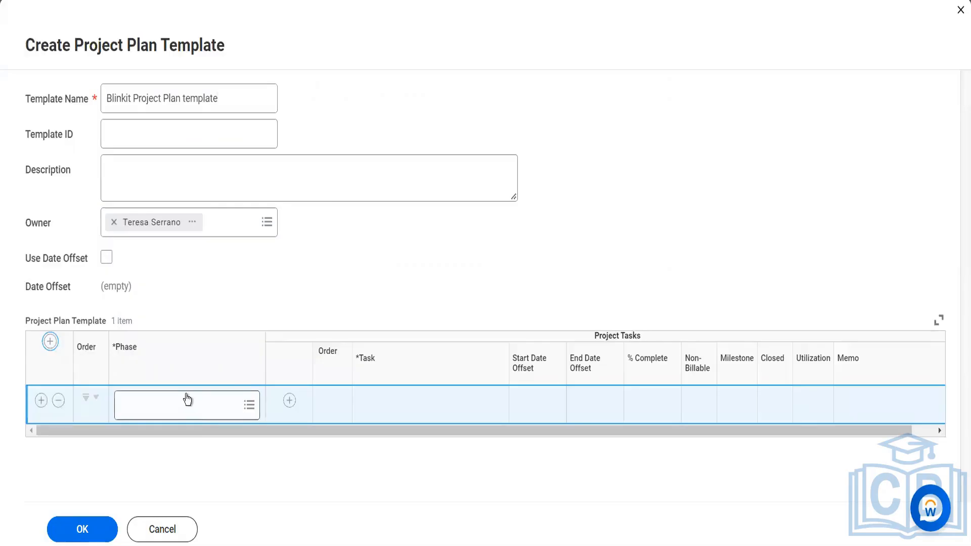
- Set the row's phase to 5 - Transition with Conduct Testing as its first task
left_click(187, 401)
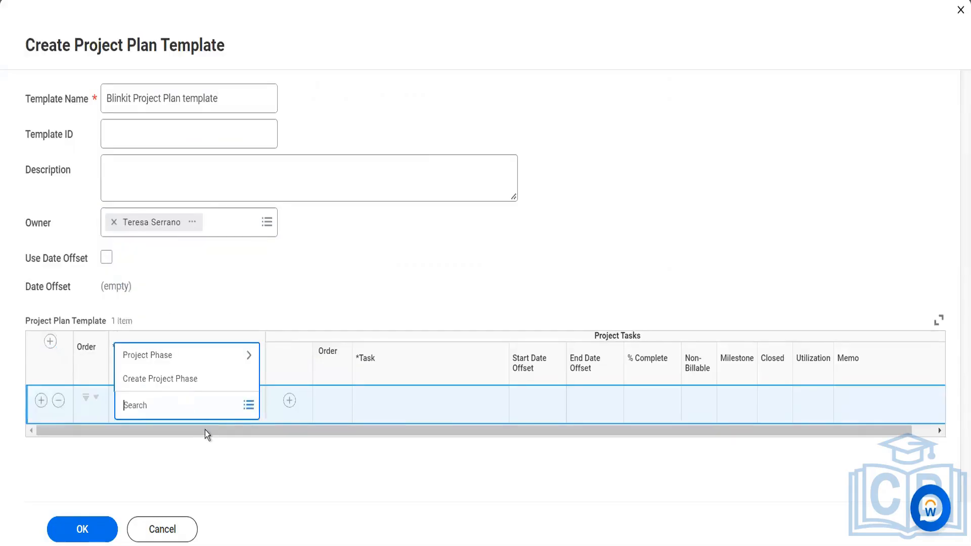
left_click(181, 363)
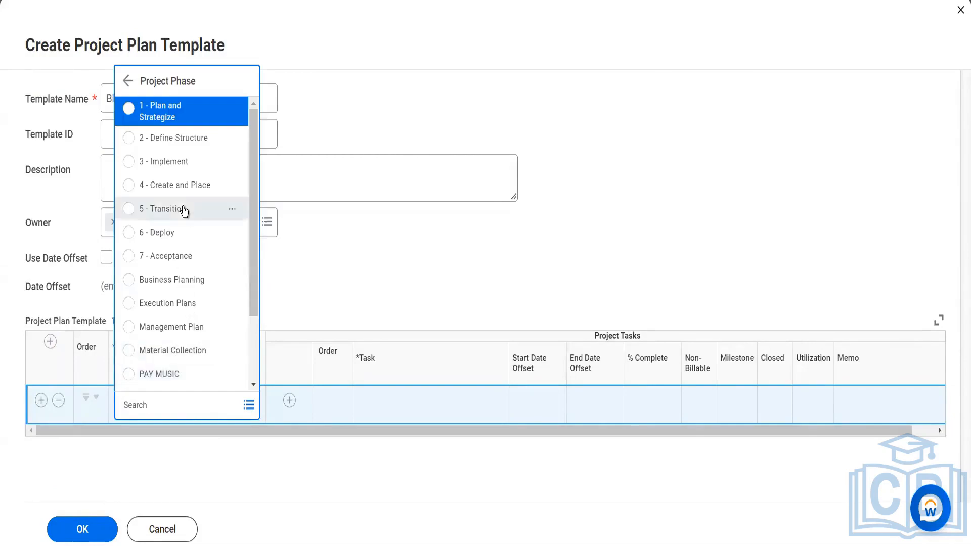
left_click(183, 212)
left_click(174, 165)
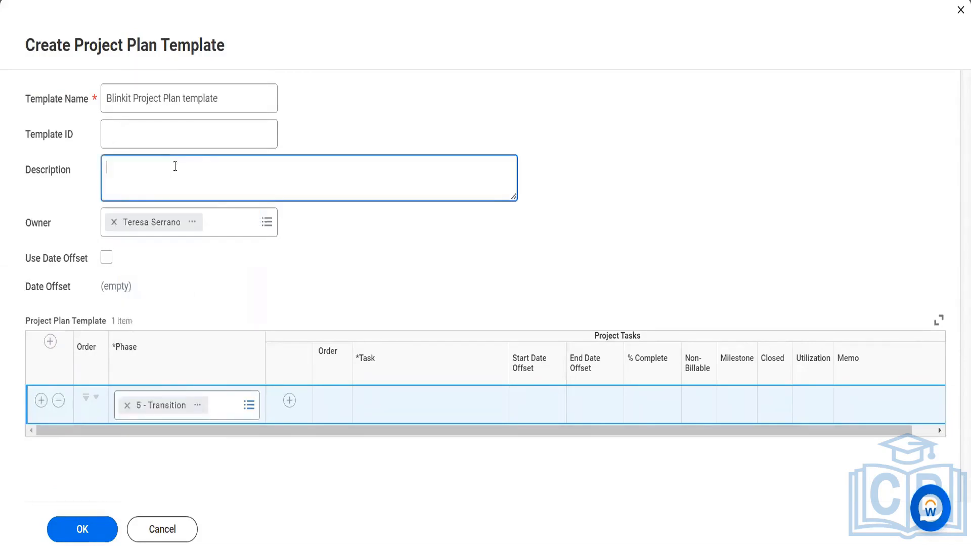
left_click(290, 400)
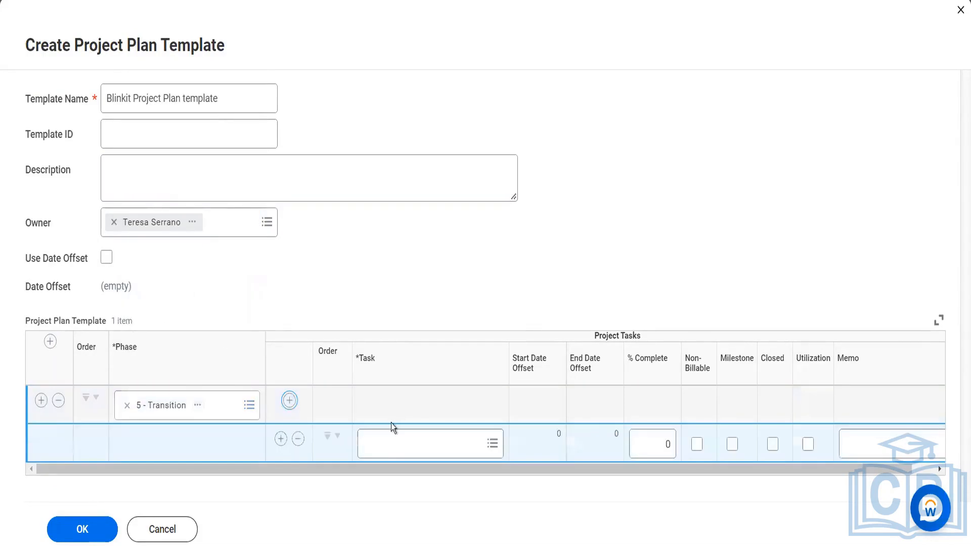
left_click(391, 442)
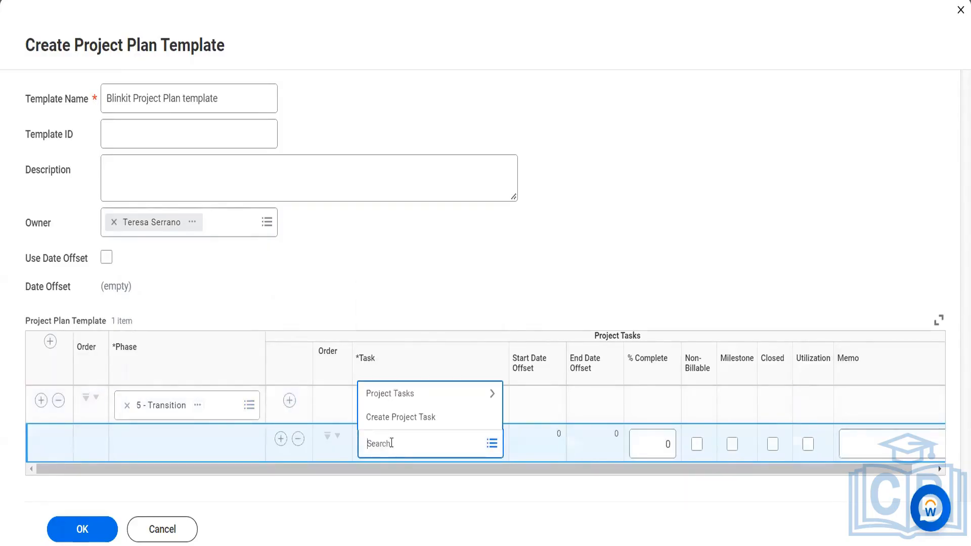
left_click(391, 393)
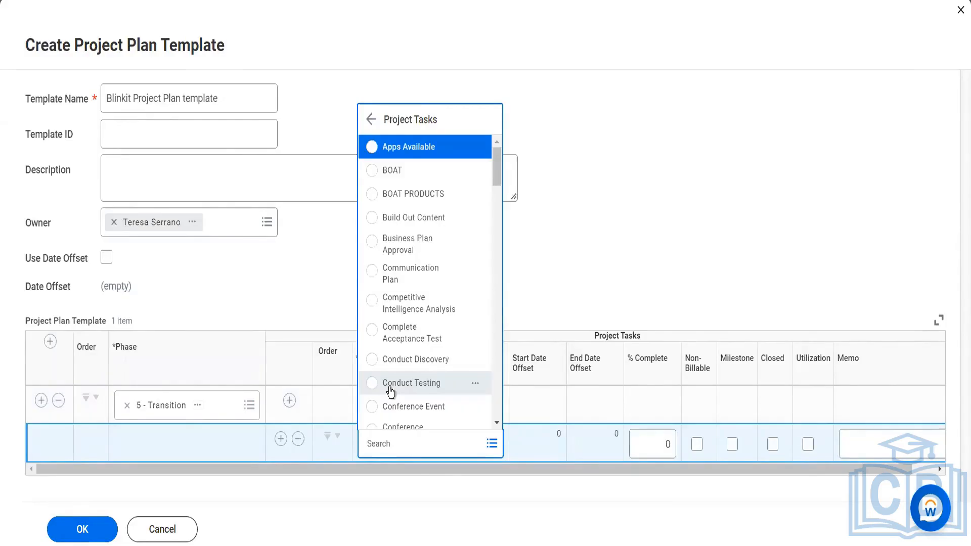
left_click(390, 383)
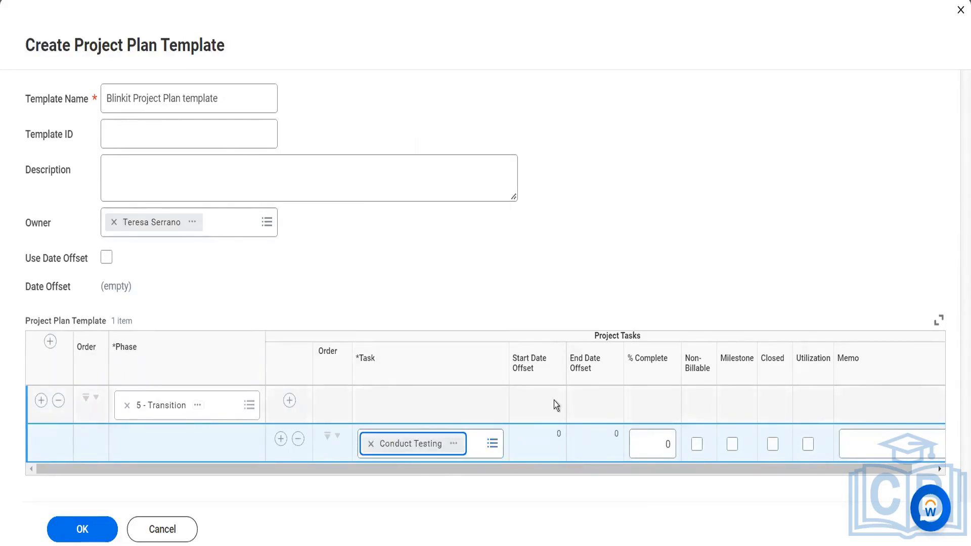
left_click(281, 439)
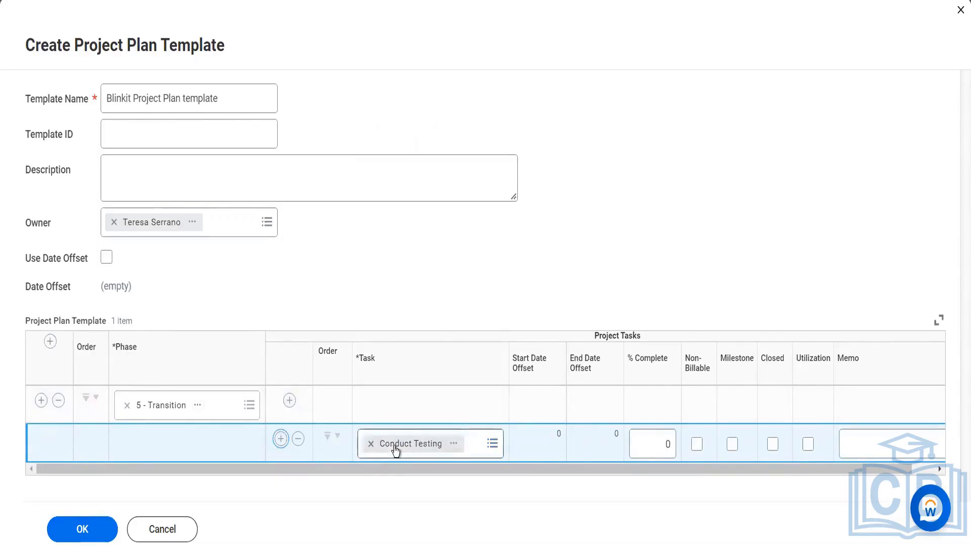
- Add Competitive Intelligence Analysis as a second task and save the template
left_click(407, 487)
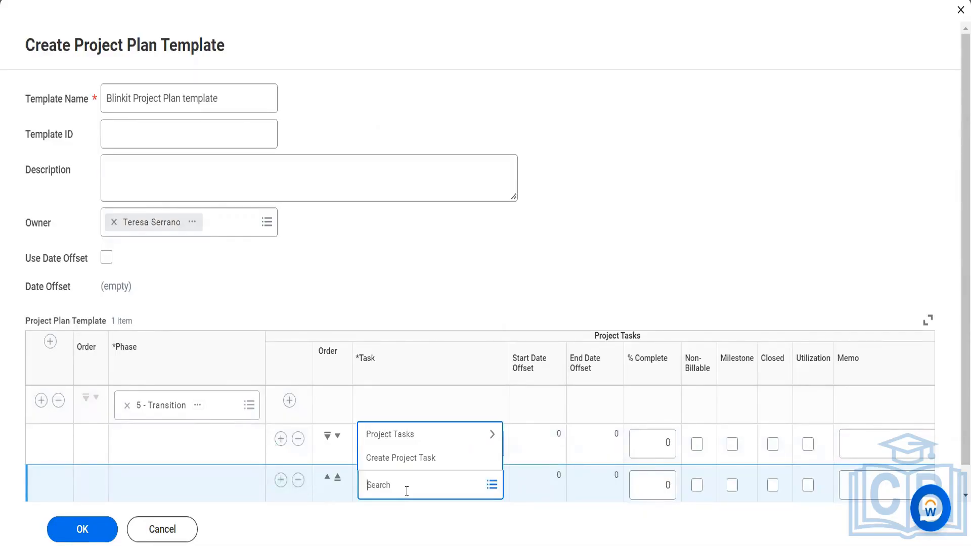
left_click(393, 433)
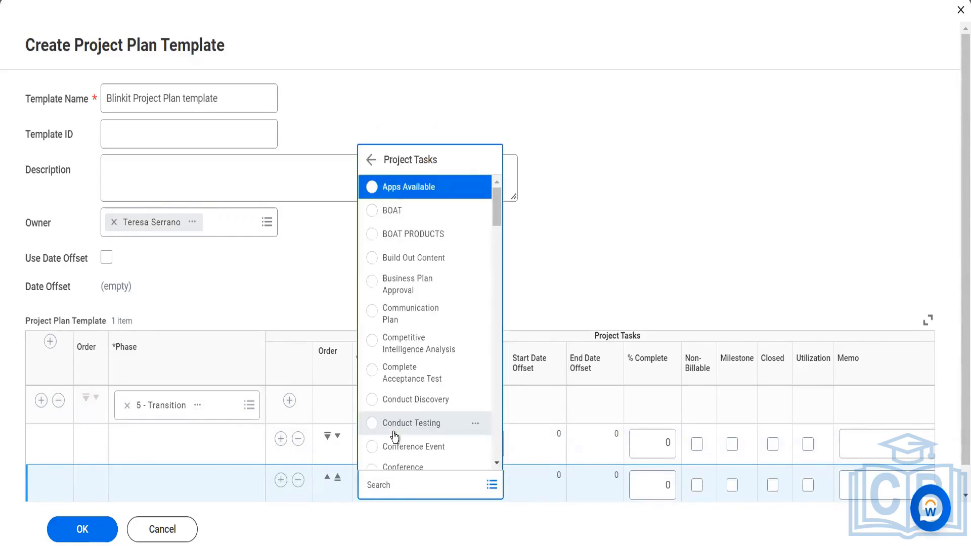
left_click(415, 348)
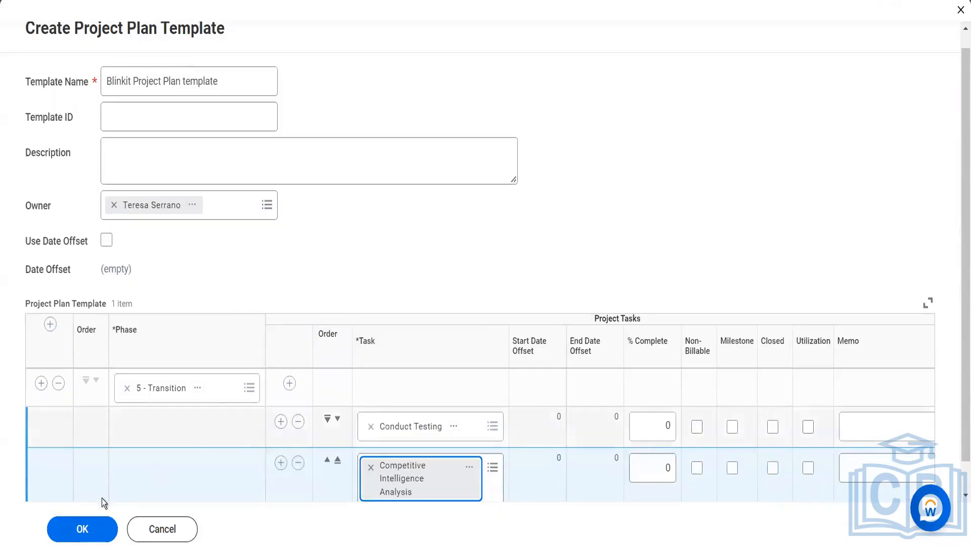
left_click(78, 529)
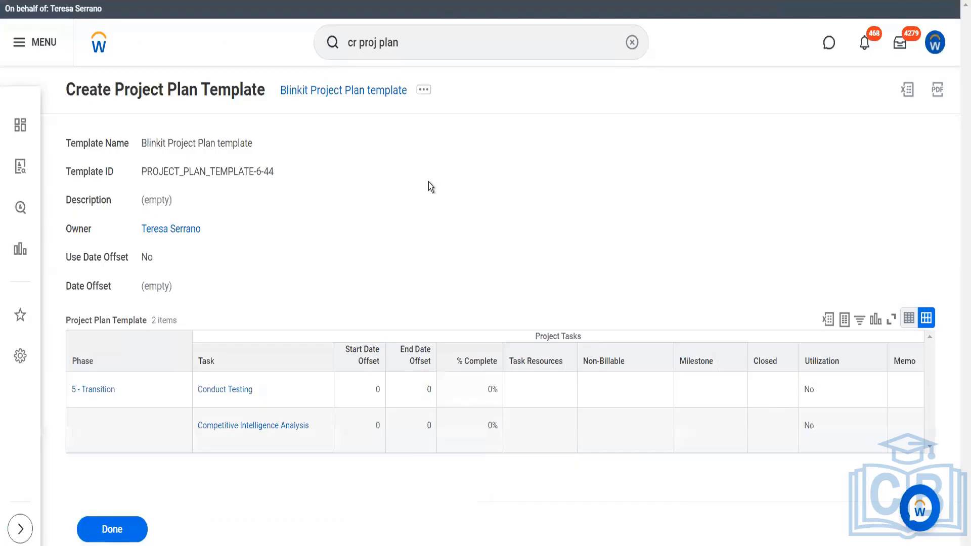
- Search 'res plan templ' and open an empty Create Resource Plan Template form
left_click_drag(420, 49, 363, 40)
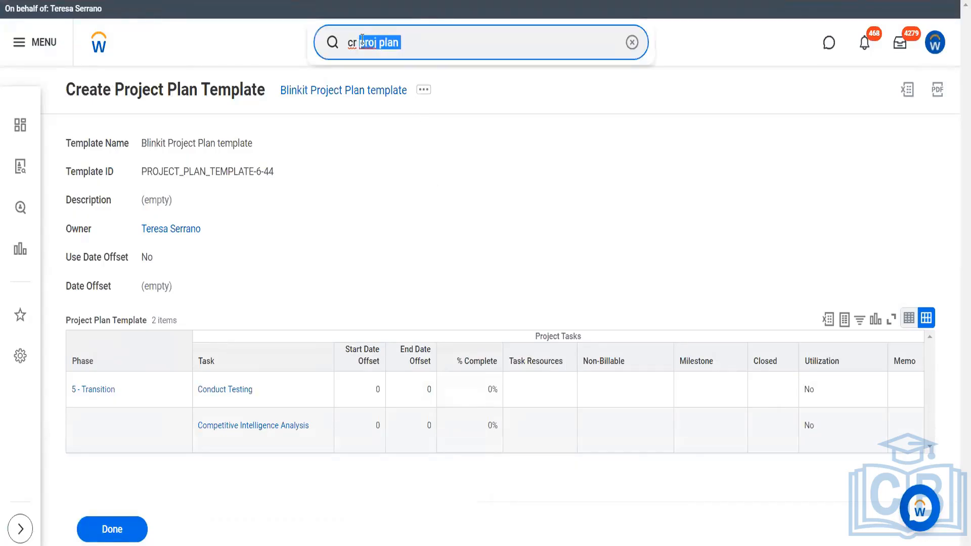
type("re")
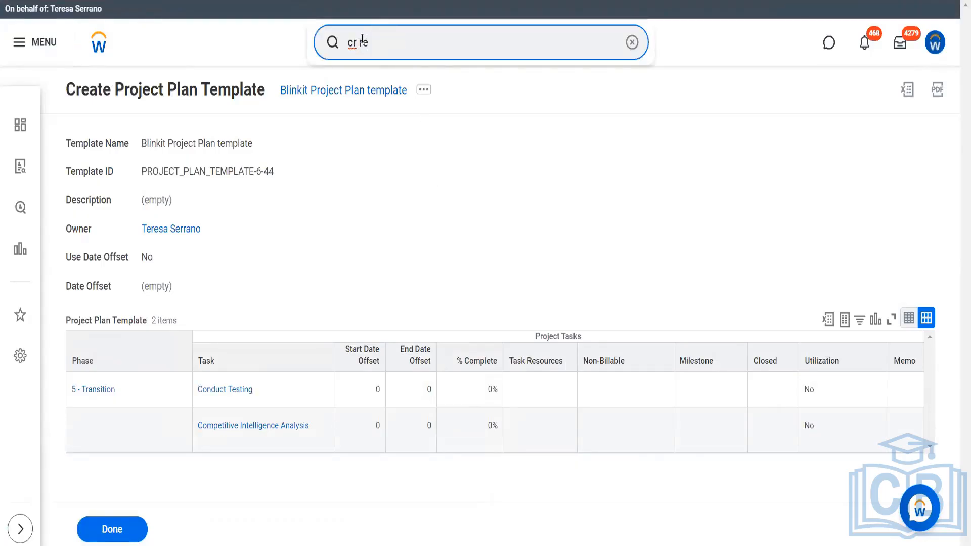
type("s plan templ")
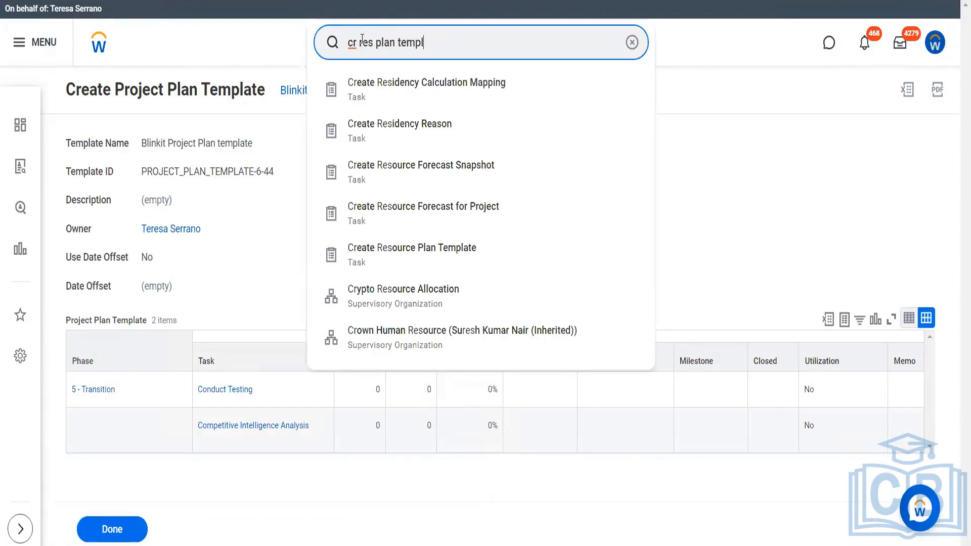
left_click(395, 91)
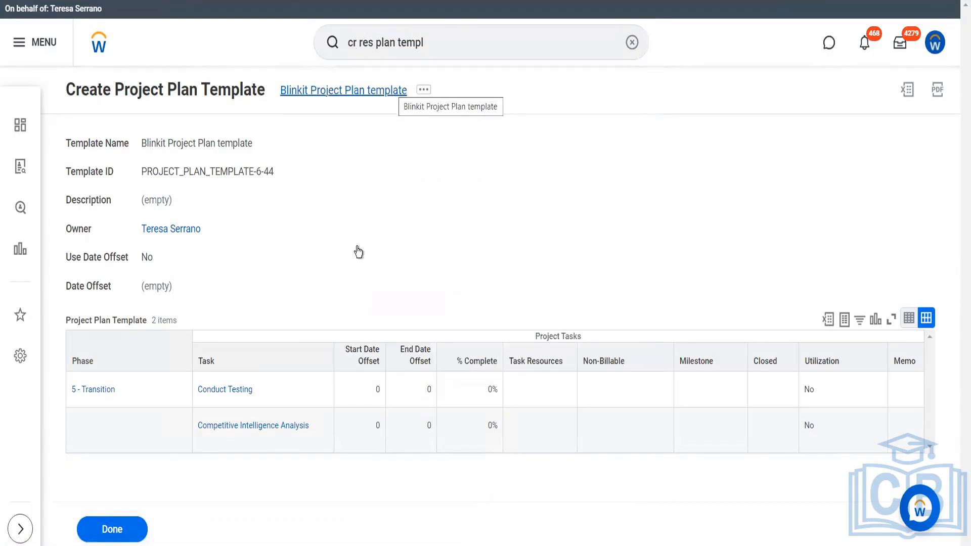
left_click(203, 151)
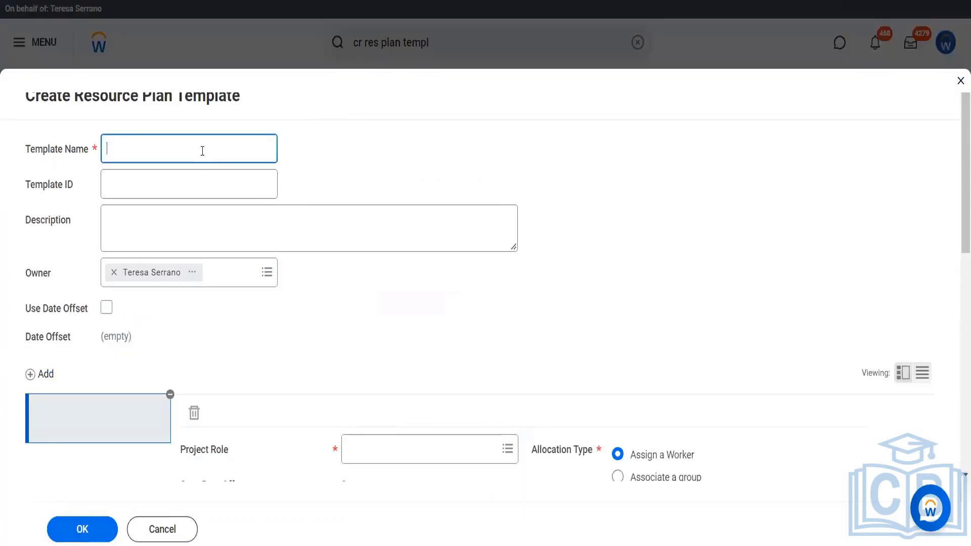
- Name the template 'Blinkit Resource' and pick Associate Consultant as the project role
type("Blinkit Resource")
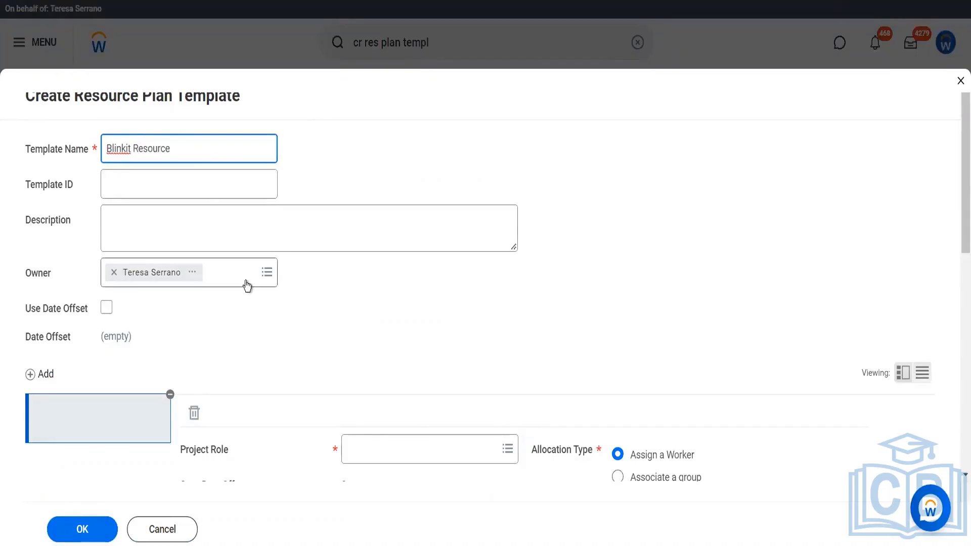
scroll(245, 281, "down", 4)
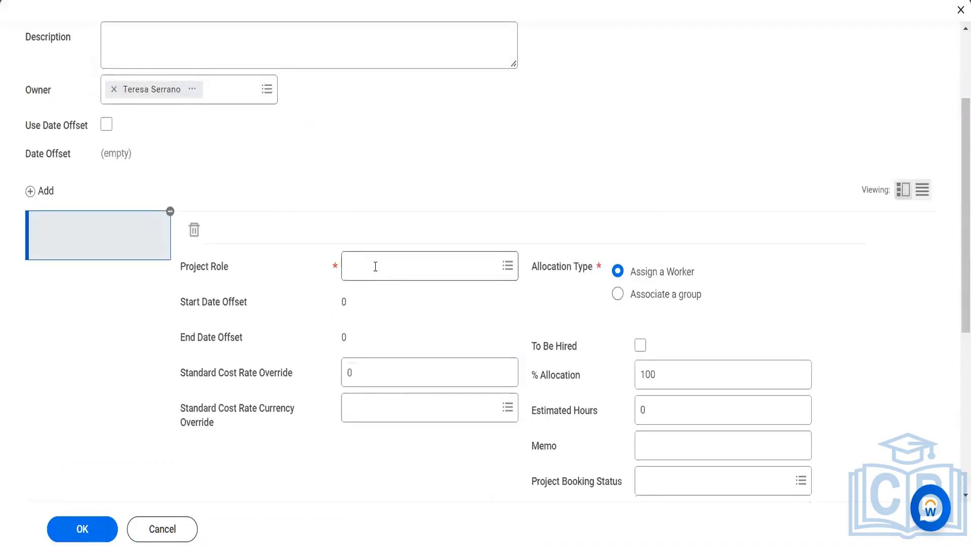
left_click(375, 266)
left_click(374, 289)
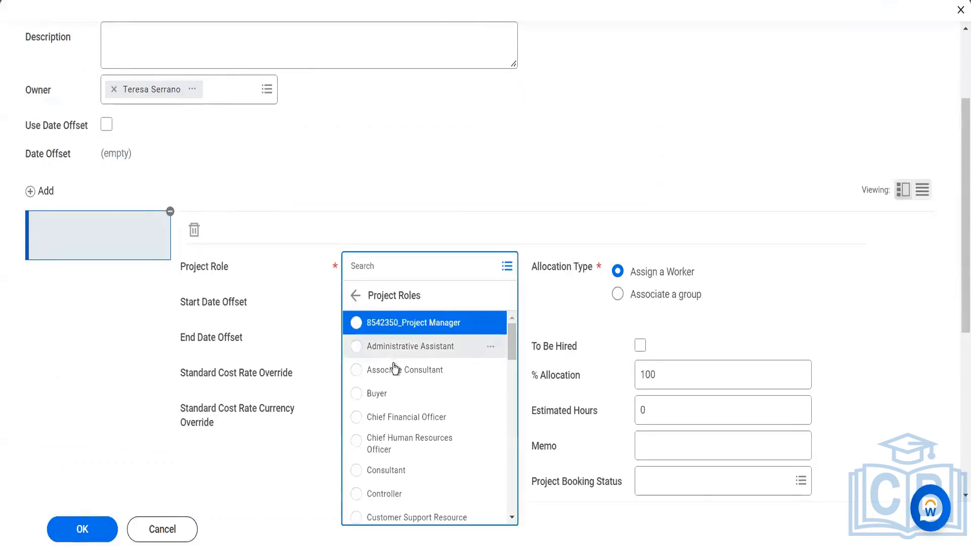
left_click(396, 370)
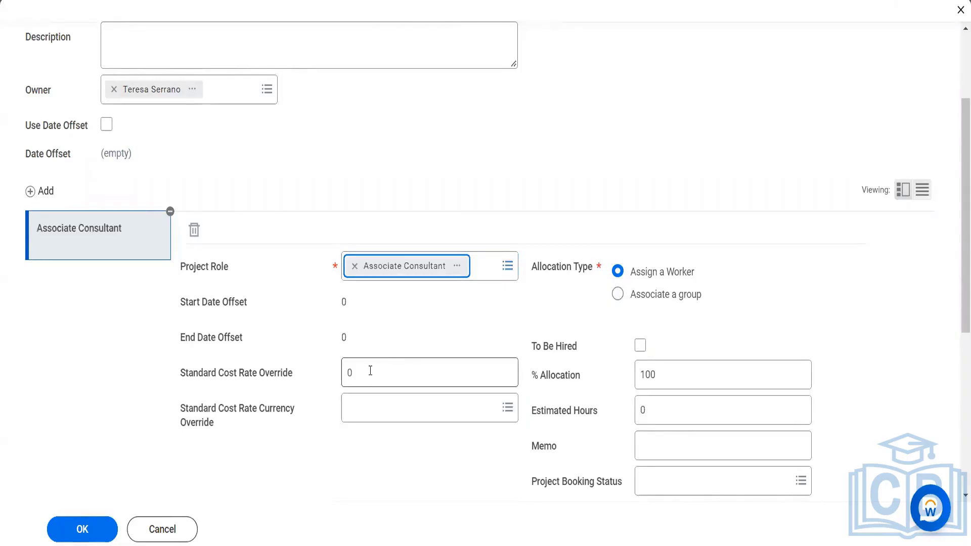
- Set a 250 USD cost rate override and 1000 estimated hours, then save the template
left_click(371, 371)
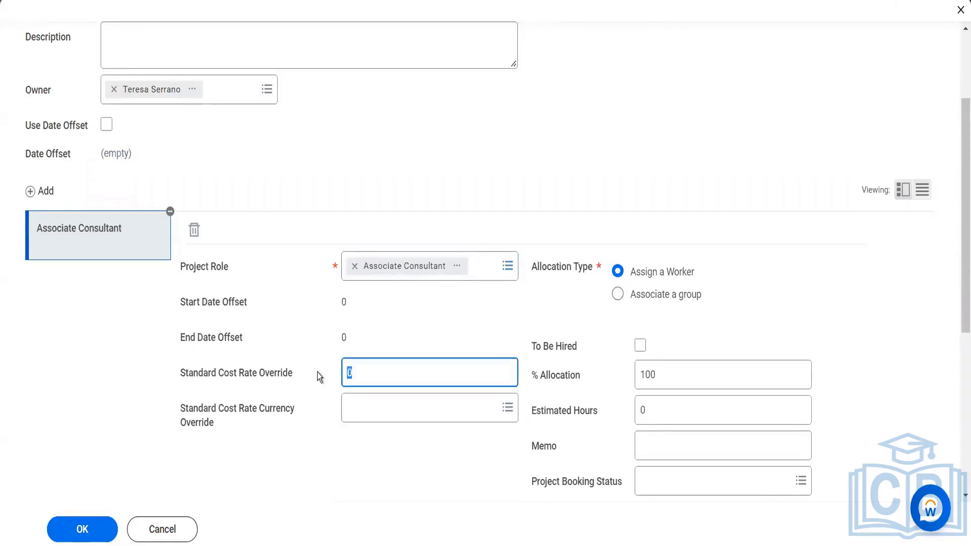
type("250")
key("Tab")
type("usd")
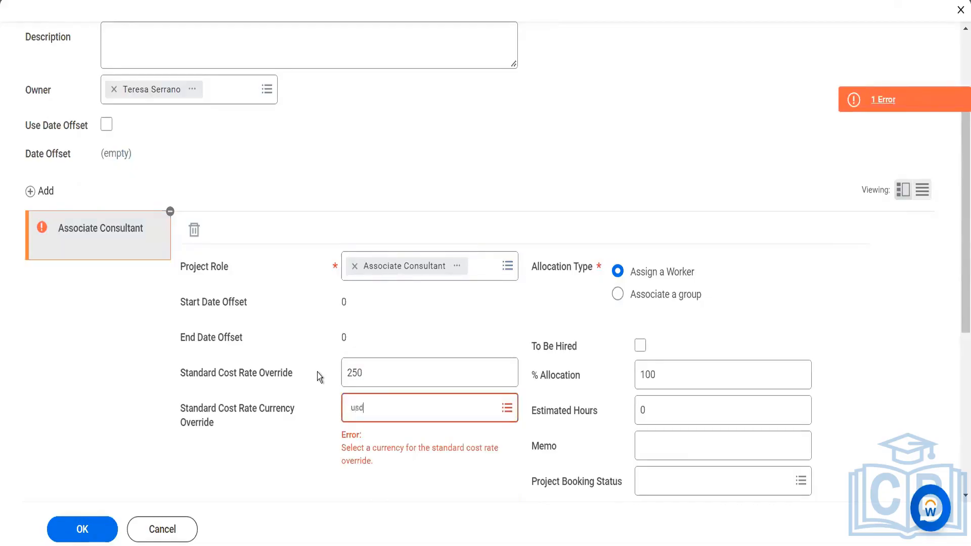
key("Return")
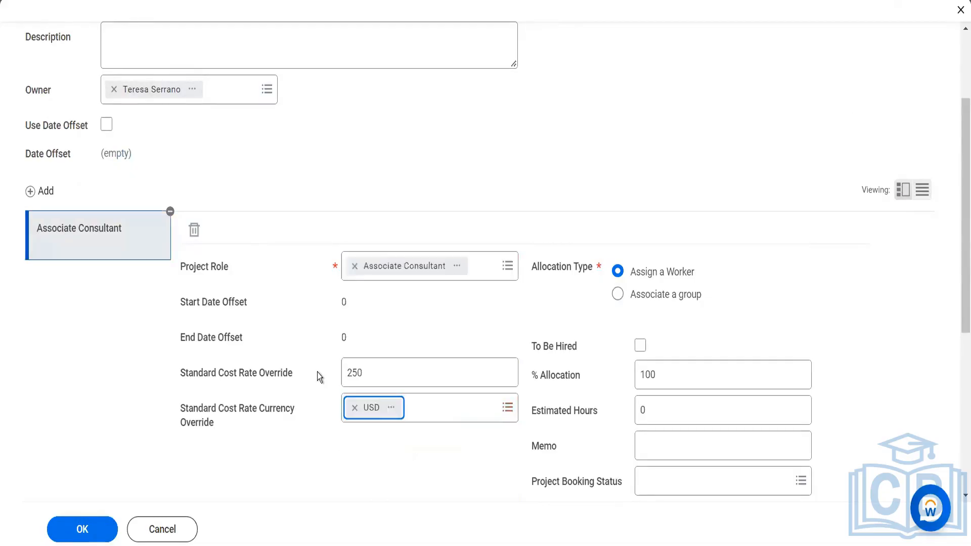
left_click(655, 408)
type("1000")
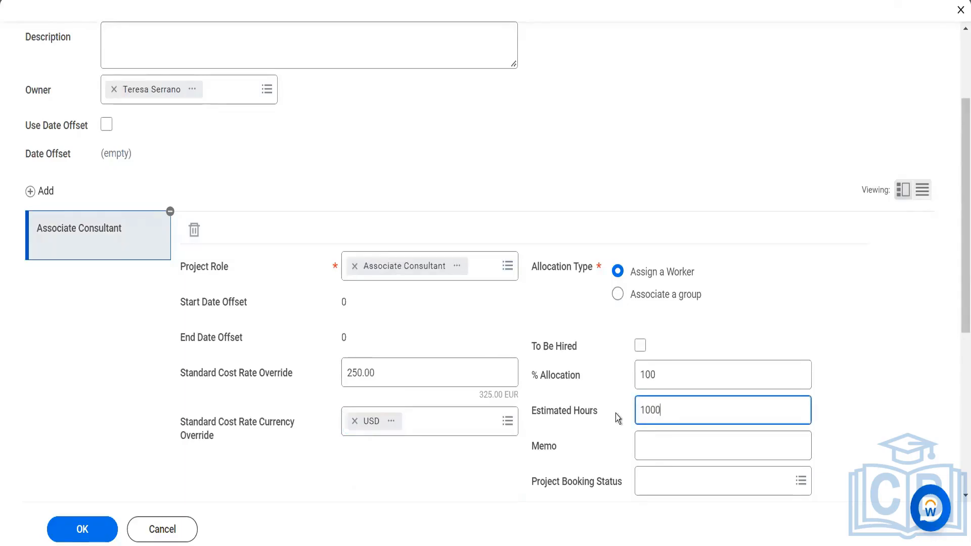
scroll(615, 413, "down", 4)
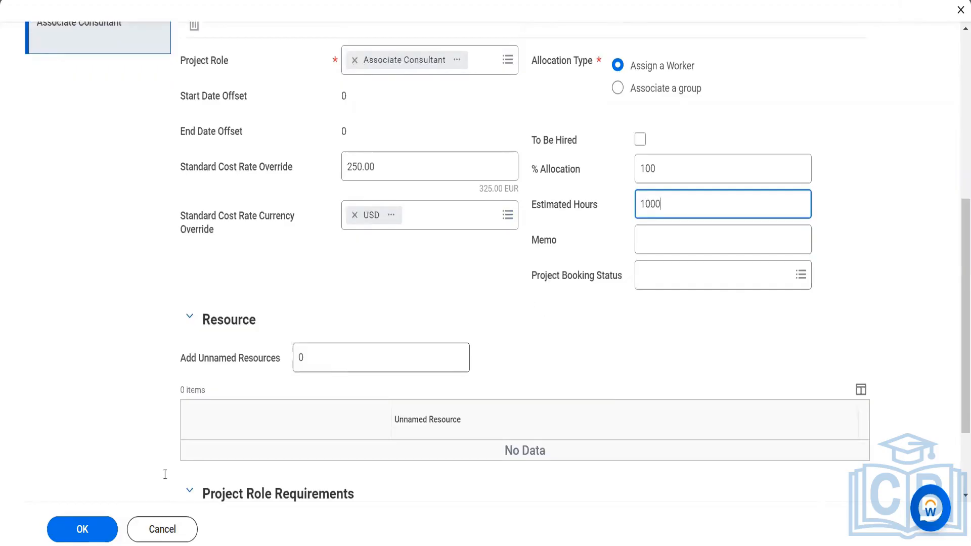
left_click(91, 534)
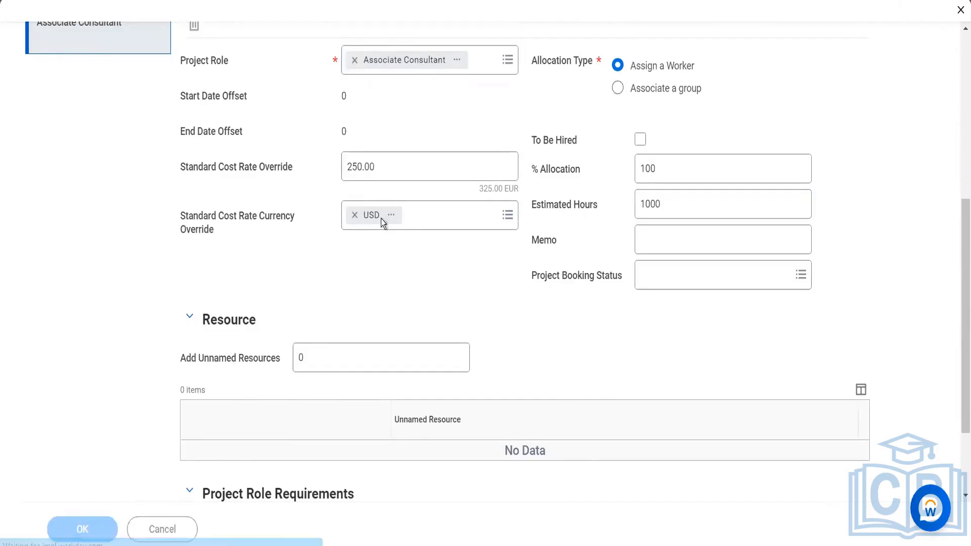
left_click(427, 41)
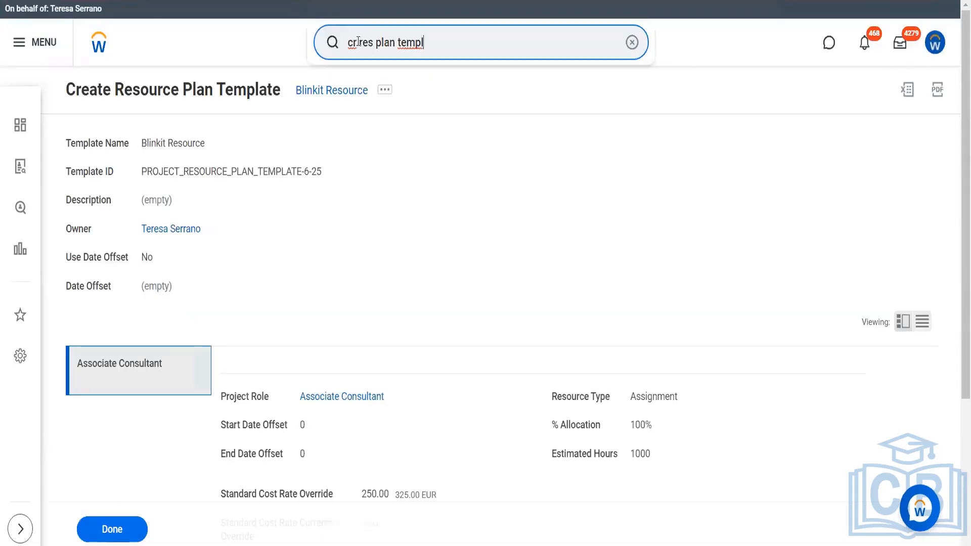
- Search 'cr project' and open the Create Project task
triple_click(346, 48)
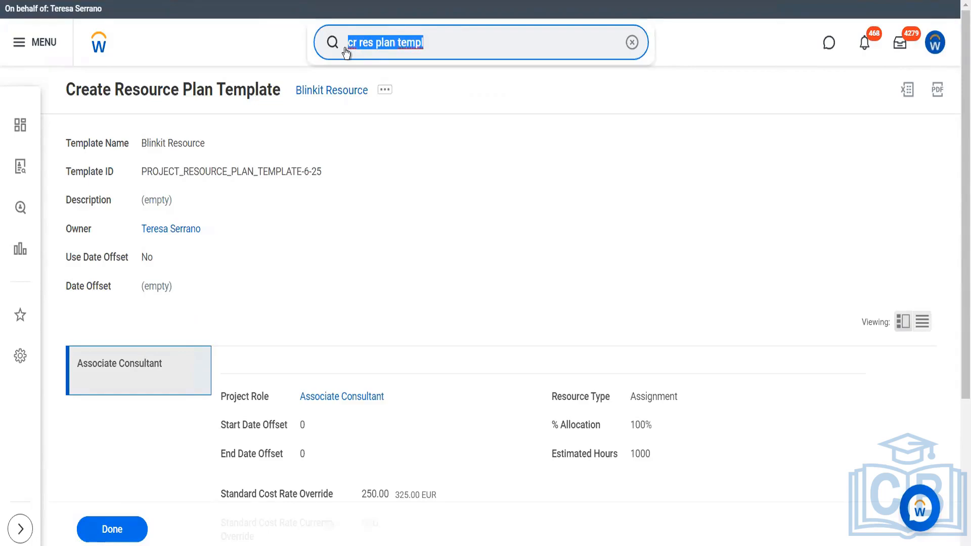
type("cr project")
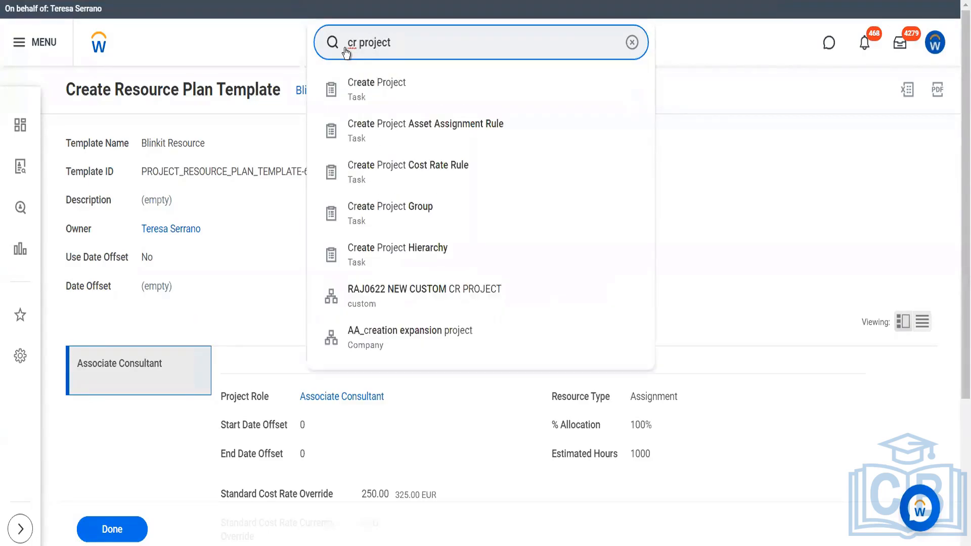
key("Down")
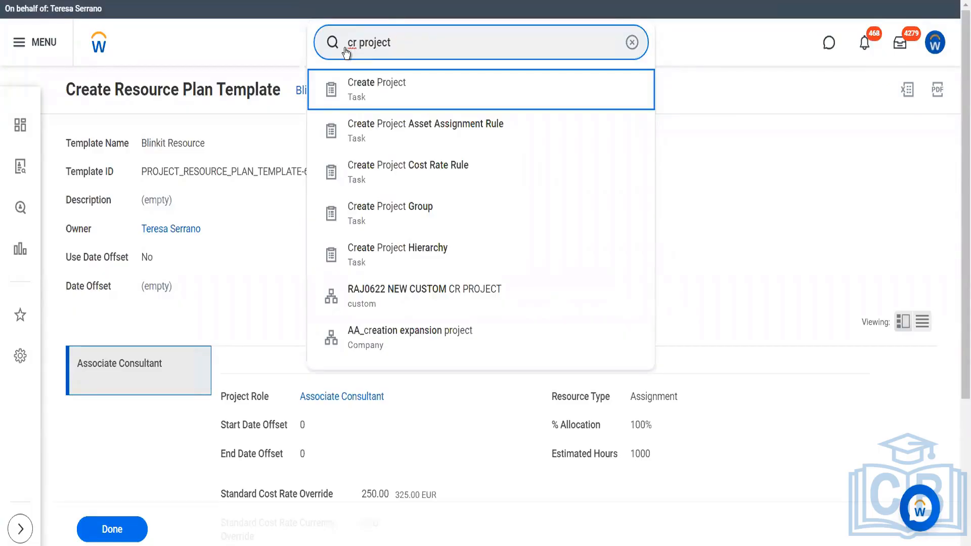
key("Return")
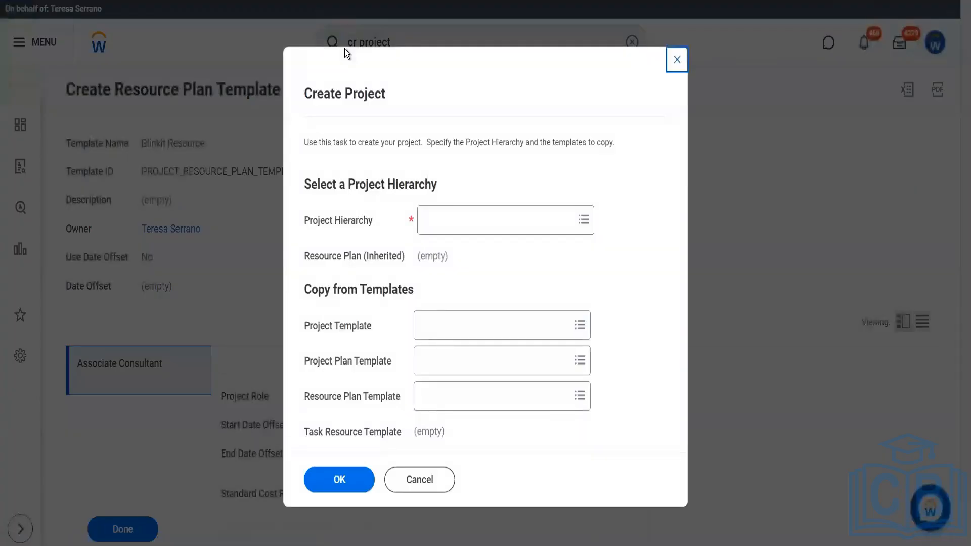
- Choose the BI25141 Blinkit Proposed EMEA market hierarchy and the Blinkit plan and resource templates, then confirm
left_click(463, 221)
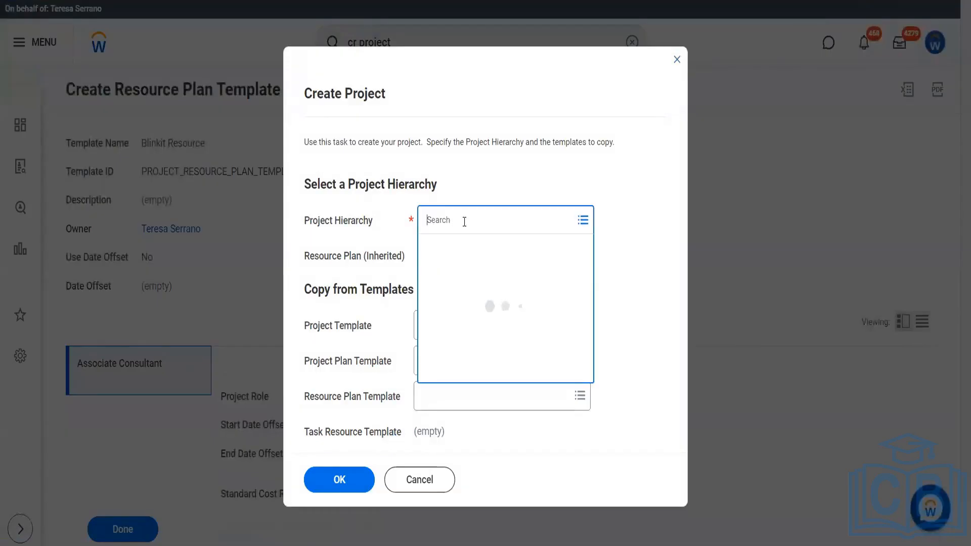
type("blinkit")
key("Return")
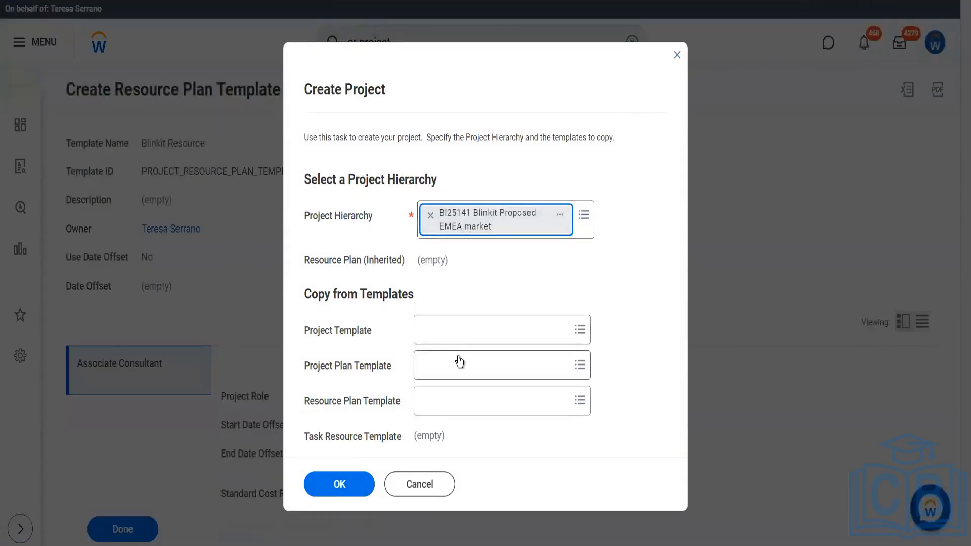
left_click(458, 360)
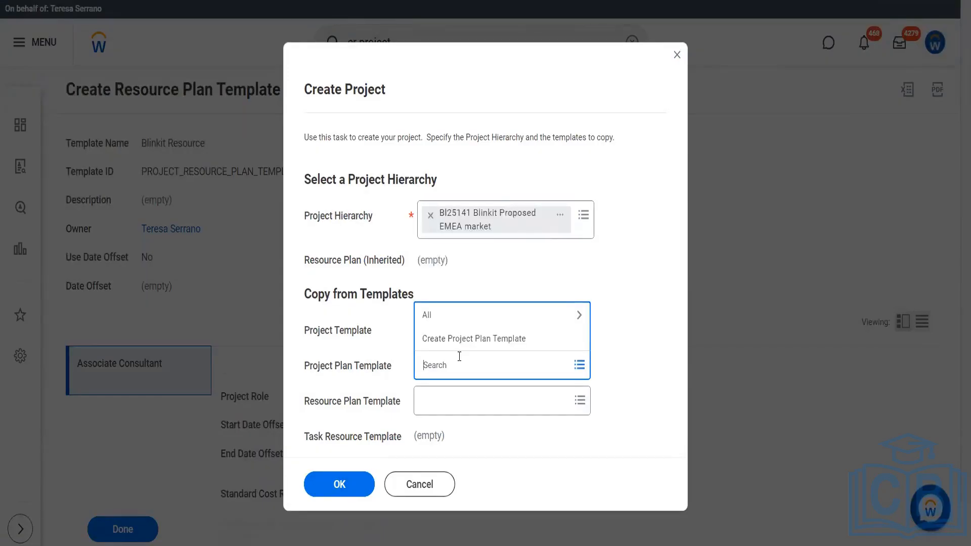
type("blinkit")
key("Return")
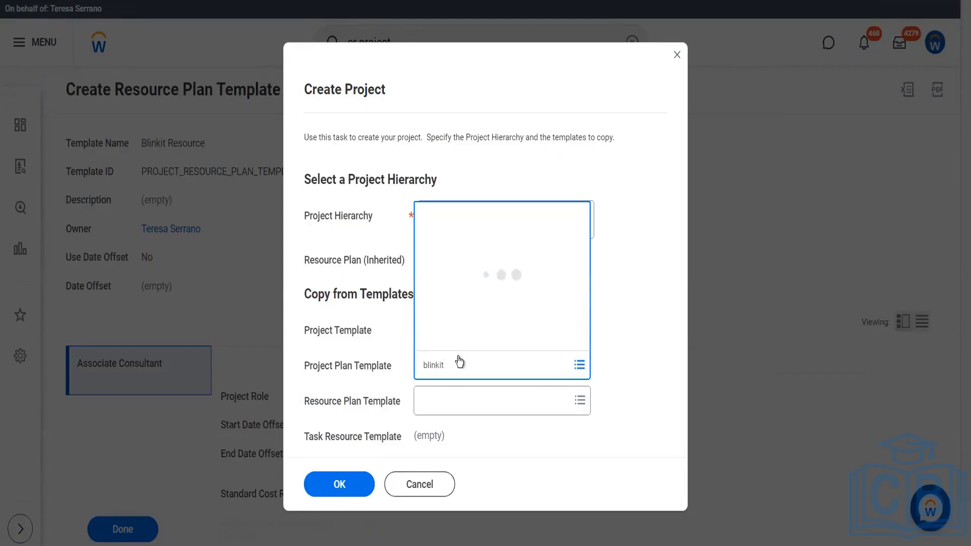
left_click(448, 404)
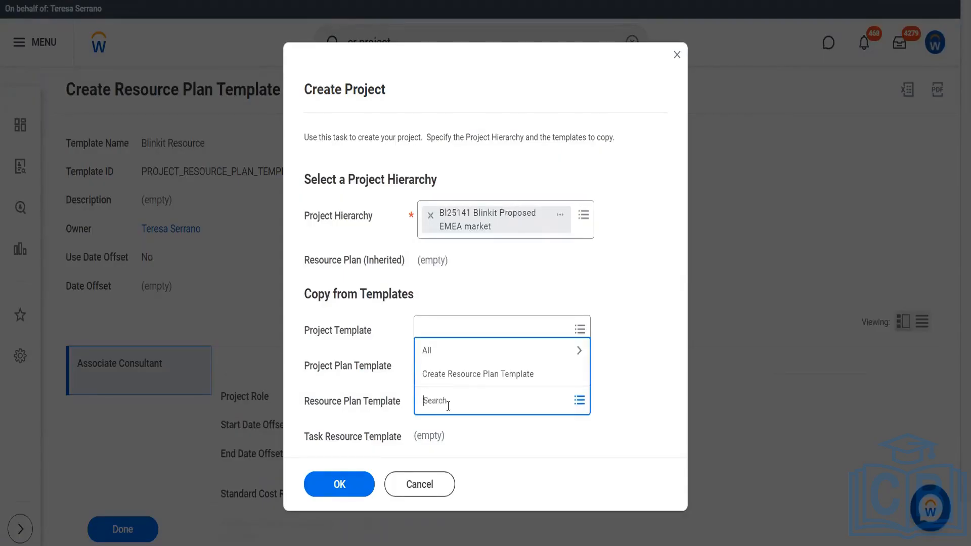
type("blinkit")
key("Return")
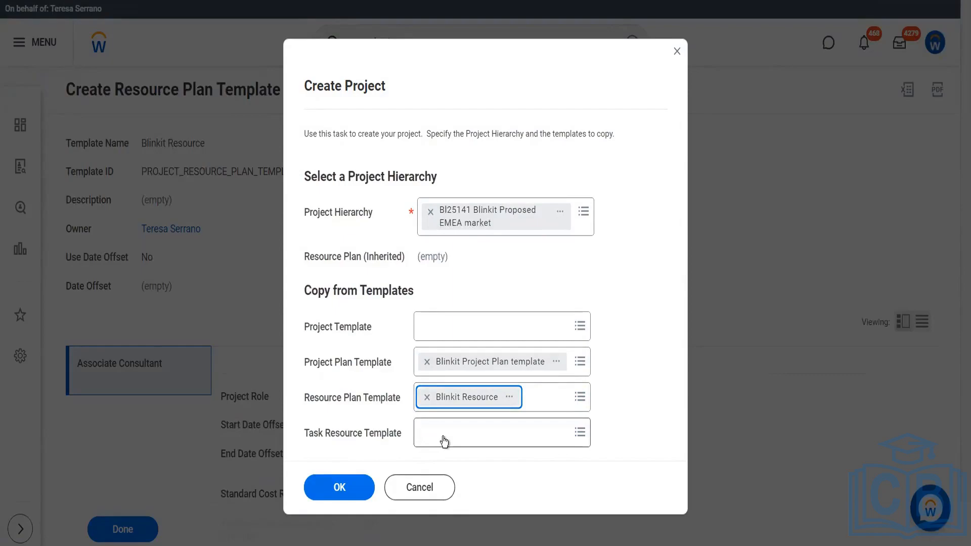
left_click(342, 484)
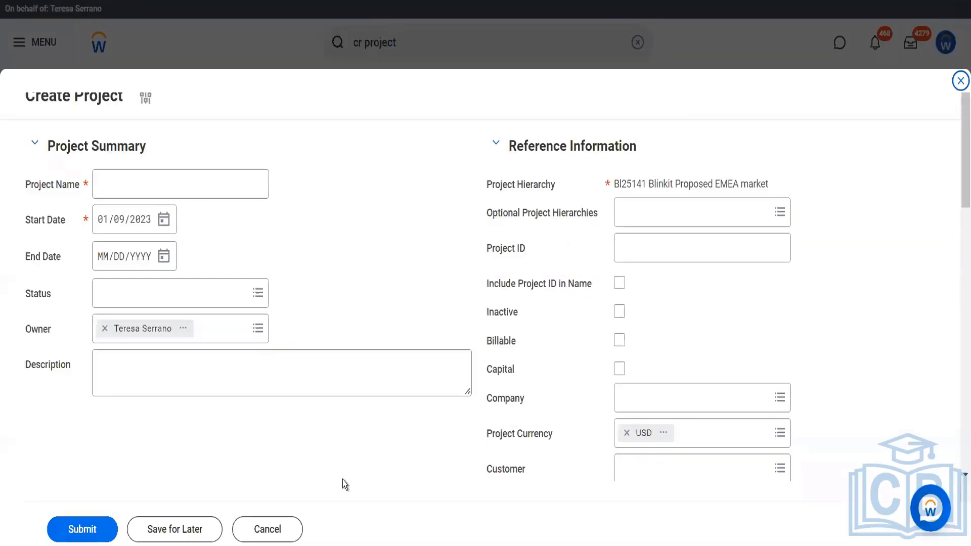
scroll(342, 479, "down", 10)
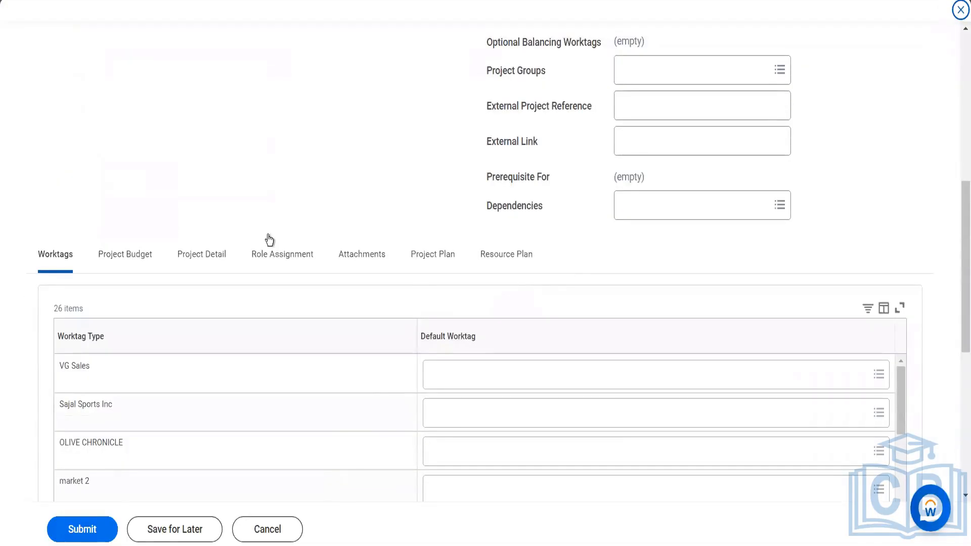
left_click(431, 257)
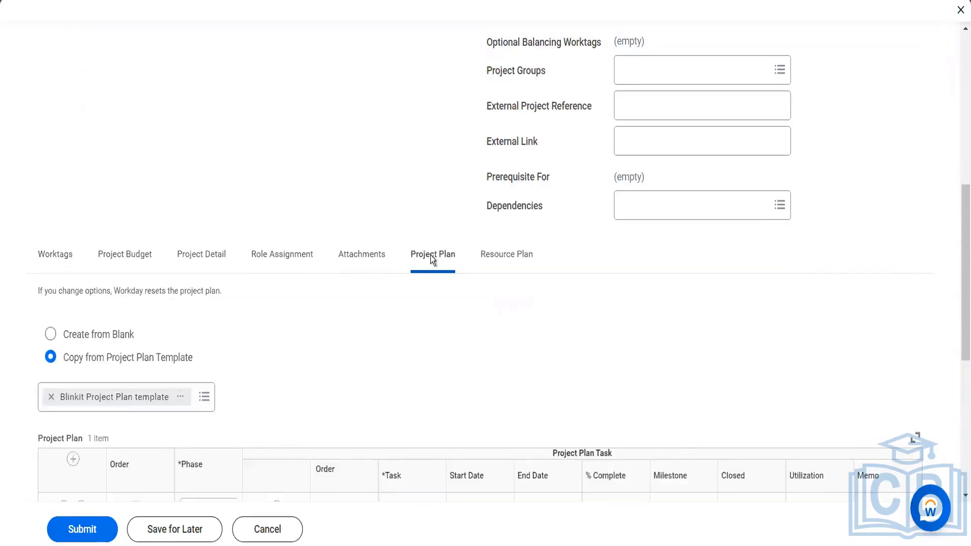
scroll(474, 327, "down", 3)
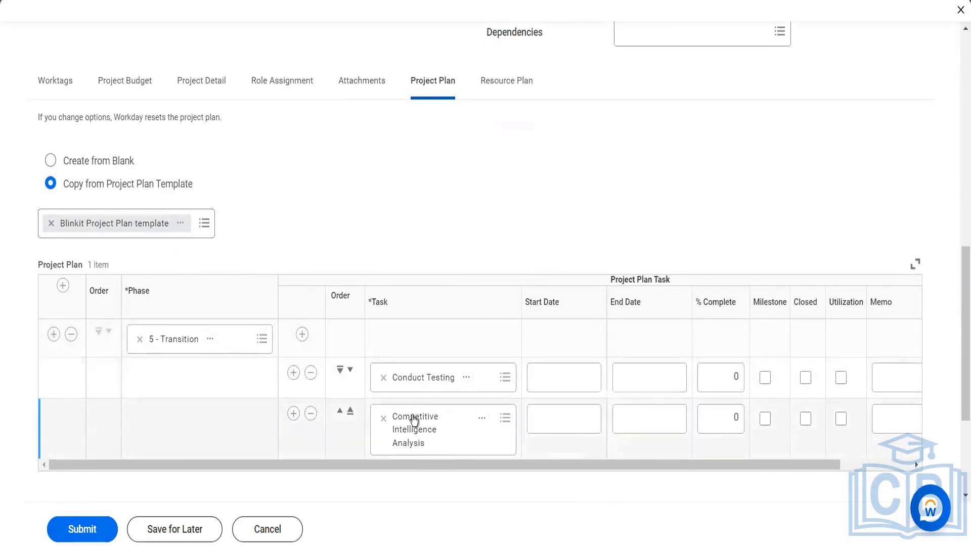
left_click(501, 98)
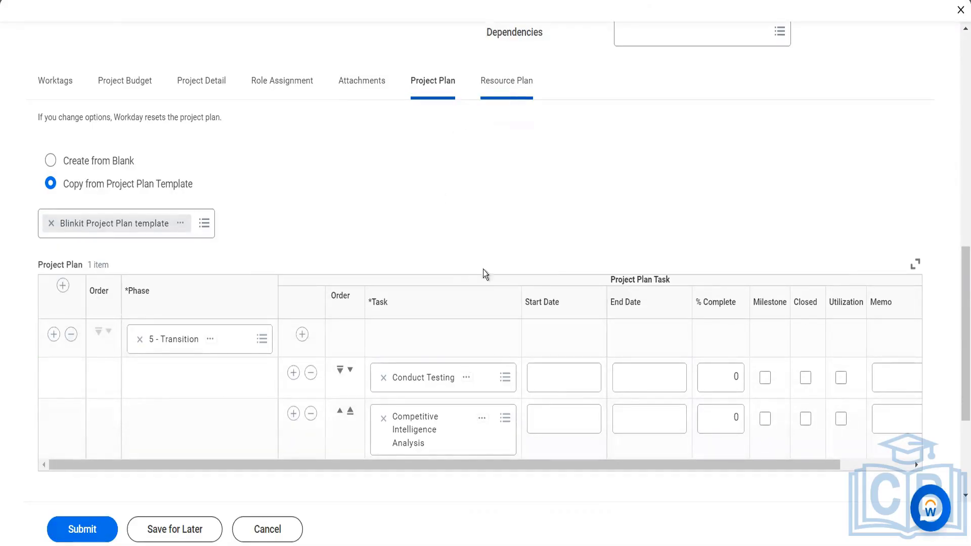
scroll(484, 274, "down", 5)
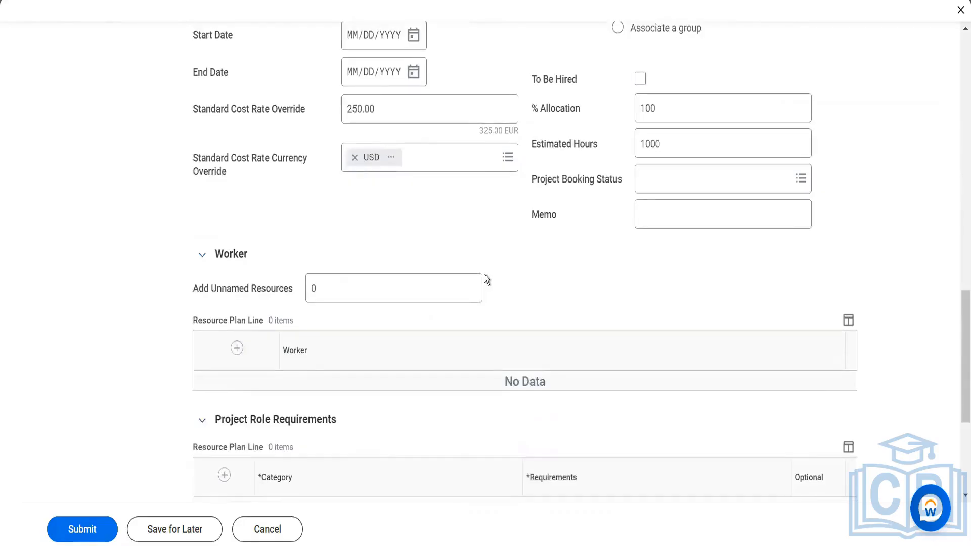
scroll(484, 274, "up", 15)
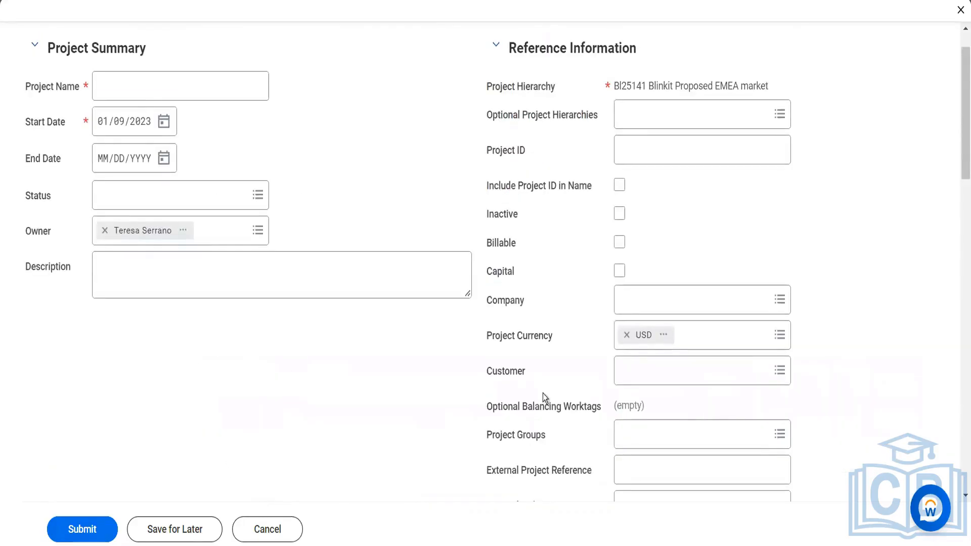
- Mark the new project as a capital project and name it 'Blinkit Capital Project'
left_click(620, 271)
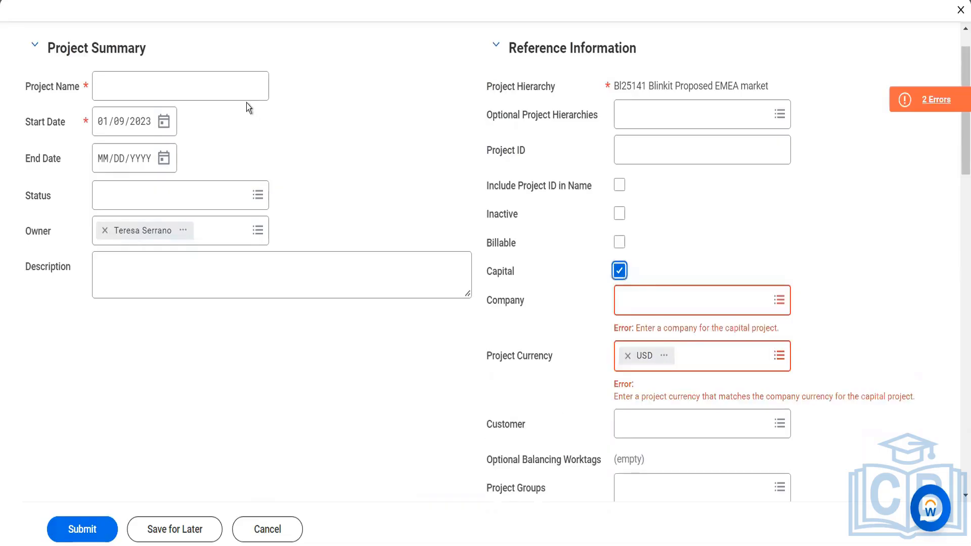
left_click(233, 84)
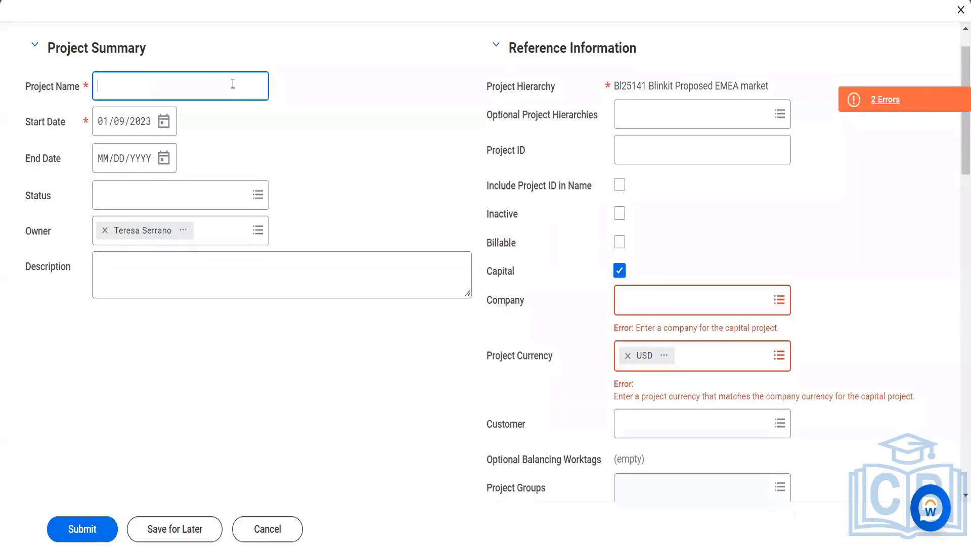
type("Bgc")
left_click_drag(233, 83, 95, 72)
type("Blinkit Capital Project")
- Set the status to Approved, make it billable, and enter project ID BGCCapital
left_click(103, 196)
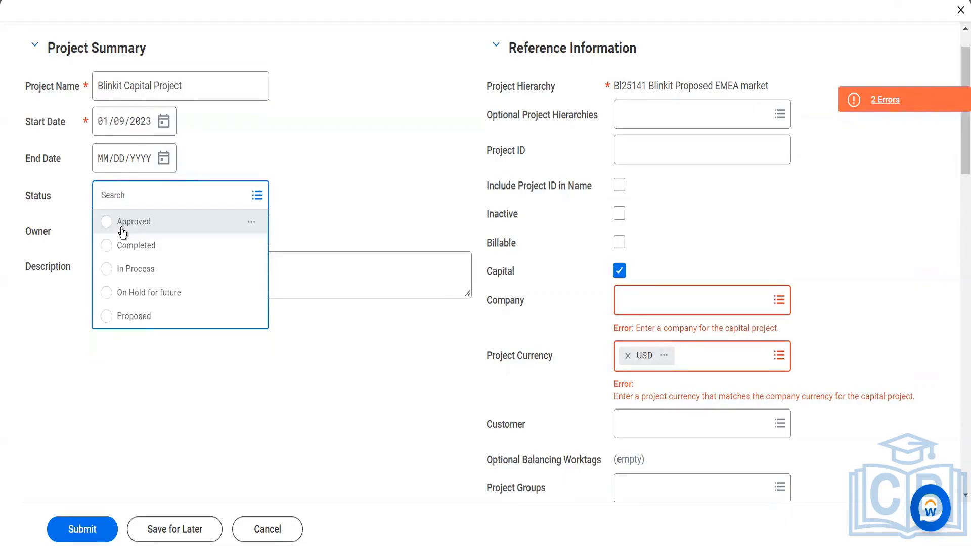
left_click(123, 219)
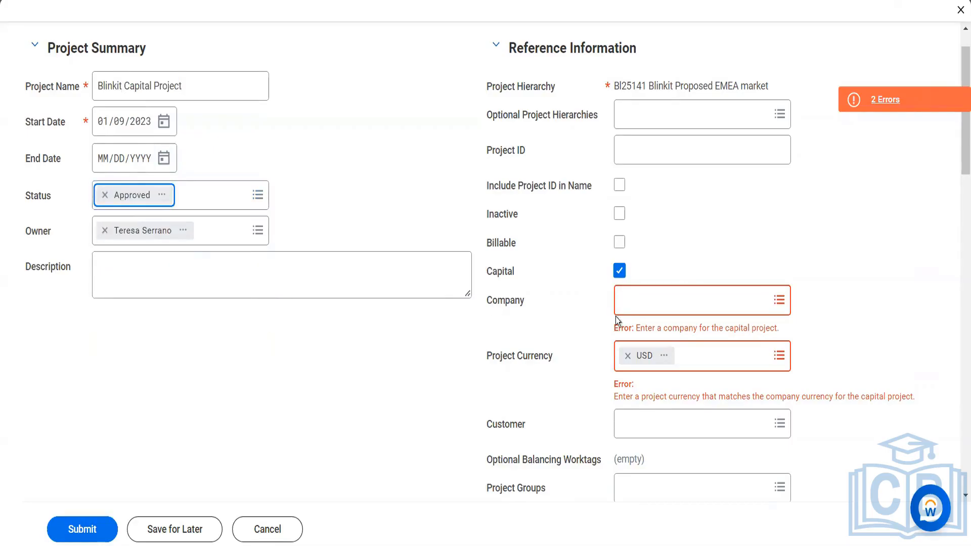
left_click(619, 244)
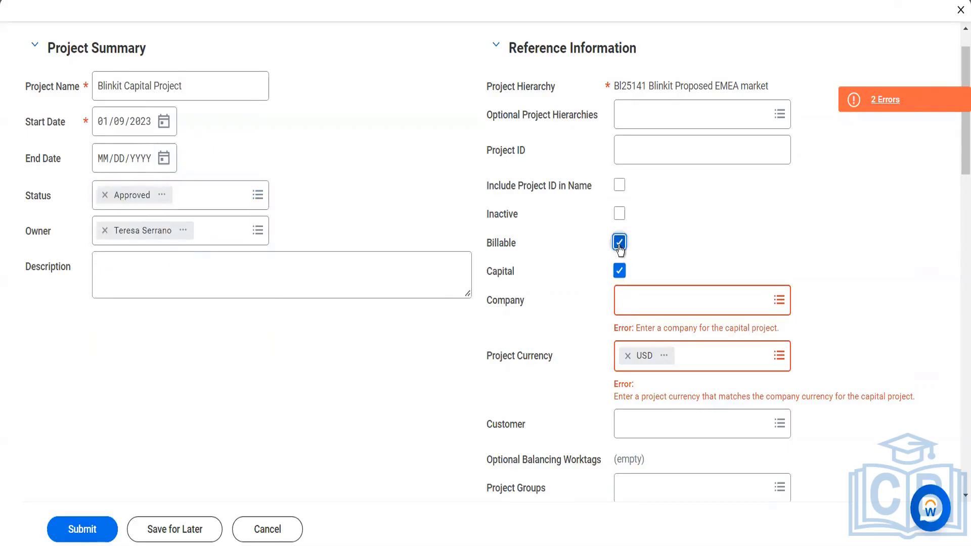
left_click(639, 149)
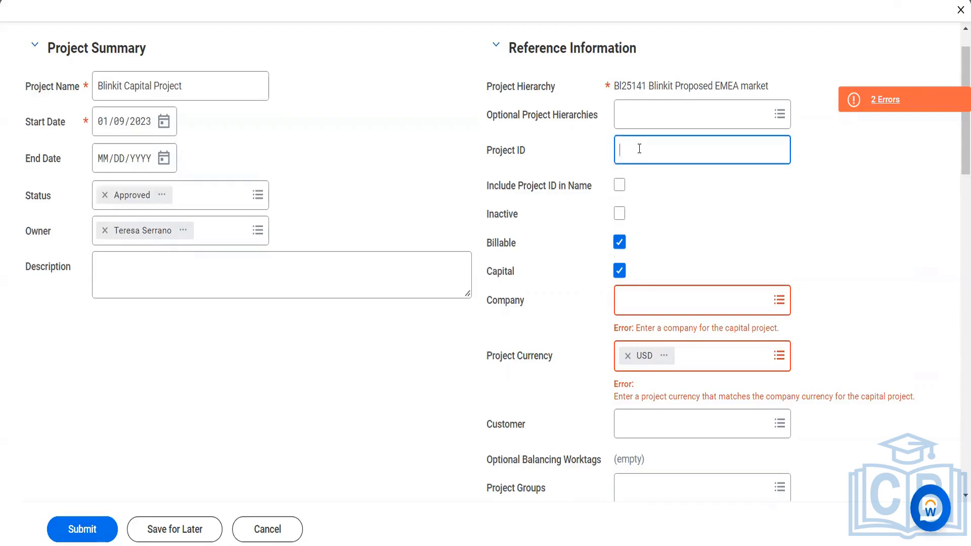
type("BGCCapital")
- Choose BGC Blinkit Grocery Delivery as the company and Reliance Hotels as the customer
key("Tab")
key("Tab")
key("Tab")
key("Tab")
key("Tab")
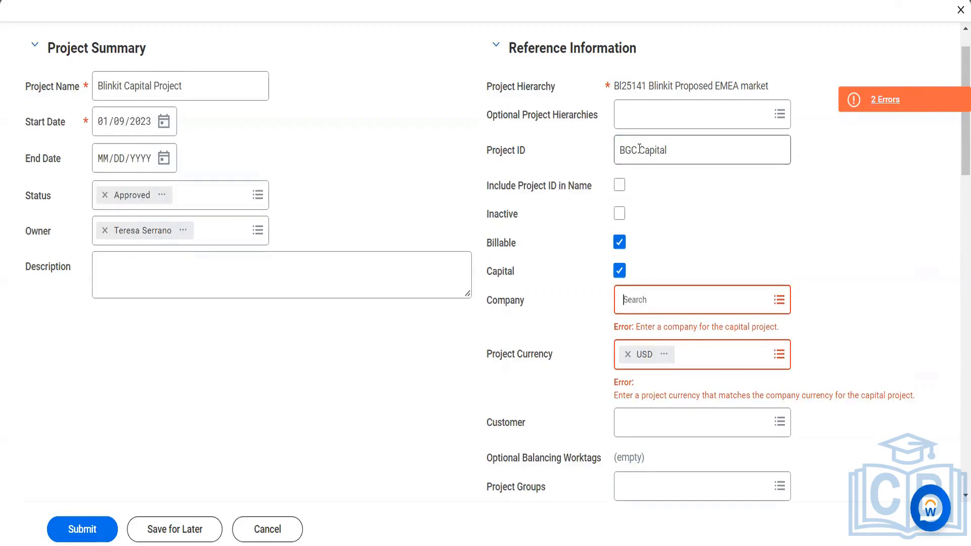
type("bgc")
key("Return")
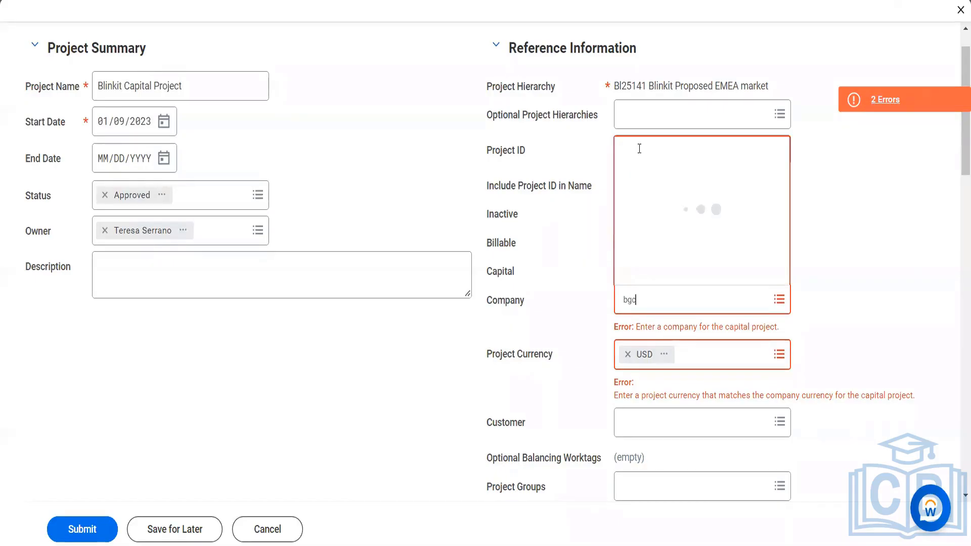
key("Tab")
key("Tab")
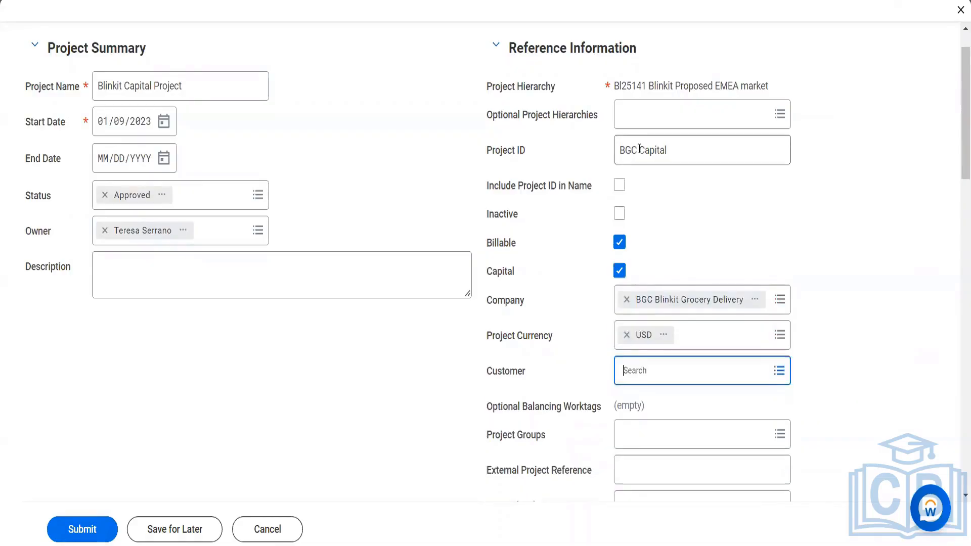
key("Tab")
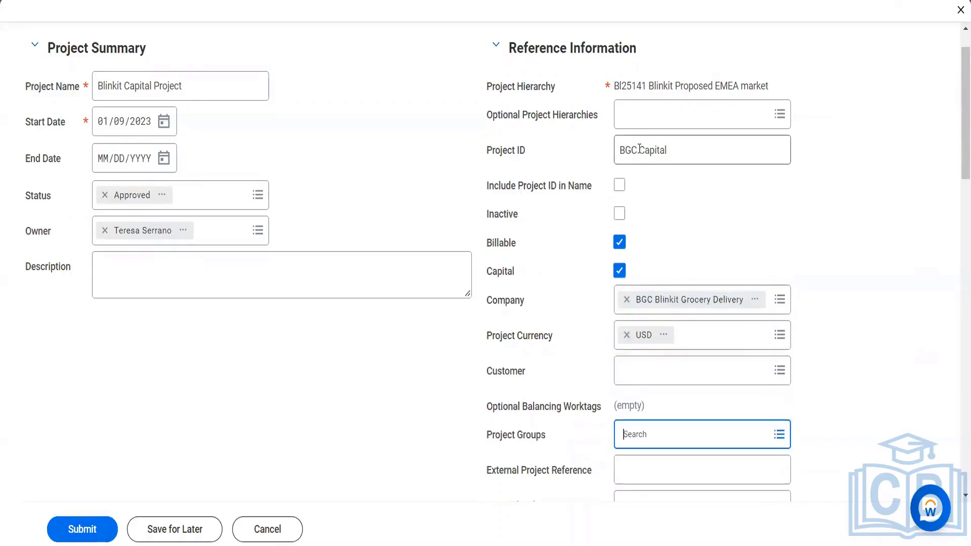
left_click(677, 380)
type("rel")
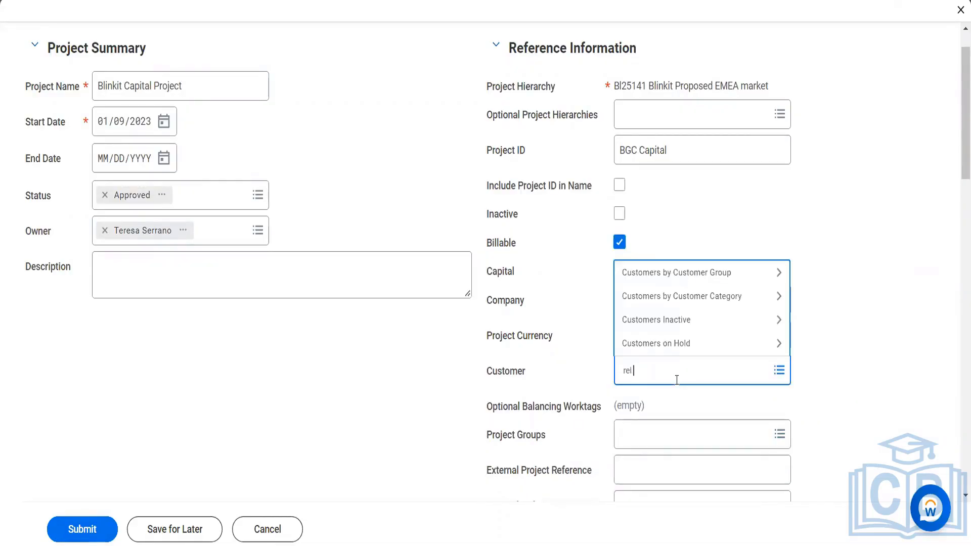
type("iance")
key("Return")
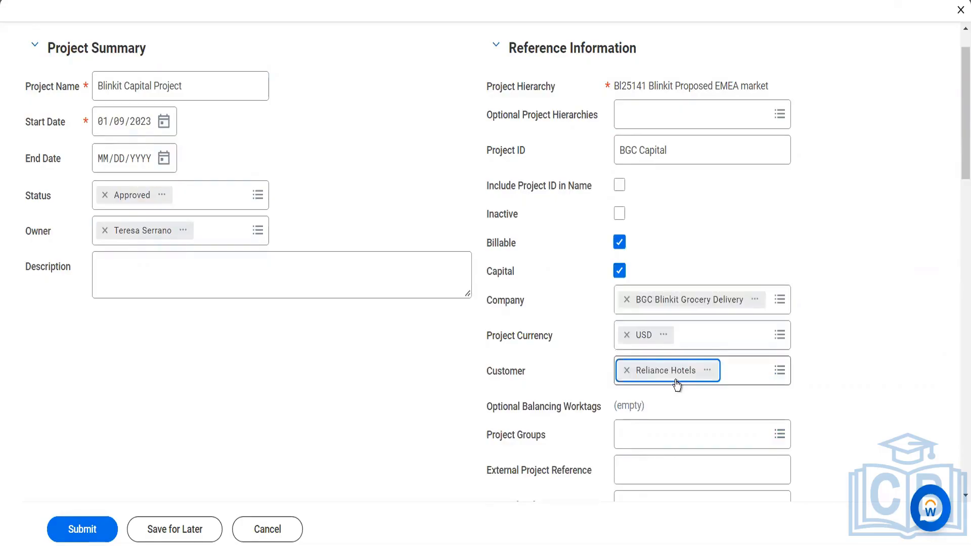
- Enter an estimated project budget of 24,000
scroll(676, 384, "down", 3)
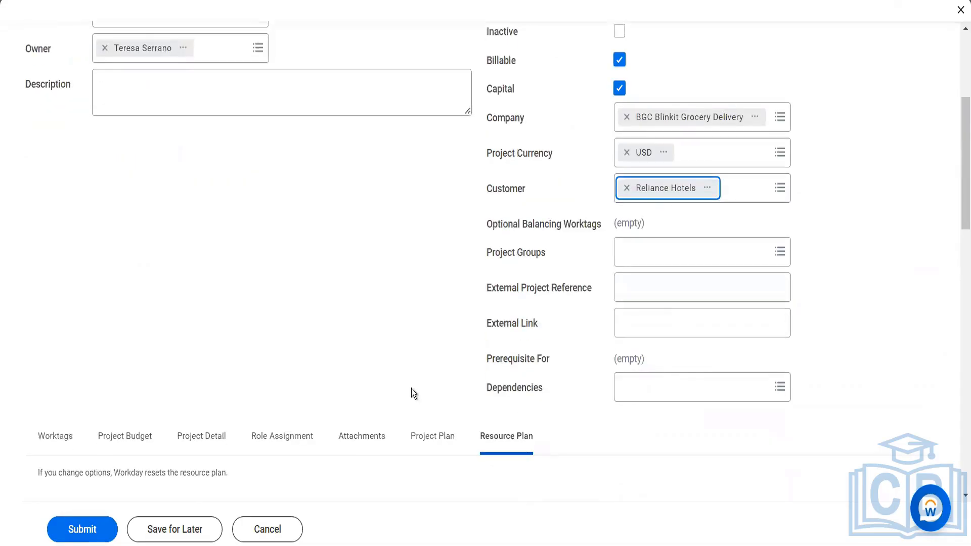
scroll(252, 384, "down", 3)
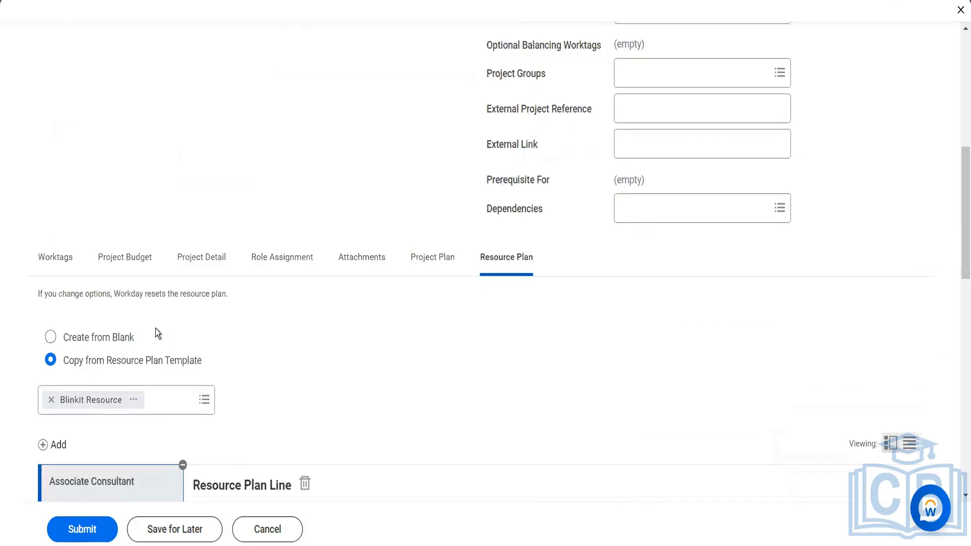
left_click(132, 256)
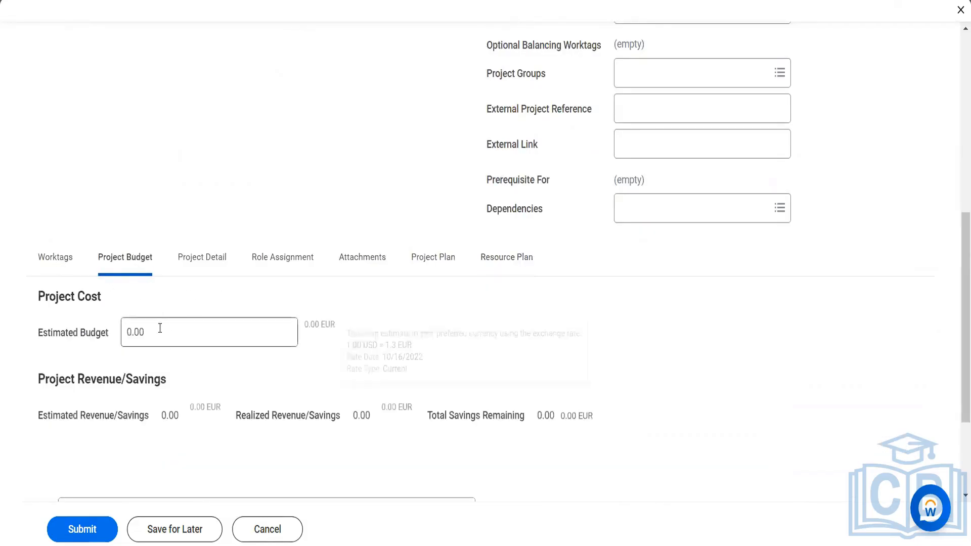
left_click(89, 321)
type("24000")
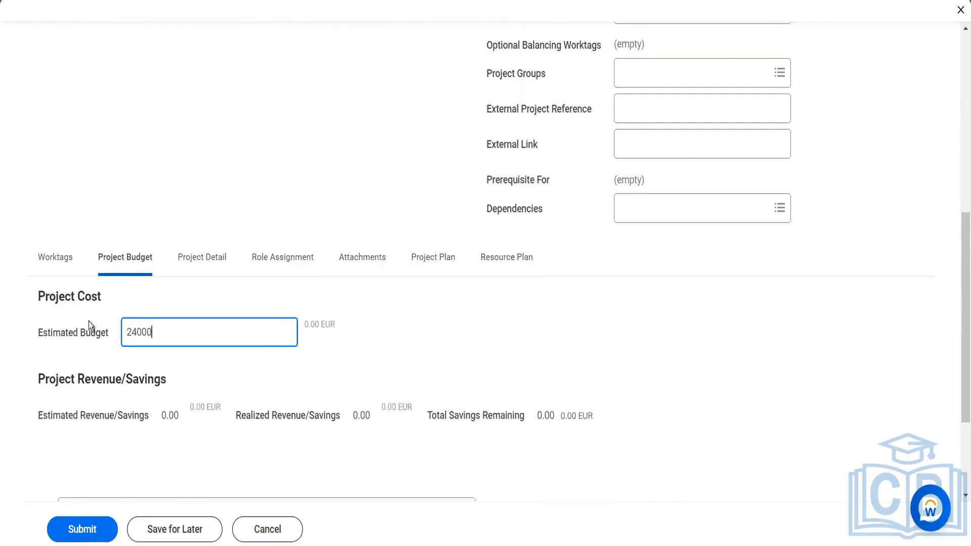
key("Tab")
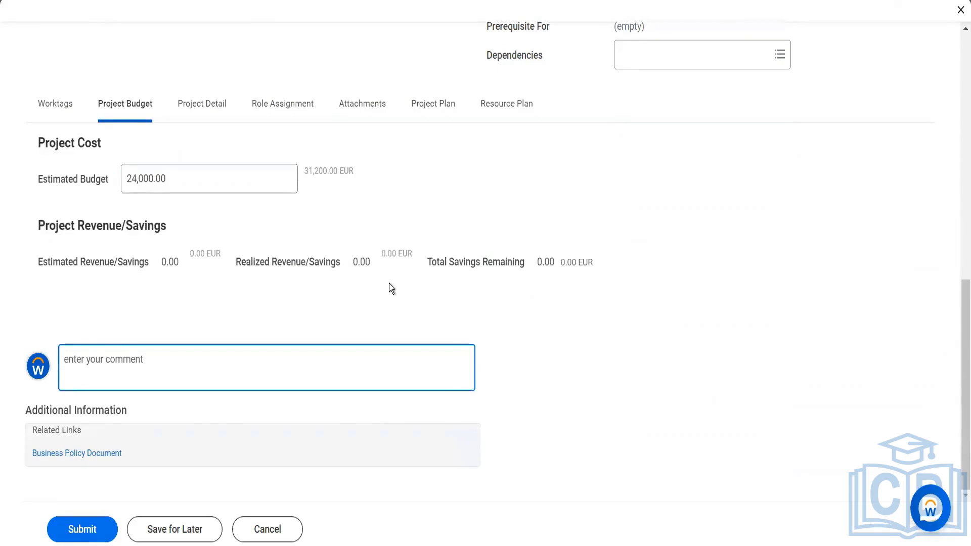
- Make the project non-billable and record 2,500 estimated and 500 realized revenue/savings
scroll(389, 284, "up", 3)
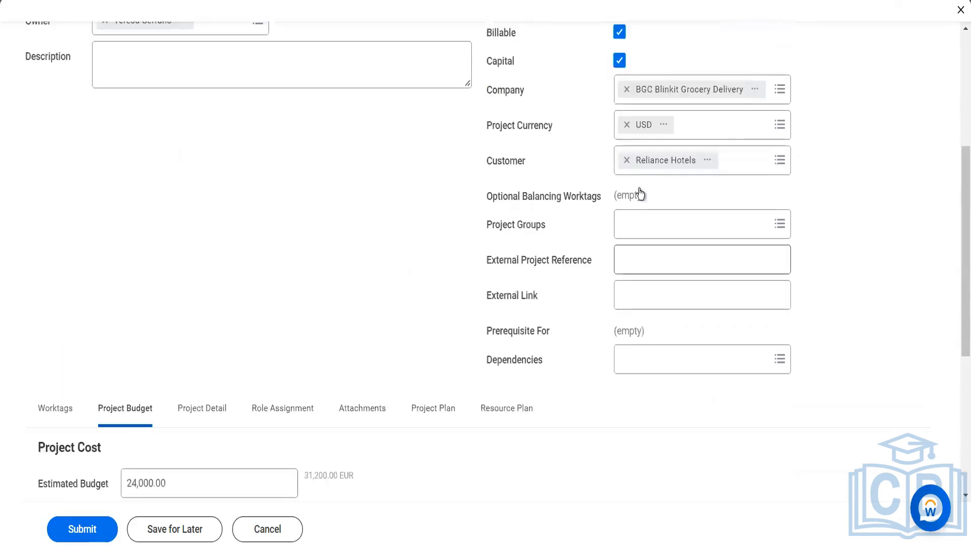
scroll(632, 222, "up", 2)
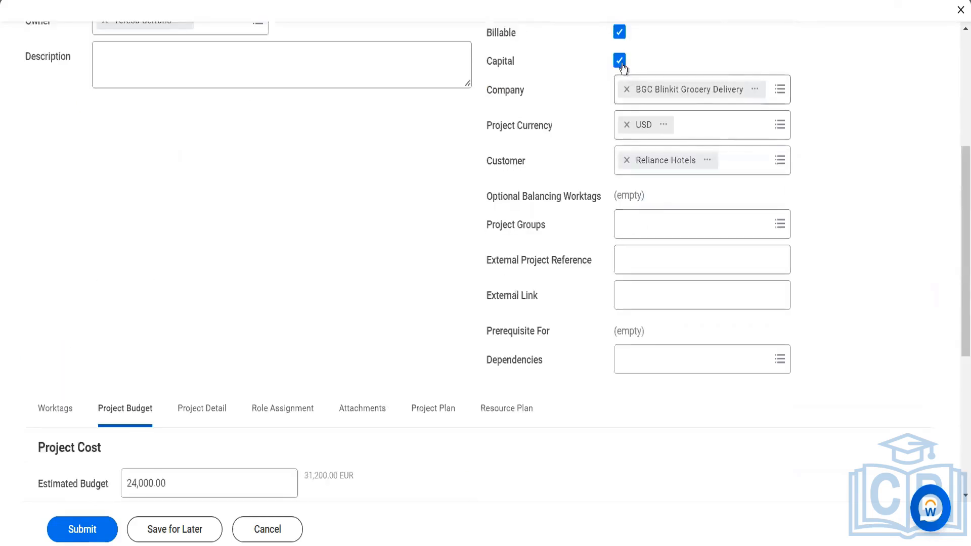
left_click(620, 35)
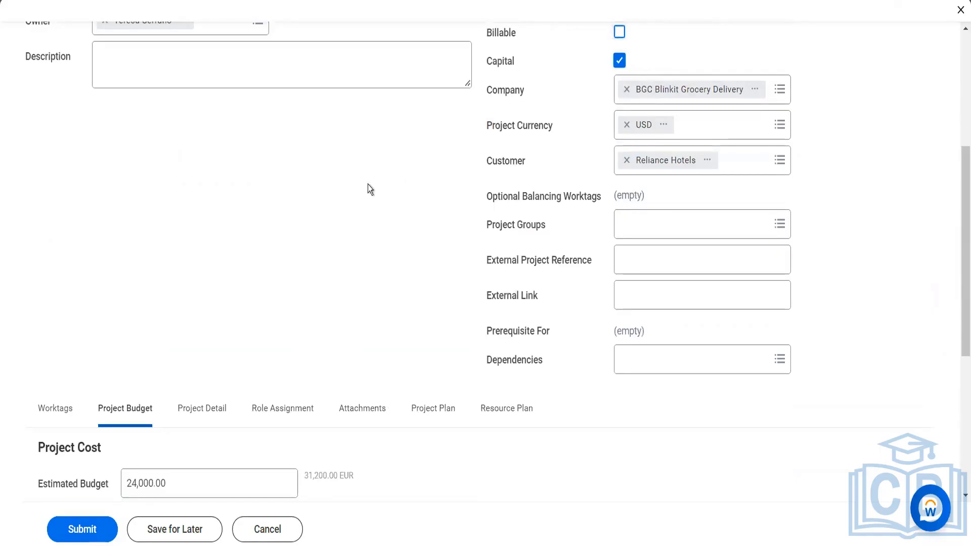
scroll(368, 184, "down", 5)
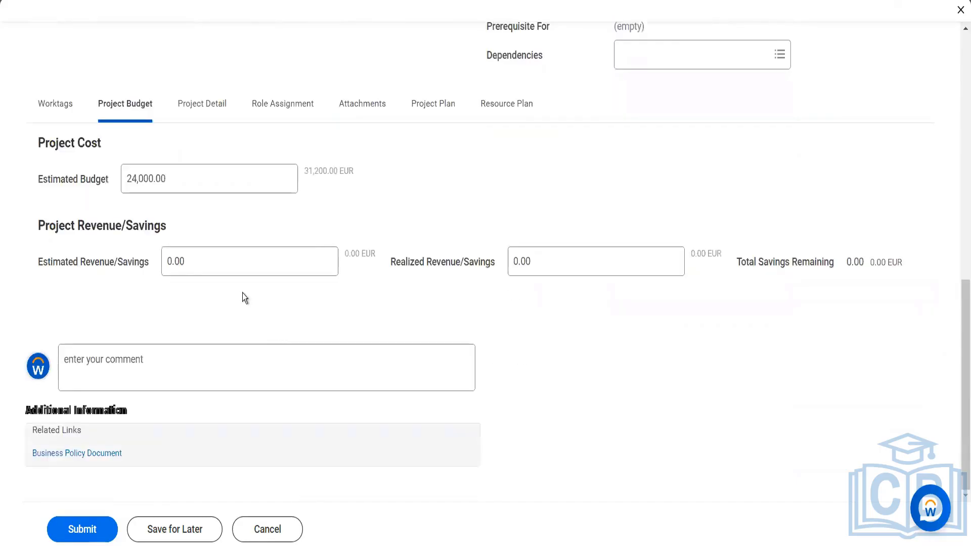
mouse_move(193, 263)
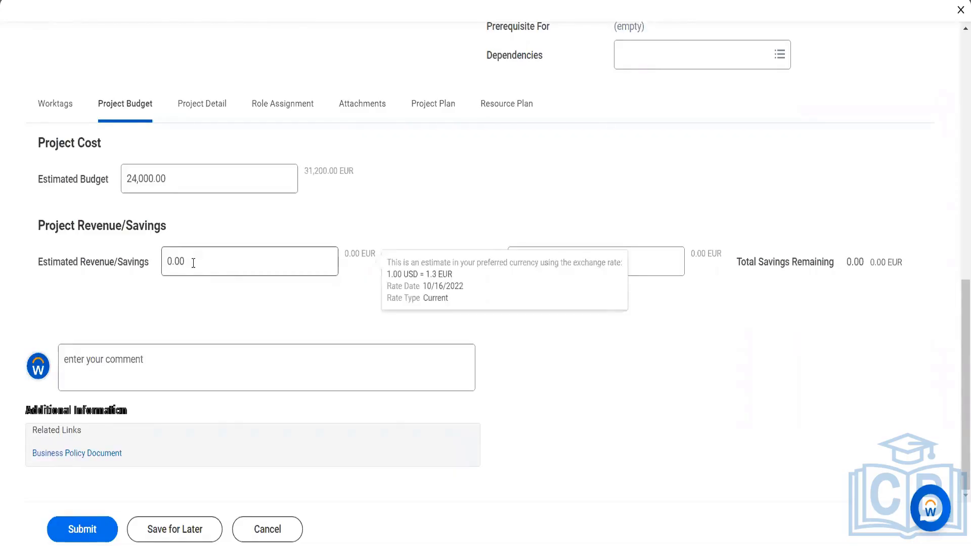
left_click(193, 263)
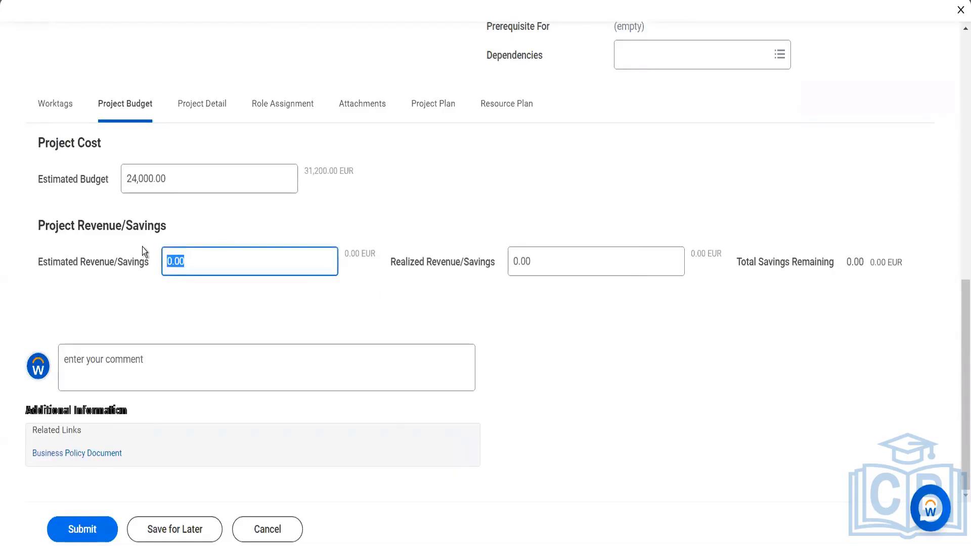
type("2500")
key("Tab")
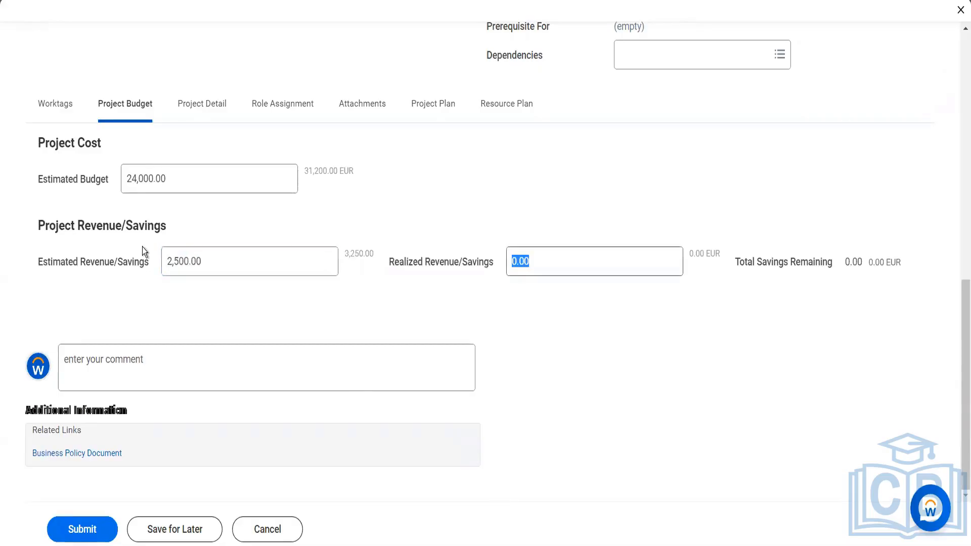
type("500")
key("Tab")
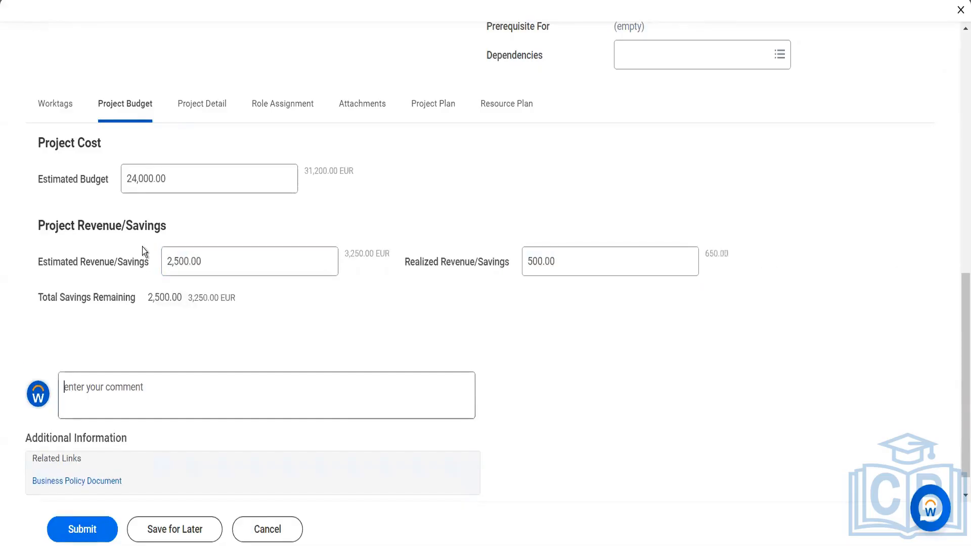
- Check the Project Detail and Worktags tabs, then submit the Blinkit Capital Project form
left_click(208, 106)
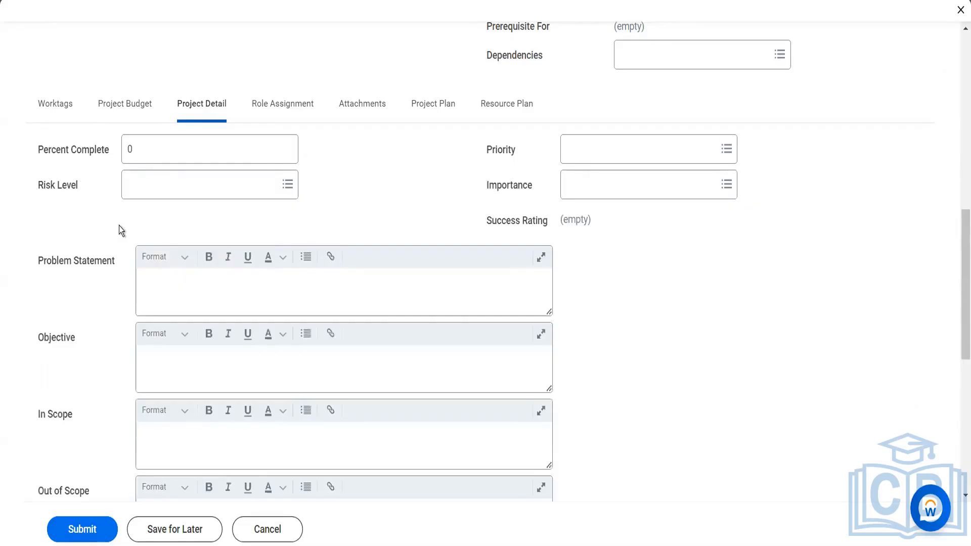
left_click(58, 109)
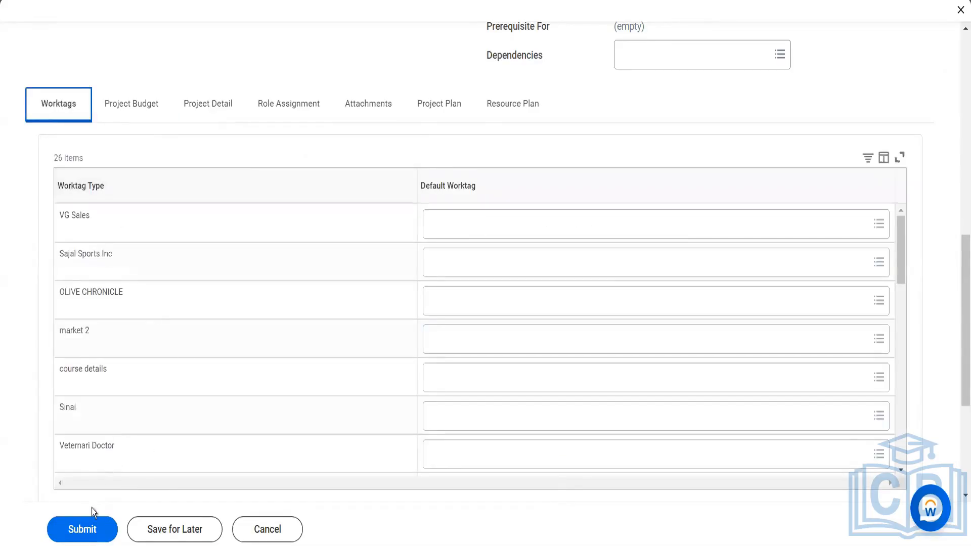
left_click(88, 537)
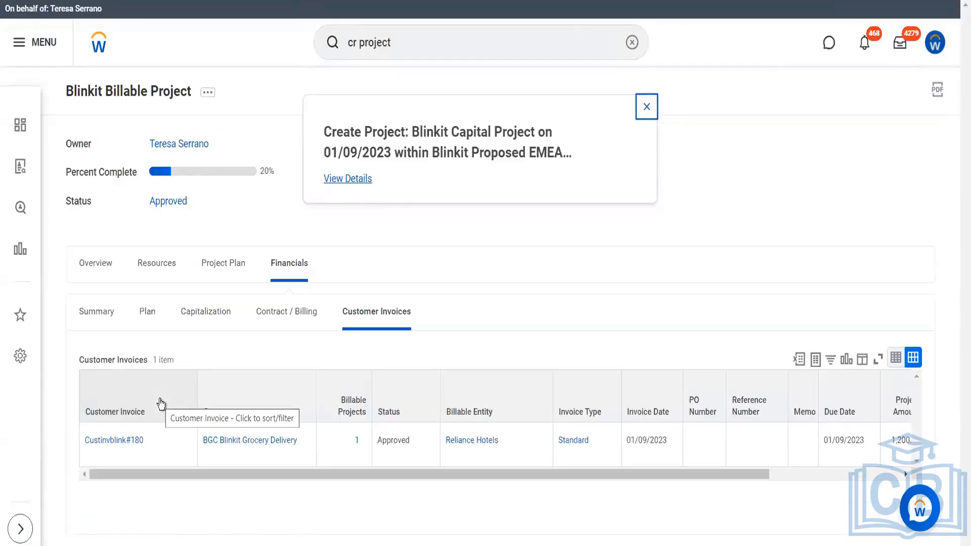
- From the creation details, open Blinkit Capital Project in the Blinkit Proposed EMEA hierarchy's Projects list
left_click(357, 184)
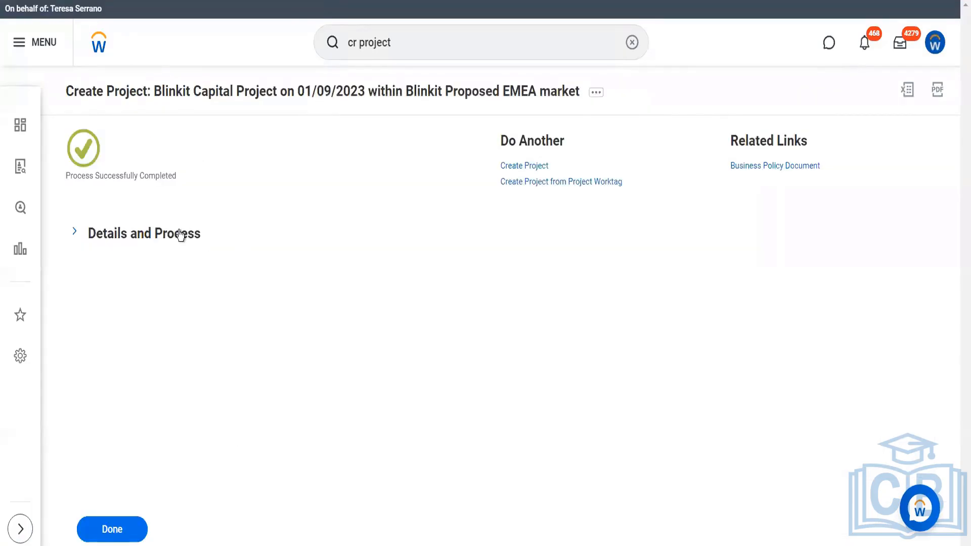
left_click(181, 243)
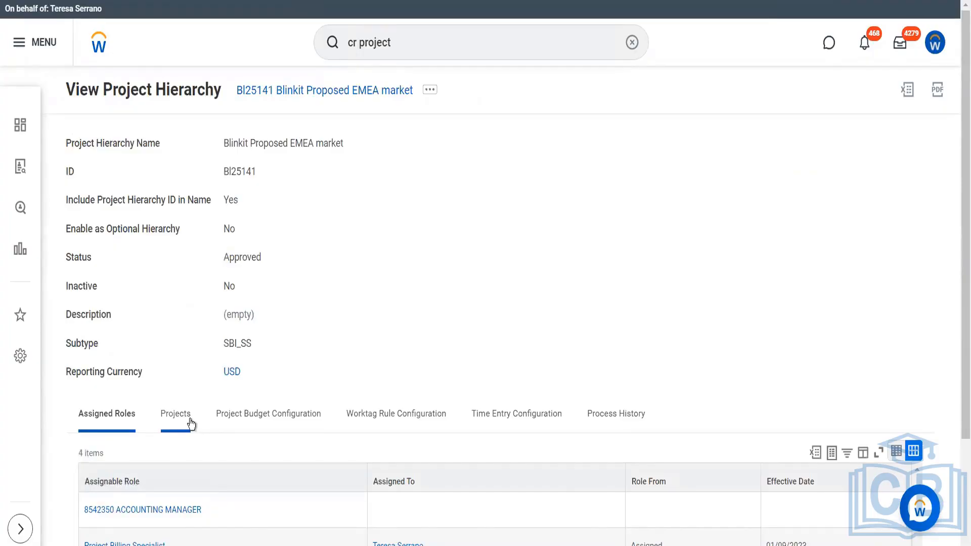
left_click(175, 413)
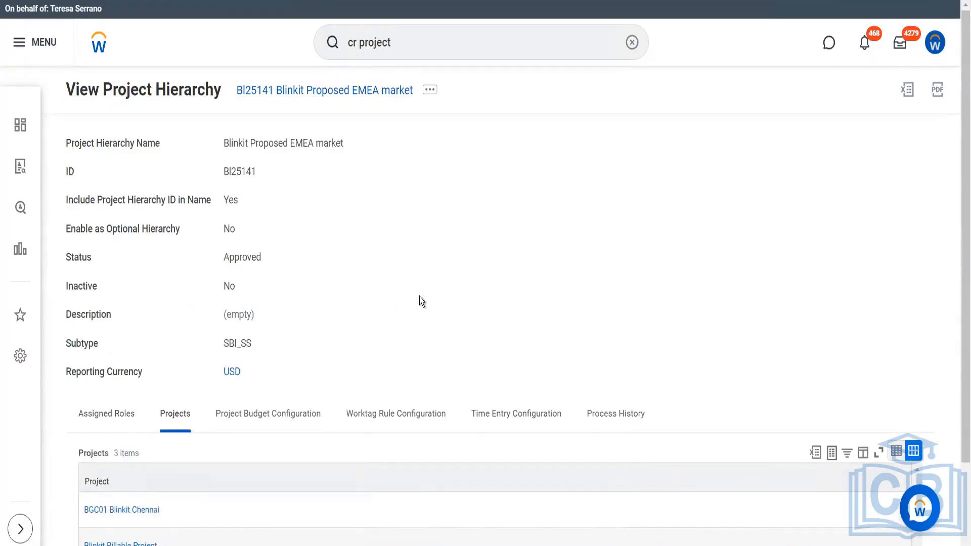
scroll(420, 301, "down", 2)
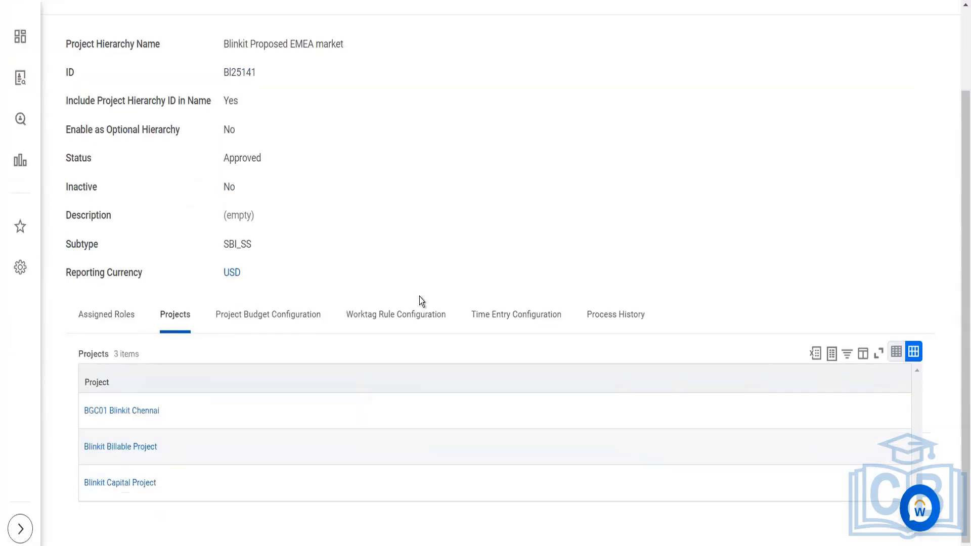
left_click(129, 485)
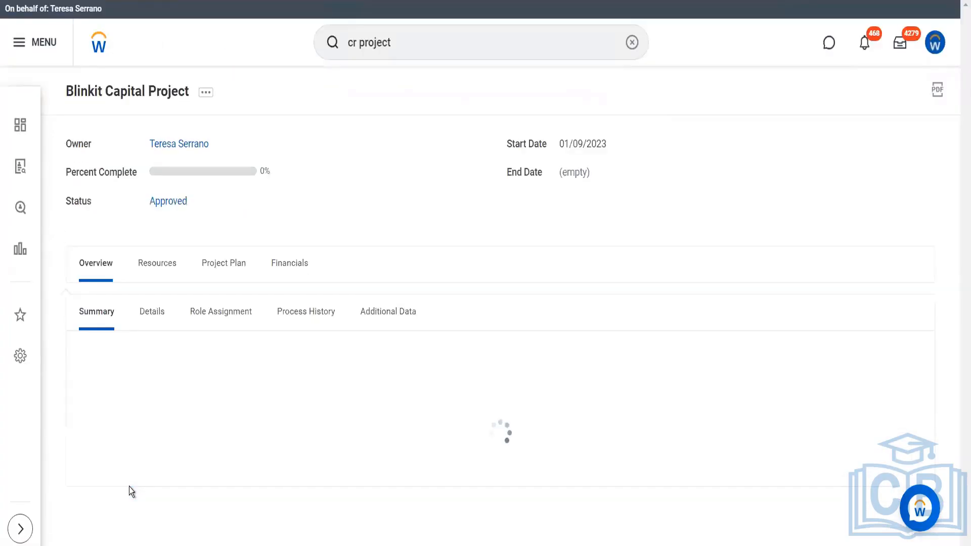
- View the Financials Capitalization figures for Blinkit Capital Project, then bring up Add Project Assets
left_click(298, 274)
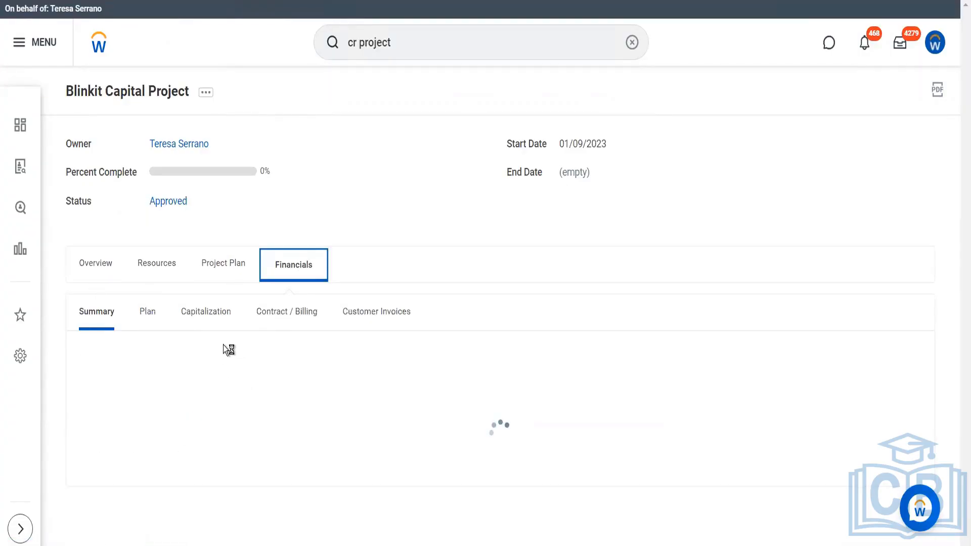
left_click(209, 315)
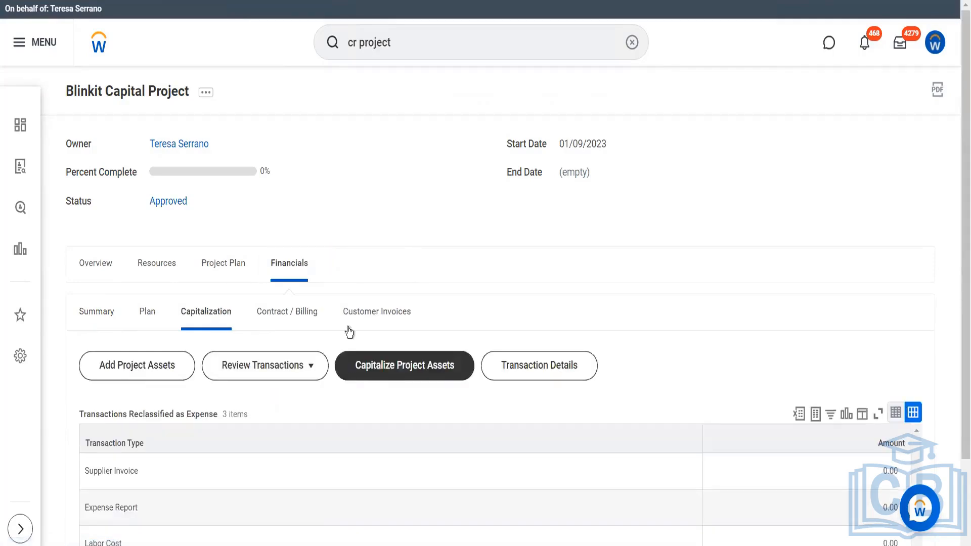
left_click(348, 310)
scroll(347, 303, "down", 2)
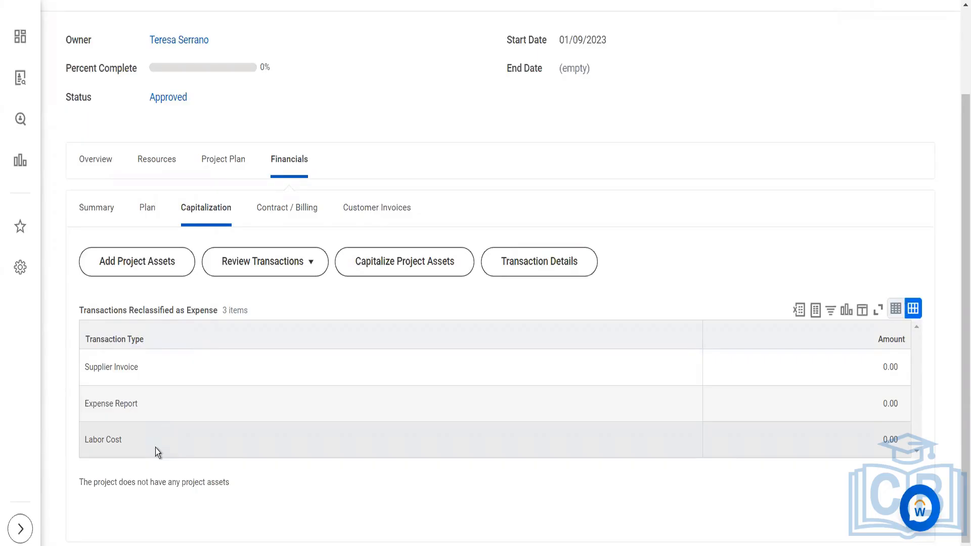
left_click(162, 263)
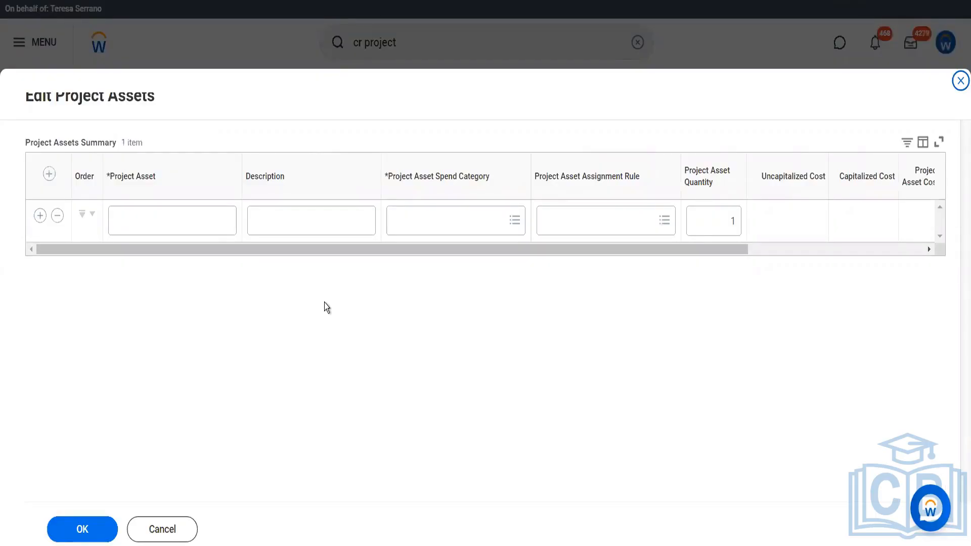
- Look over the Project Asset, Description, Spend Category and Assignment Rule fields, then cancel the form
left_click(215, 223)
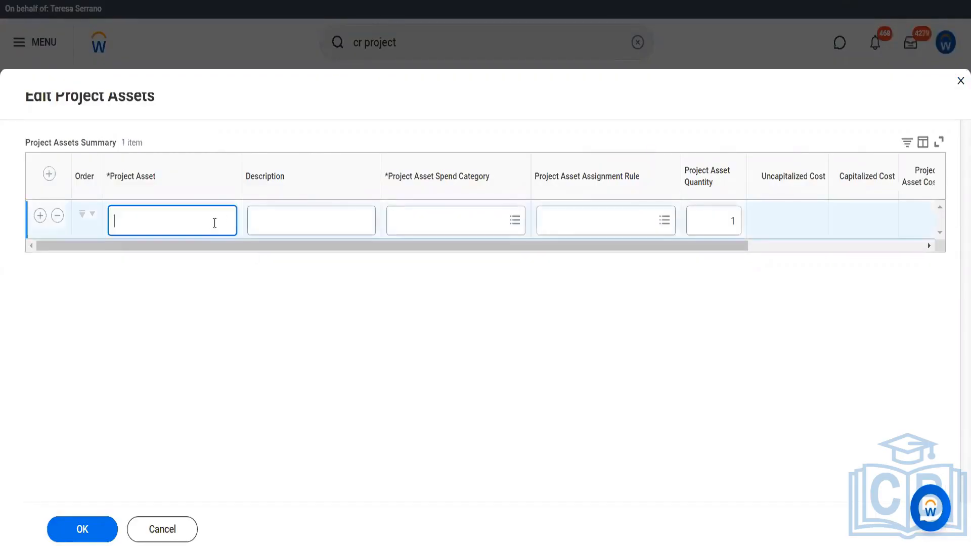
left_click(299, 226)
left_click(419, 220)
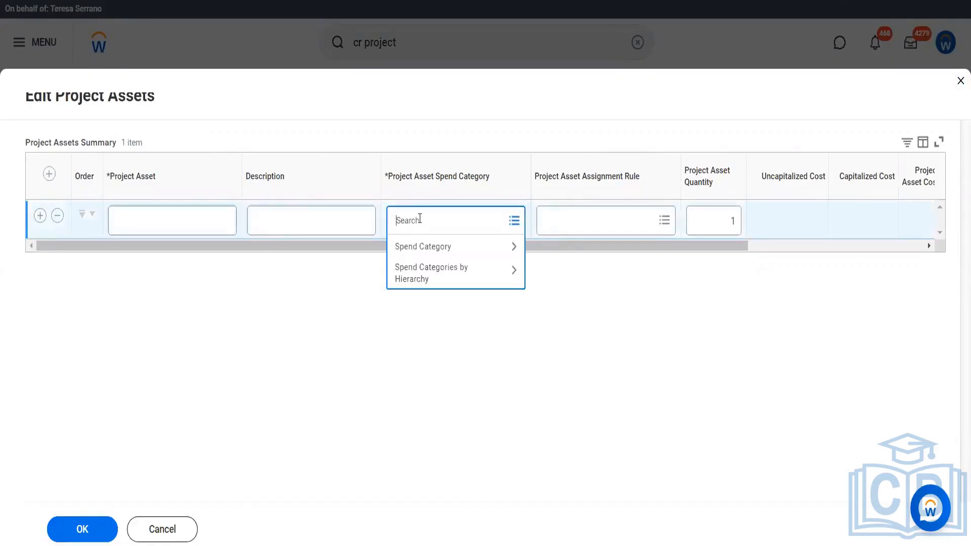
left_click(557, 215)
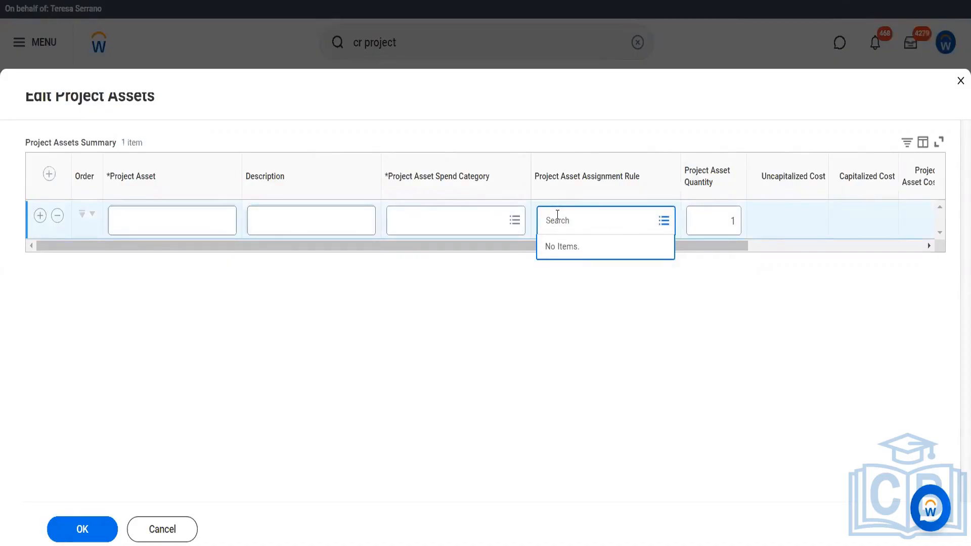
left_click(777, 246)
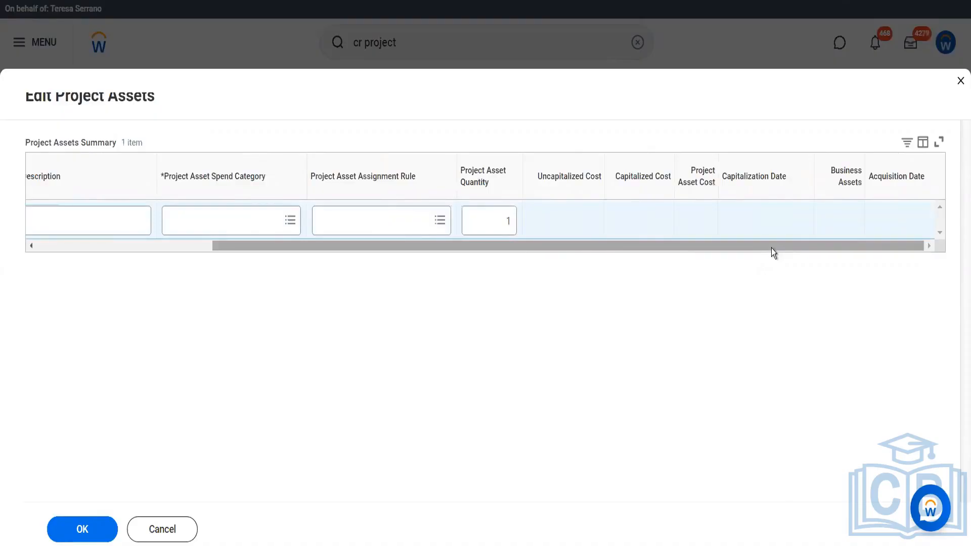
left_click(152, 536)
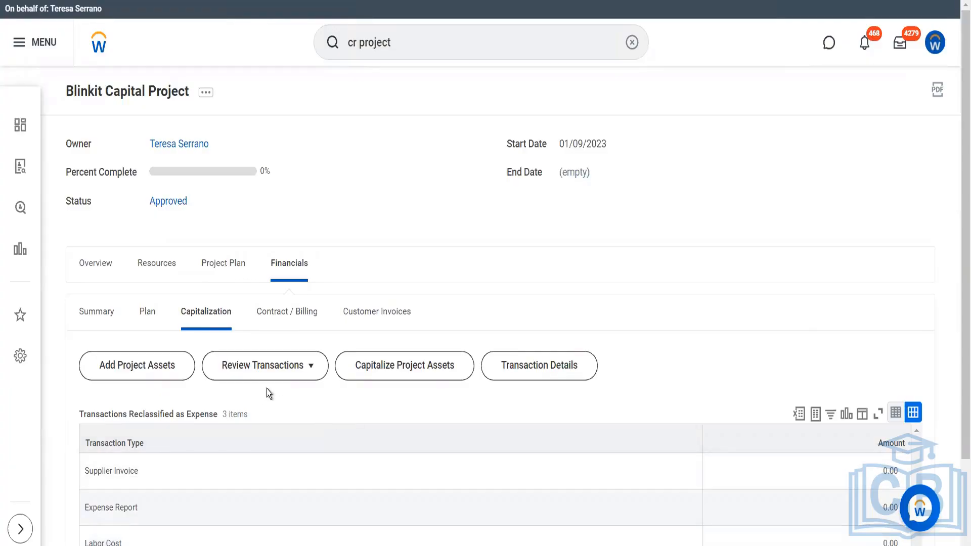
left_click(293, 379)
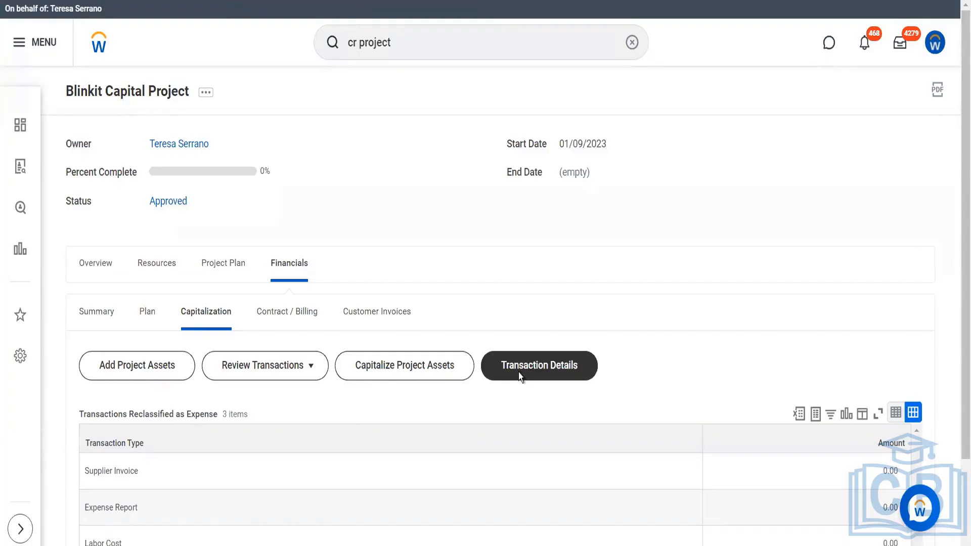
scroll(518, 373, "down", 2)
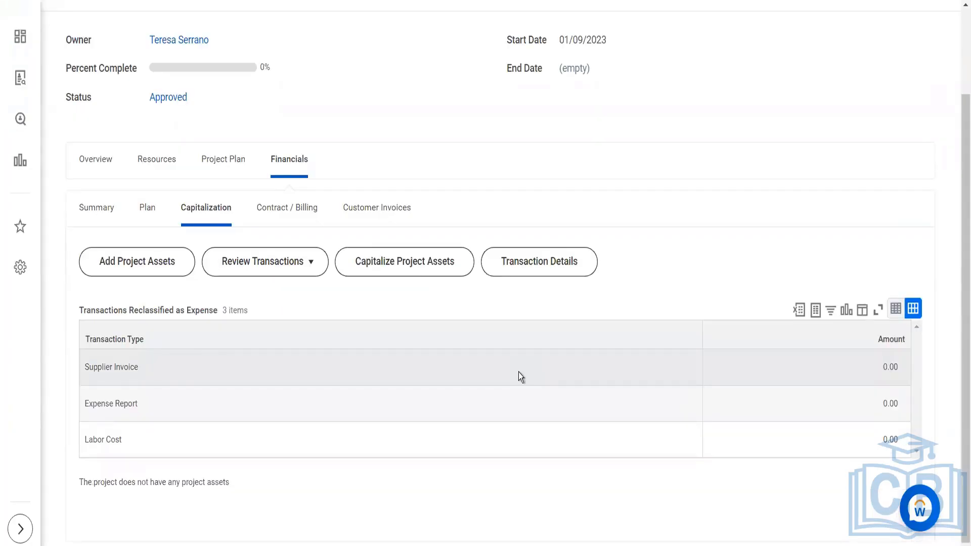